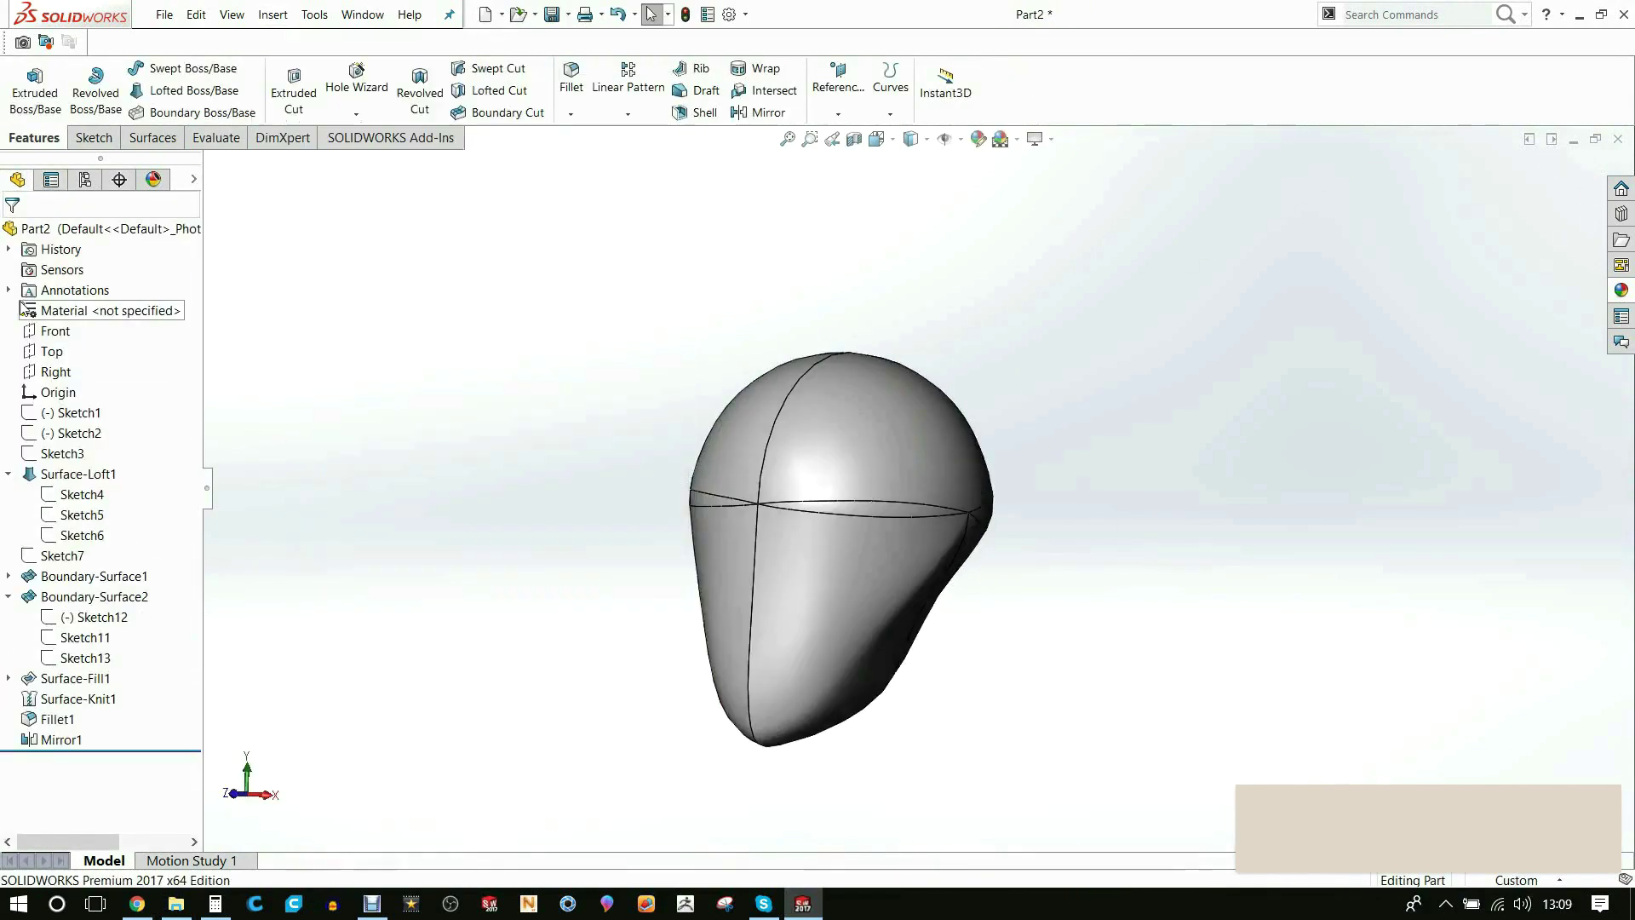
# Select the Right plane and confirm the Sweep along 3DSketch1
pyautogui.click(55, 371)
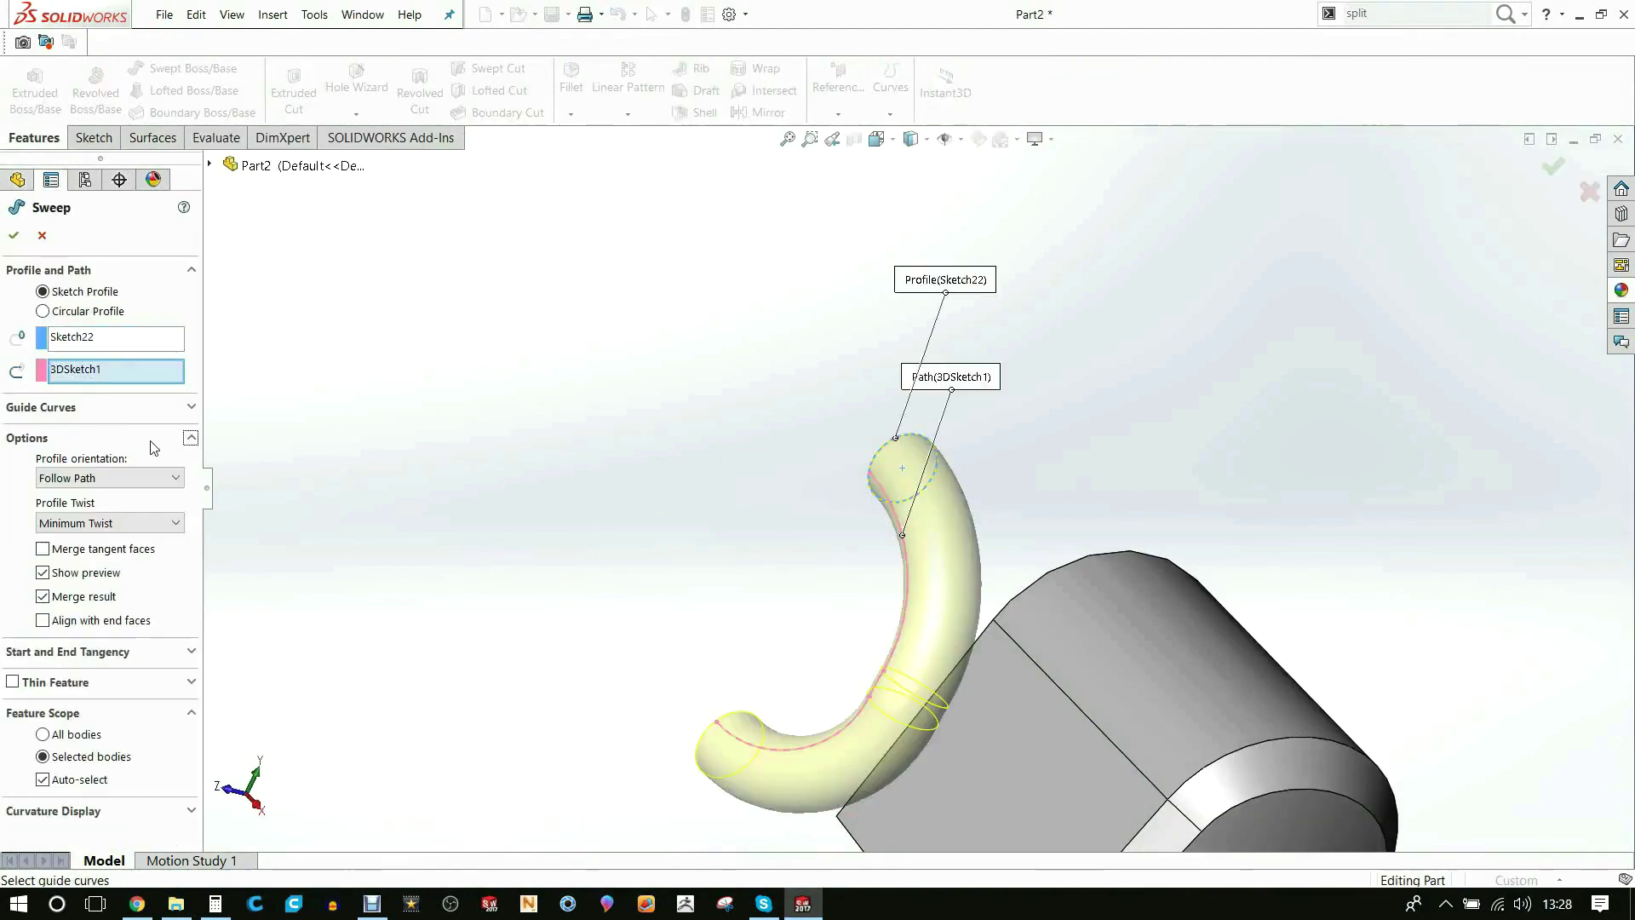
pyautogui.click(13, 236)
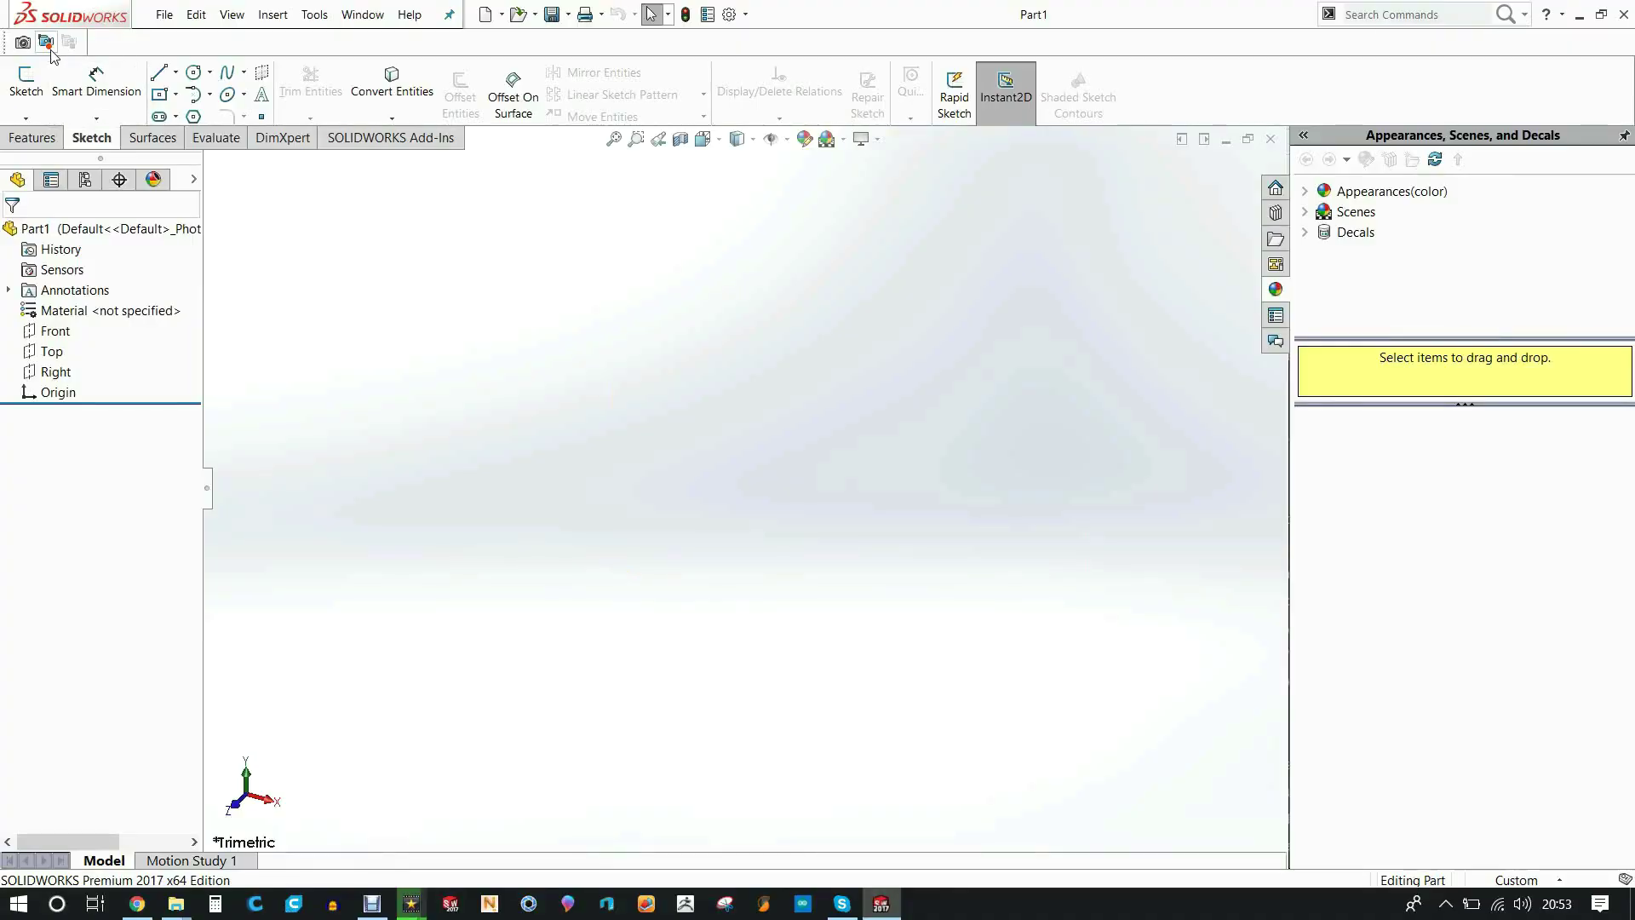
# Draw a center rectangle on the Front plane, centered on the origin
pyautogui.click(26, 84)
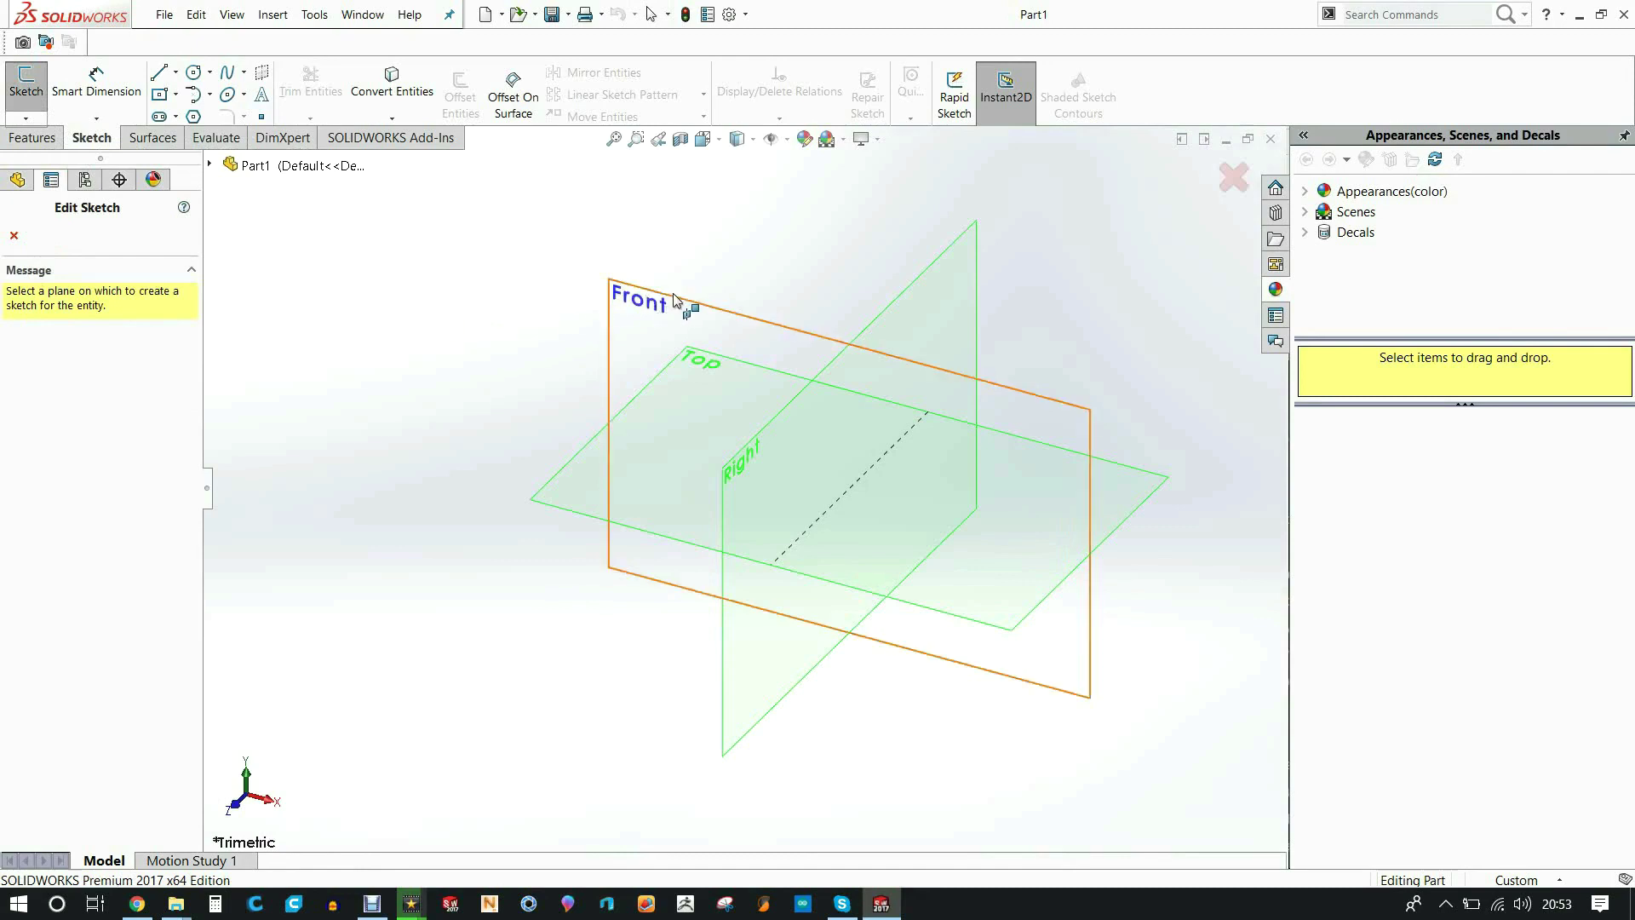
pyautogui.click(679, 298)
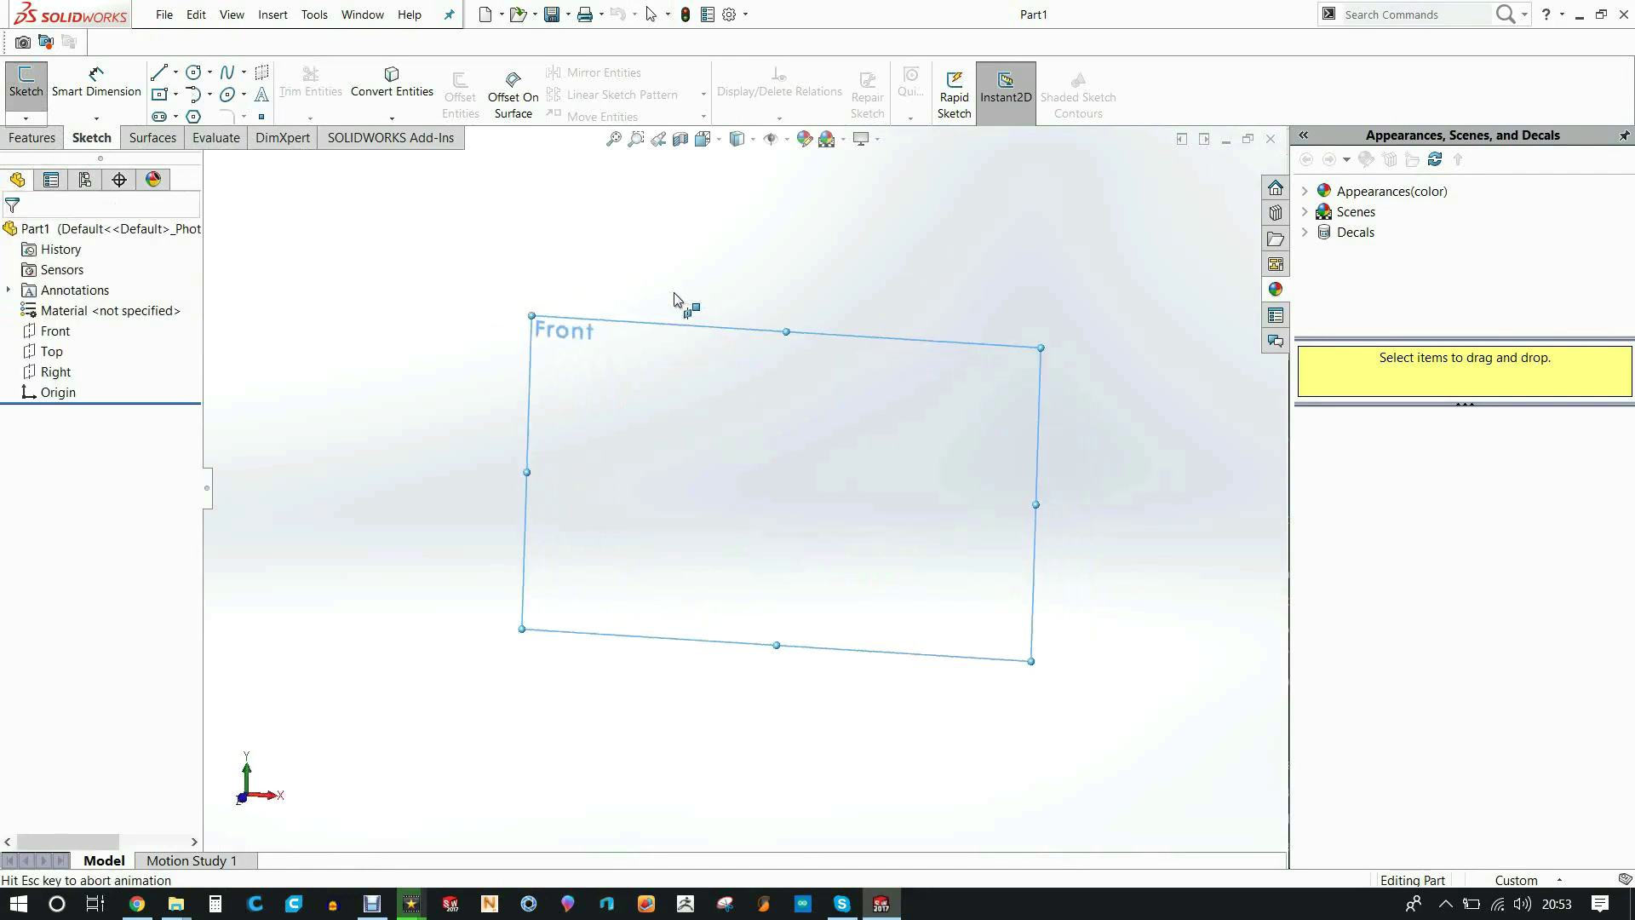
pyautogui.click(159, 91)
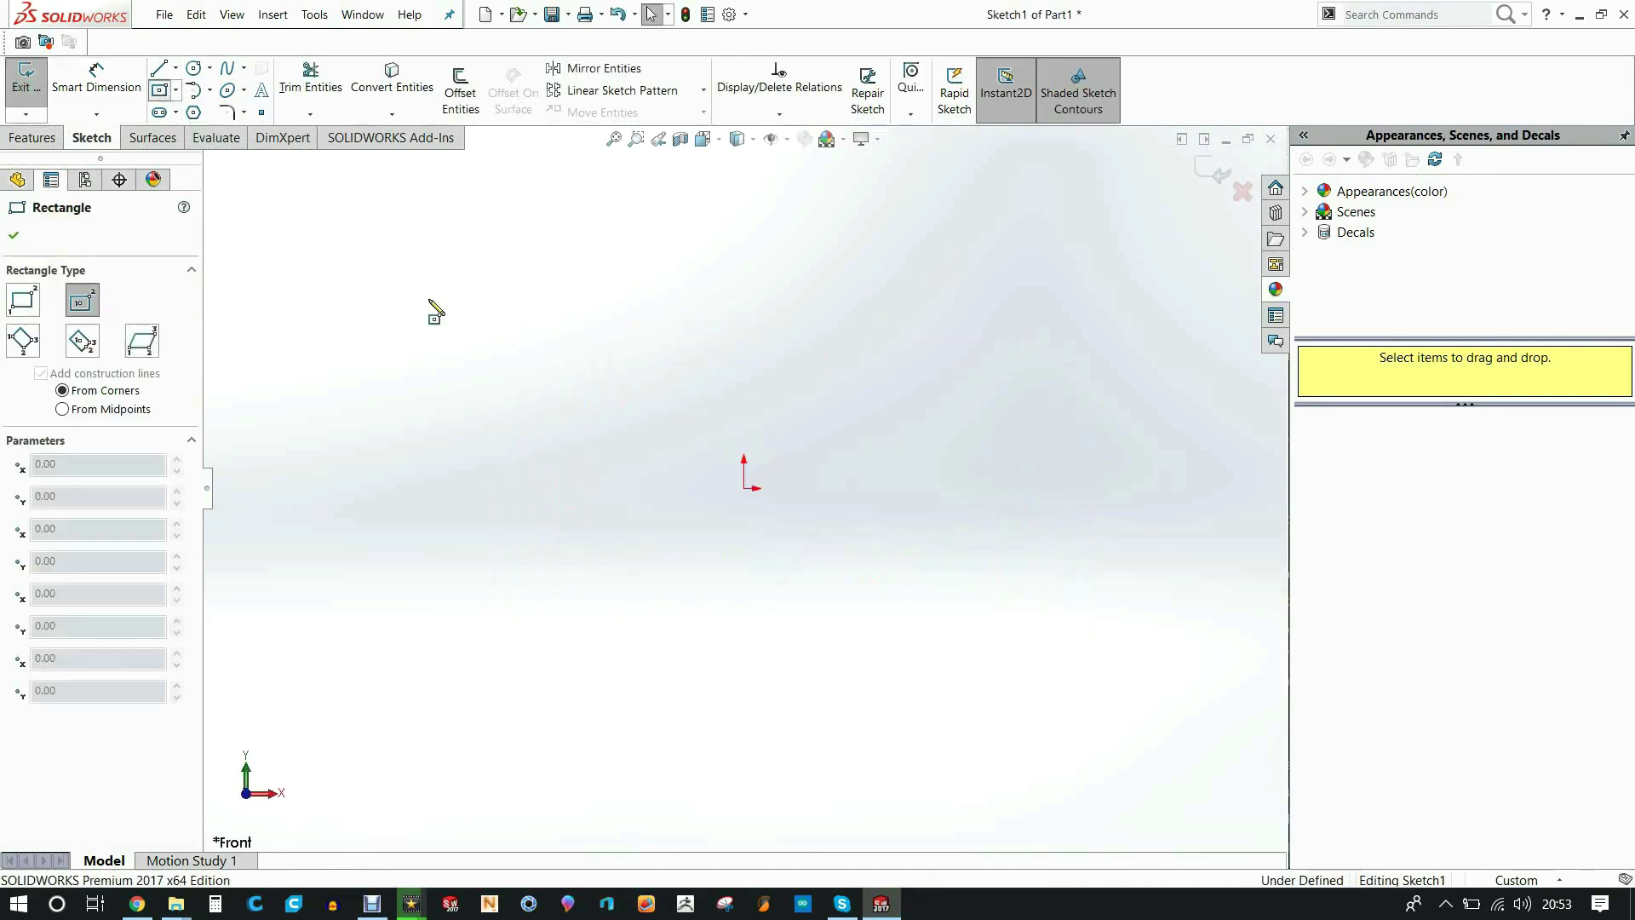
pyautogui.click(743, 488)
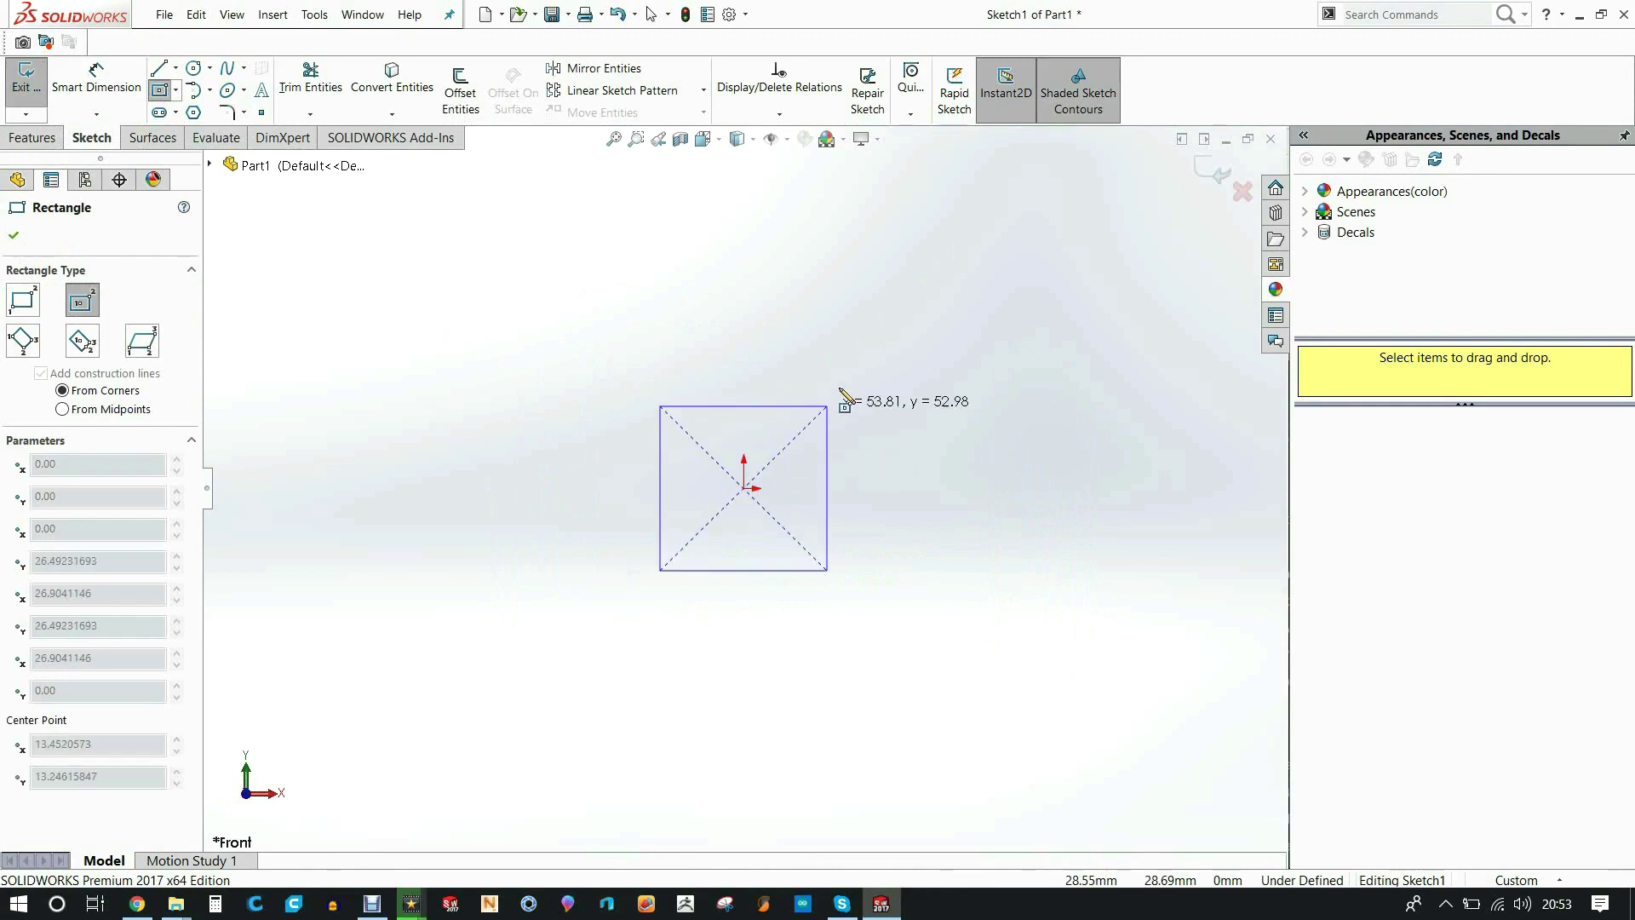
pyautogui.click(897, 311)
# Dimension the rectangle's width and height to 50 mm each, making a square
pyautogui.press('d')
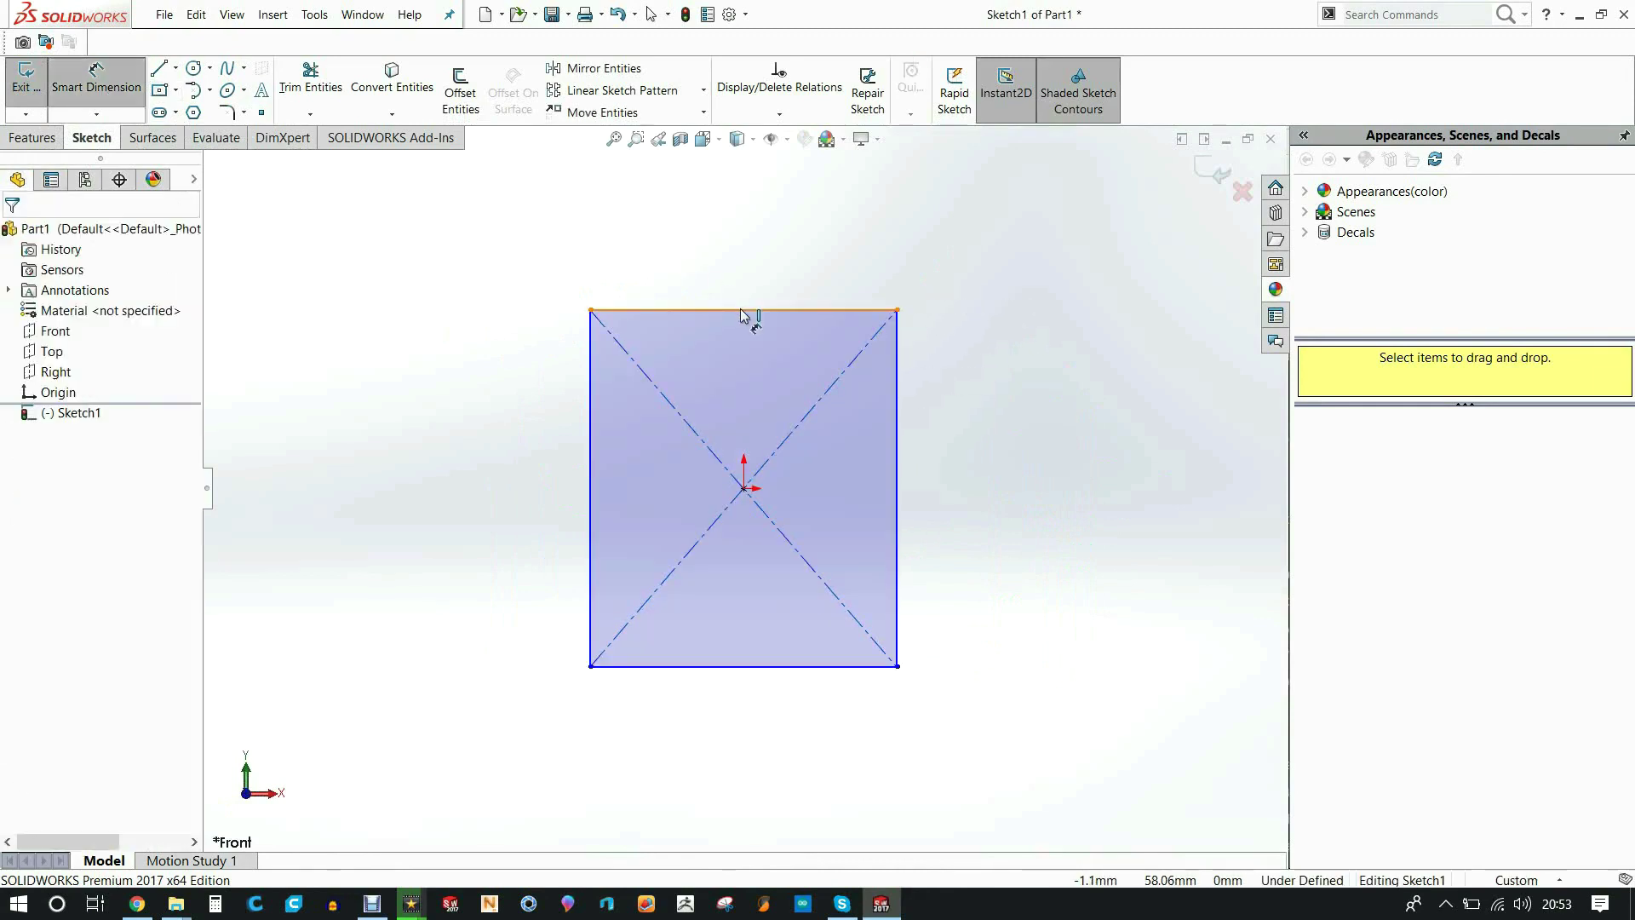
pyautogui.click(748, 310)
pyautogui.click(746, 249)
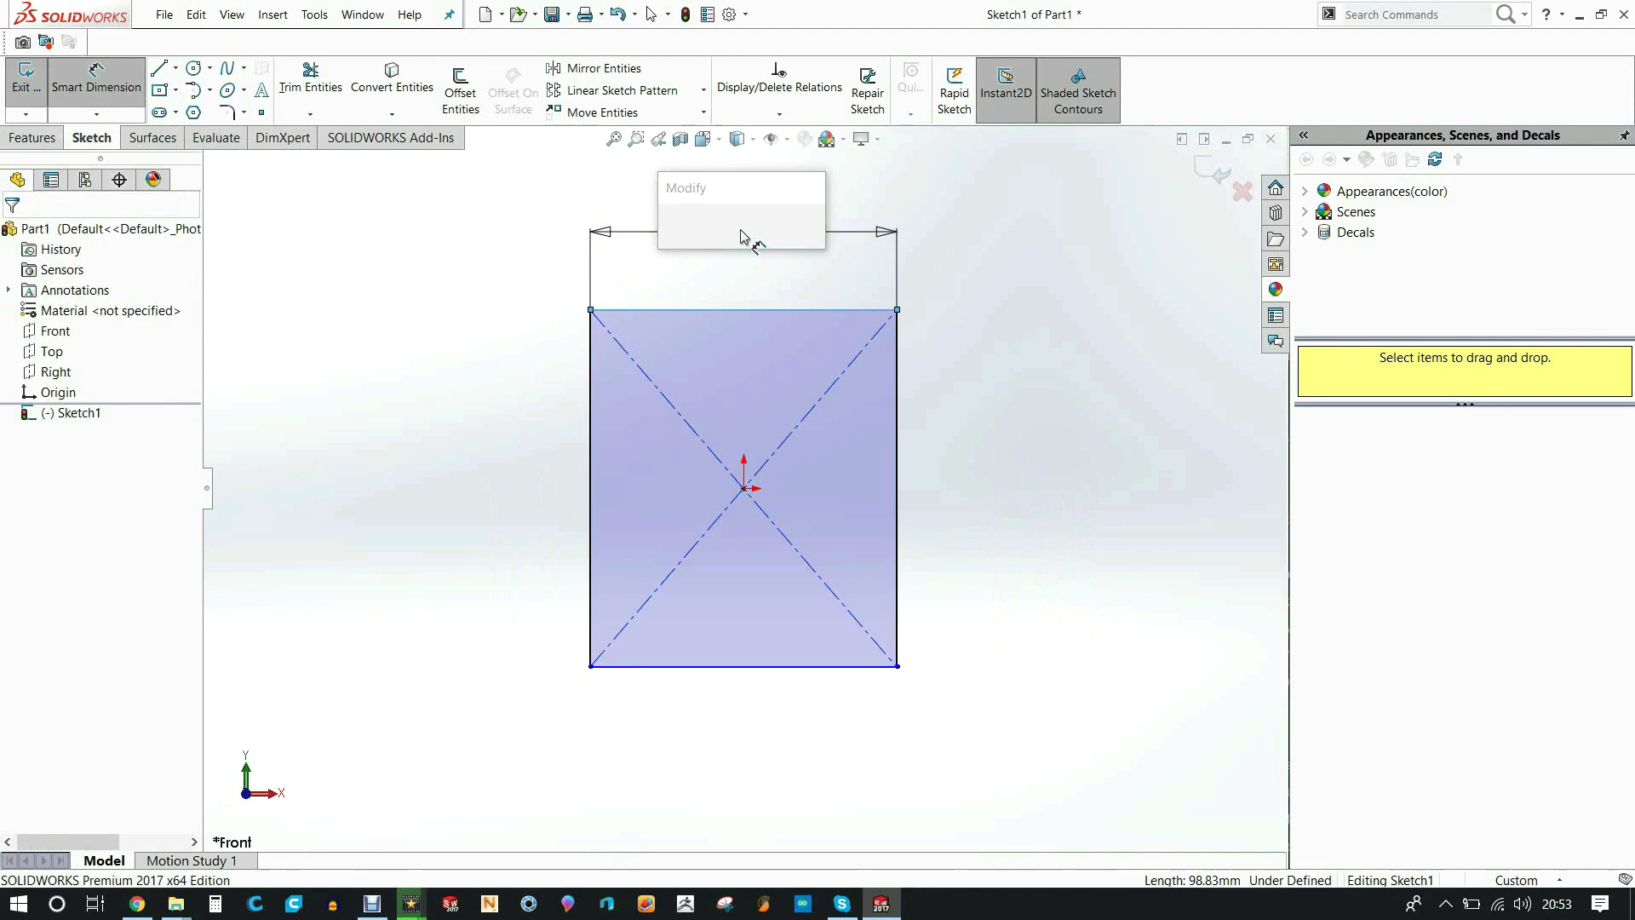
pyautogui.write('50')
pyautogui.press('Return')
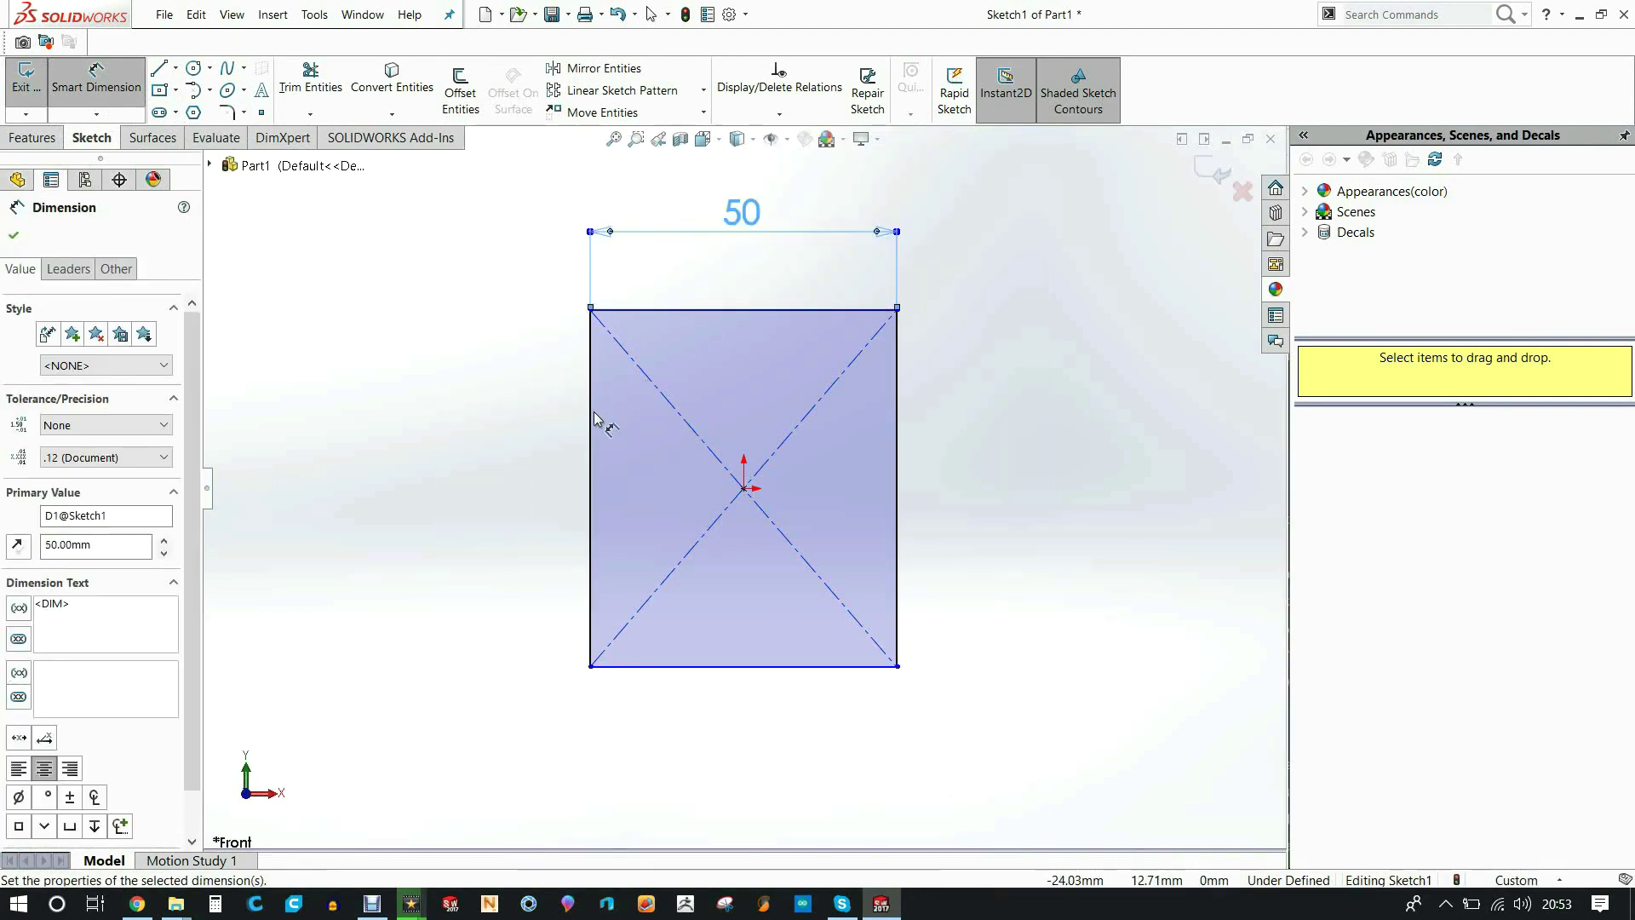
pyautogui.click(593, 420)
pyautogui.click(457, 417)
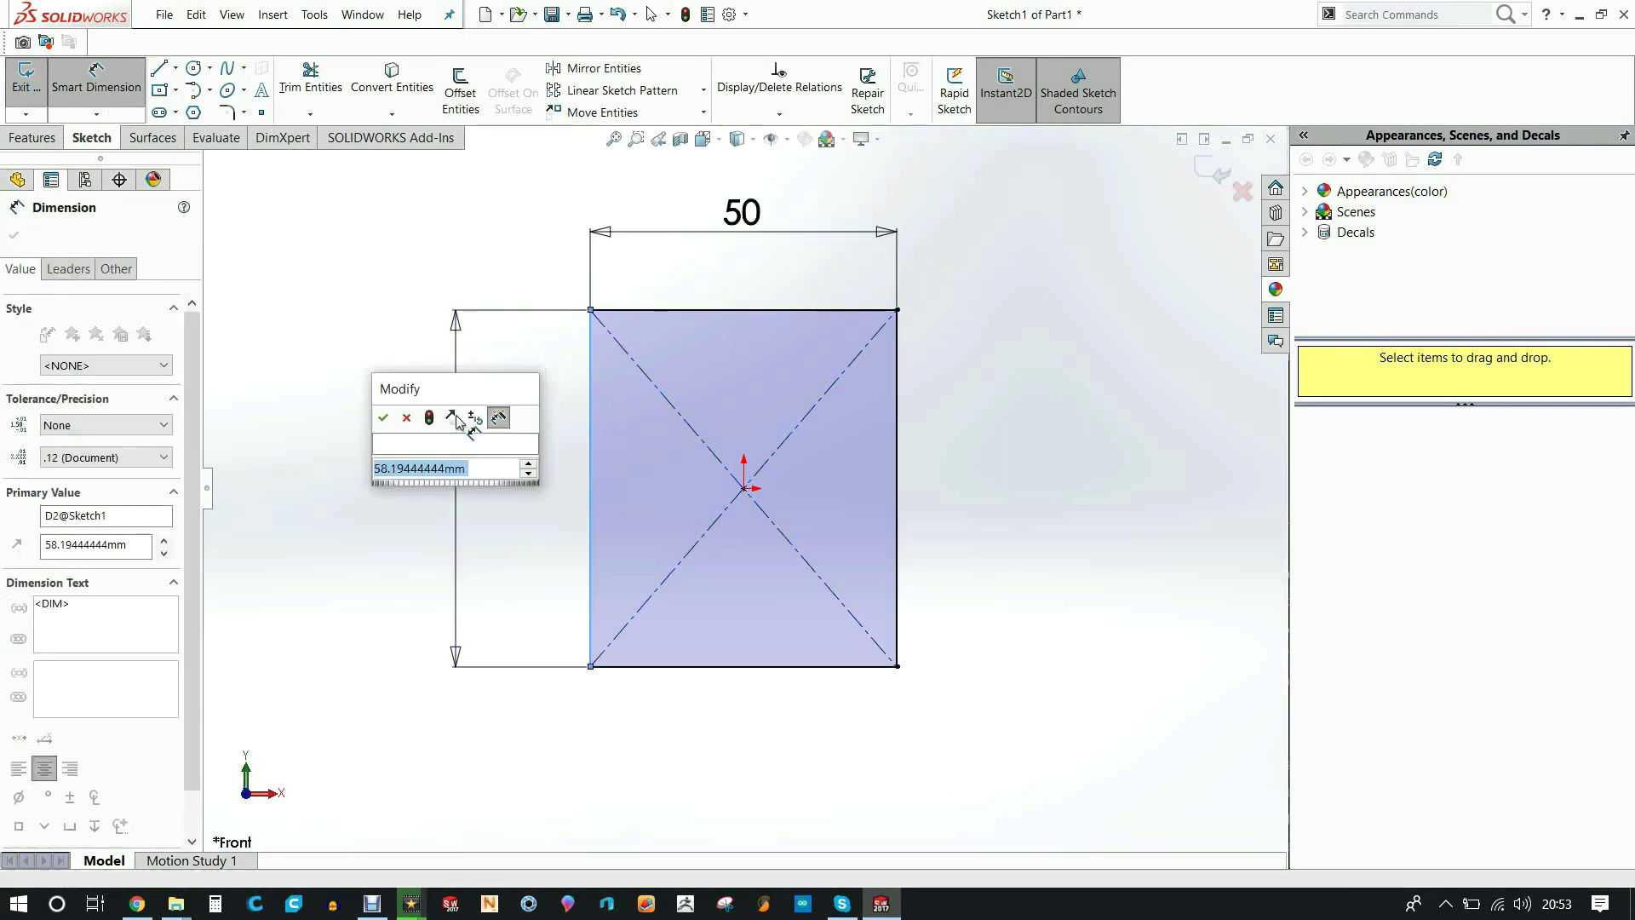
pyautogui.write('50')
pyautogui.press('Return')
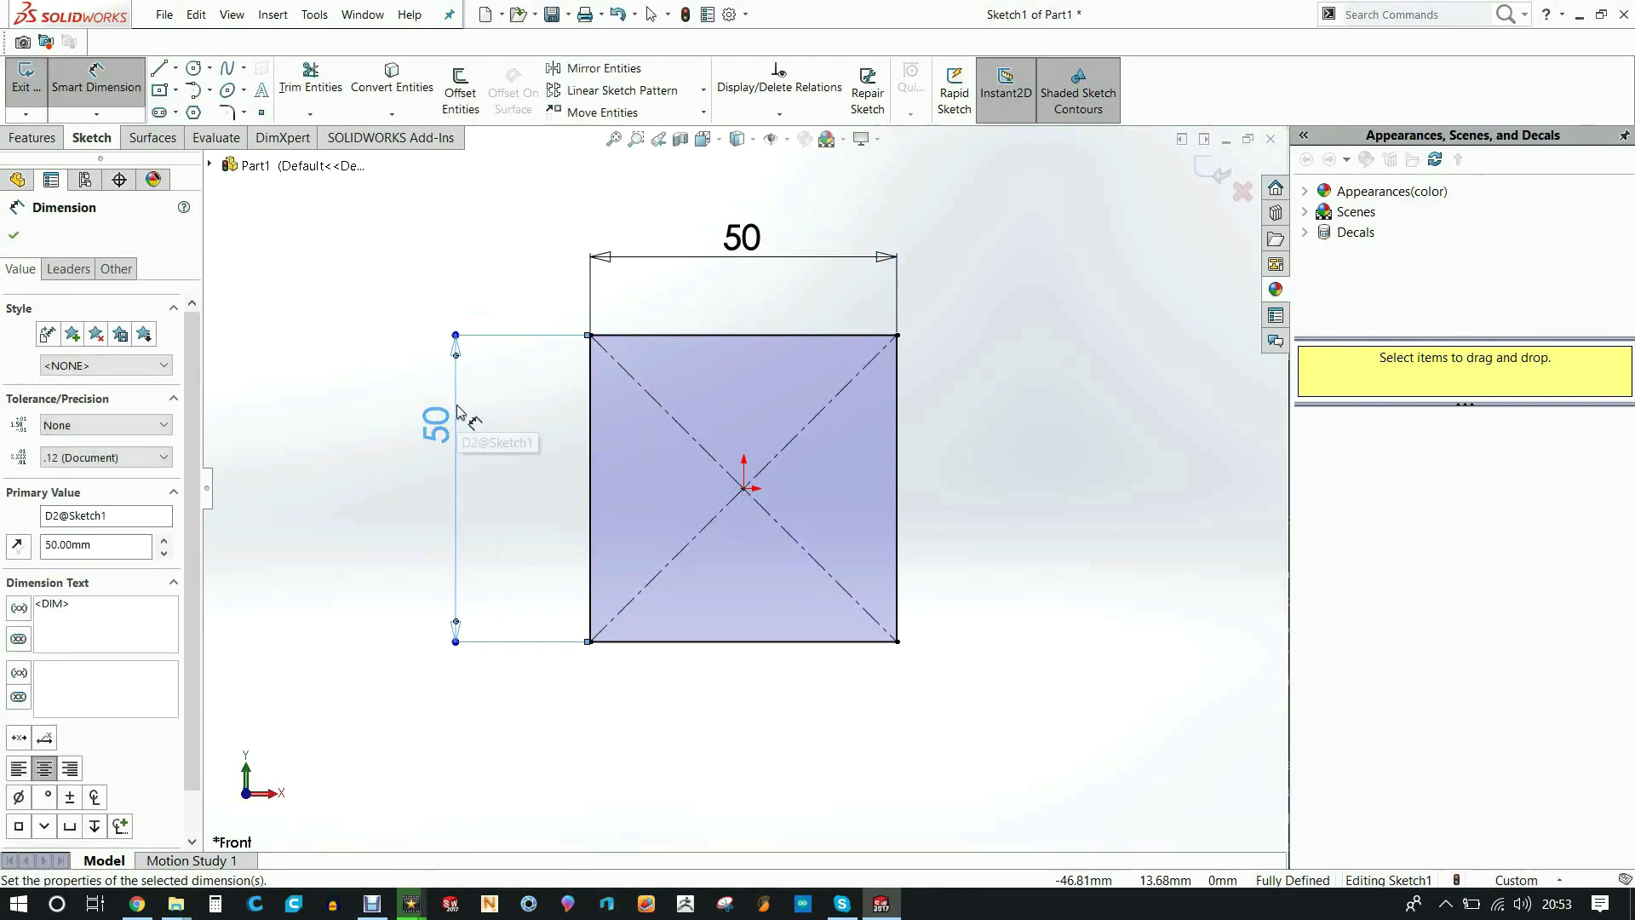
pyautogui.click(32, 137)
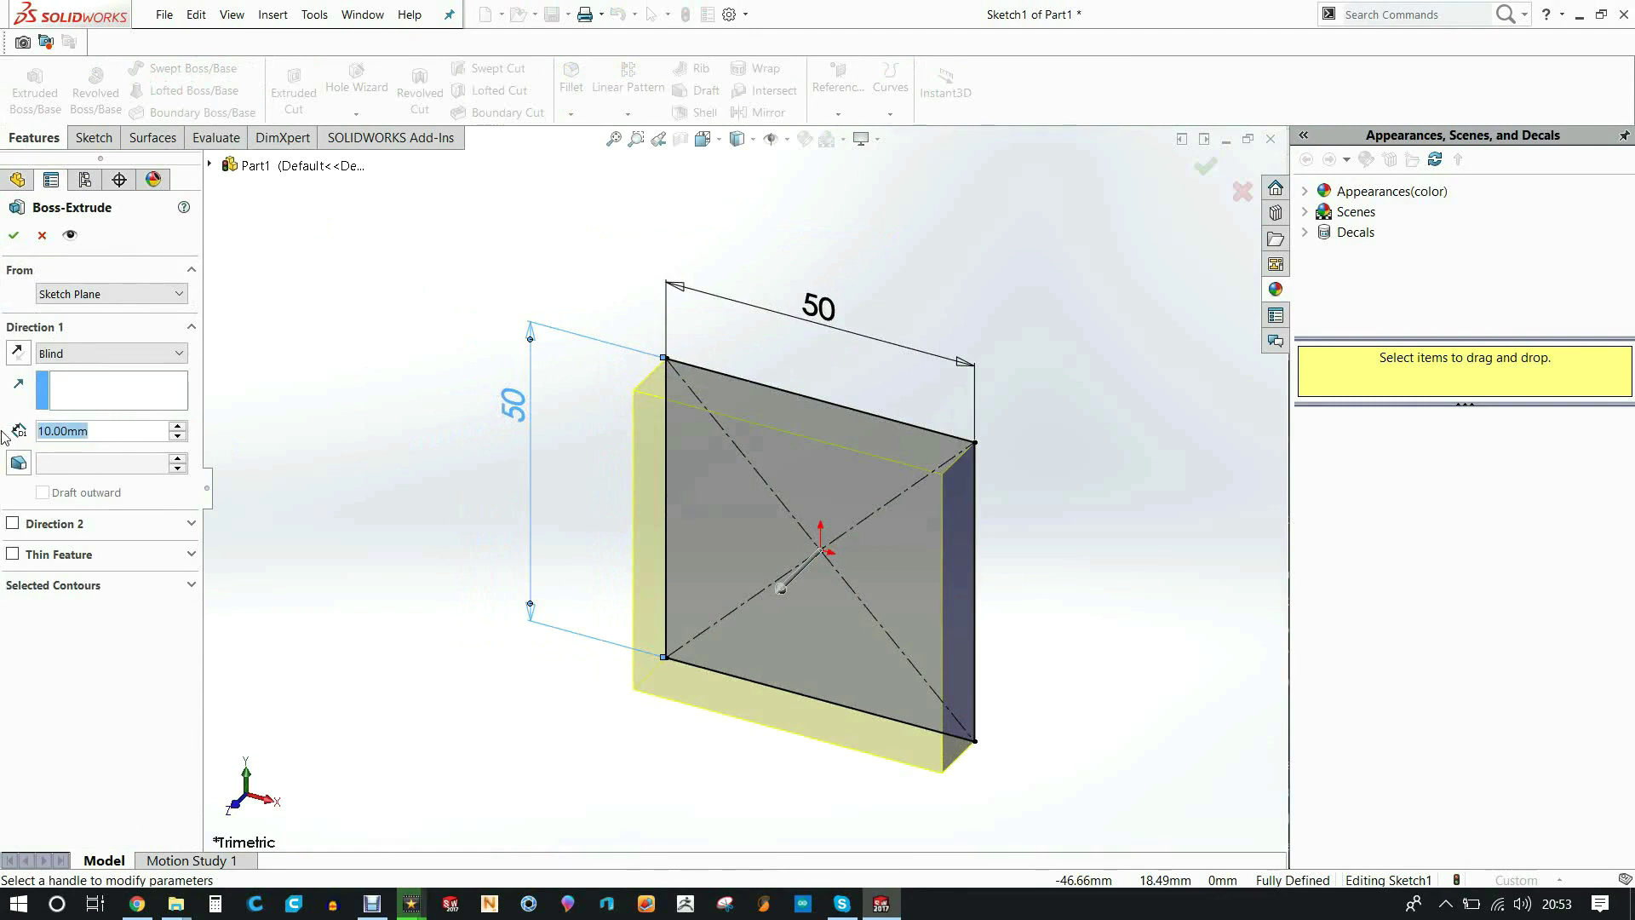
# Extrude the square to a 50 mm blind depth
pyautogui.write('50')
pyautogui.press('Return')
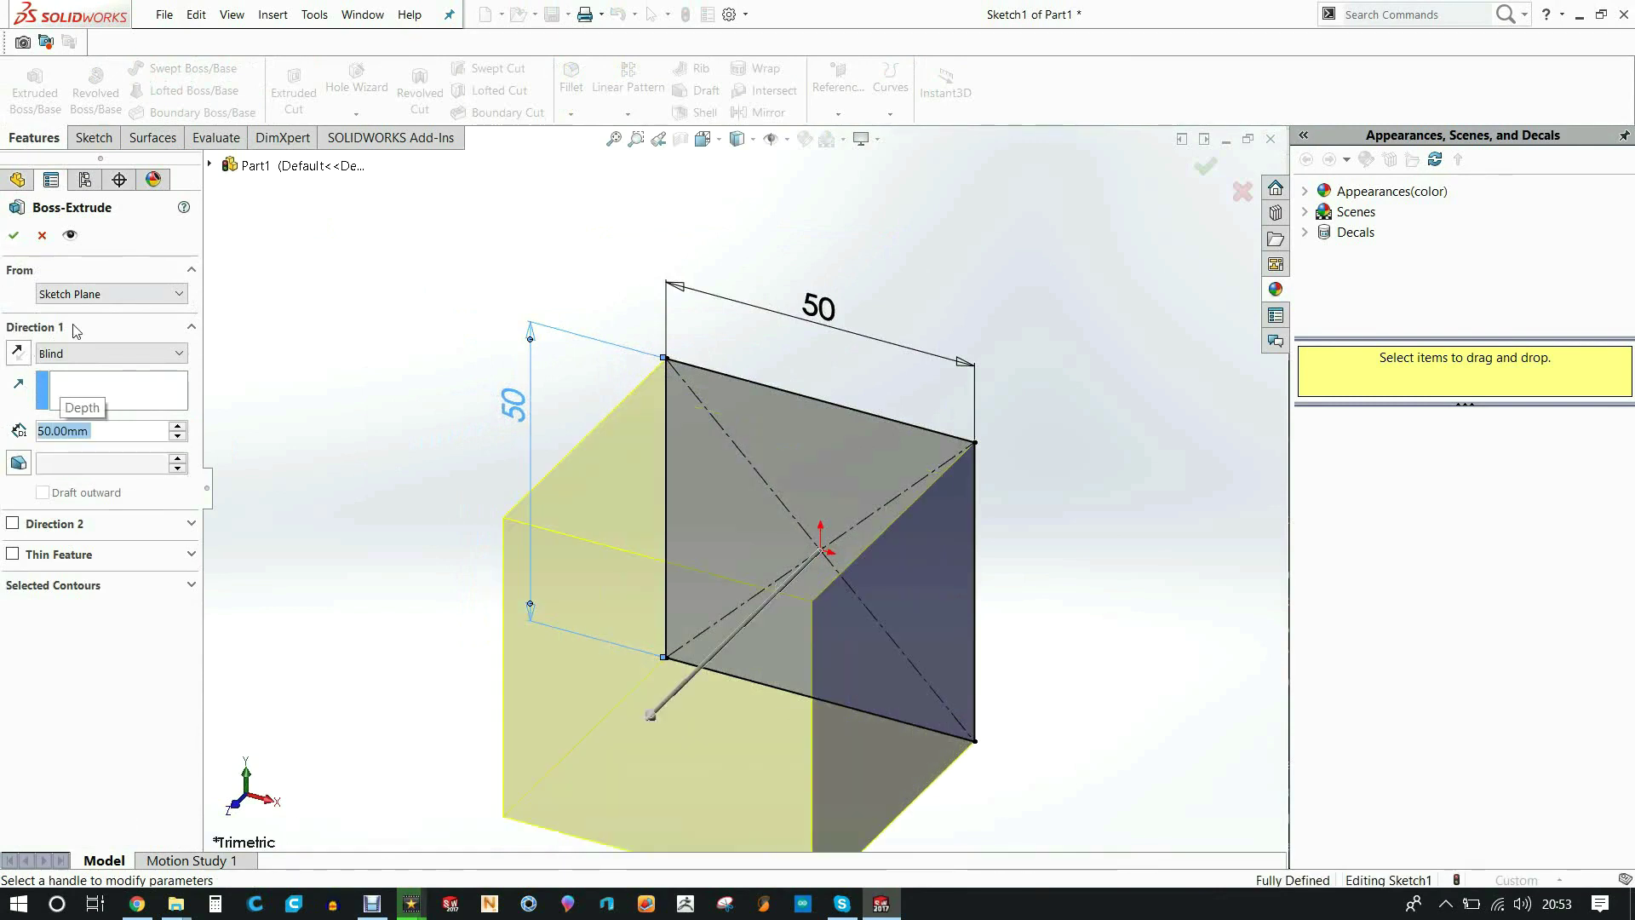
pyautogui.click(14, 236)
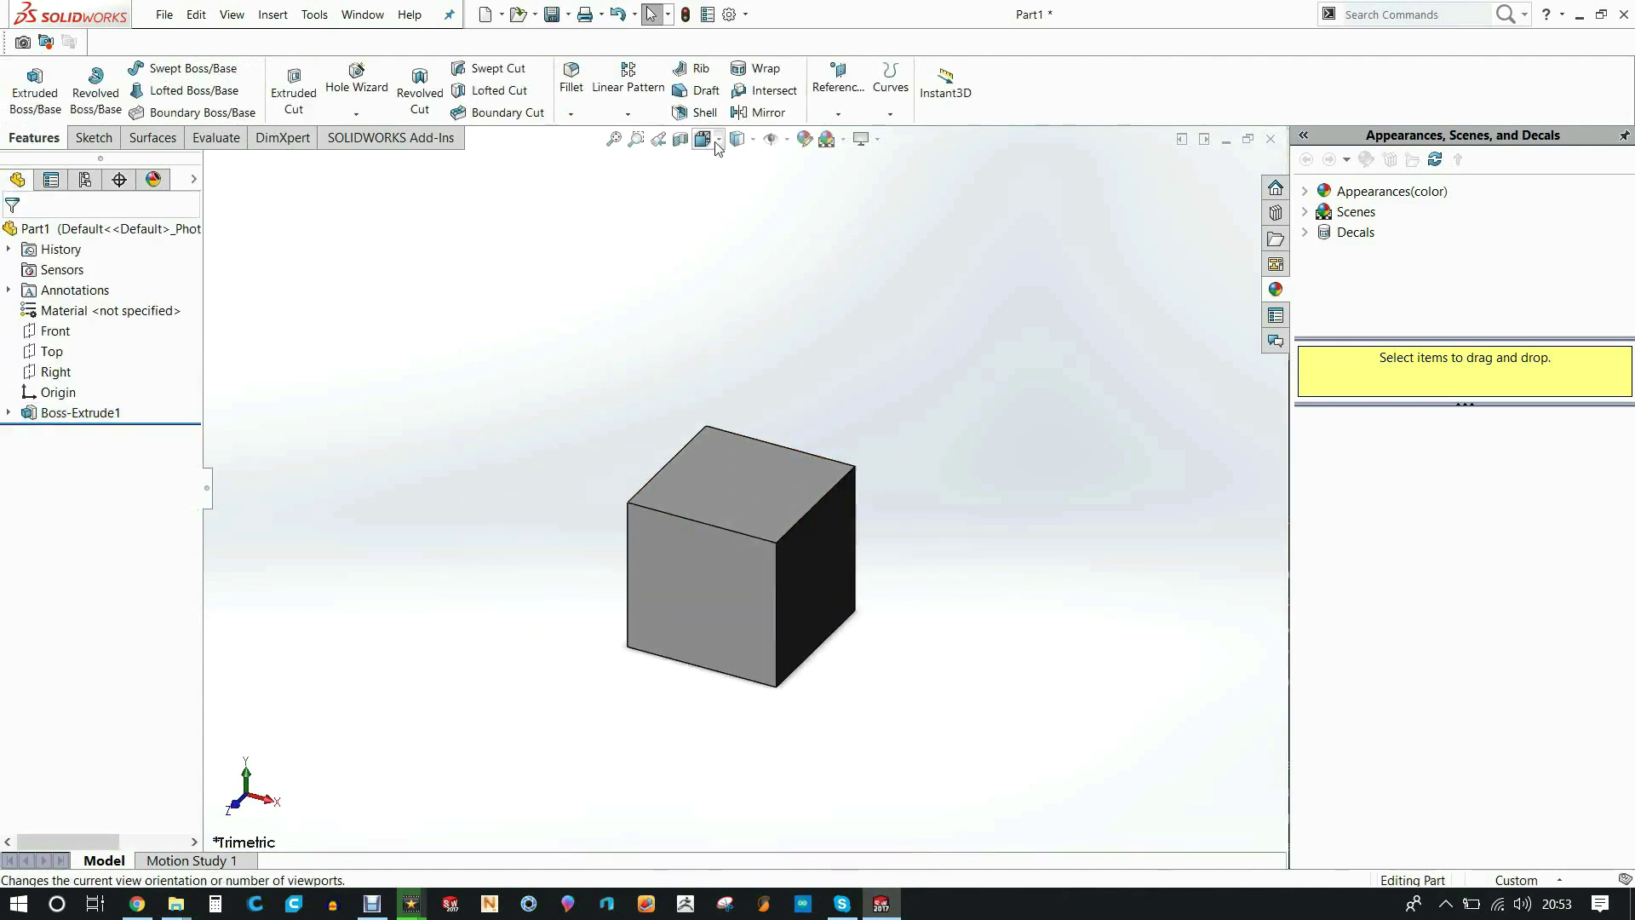
# Switch to Isometric view and select the cube's front face
pyautogui.click(711, 149)
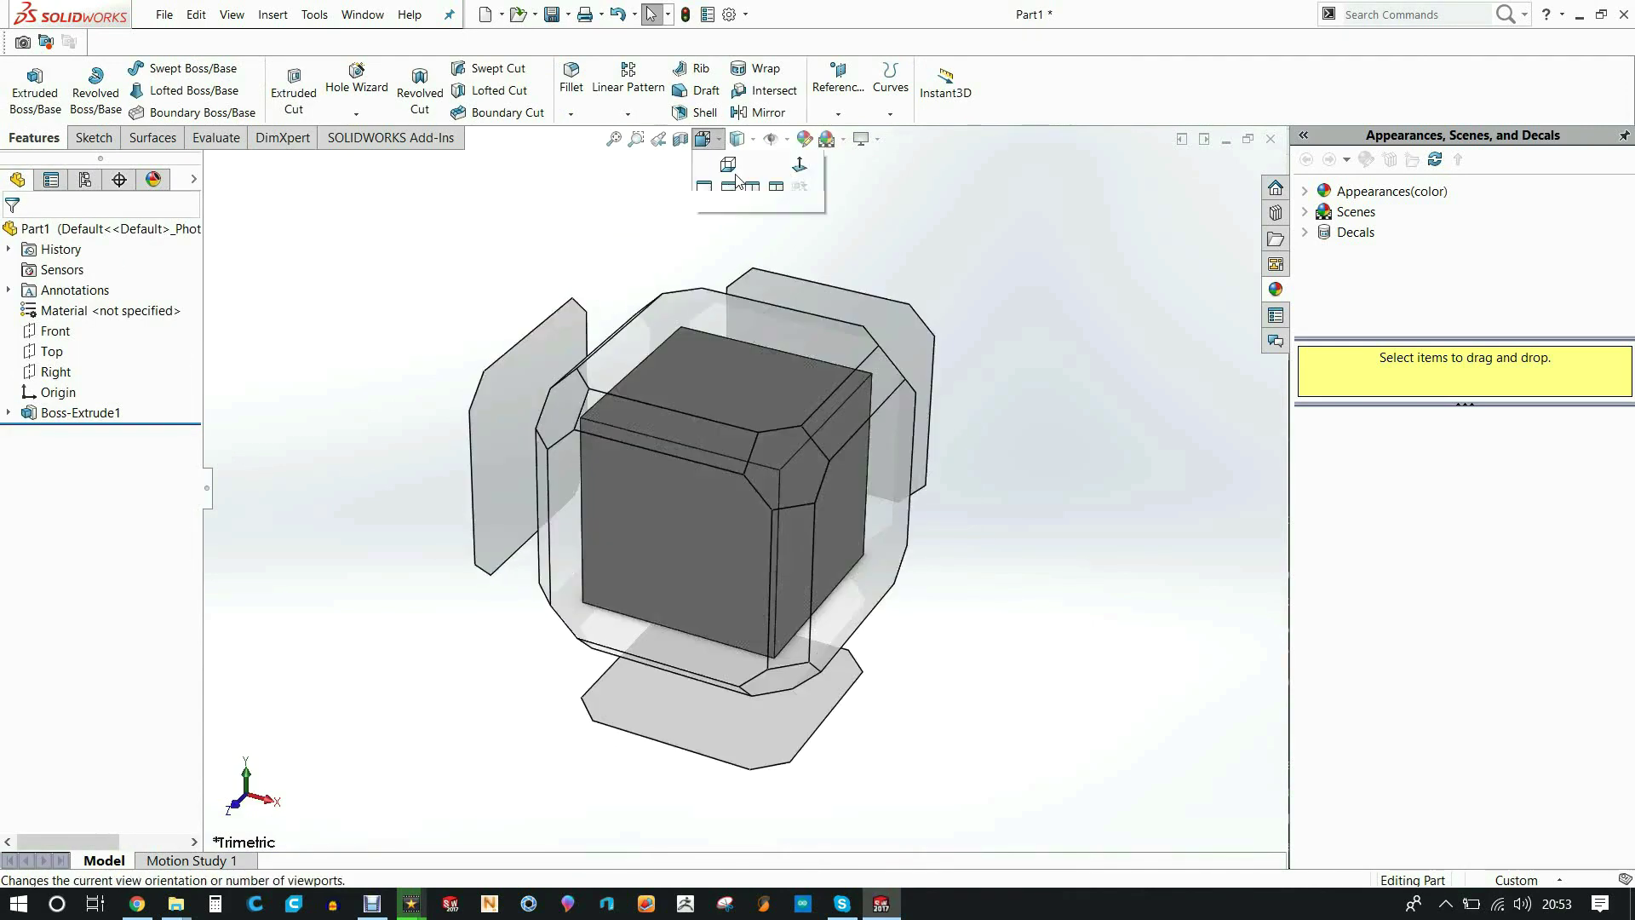
pyautogui.click(798, 189)
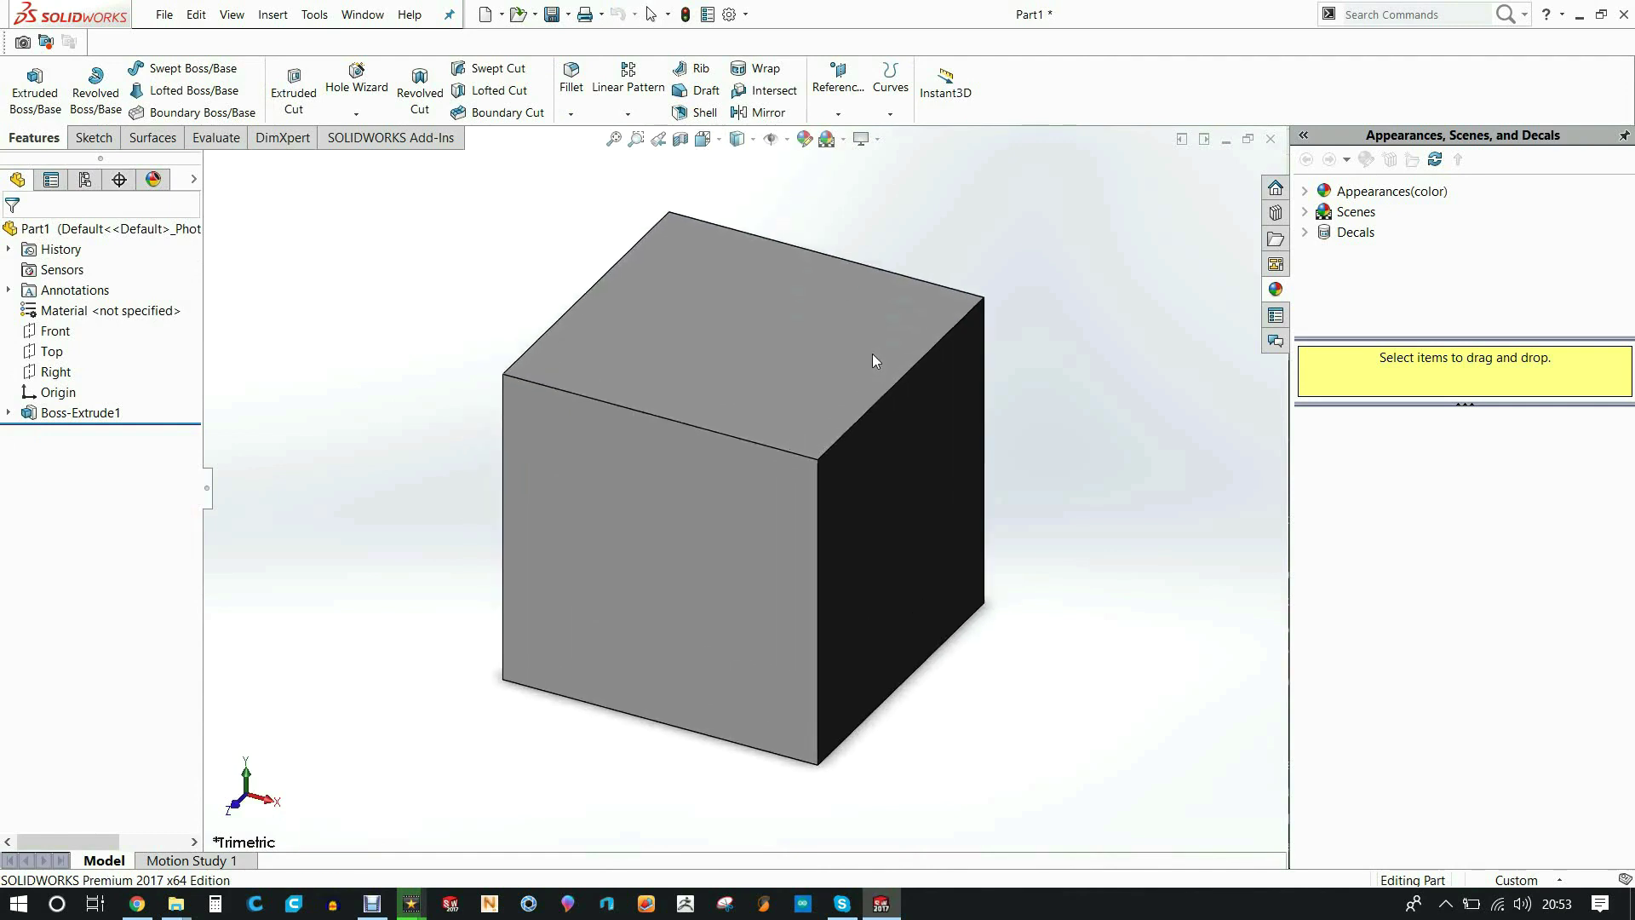
pyautogui.click(580, 526)
# Open a sketch on the cube's front face, view it Normal To, and start Sketch Text
pyautogui.click(94, 137)
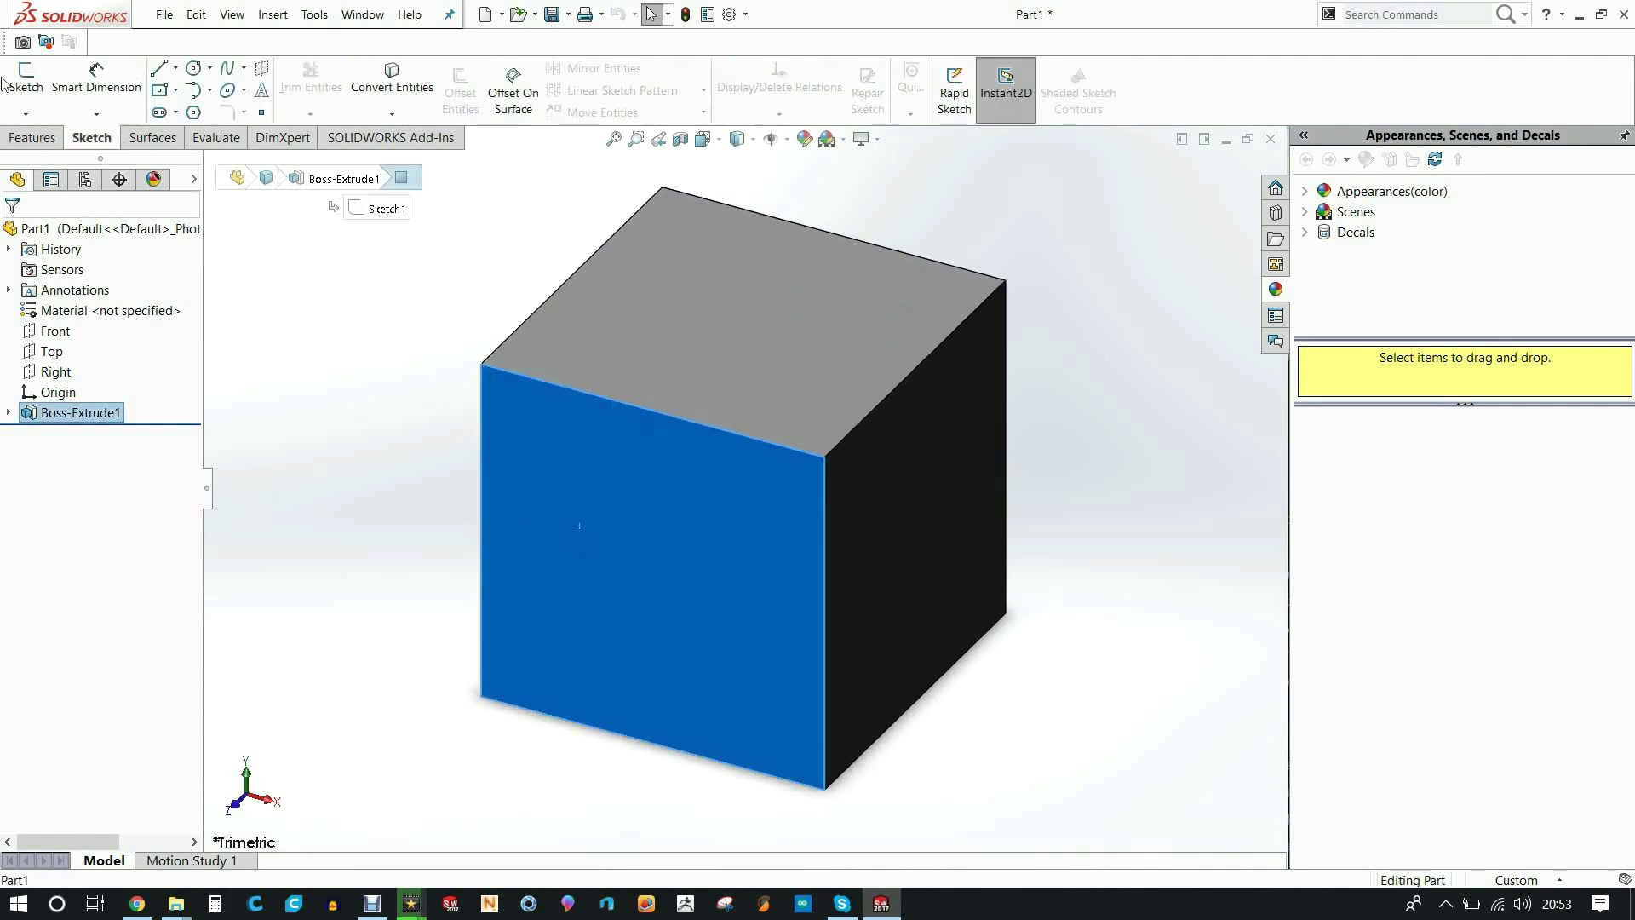
pyautogui.click(26, 85)
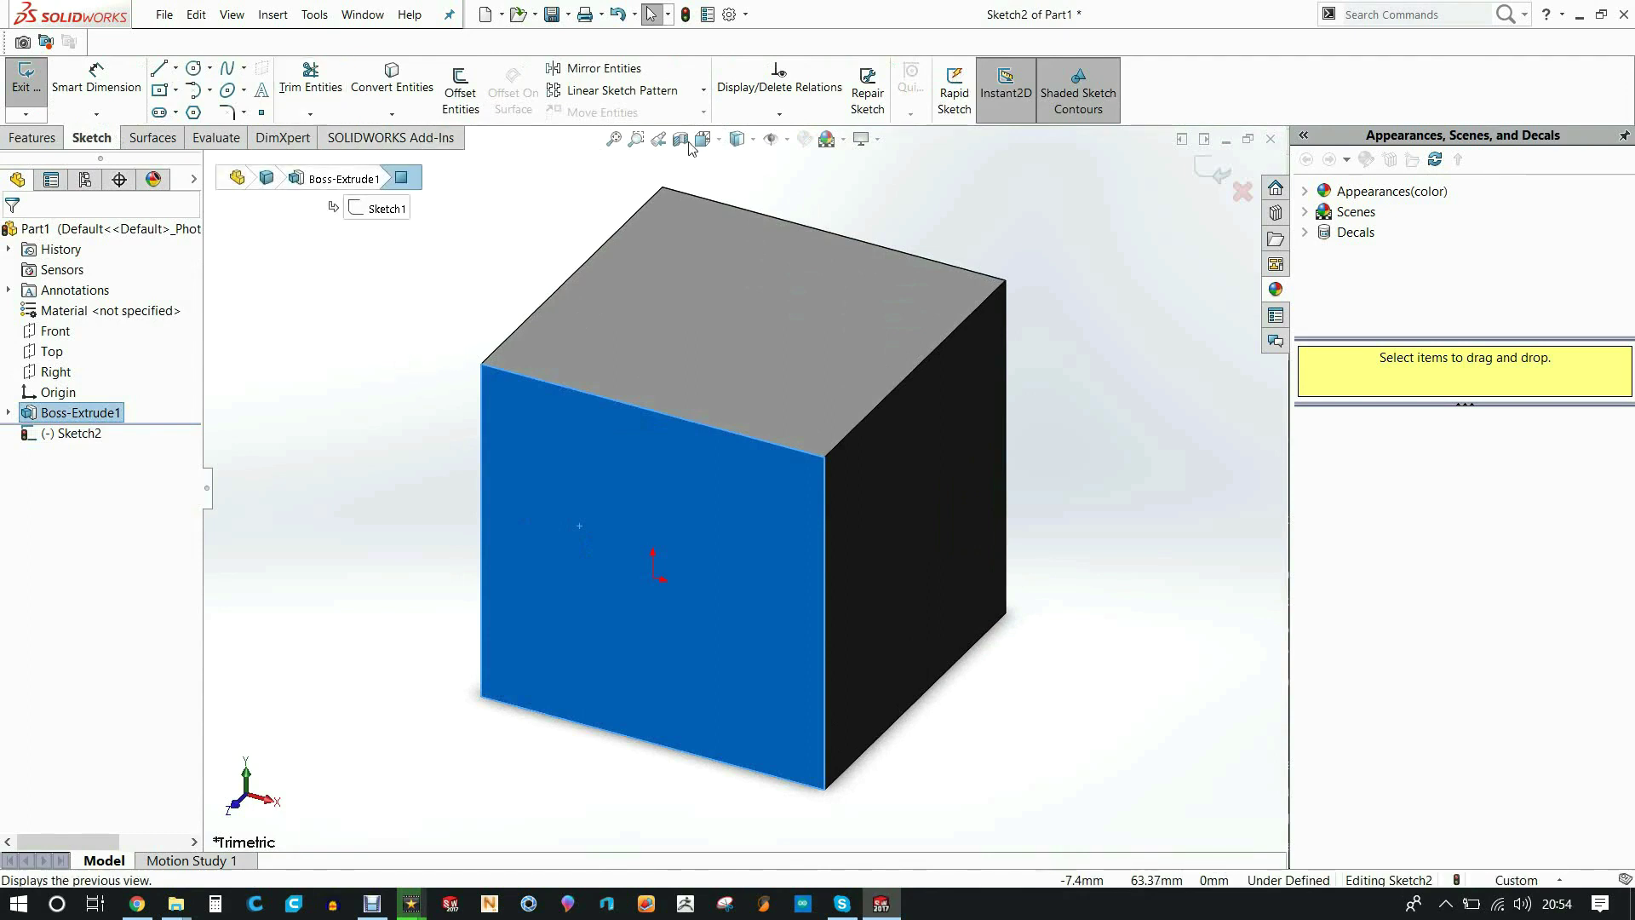
pyautogui.click(720, 141)
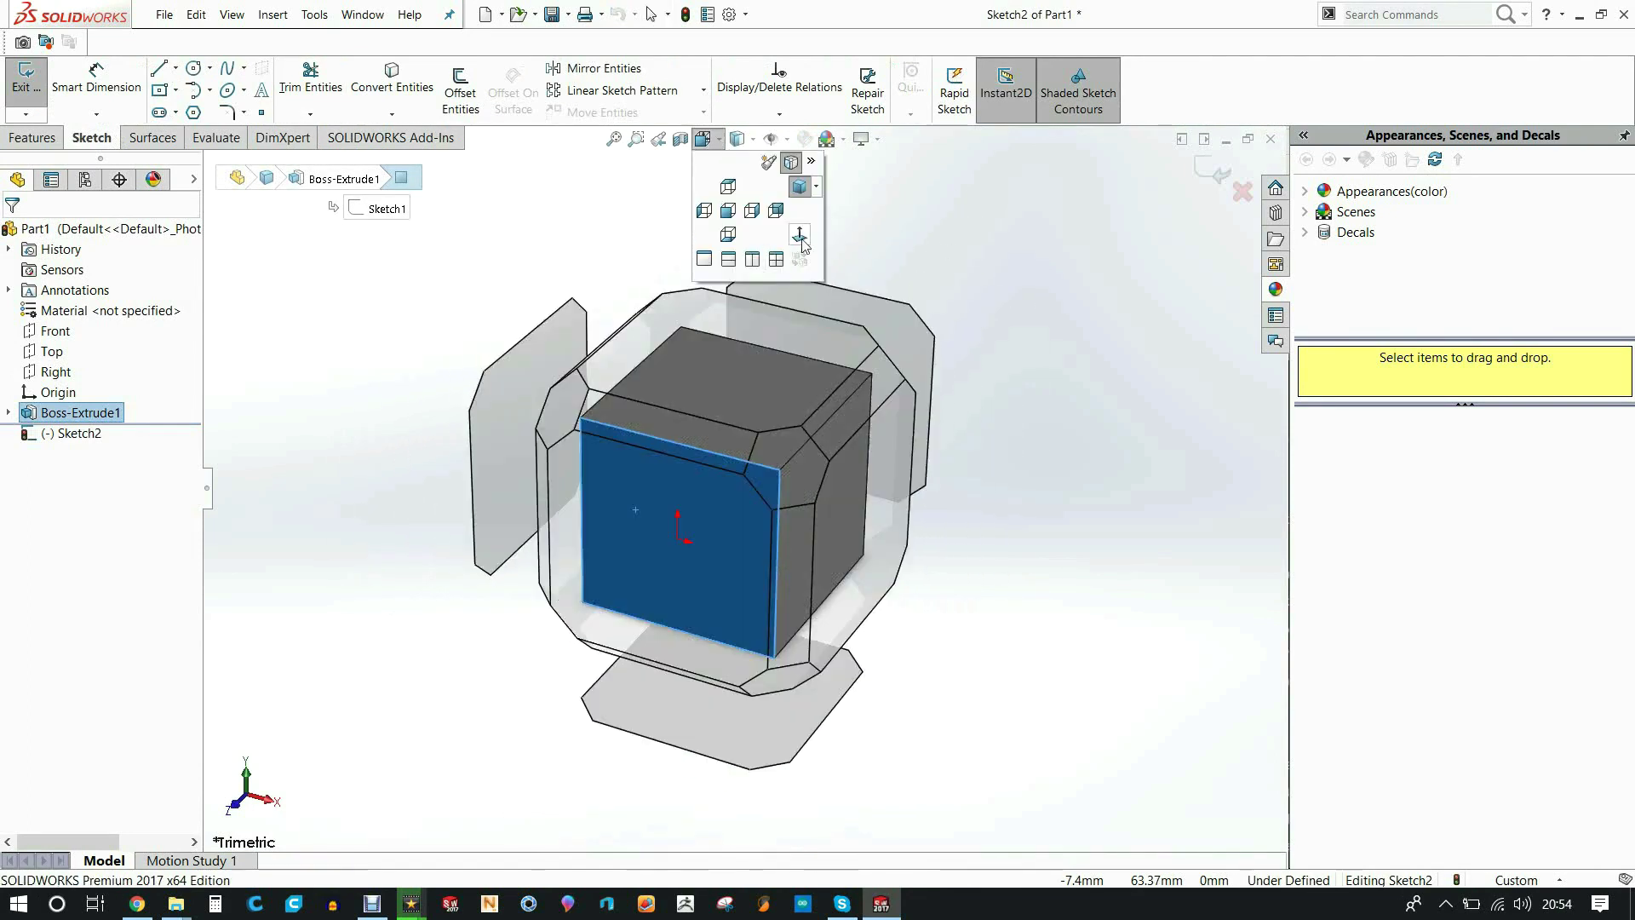
pyautogui.click(800, 239)
pyautogui.click(259, 92)
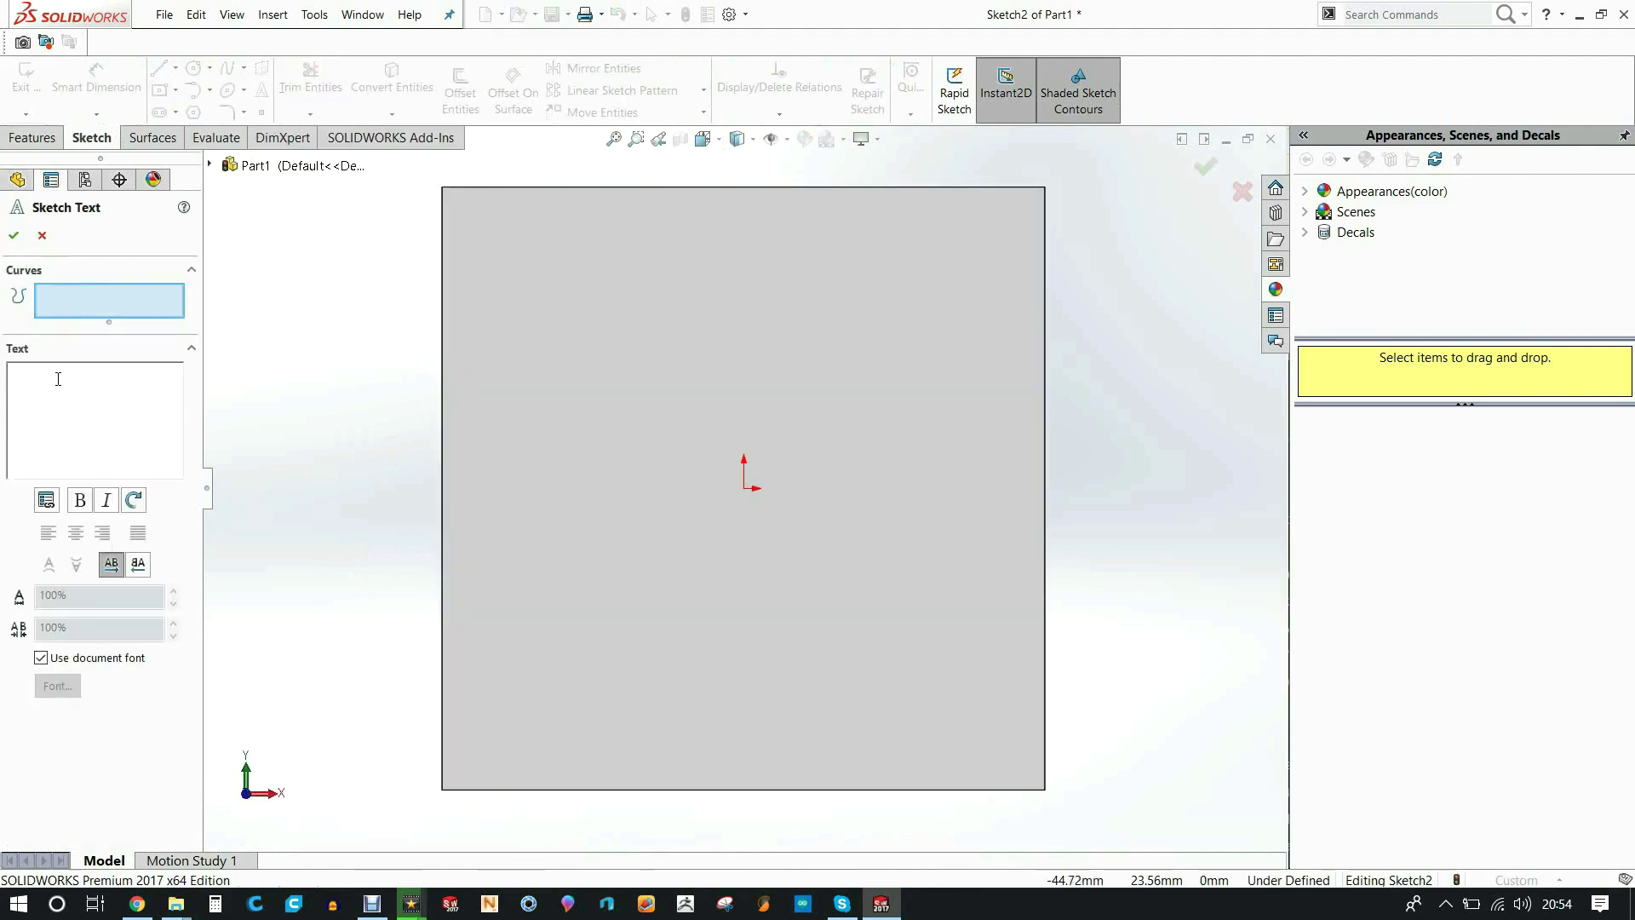
# Turn off the document font and set the S text to Impact at 40 mm height
pyautogui.click(41, 658)
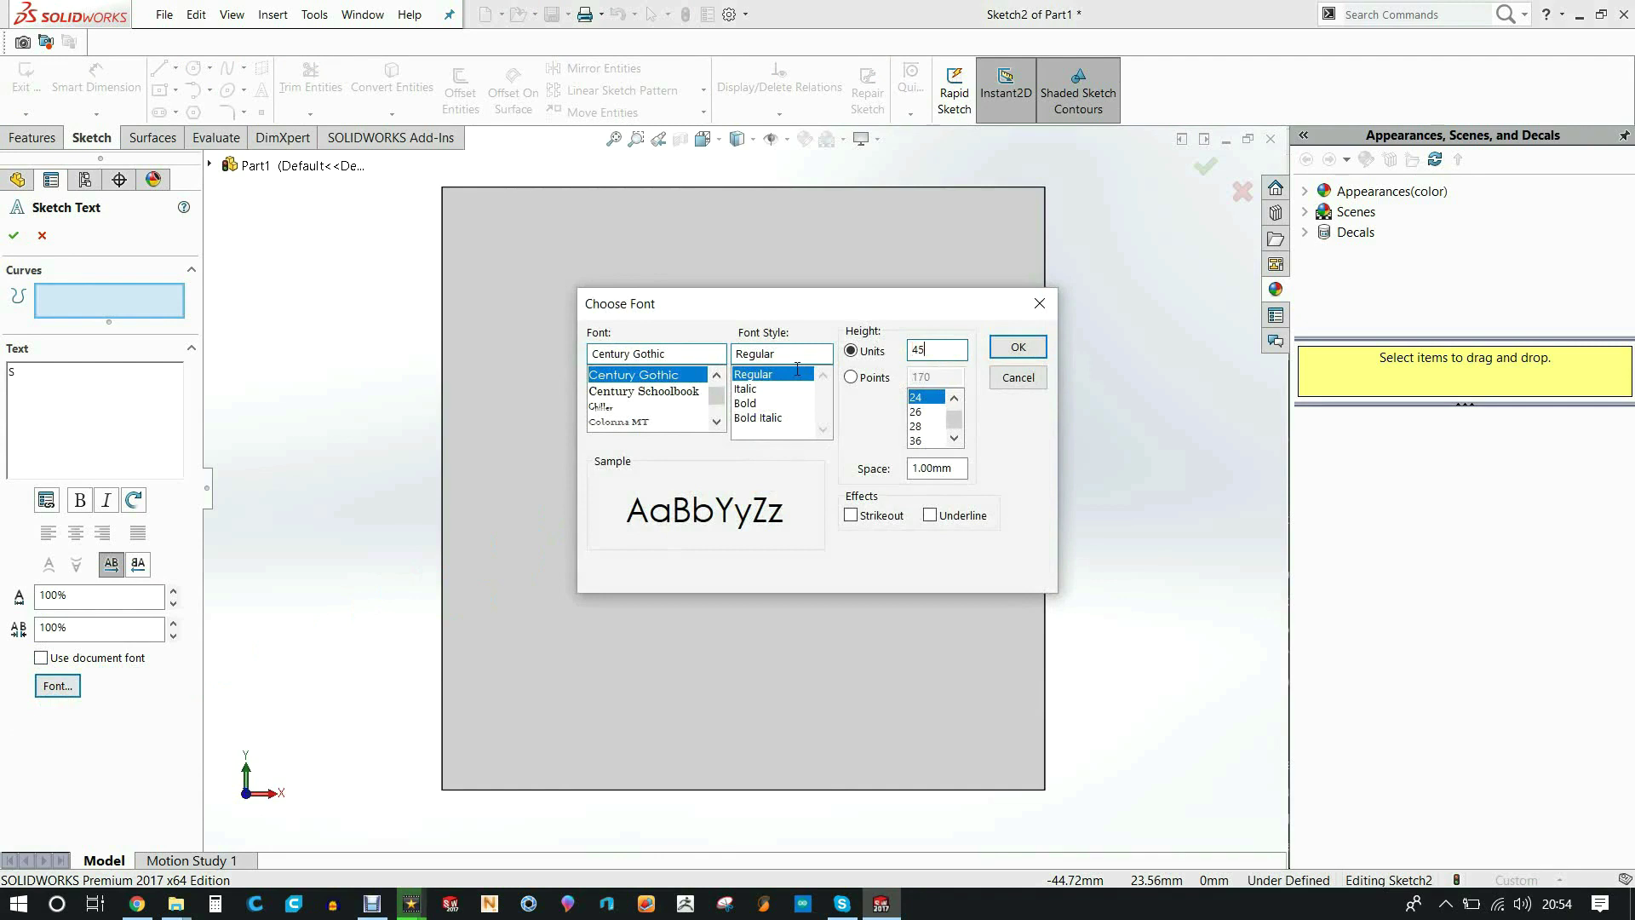
pyautogui.press('Return')
pyautogui.scroll(5, 806, 511)
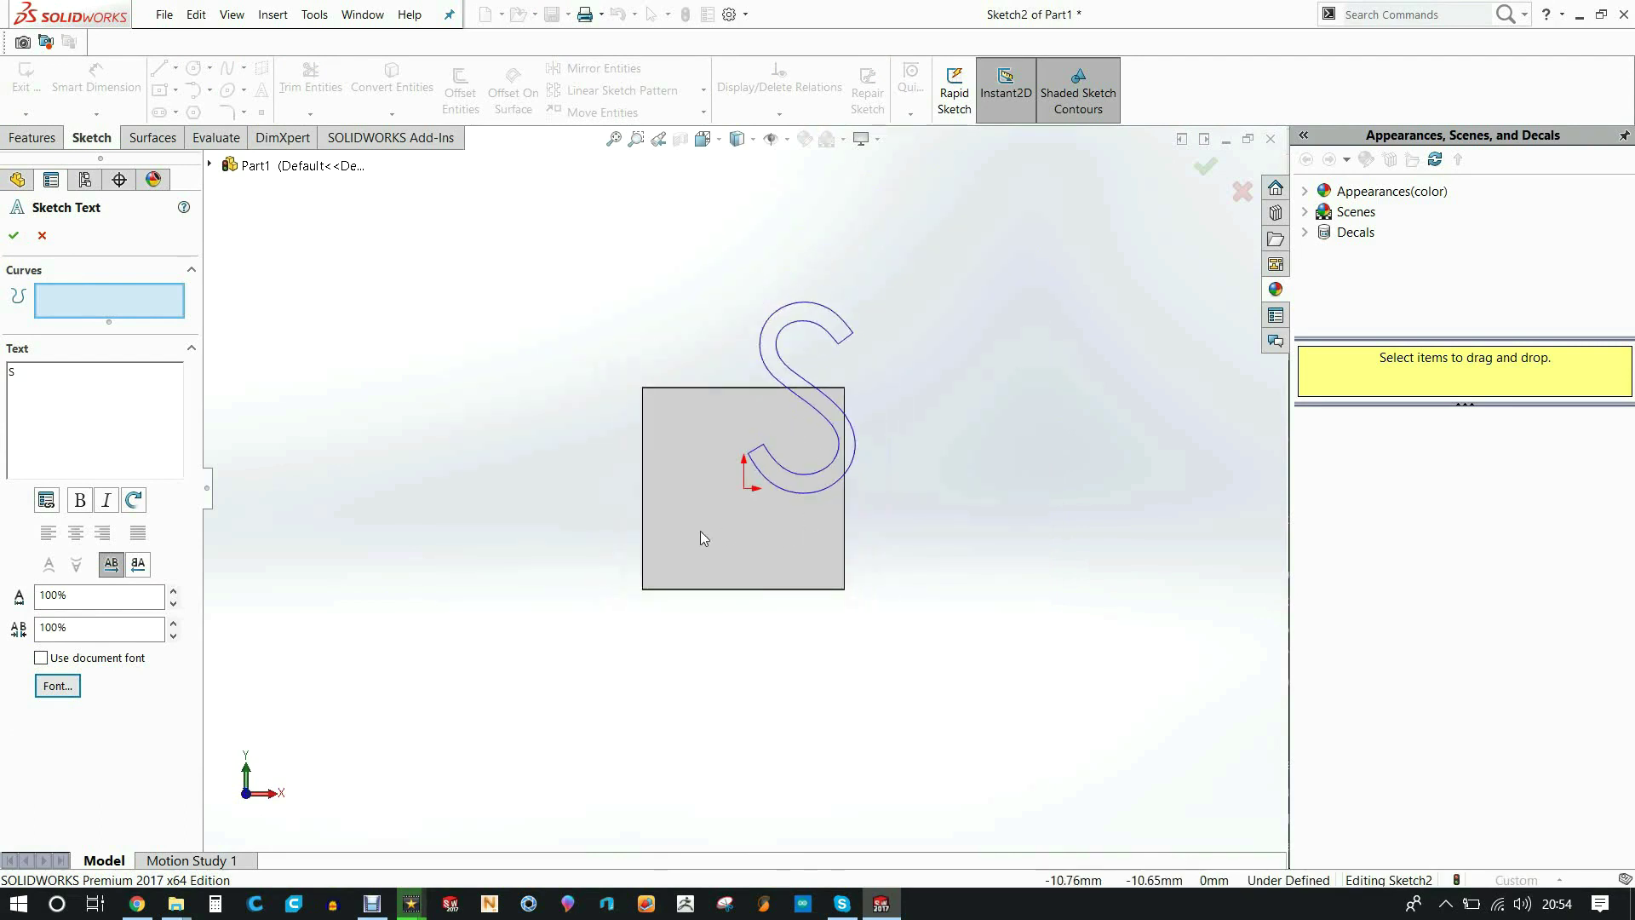
pyautogui.scroll(-2, 694, 535)
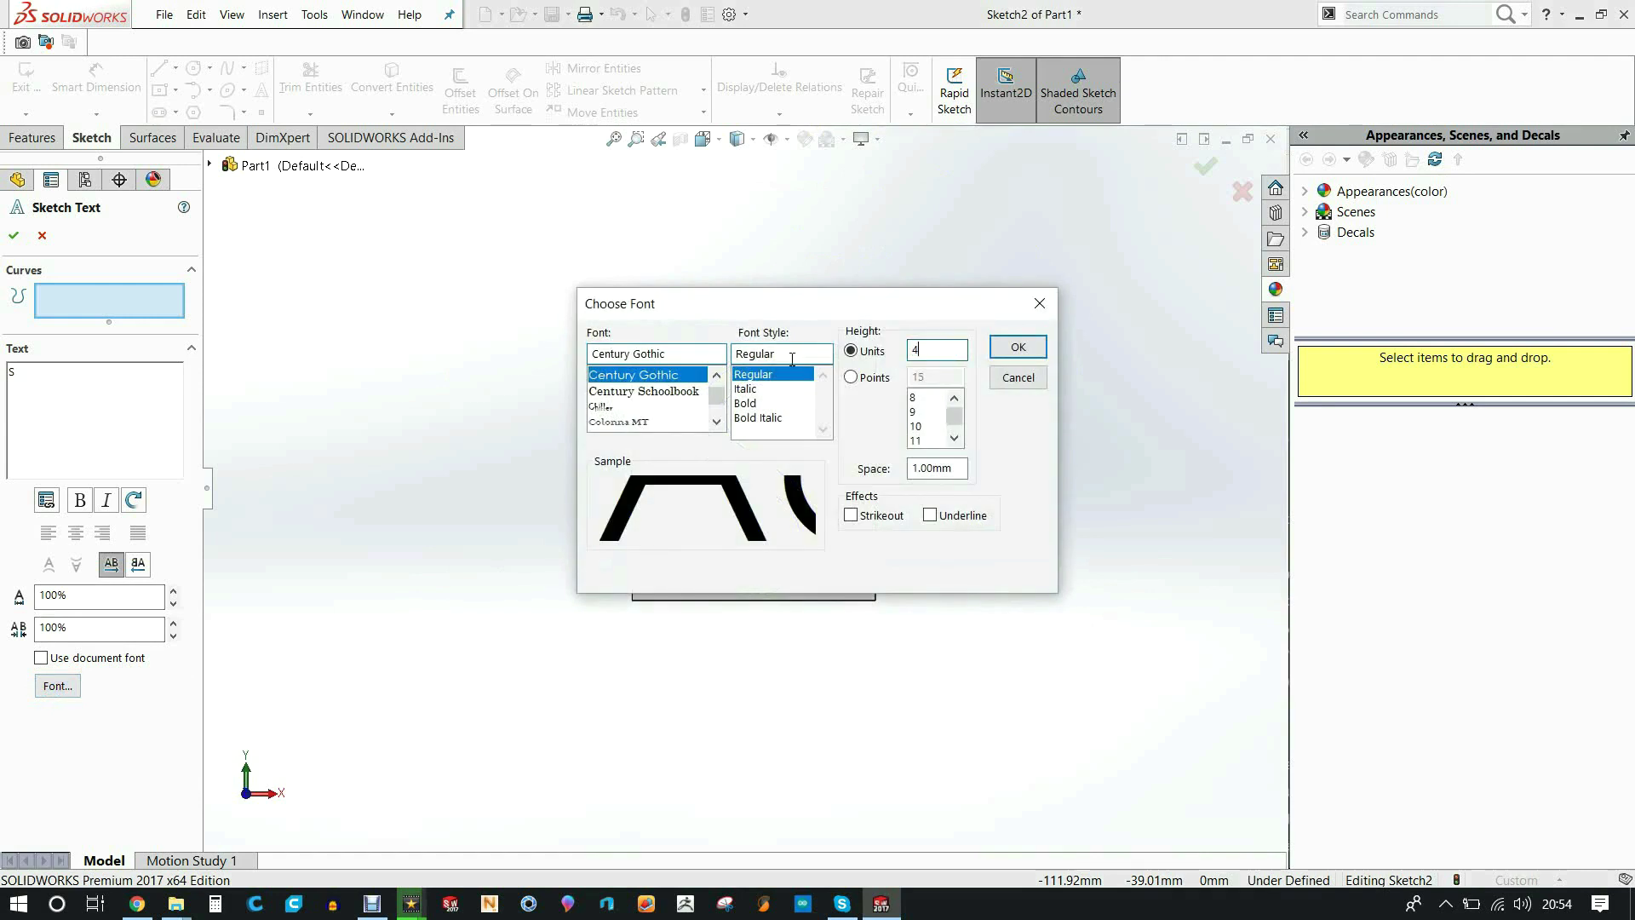
pyautogui.press('Return')
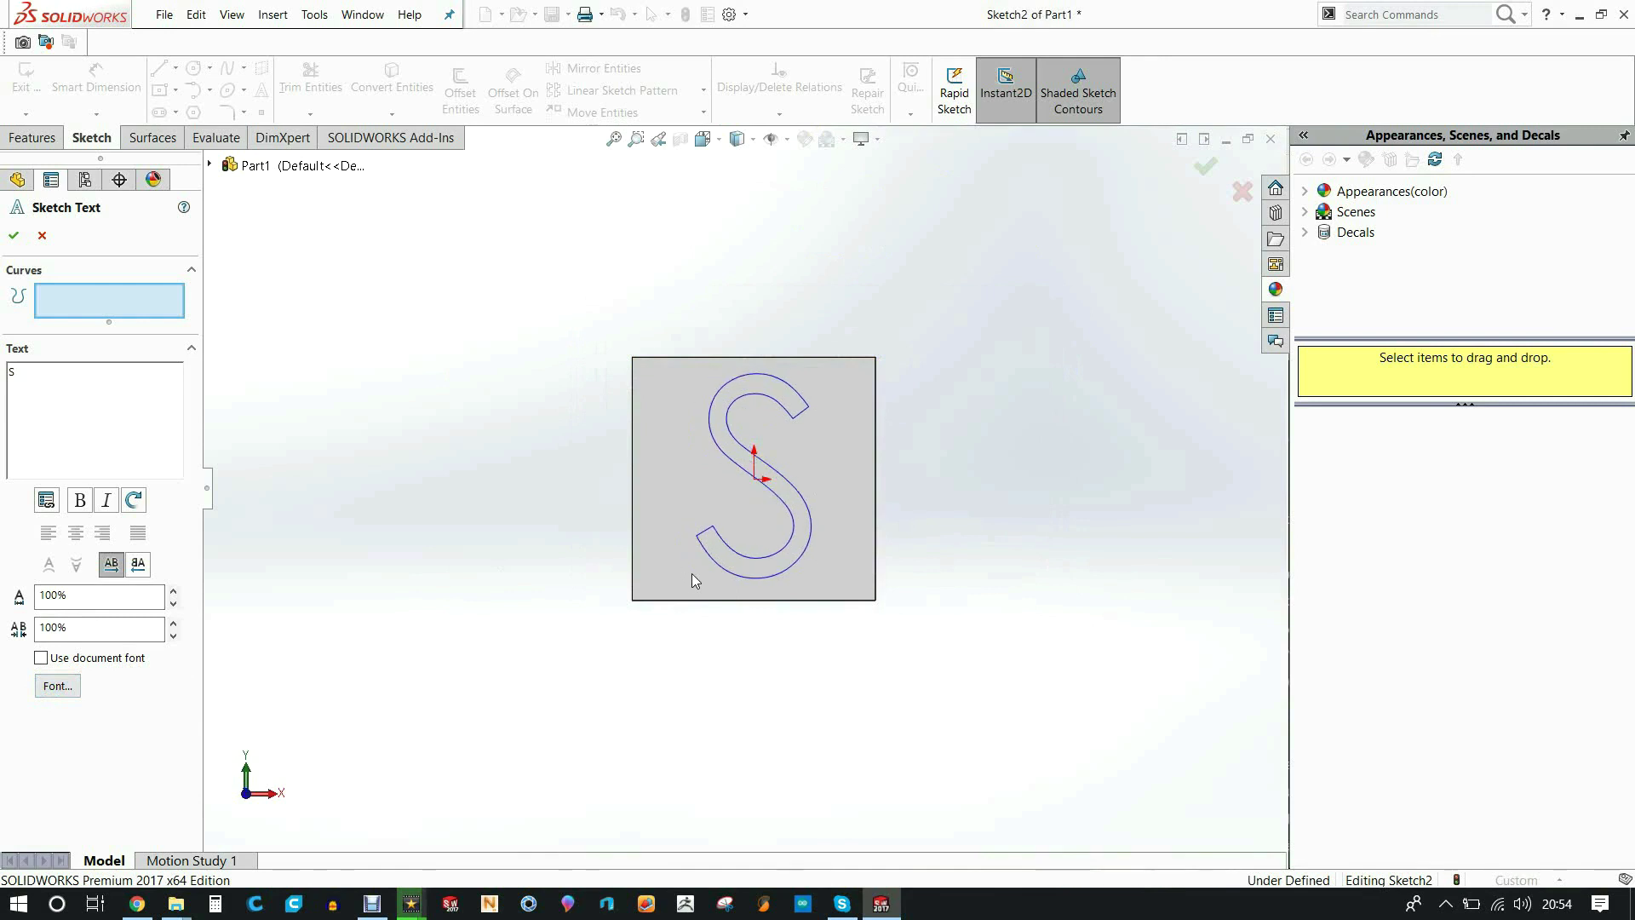
pyautogui.click(56, 684)
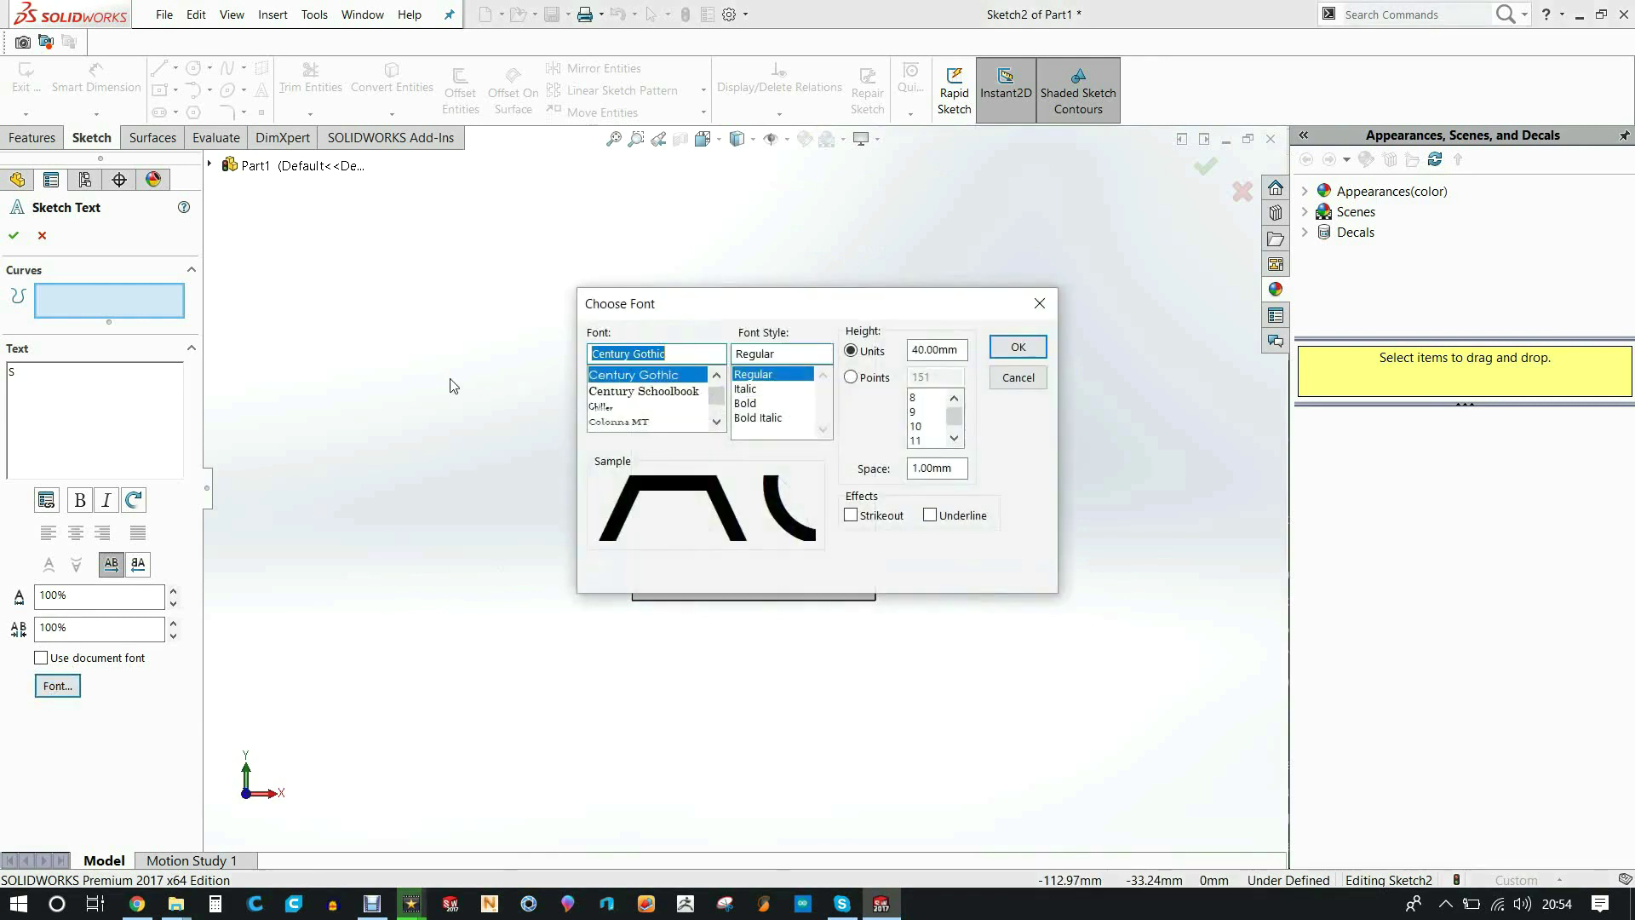
pyautogui.write('im')
pyautogui.click(619, 377)
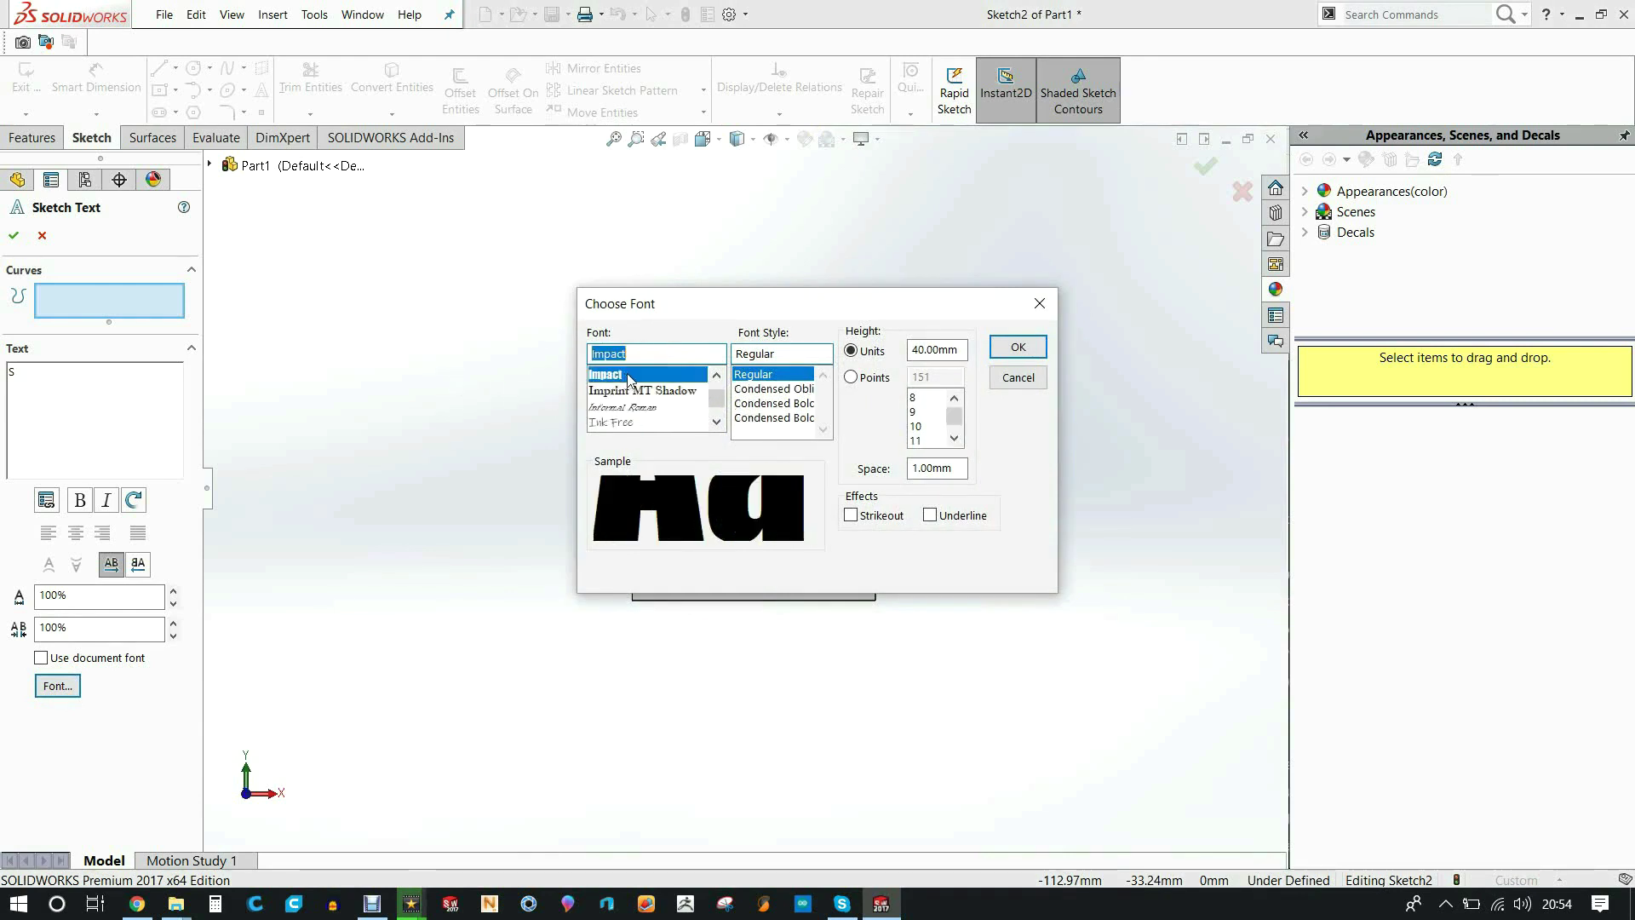
pyautogui.click(1019, 348)
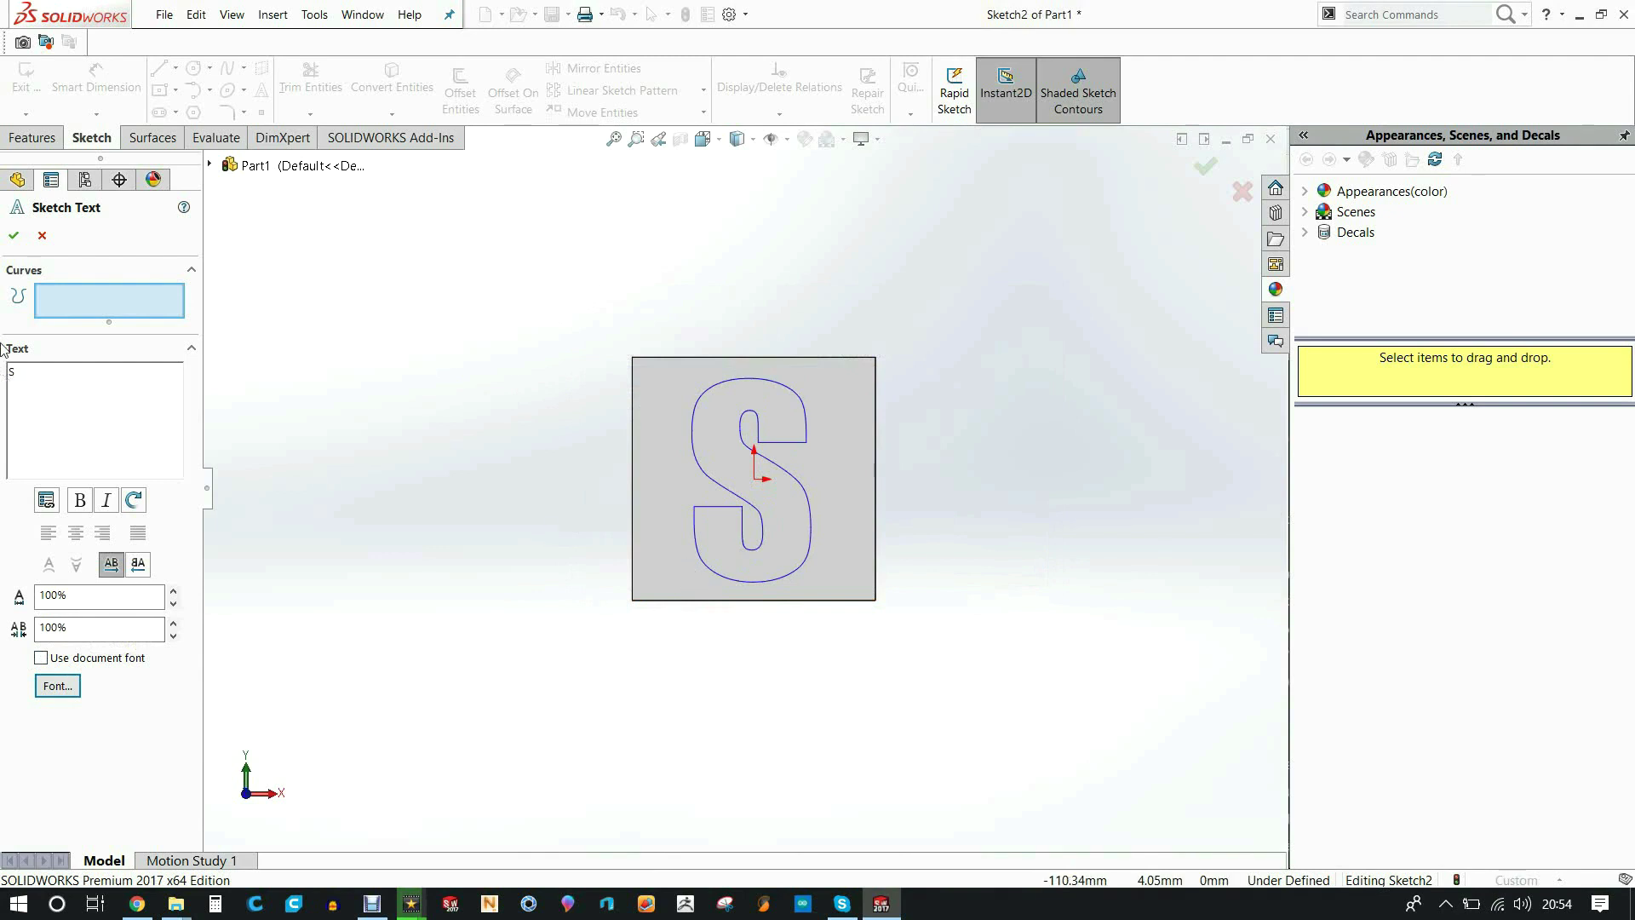
# Accept the S text and start a Mid Plane extrusion of it, initially 2 mm
pyautogui.click(14, 238)
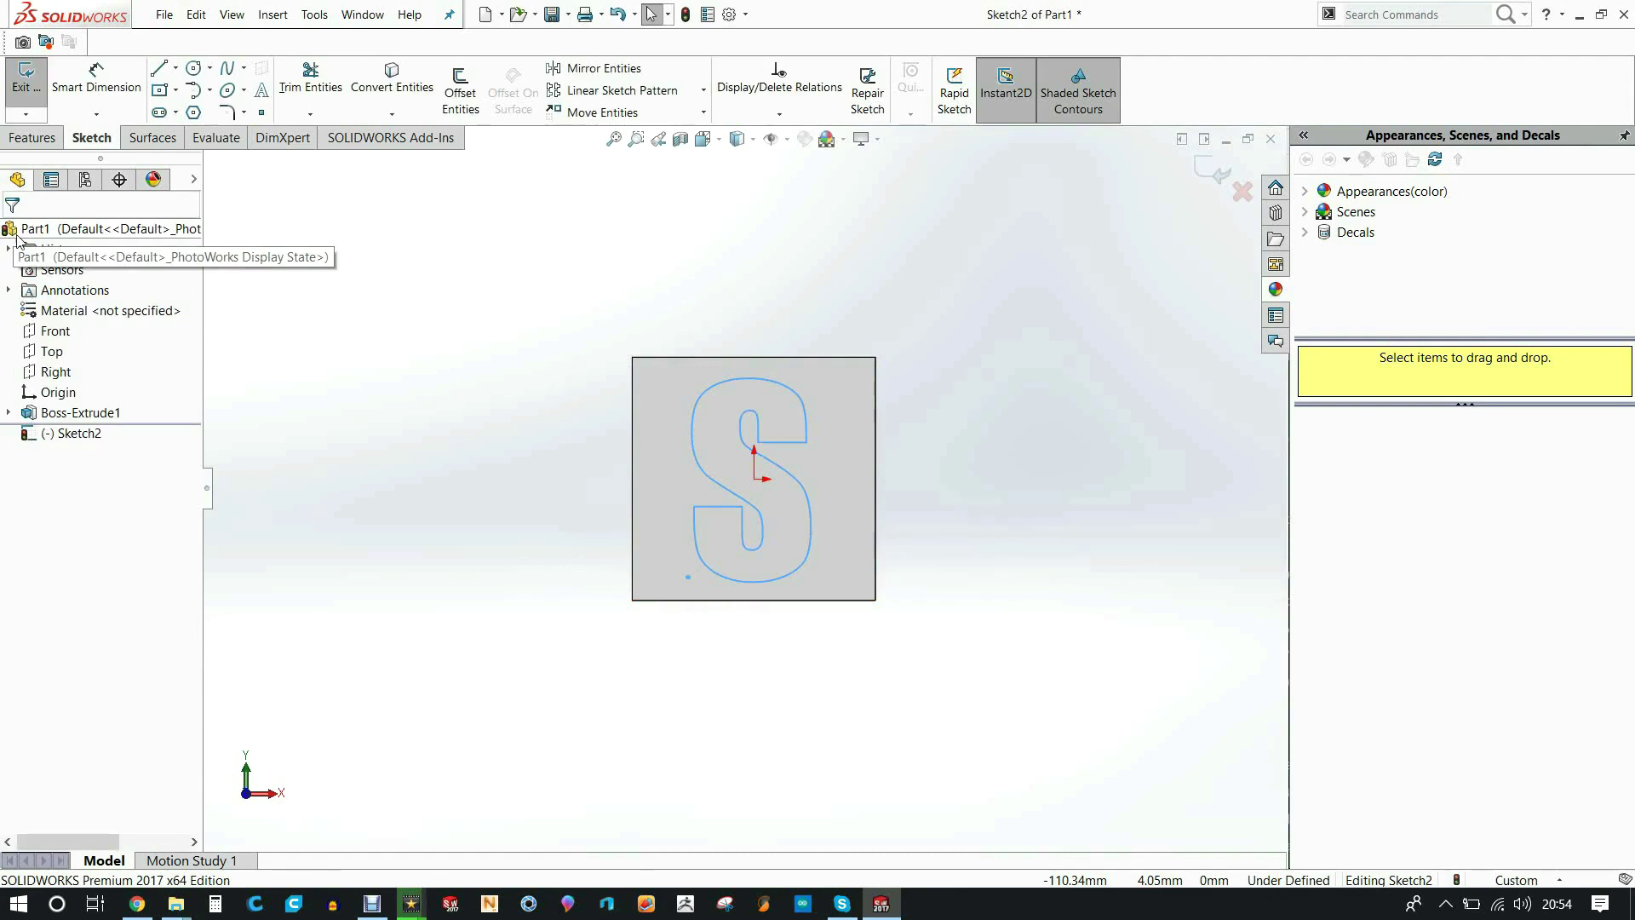
pyautogui.click(32, 137)
pyautogui.click(34, 89)
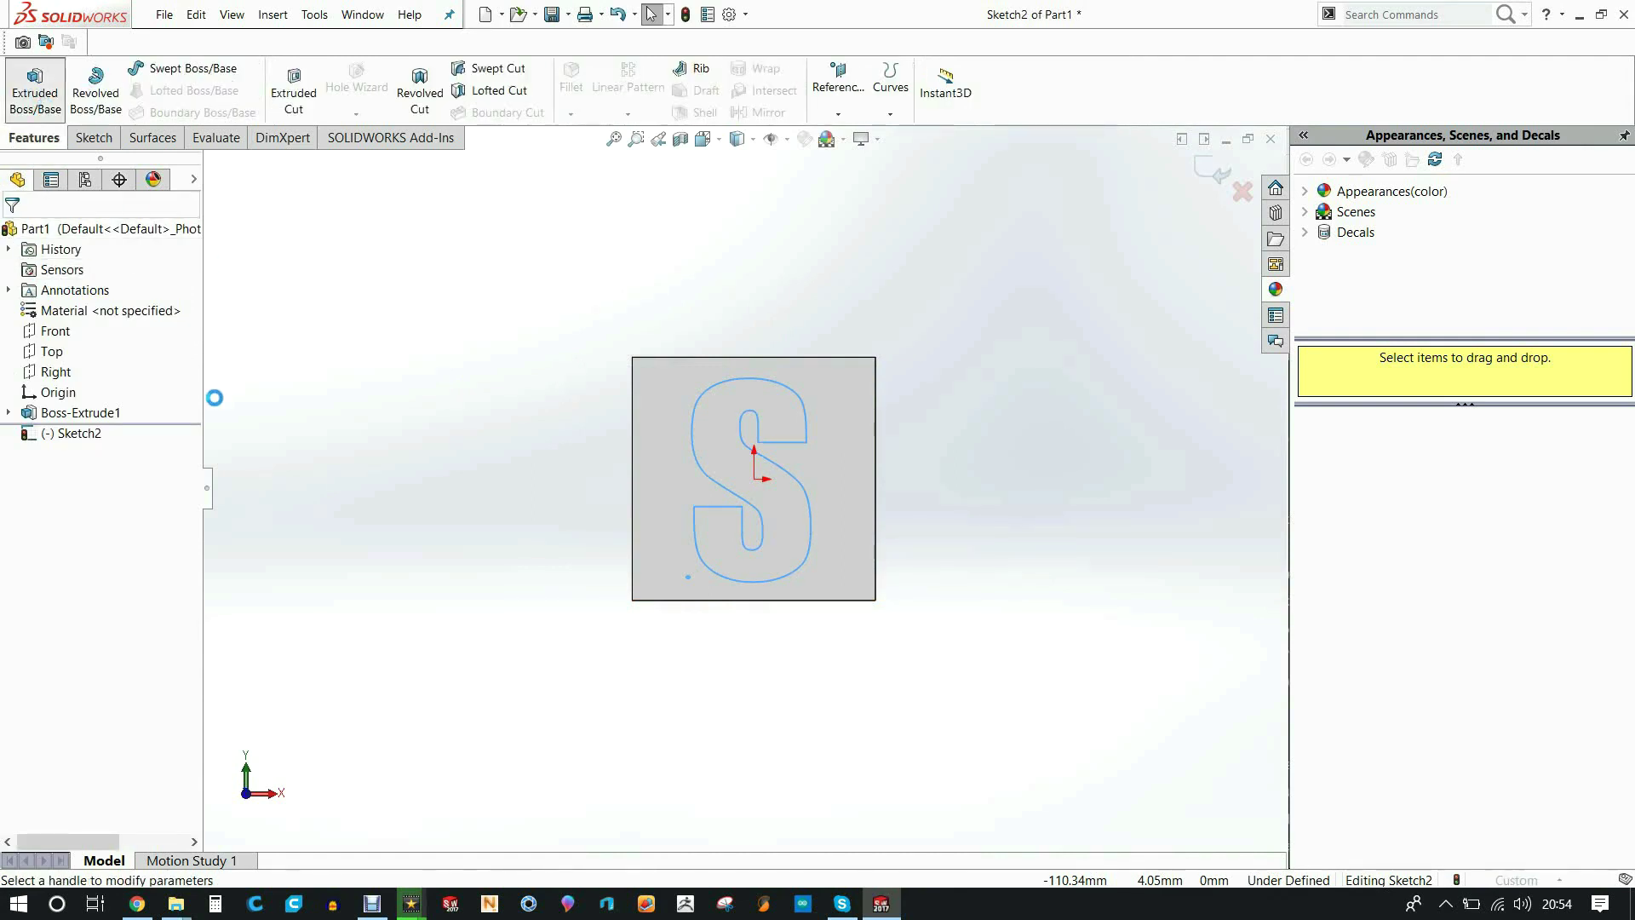
pyautogui.click(98, 356)
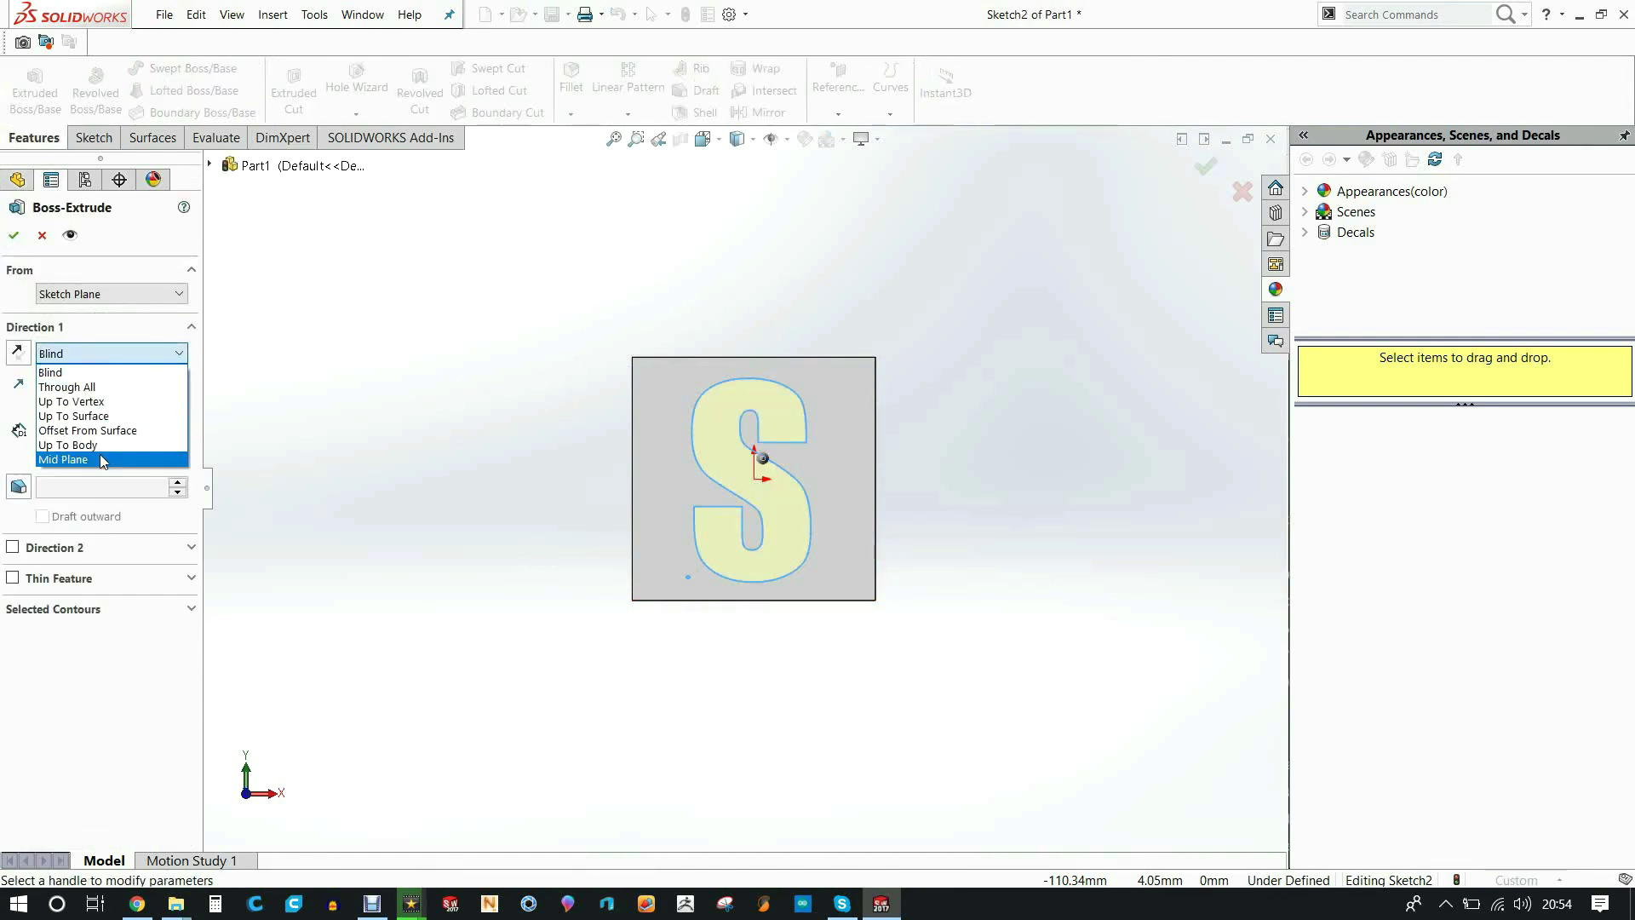
pyautogui.click(68, 457)
pyautogui.moveTo(588, 435); pyautogui.dragTo(496, 477, button='middle')
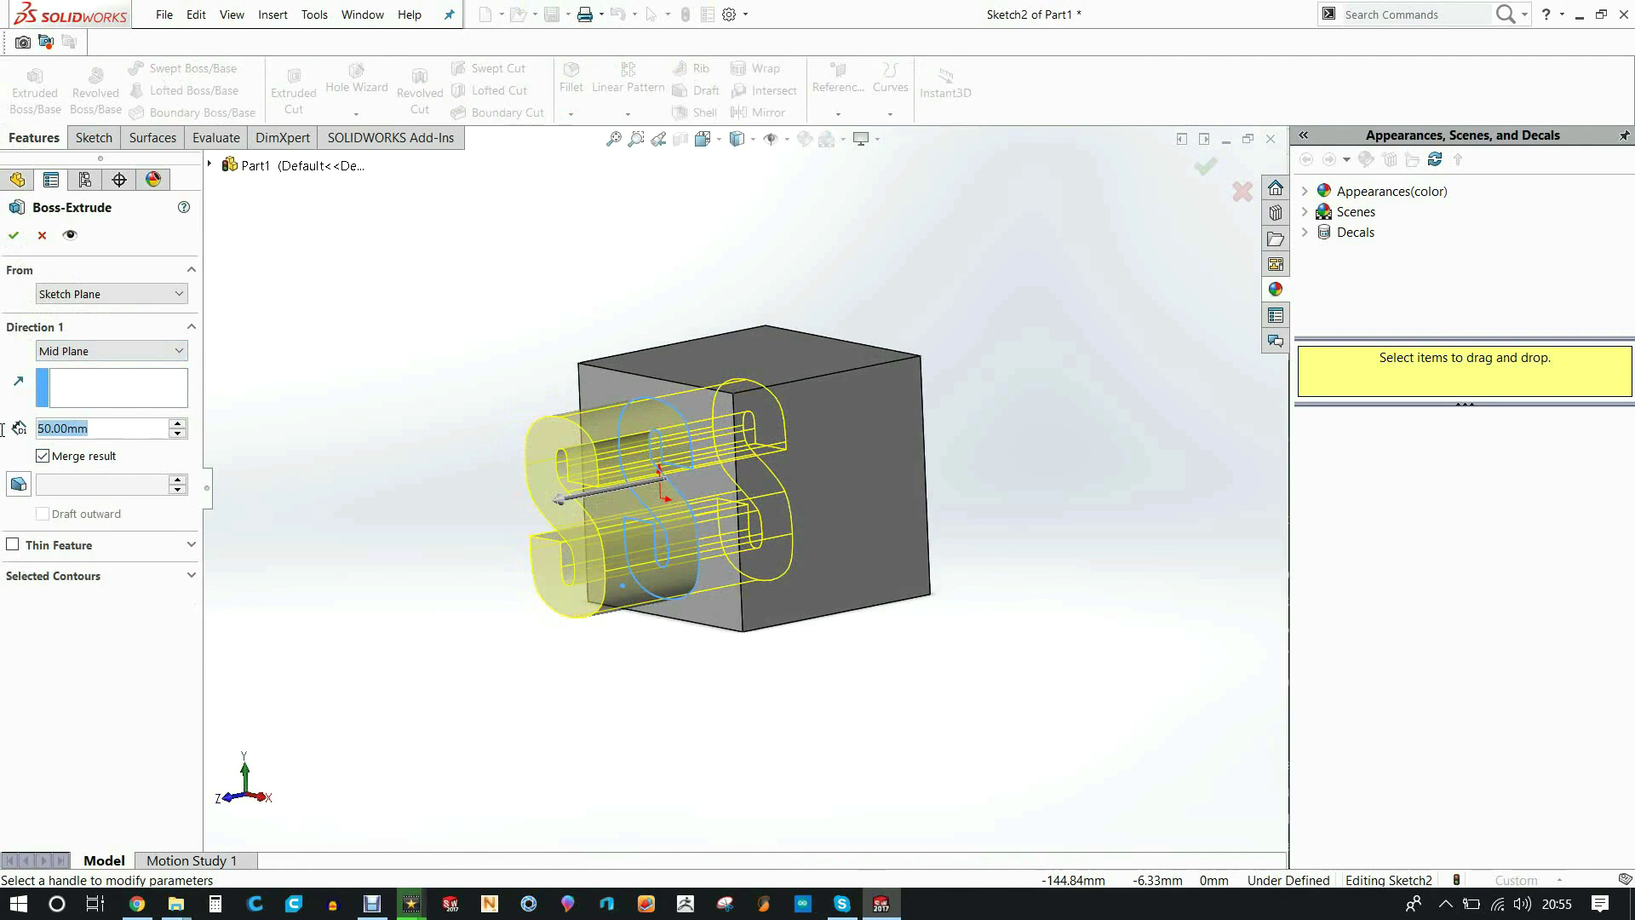
pyautogui.write('2')
pyautogui.press('Return')
# Change the depth to 4 mm, uncheck Merge result, and confirm the extrusion
pyautogui.scroll(-5, 697, 444)
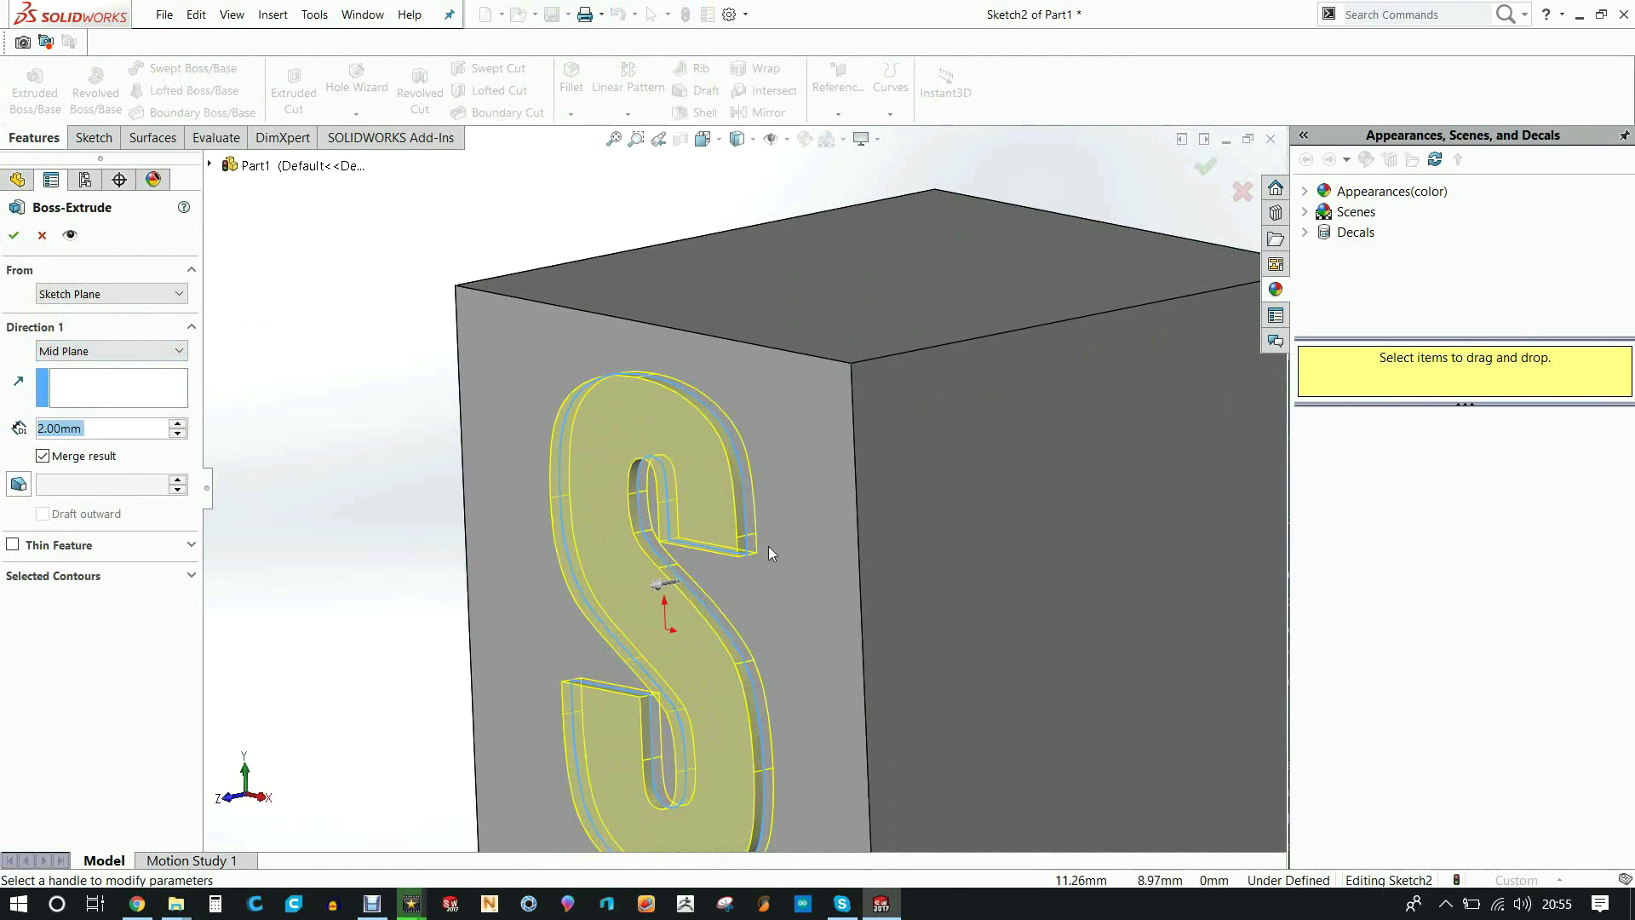
pyautogui.moveTo(782, 550)
pyautogui.mouseDown(button='middle')
pyautogui.moveTo(766, 540)
pyautogui.moveTo(780, 584)
pyautogui.moveTo(773, 562)
pyautogui.mouseUp(button='middle')
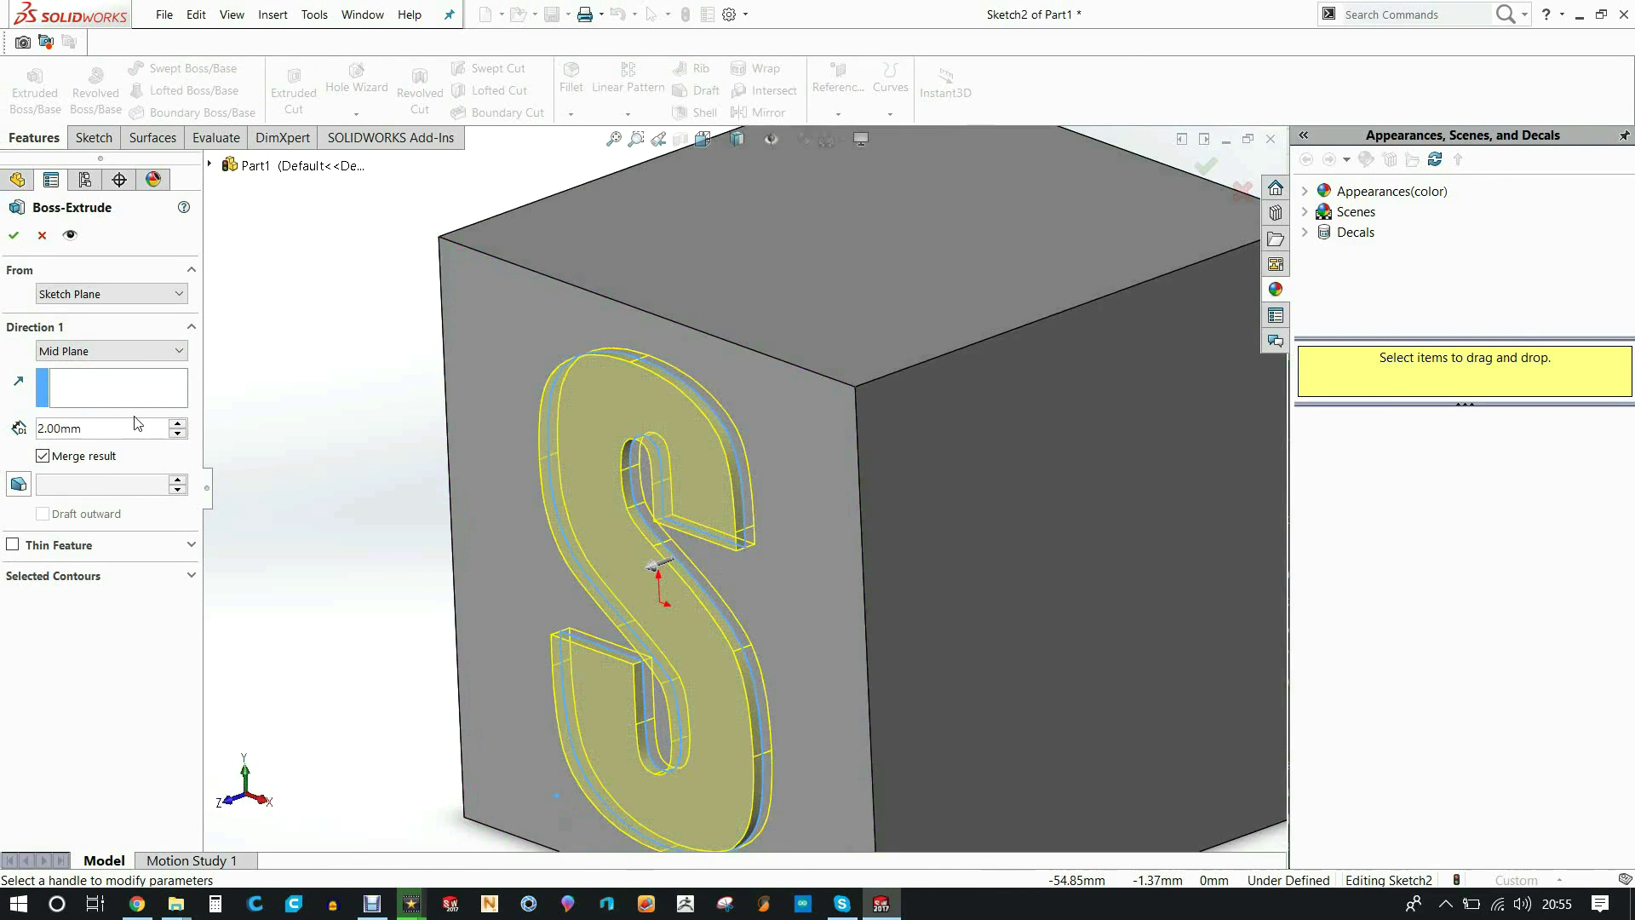
pyautogui.write('4')
pyautogui.press('Return')
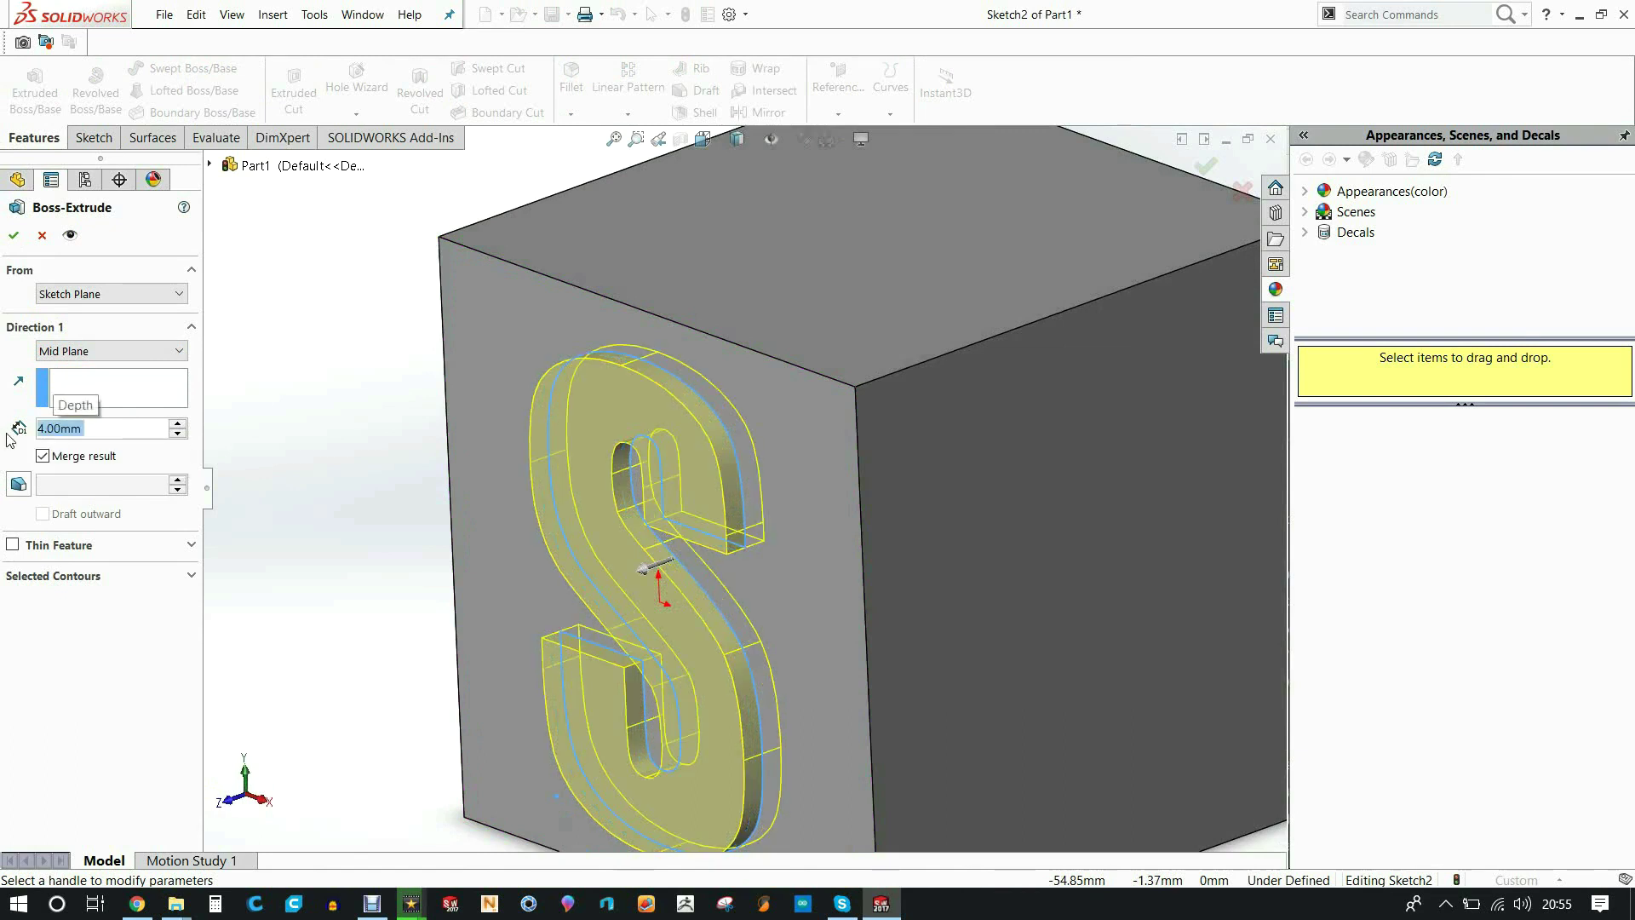
pyautogui.click(49, 457)
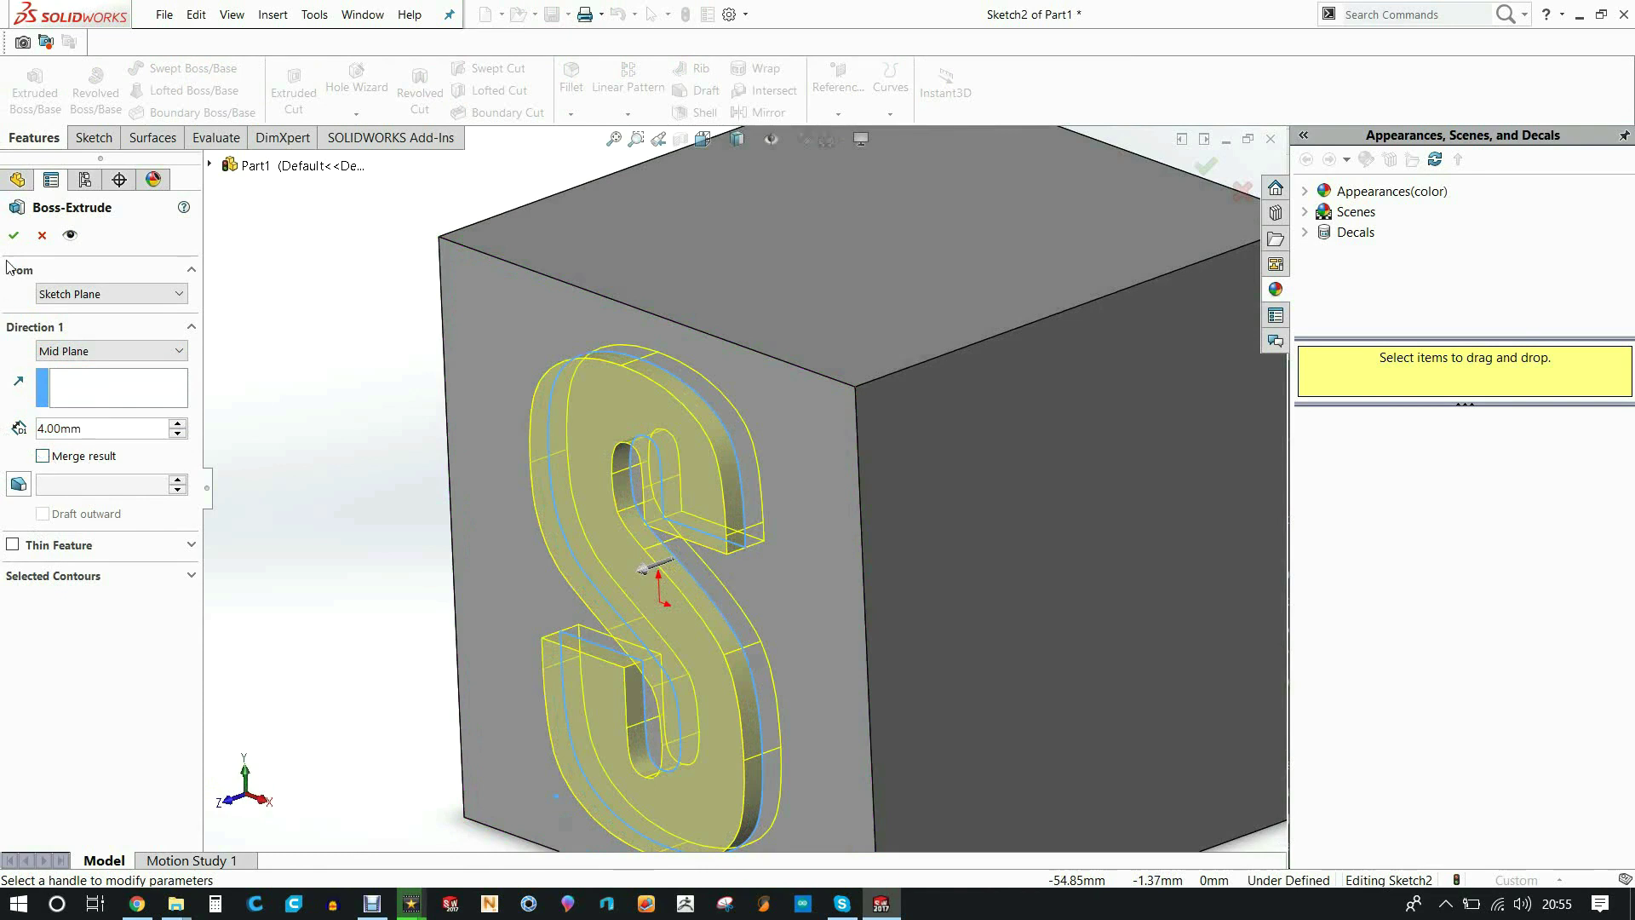
pyautogui.click(15, 237)
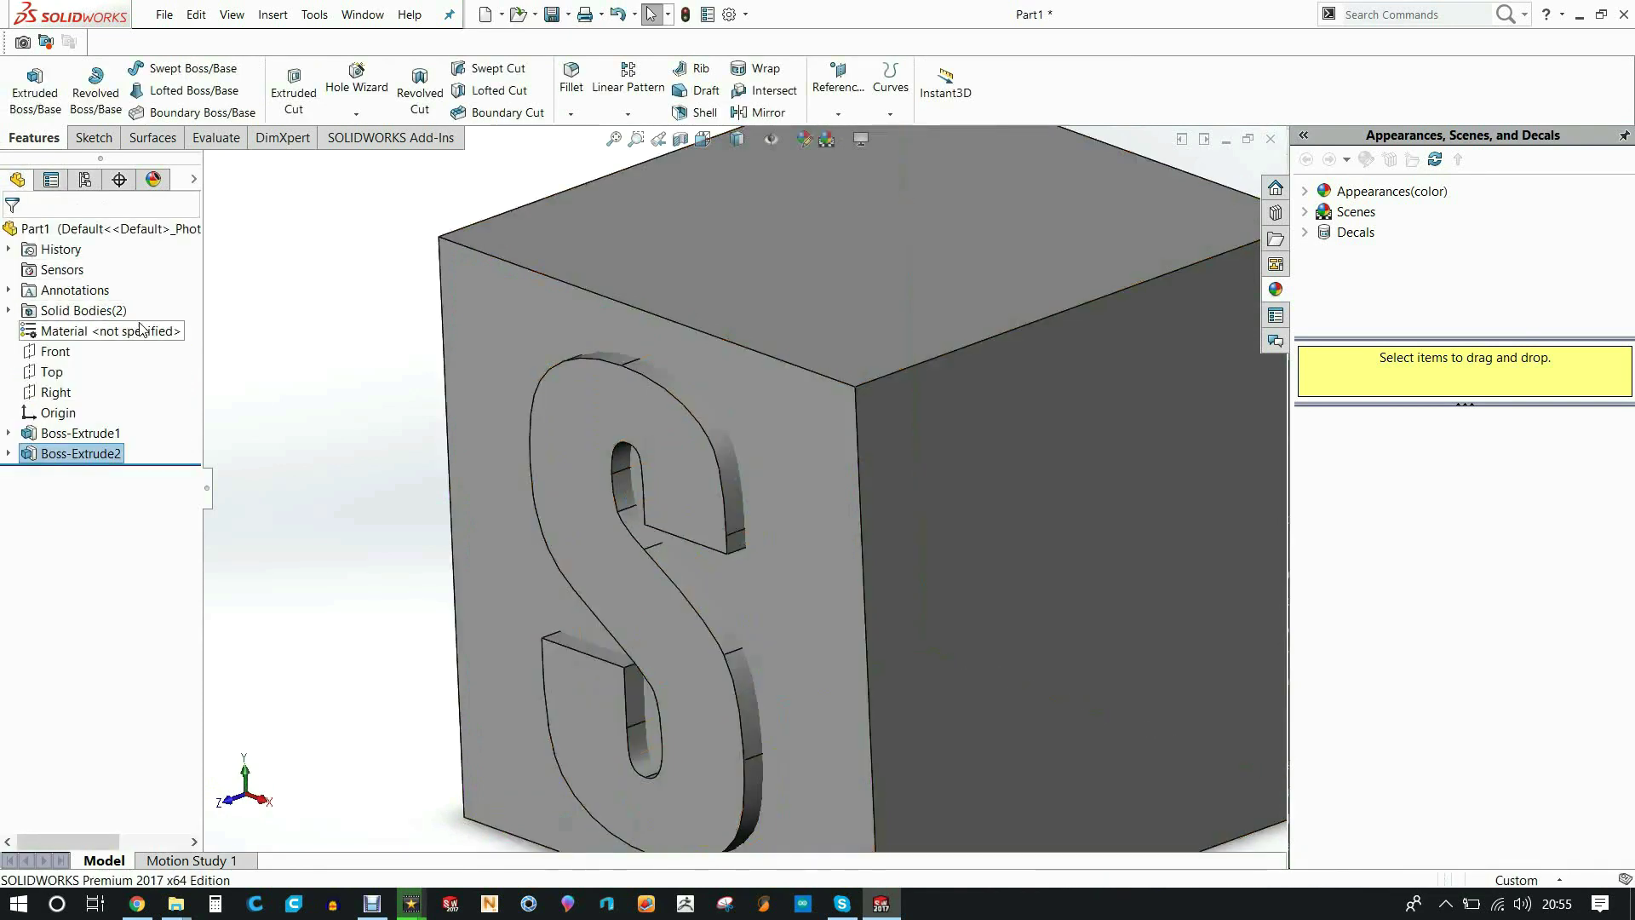
pyautogui.scroll(5, 928, 462)
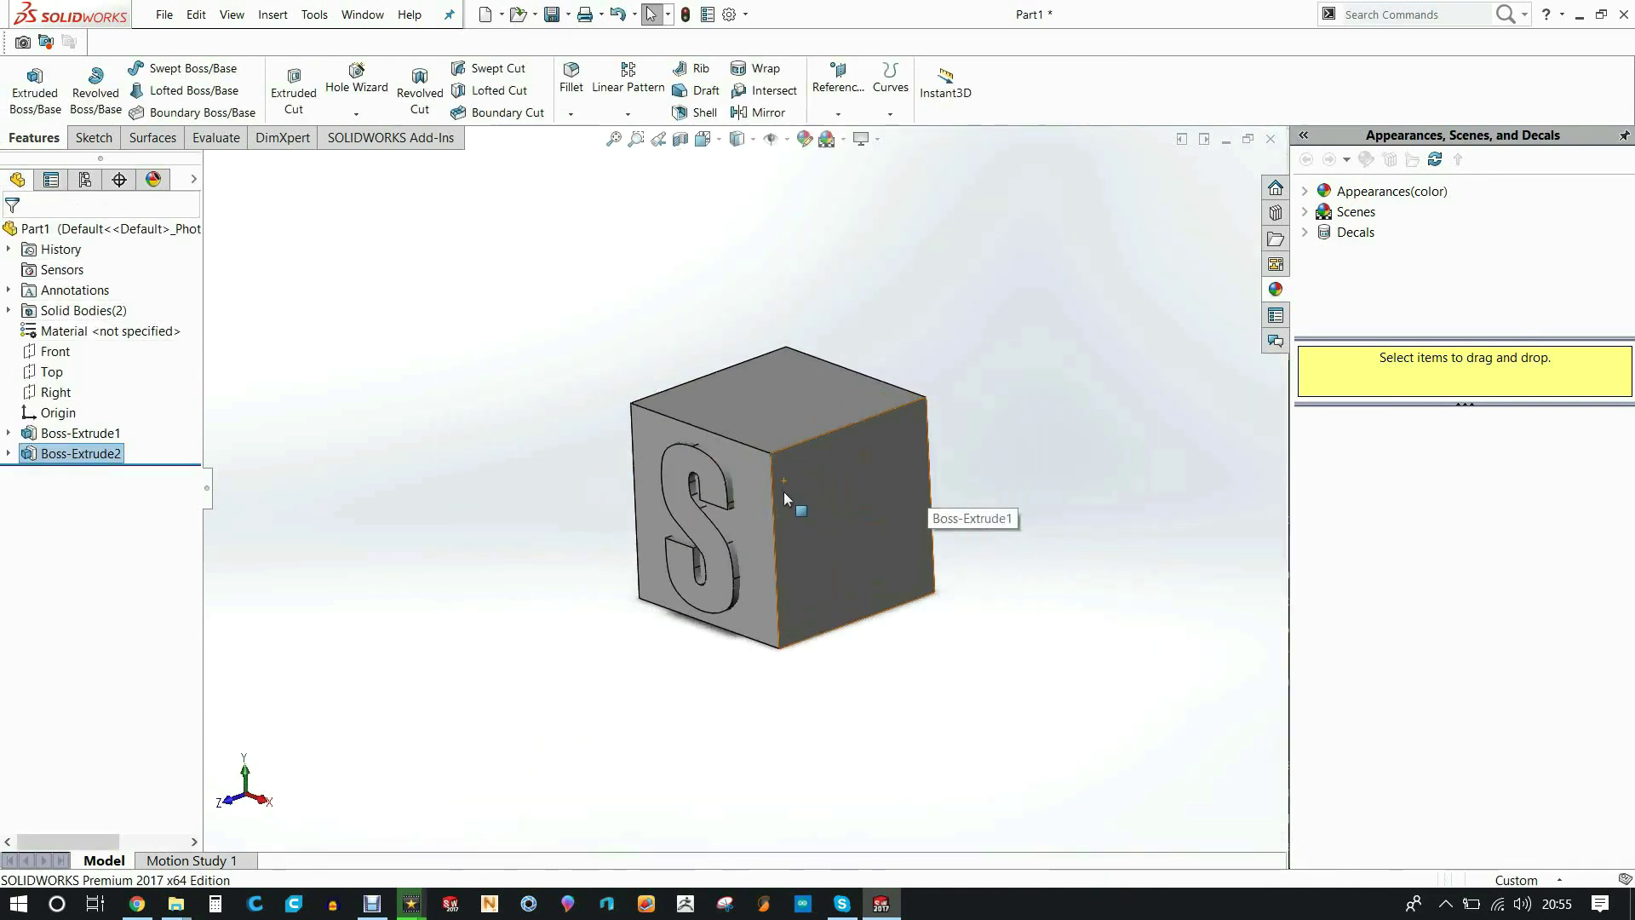
pyautogui.scroll(-3, 784, 492)
pyautogui.scroll(-1, 789, 504)
# Open a sketch on the cube's right face, view it Normal To, and start Sketch Text
pyautogui.click(790, 539)
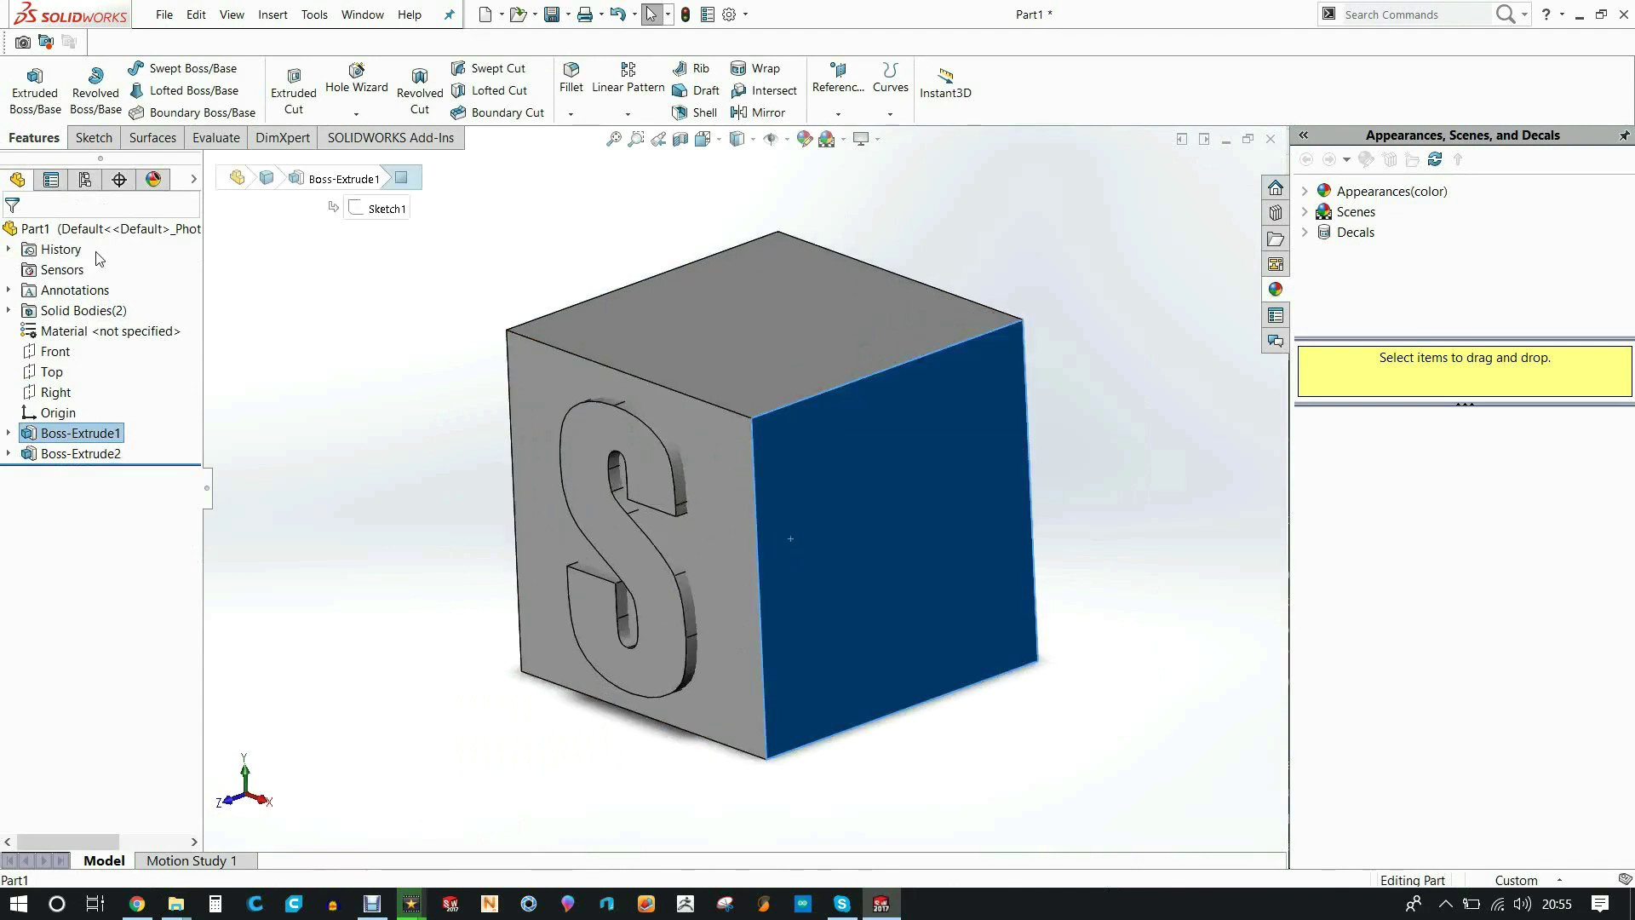
pyautogui.click(92, 138)
pyautogui.click(26, 81)
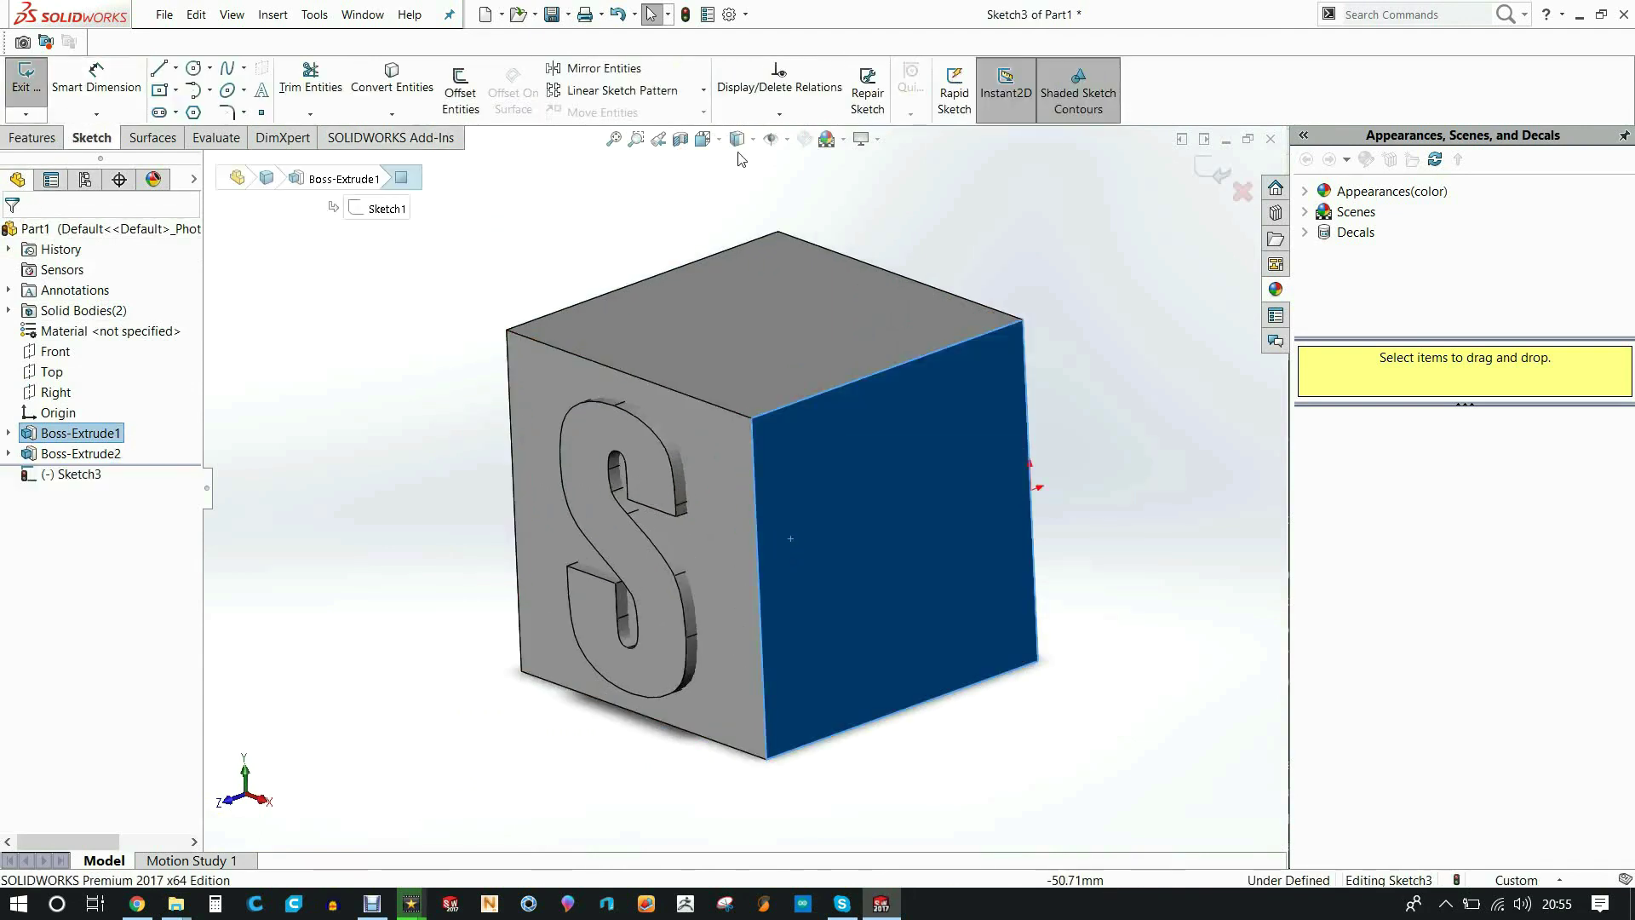
pyautogui.click(714, 142)
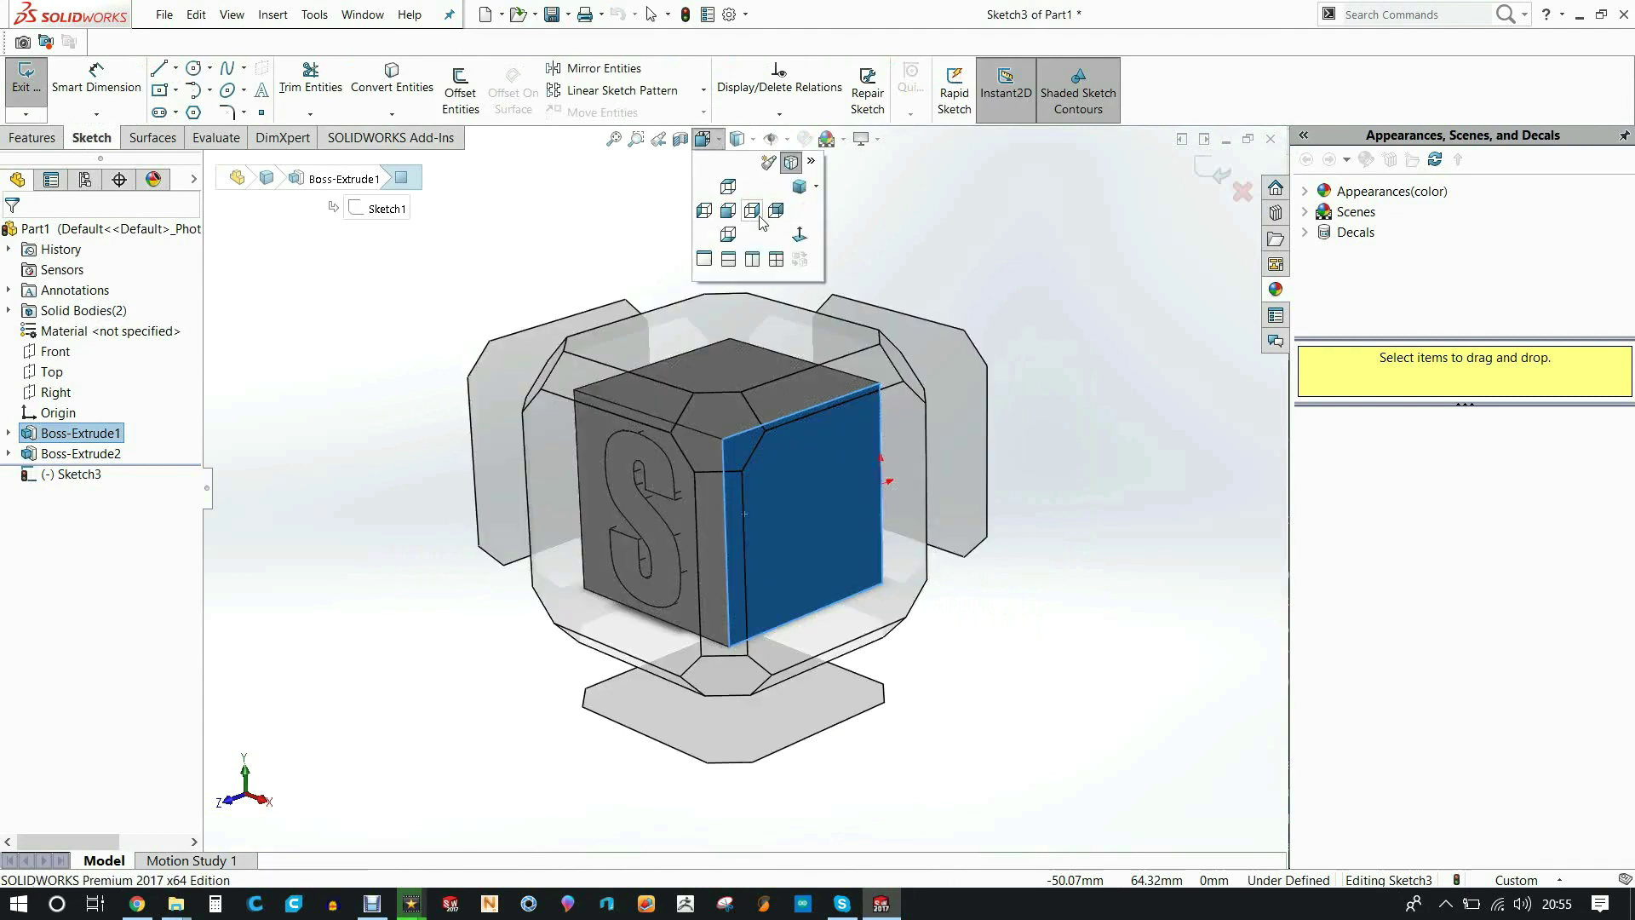
pyautogui.click(798, 235)
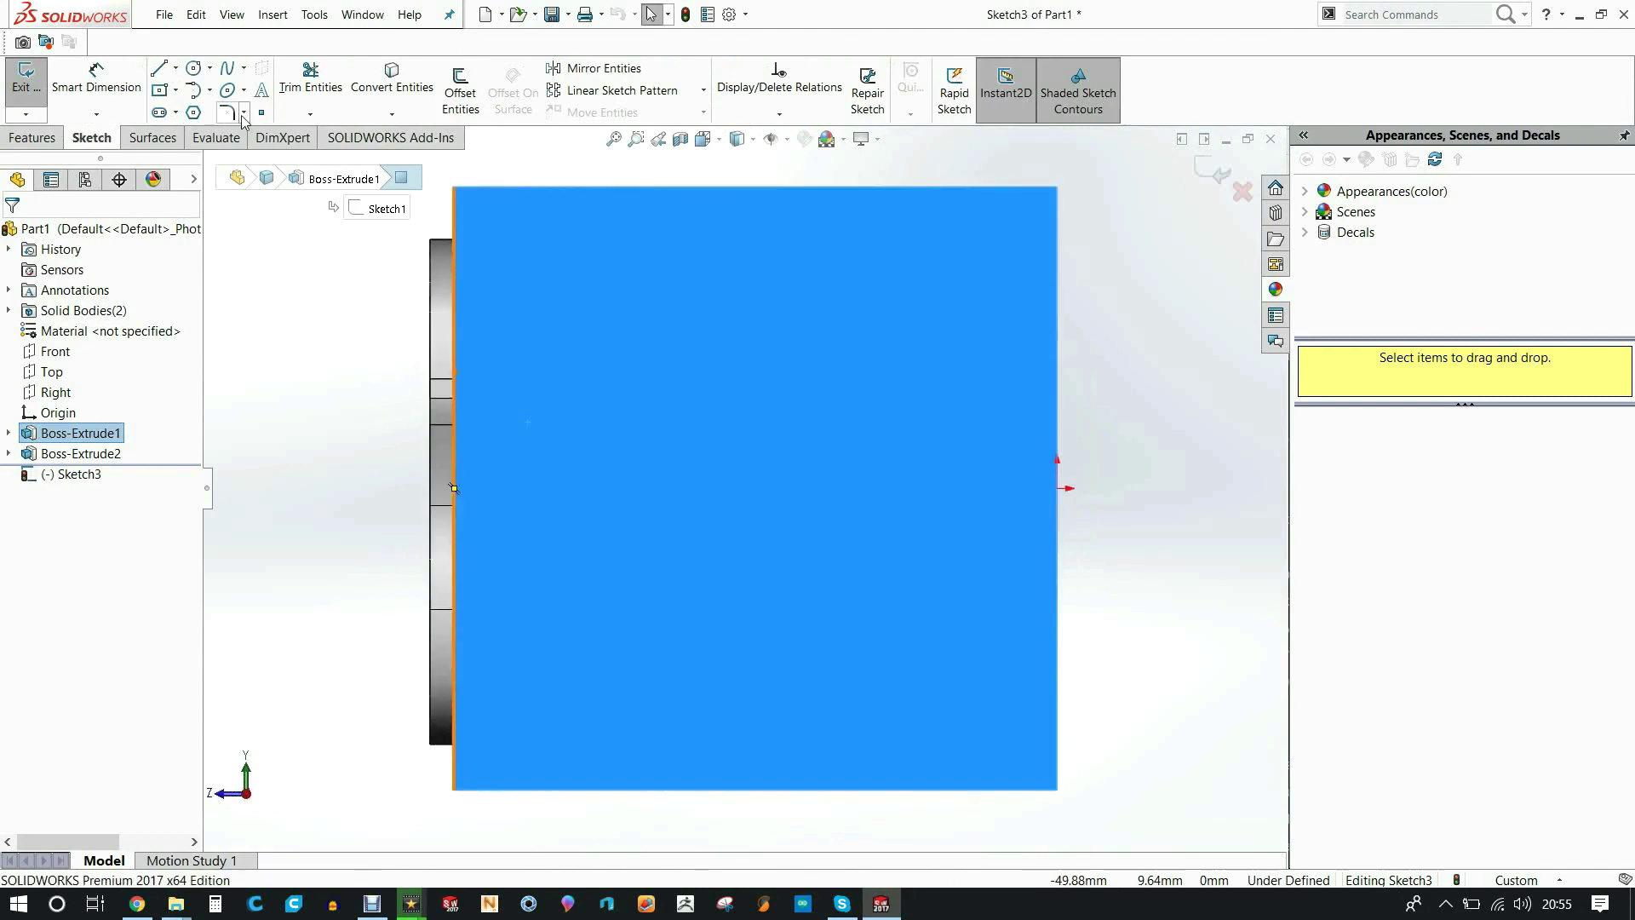
pyautogui.click(262, 92)
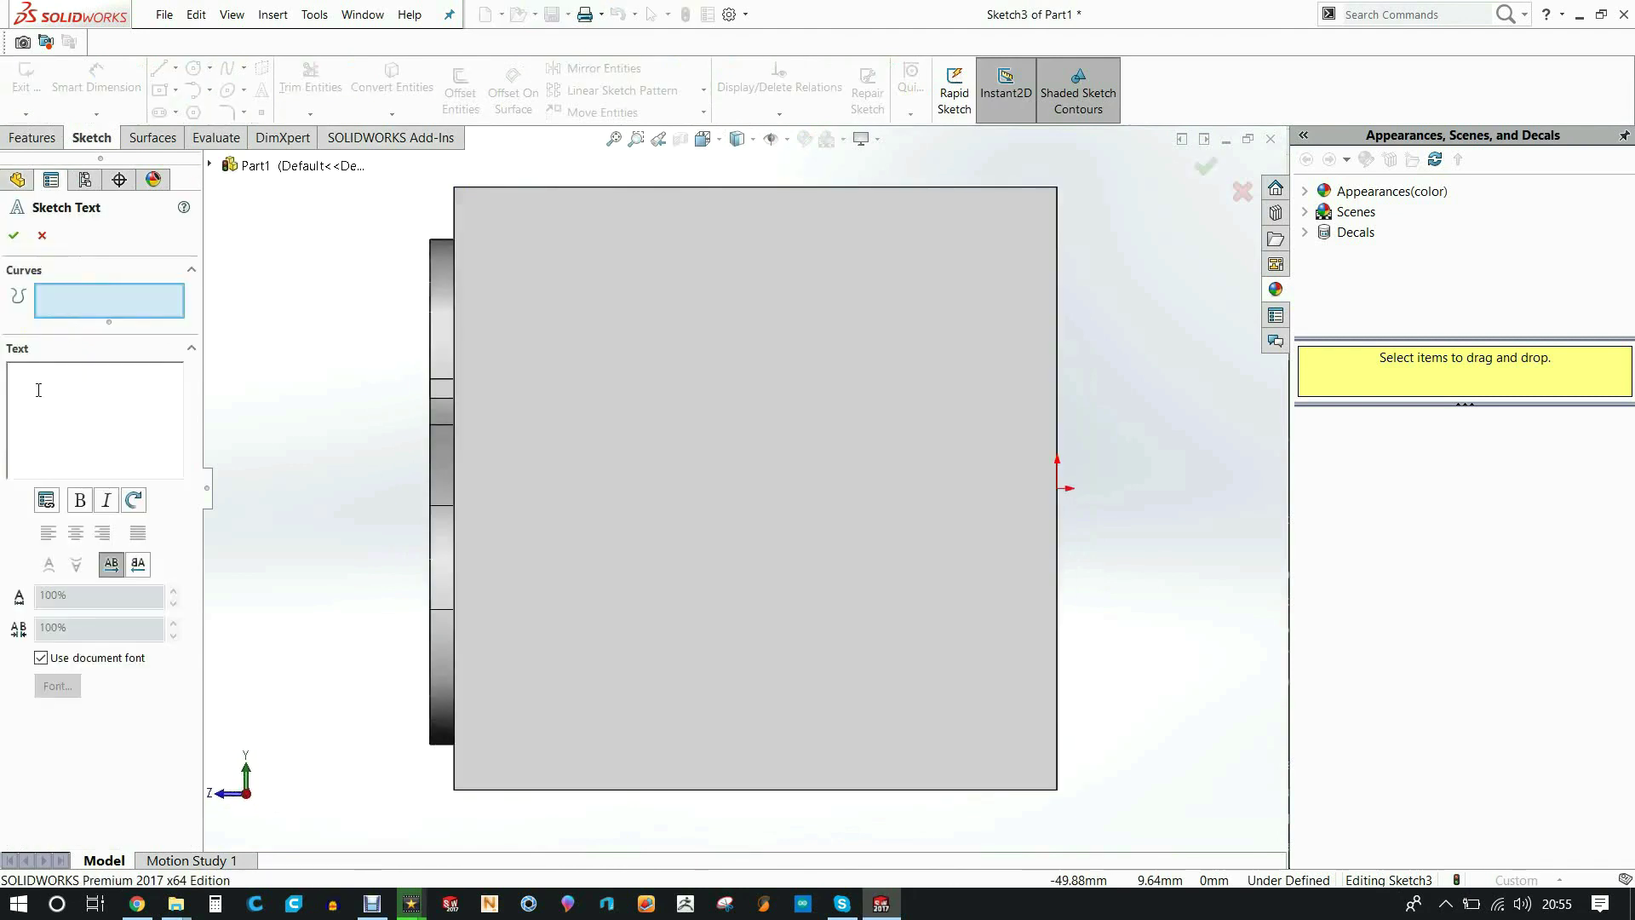
# Enter the text 'W' in the Impact font and accept it
pyautogui.write('W')
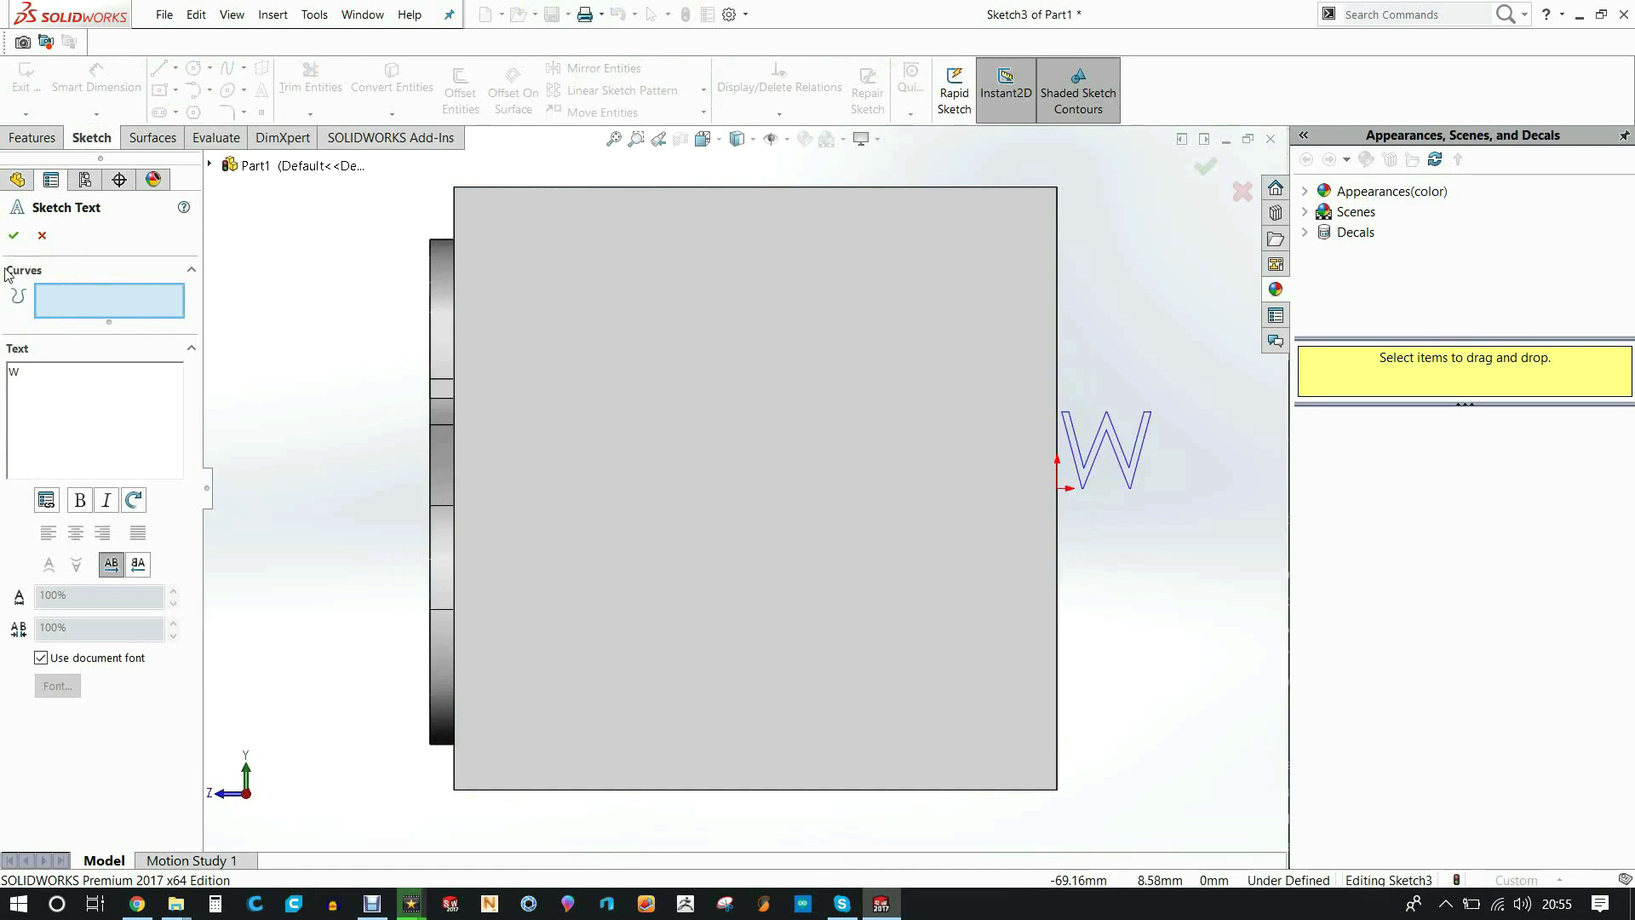
pyautogui.click(41, 658)
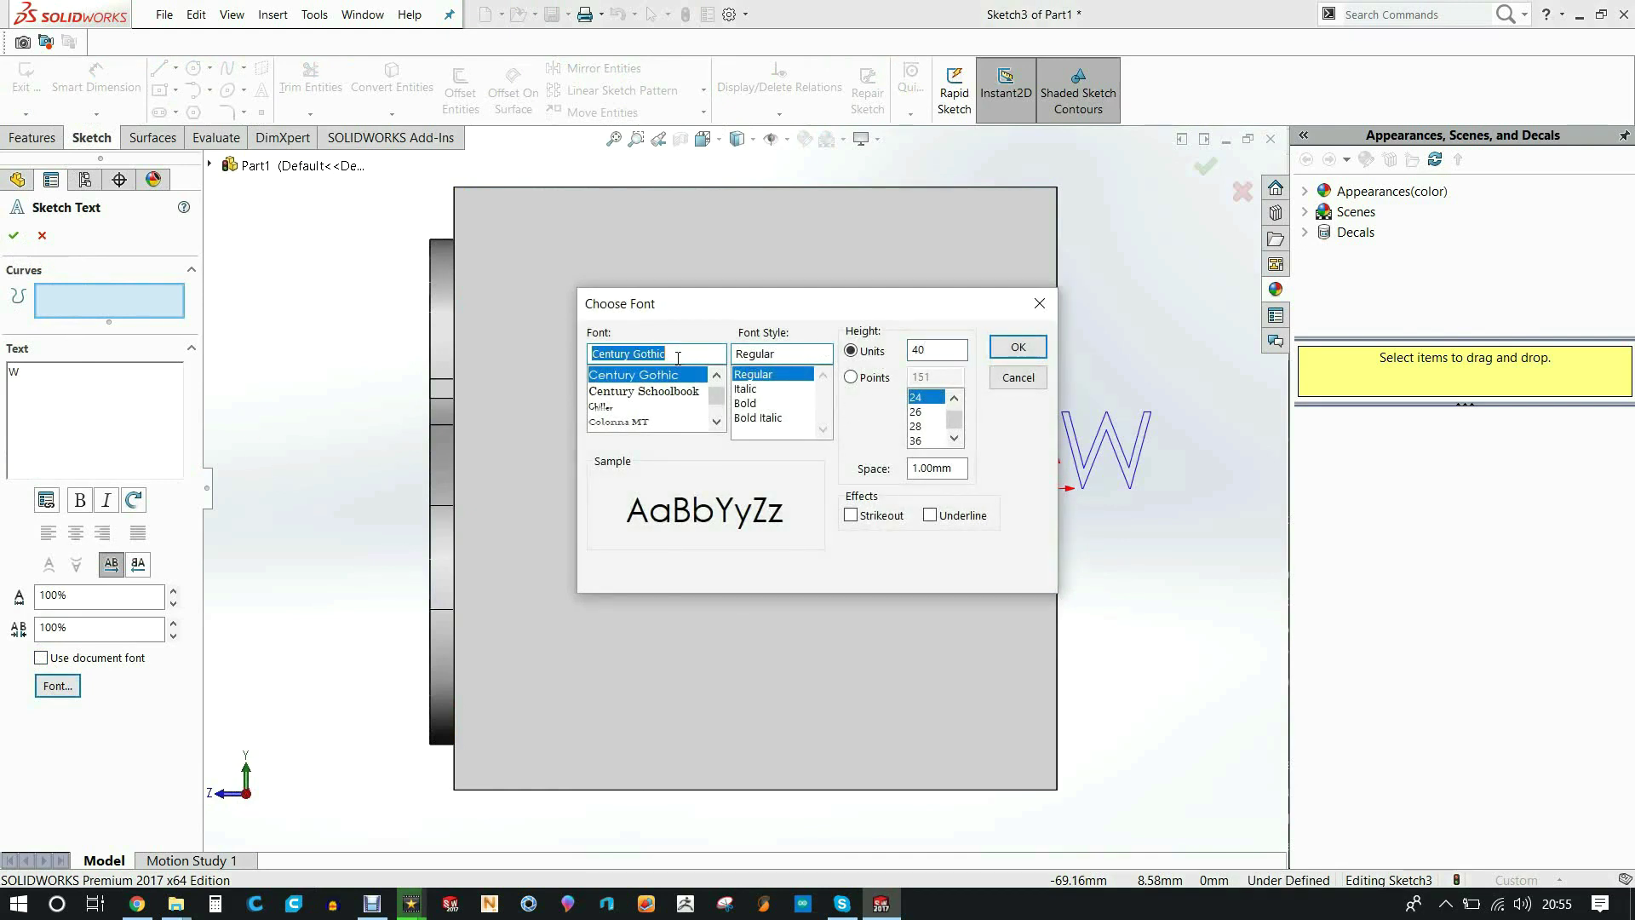
pyautogui.write('im')
pyautogui.click(634, 376)
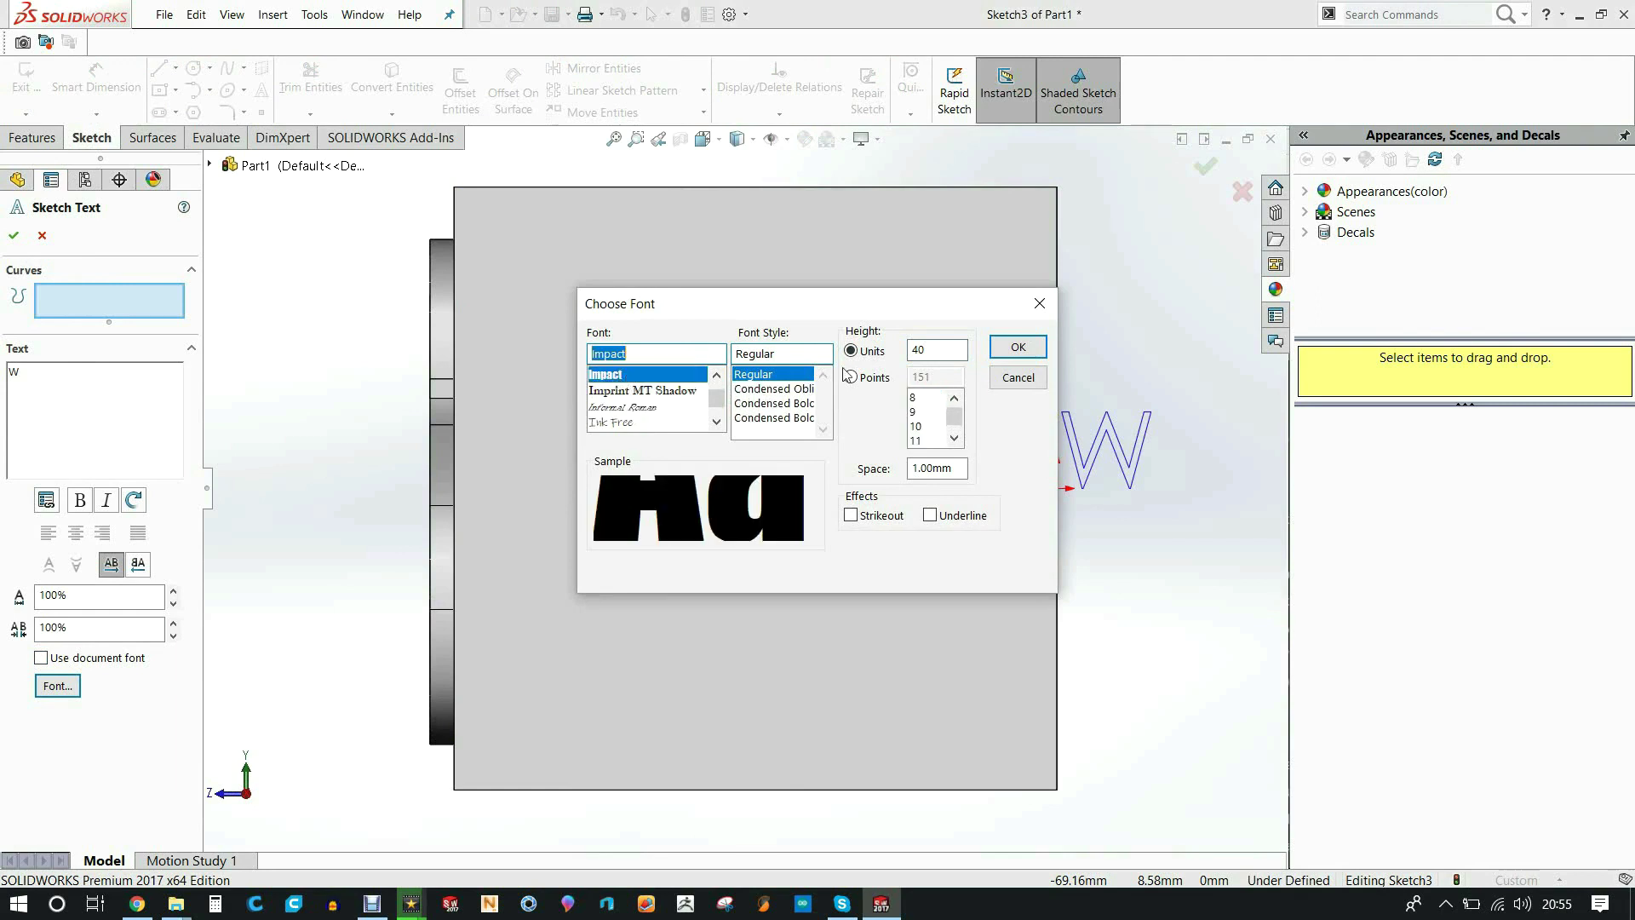
pyautogui.click(1018, 347)
pyautogui.press('f')
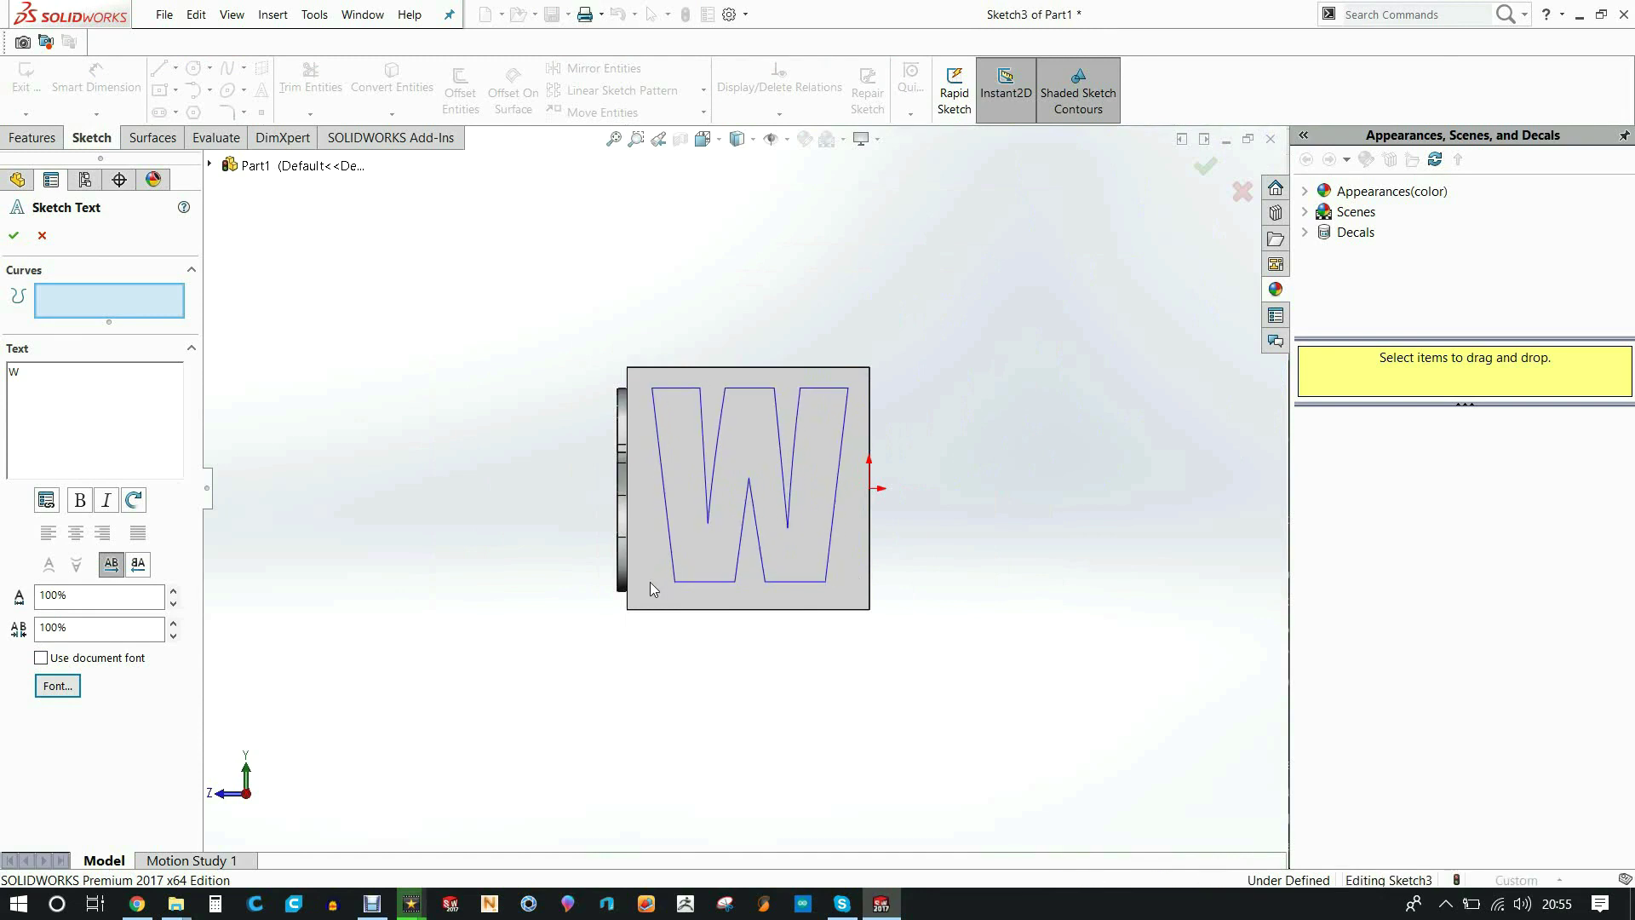
pyautogui.click(13, 235)
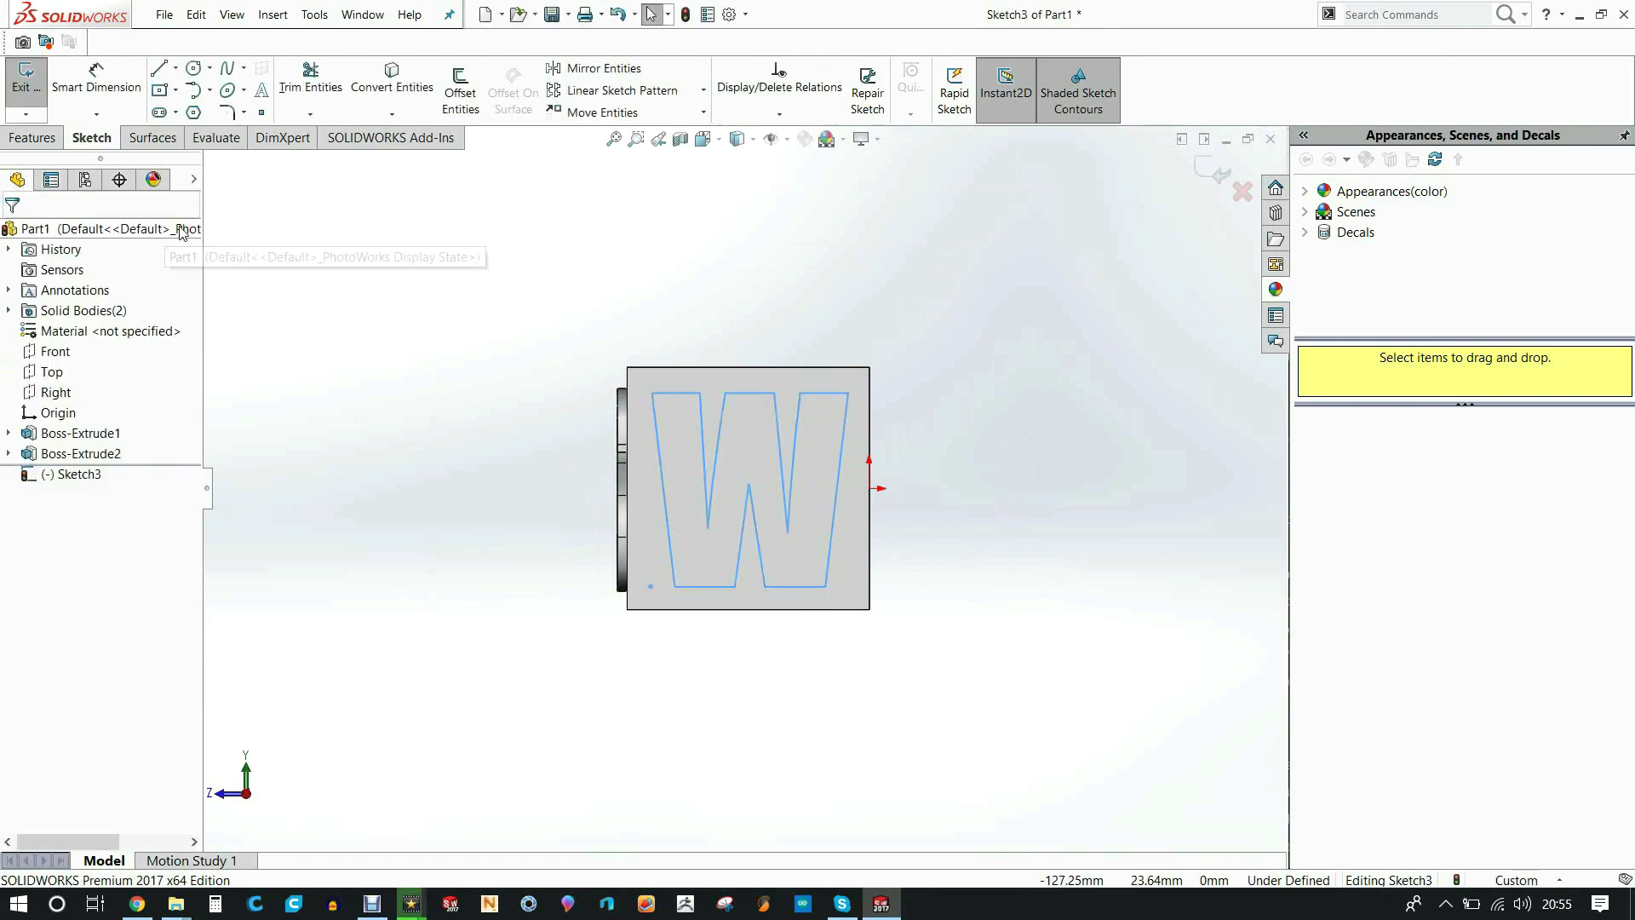
# Extrude the W sketch Mid Plane 4 mm with Merge result unchecked
pyautogui.click(33, 137)
pyautogui.click(49, 88)
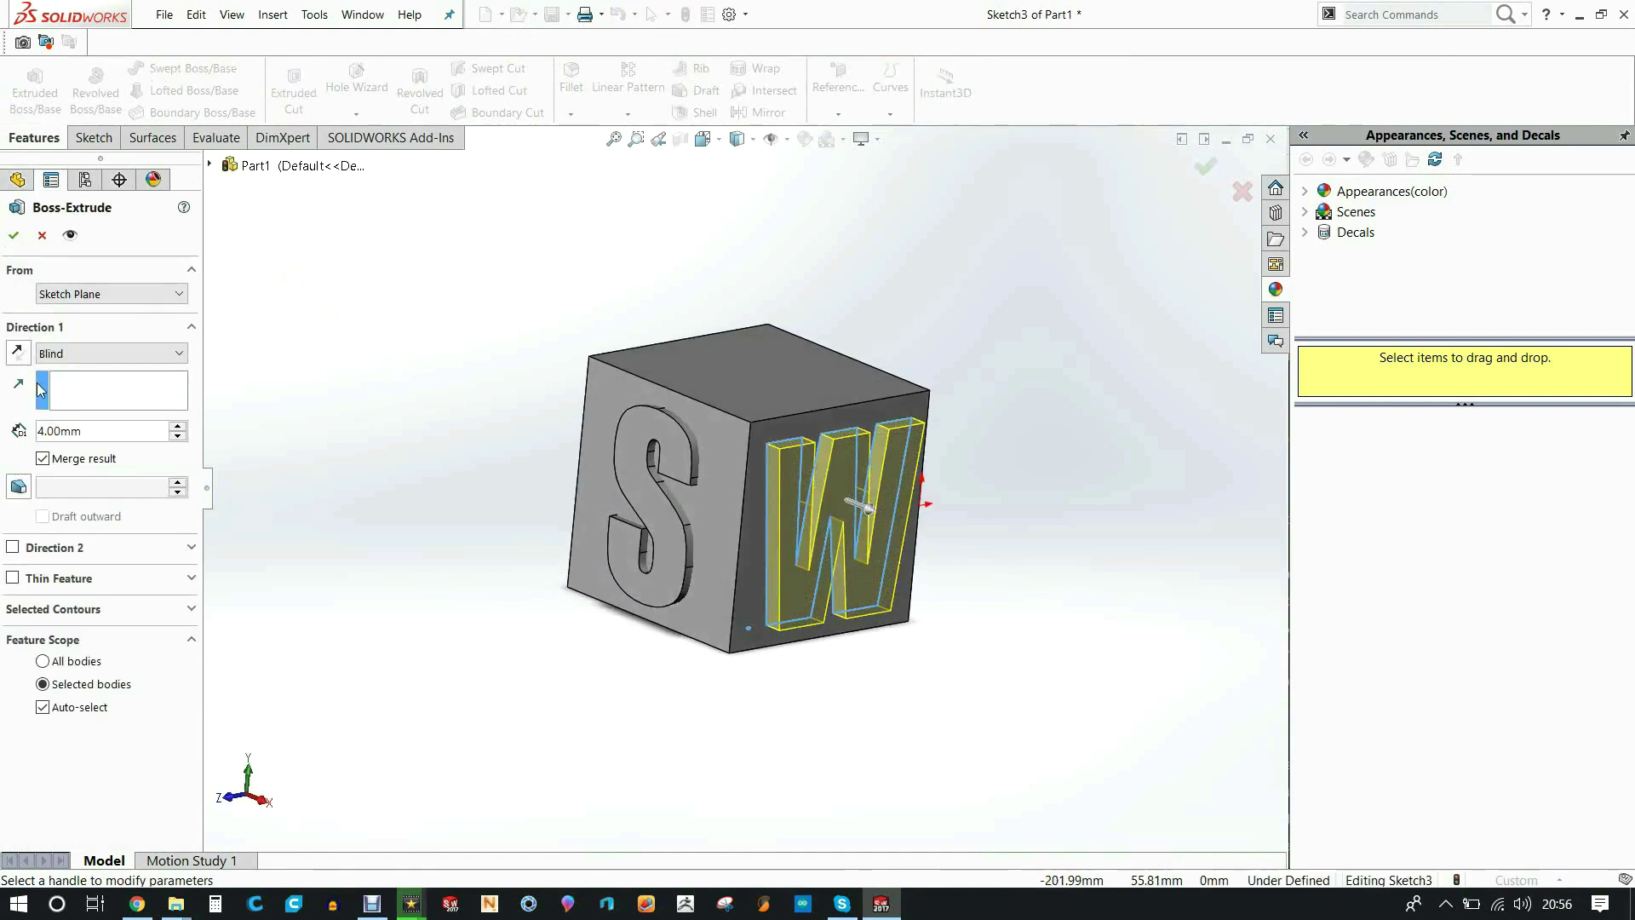
pyautogui.click(107, 352)
pyautogui.click(85, 461)
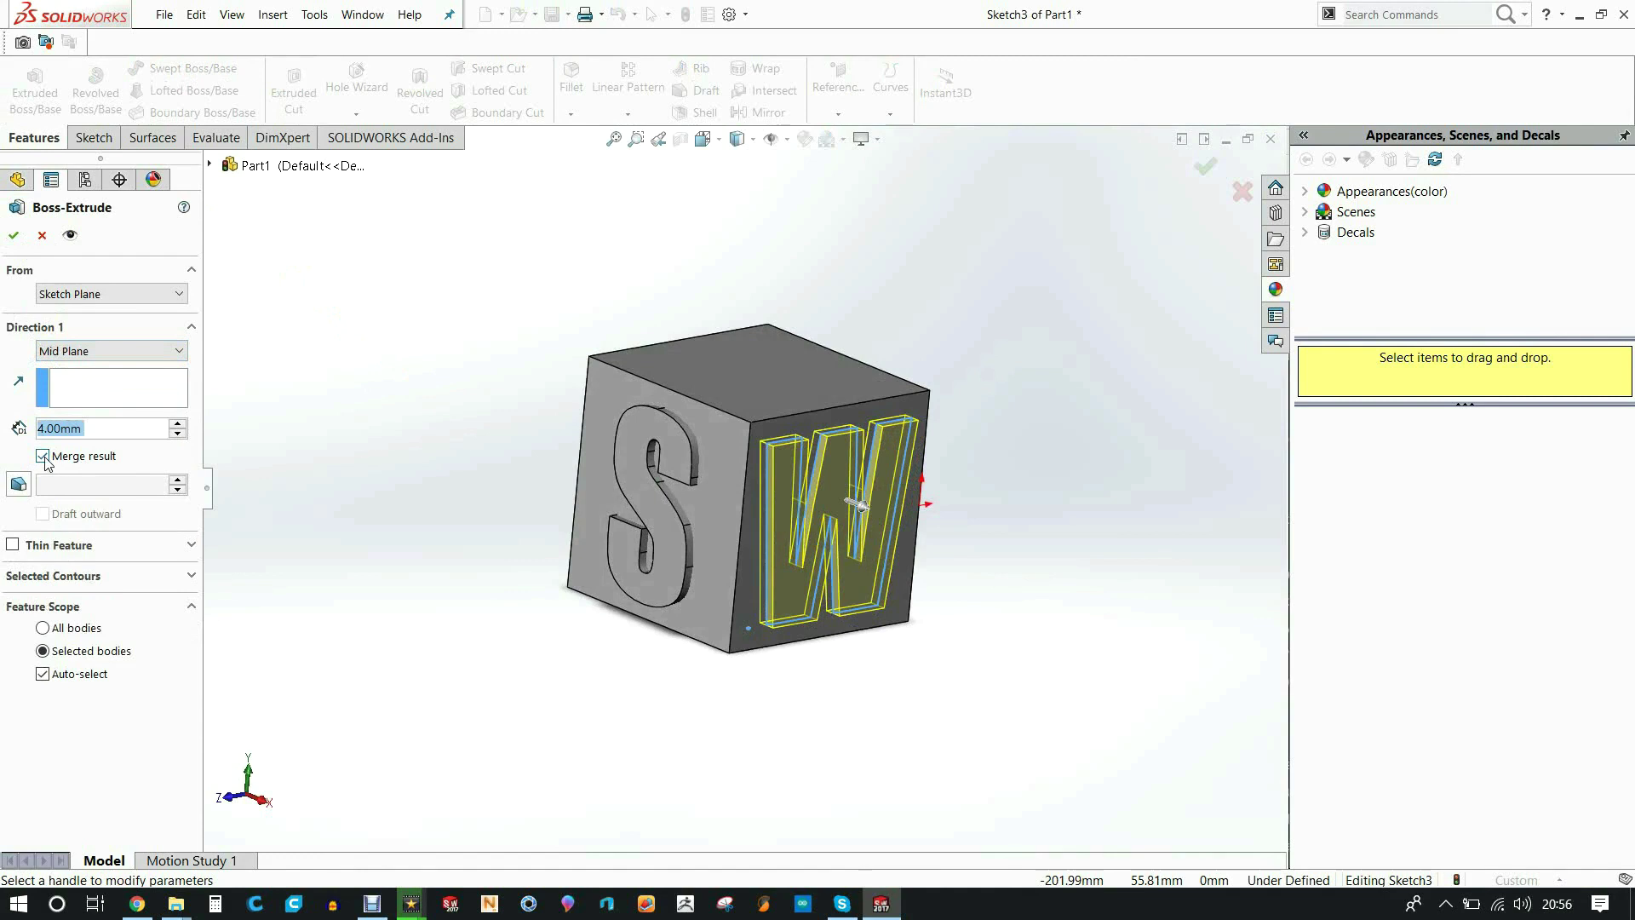
pyautogui.click(42, 456)
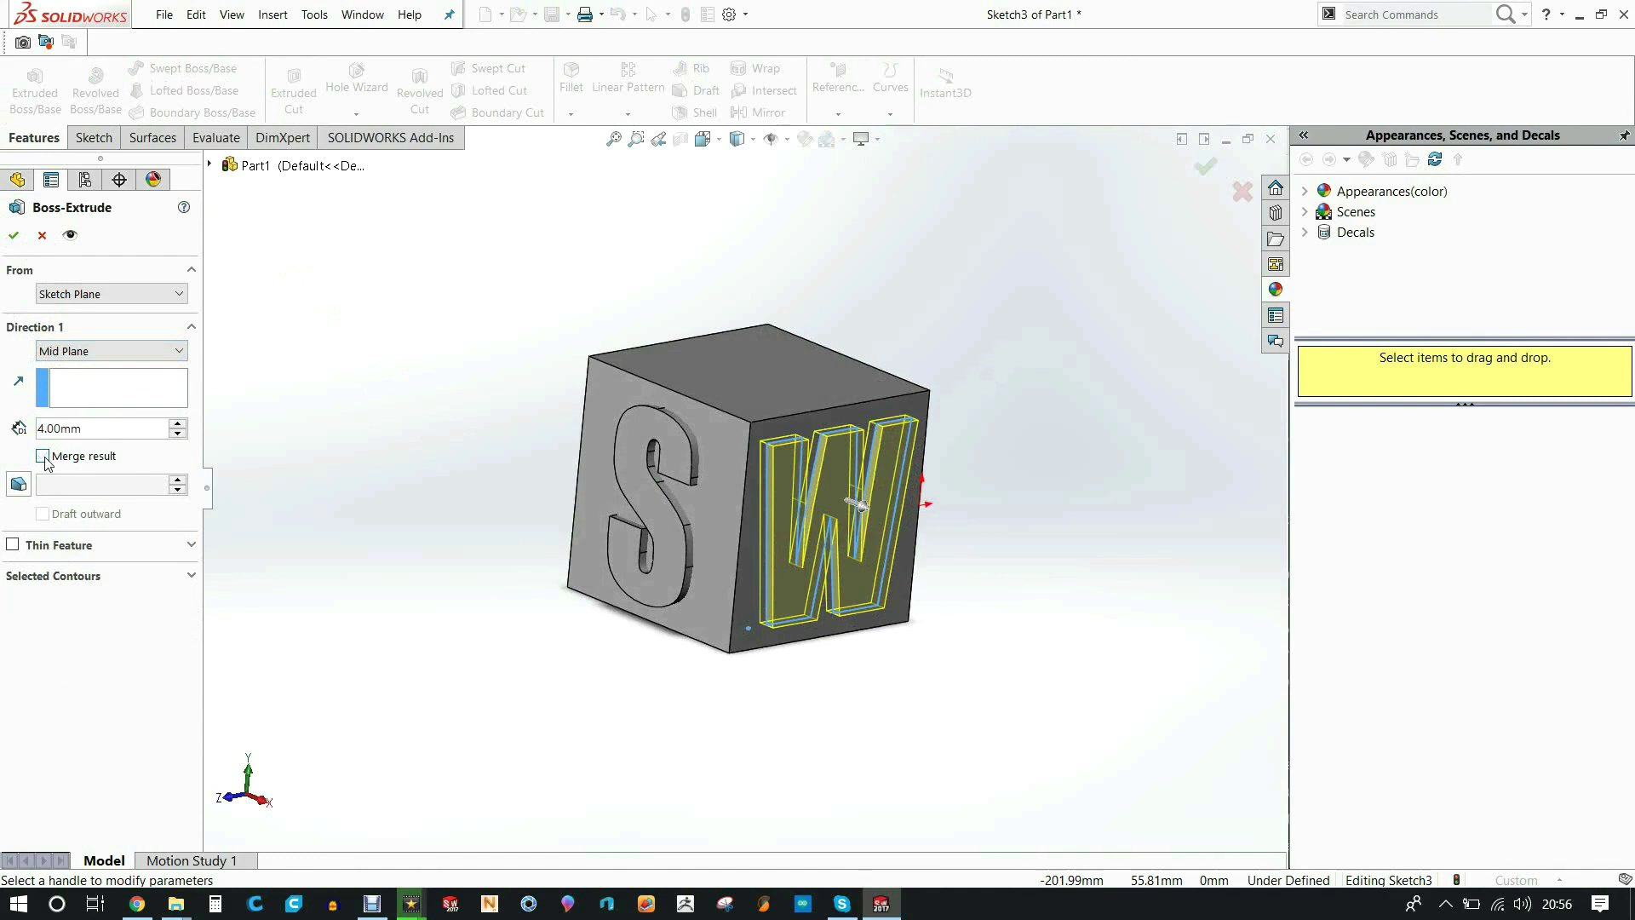
pyautogui.click(15, 235)
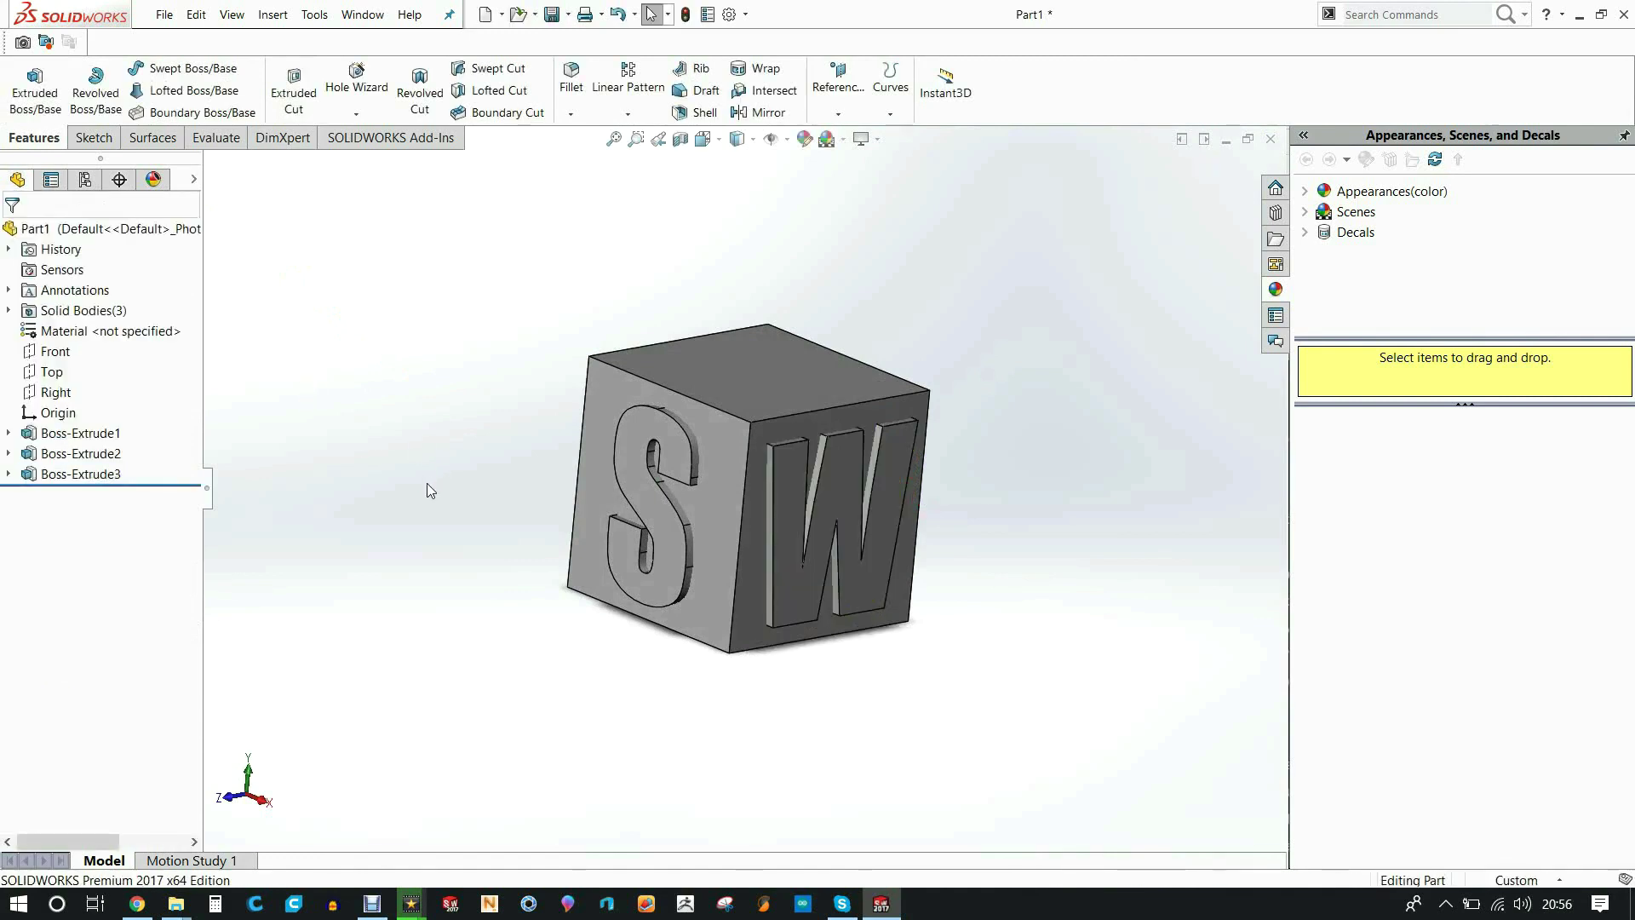
pyautogui.scroll(-4, 766, 484)
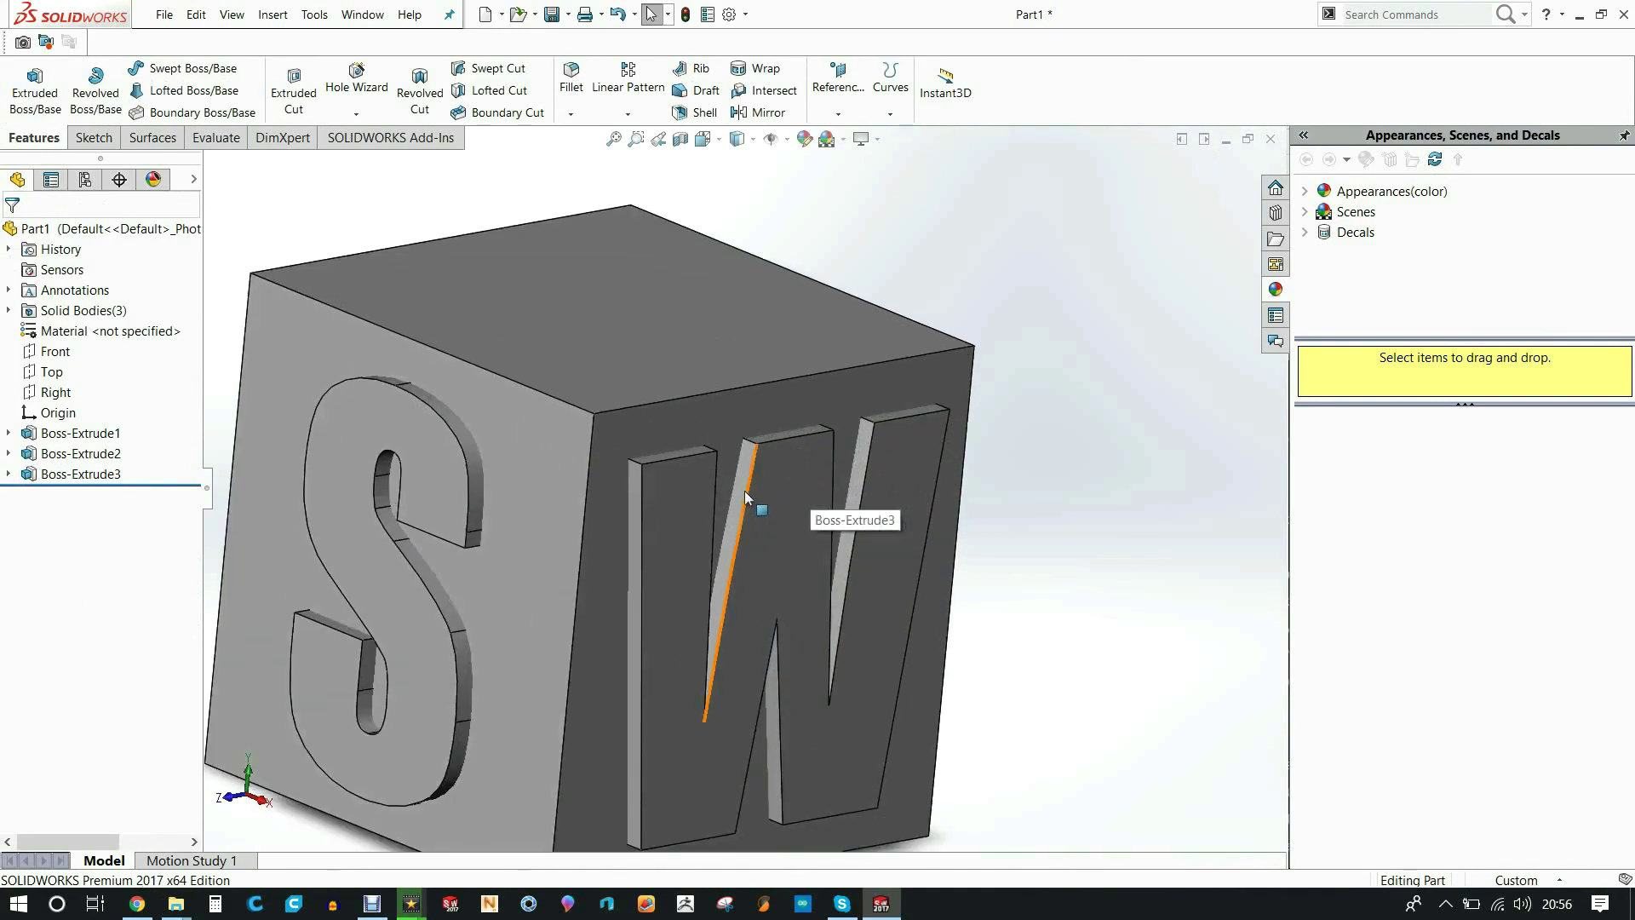
pyautogui.moveTo(744, 502); pyautogui.dragTo(627, 565, button='middle')
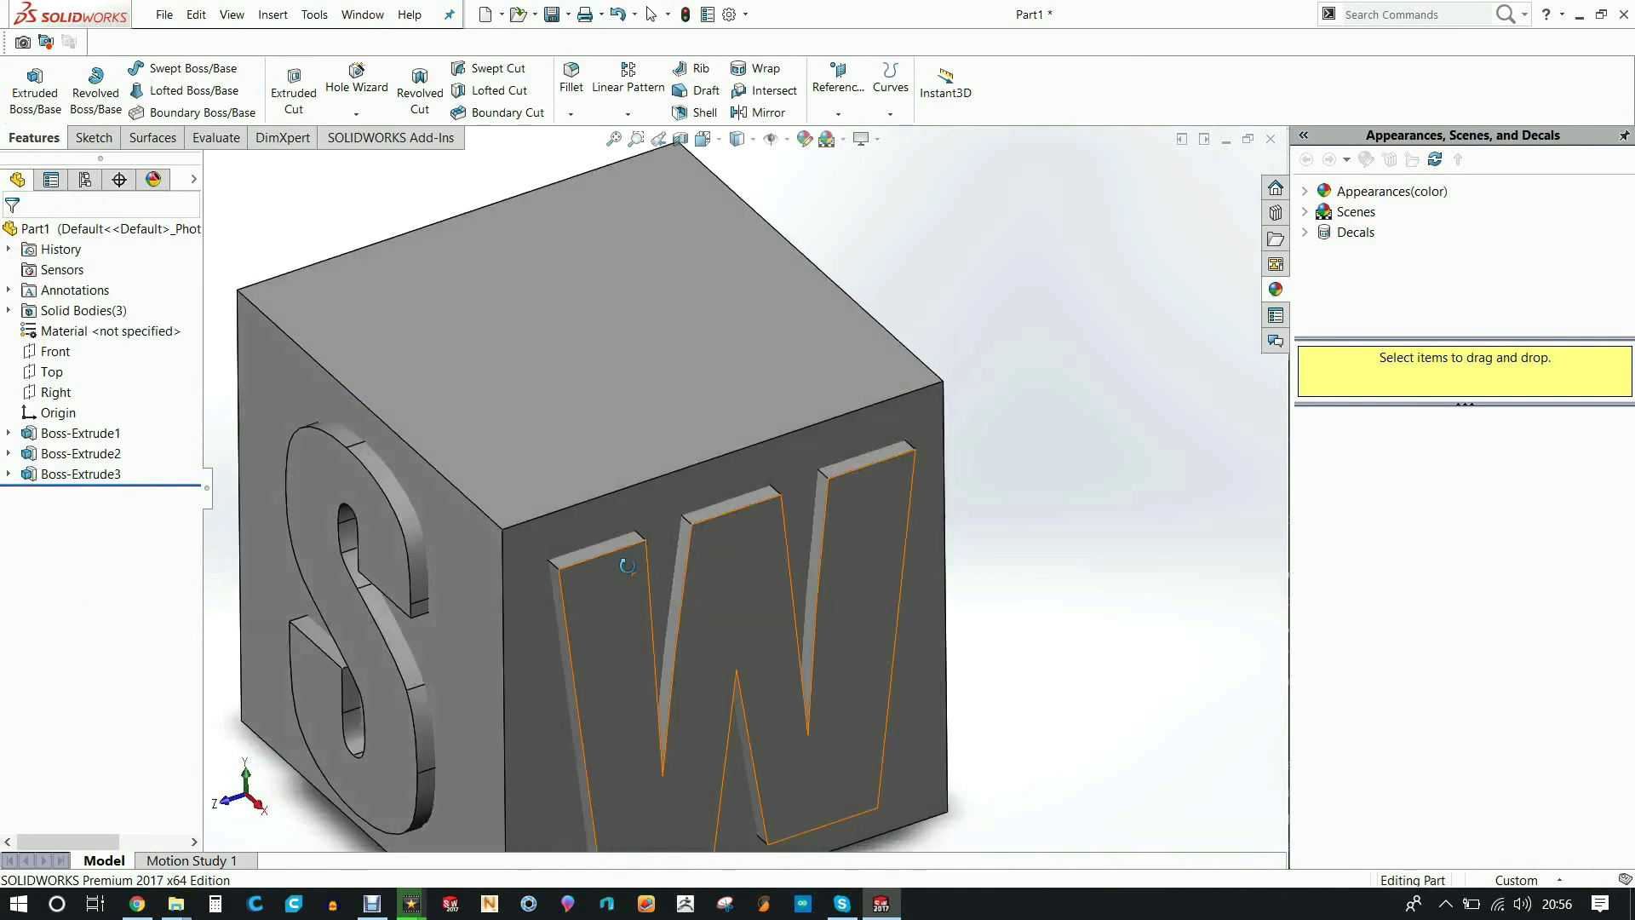
pyautogui.scroll(3, 677, 576)
pyautogui.scroll(-2, 677, 575)
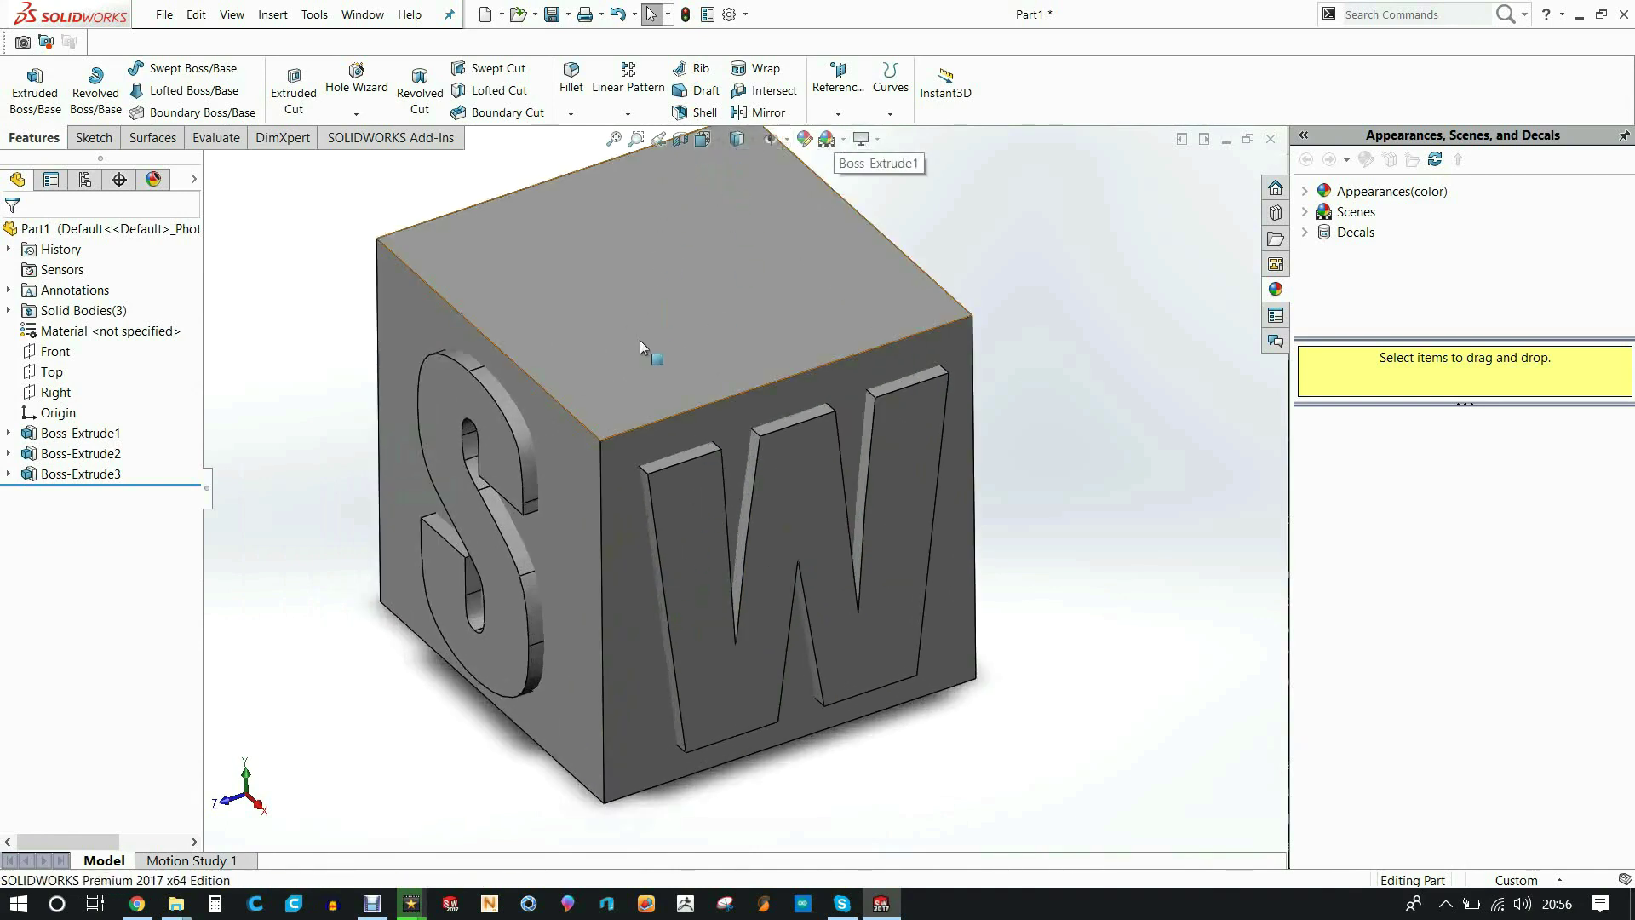
# Fillet the cube's top, left, W and bottom faces with a 4 mm radius
pyautogui.click(572, 85)
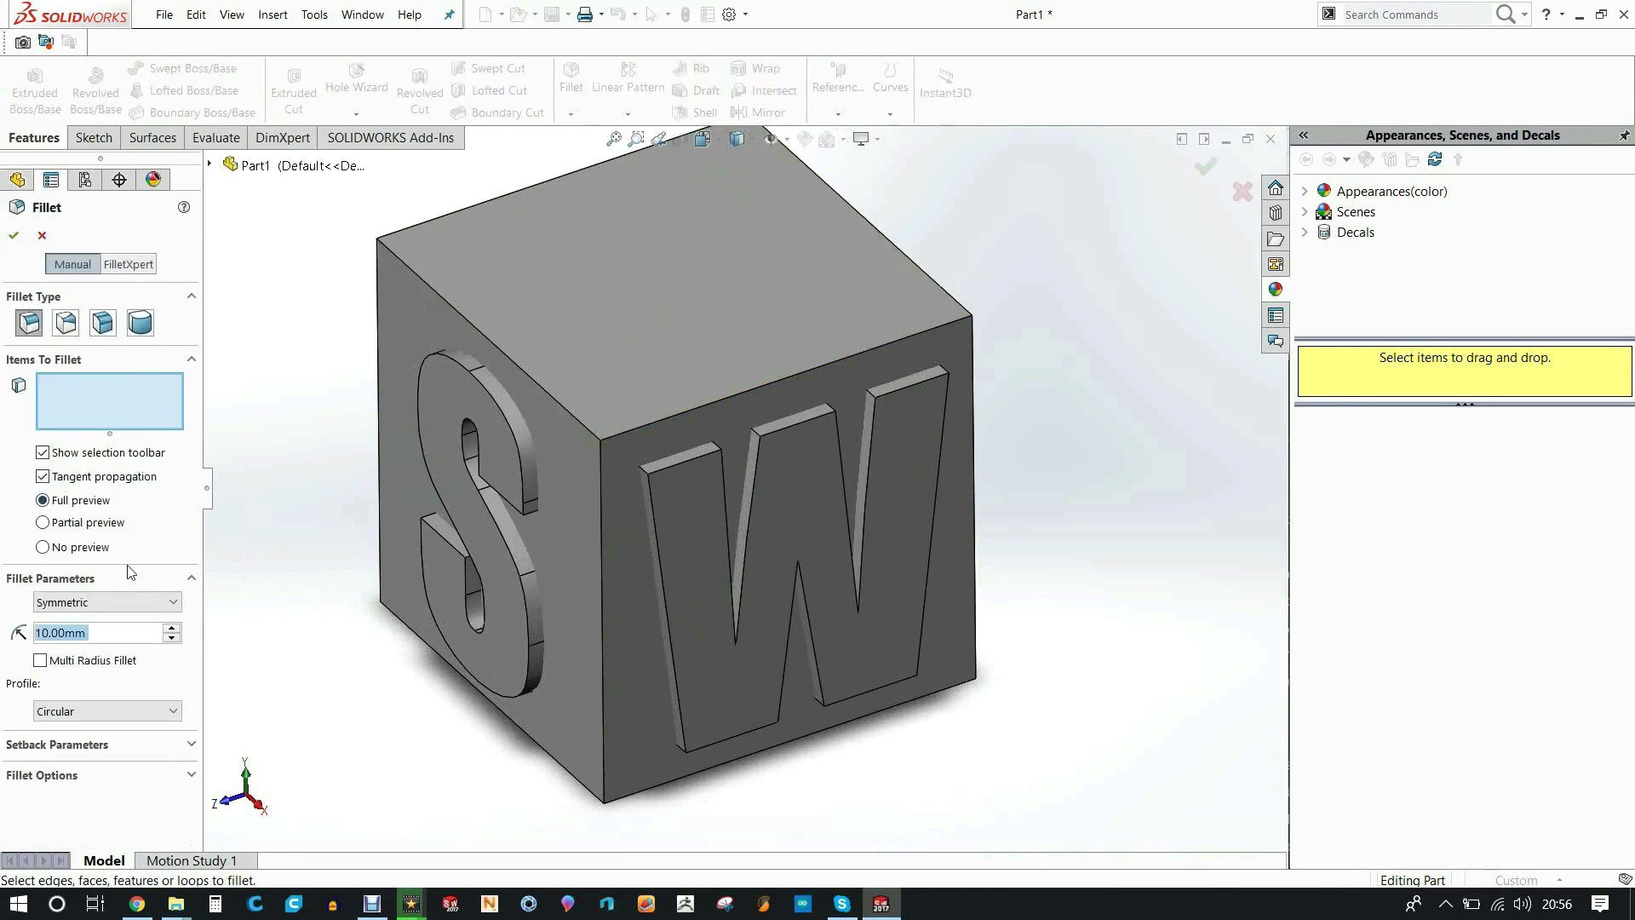
pyautogui.write('4')
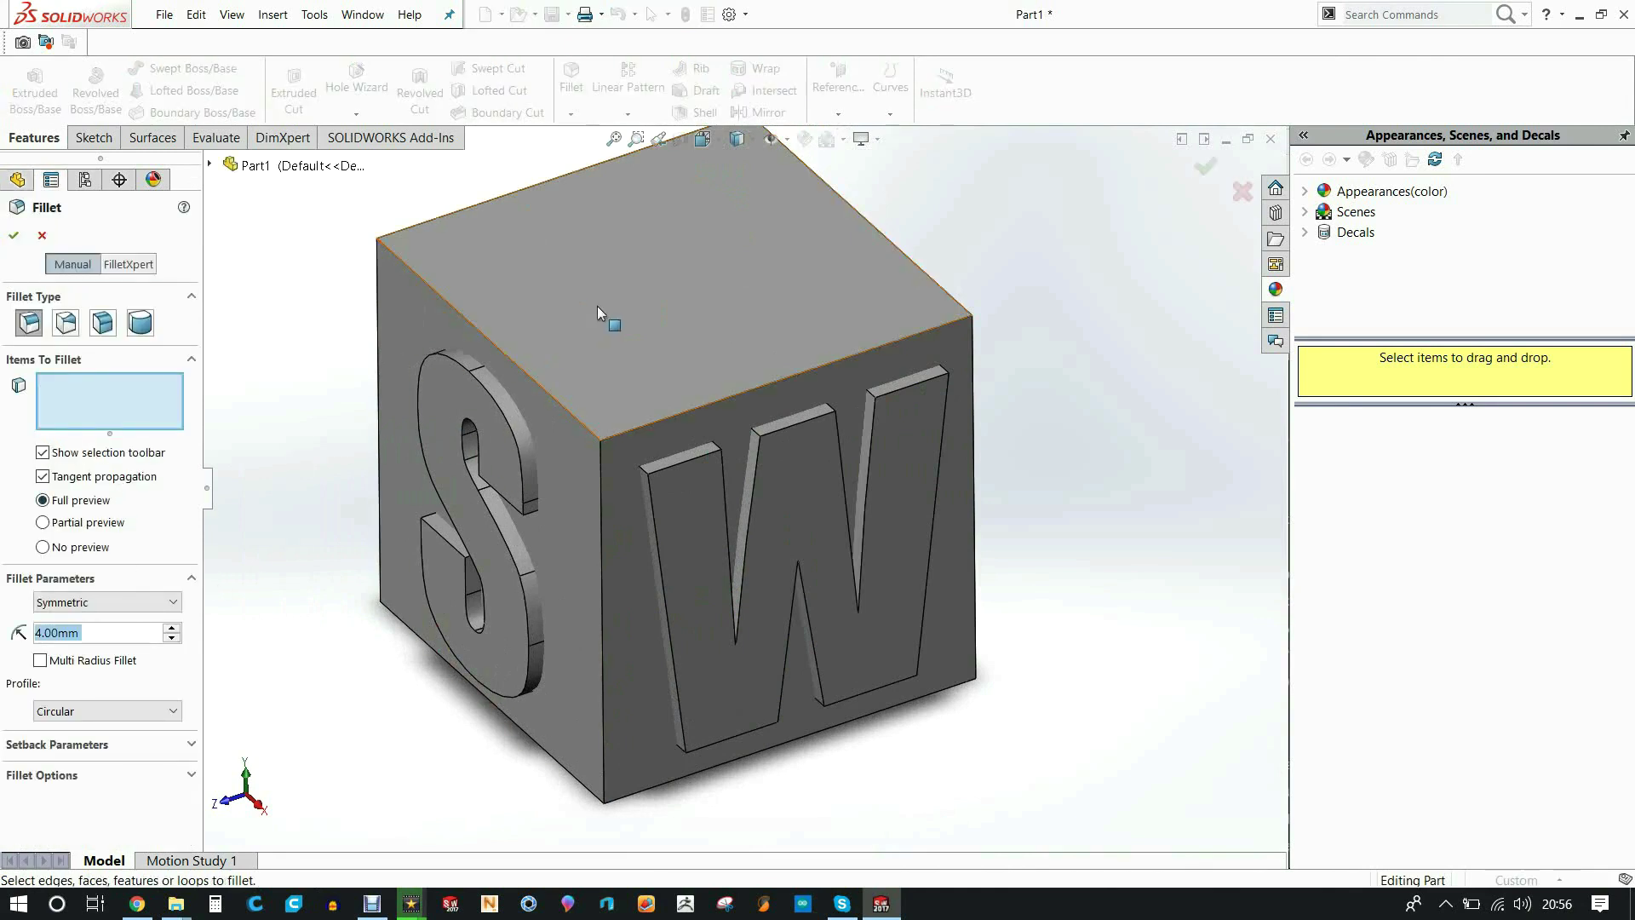
pyautogui.click(599, 304)
pyautogui.click(559, 487)
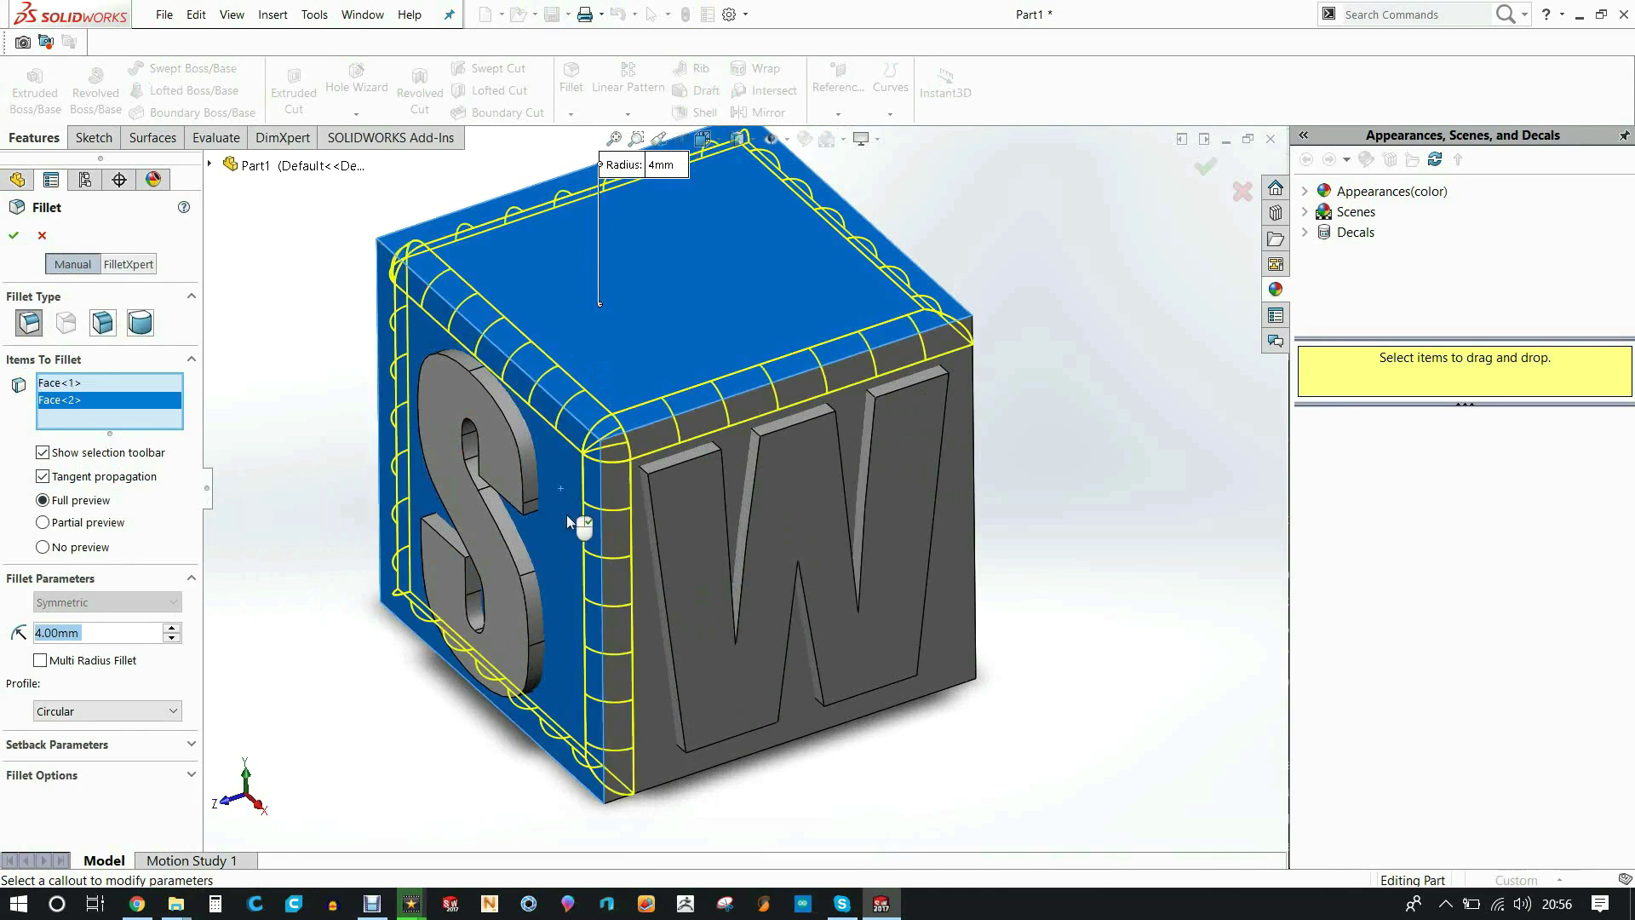
pyautogui.click(657, 633)
pyautogui.moveTo(753, 545); pyautogui.dragTo(789, 350, button='middle')
pyautogui.click(773, 616)
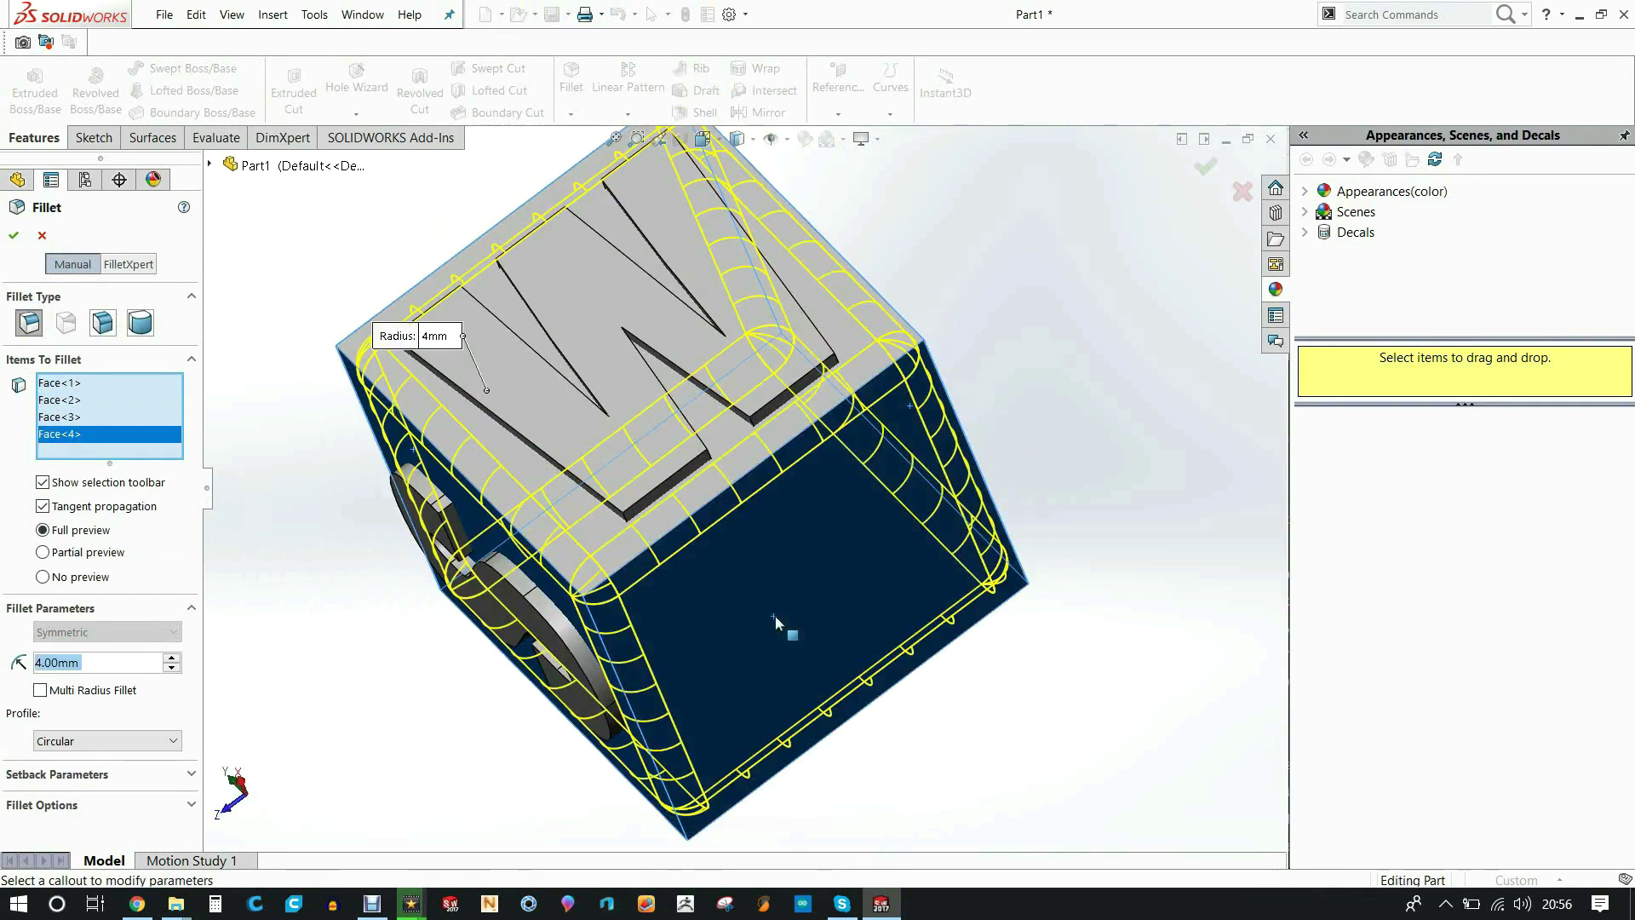
pyautogui.moveTo(773, 616); pyautogui.dragTo(681, 610, button='middle')
pyautogui.click(14, 237)
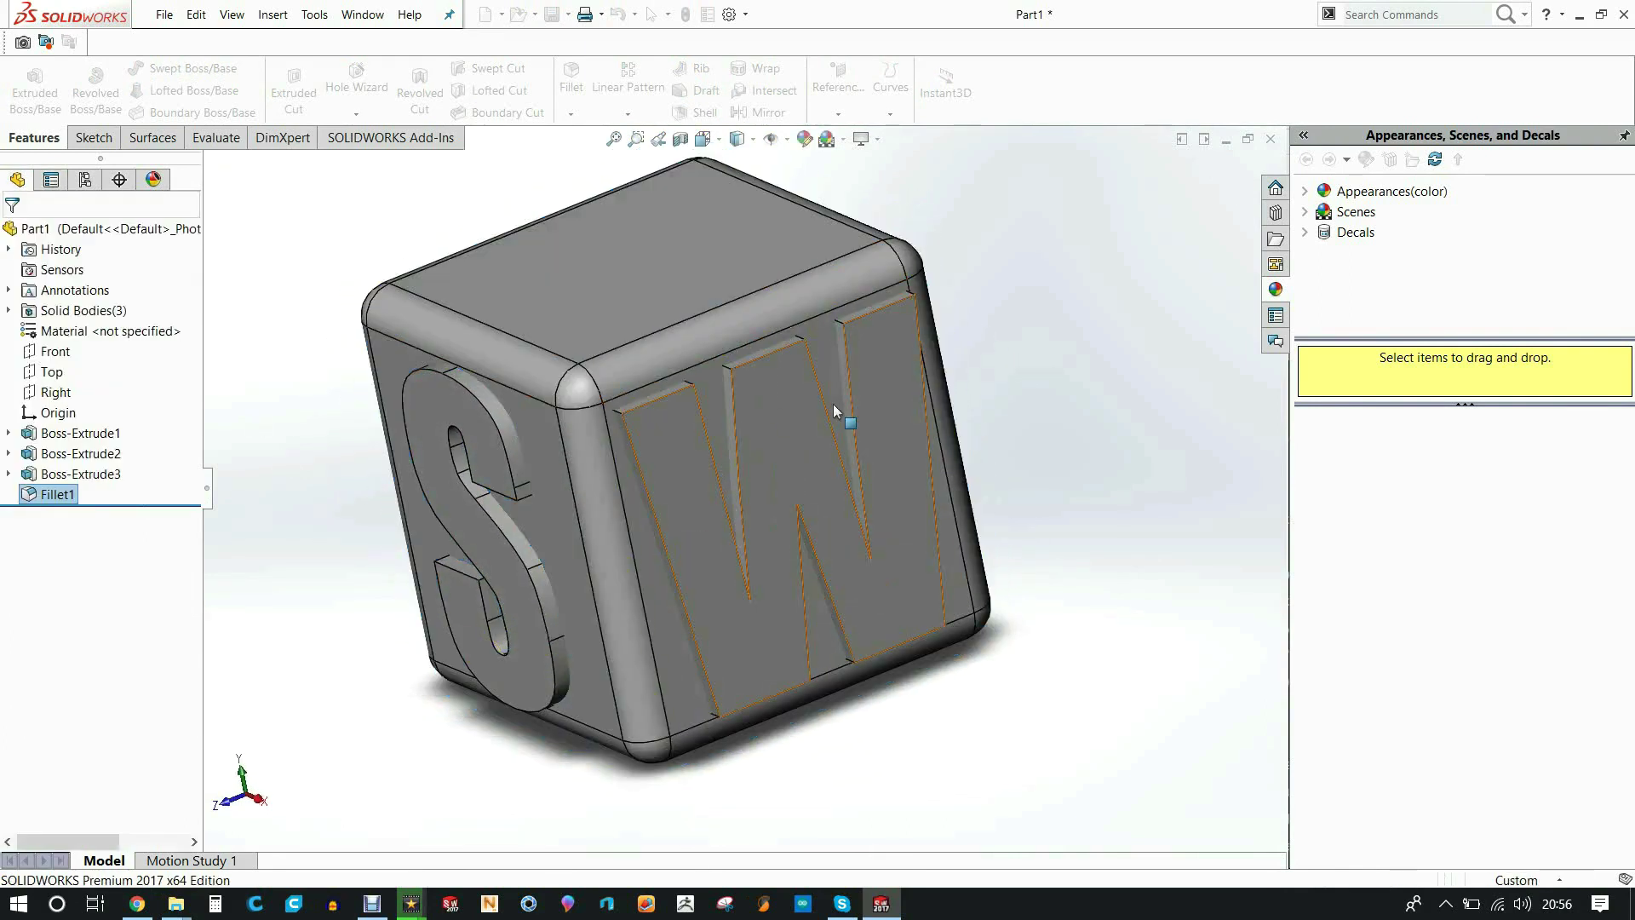
pyautogui.moveTo(892, 489)
pyautogui.mouseDown(button='middle')
pyautogui.moveTo(821, 495)
pyautogui.moveTo(901, 497)
pyautogui.mouseUp(button='middle')
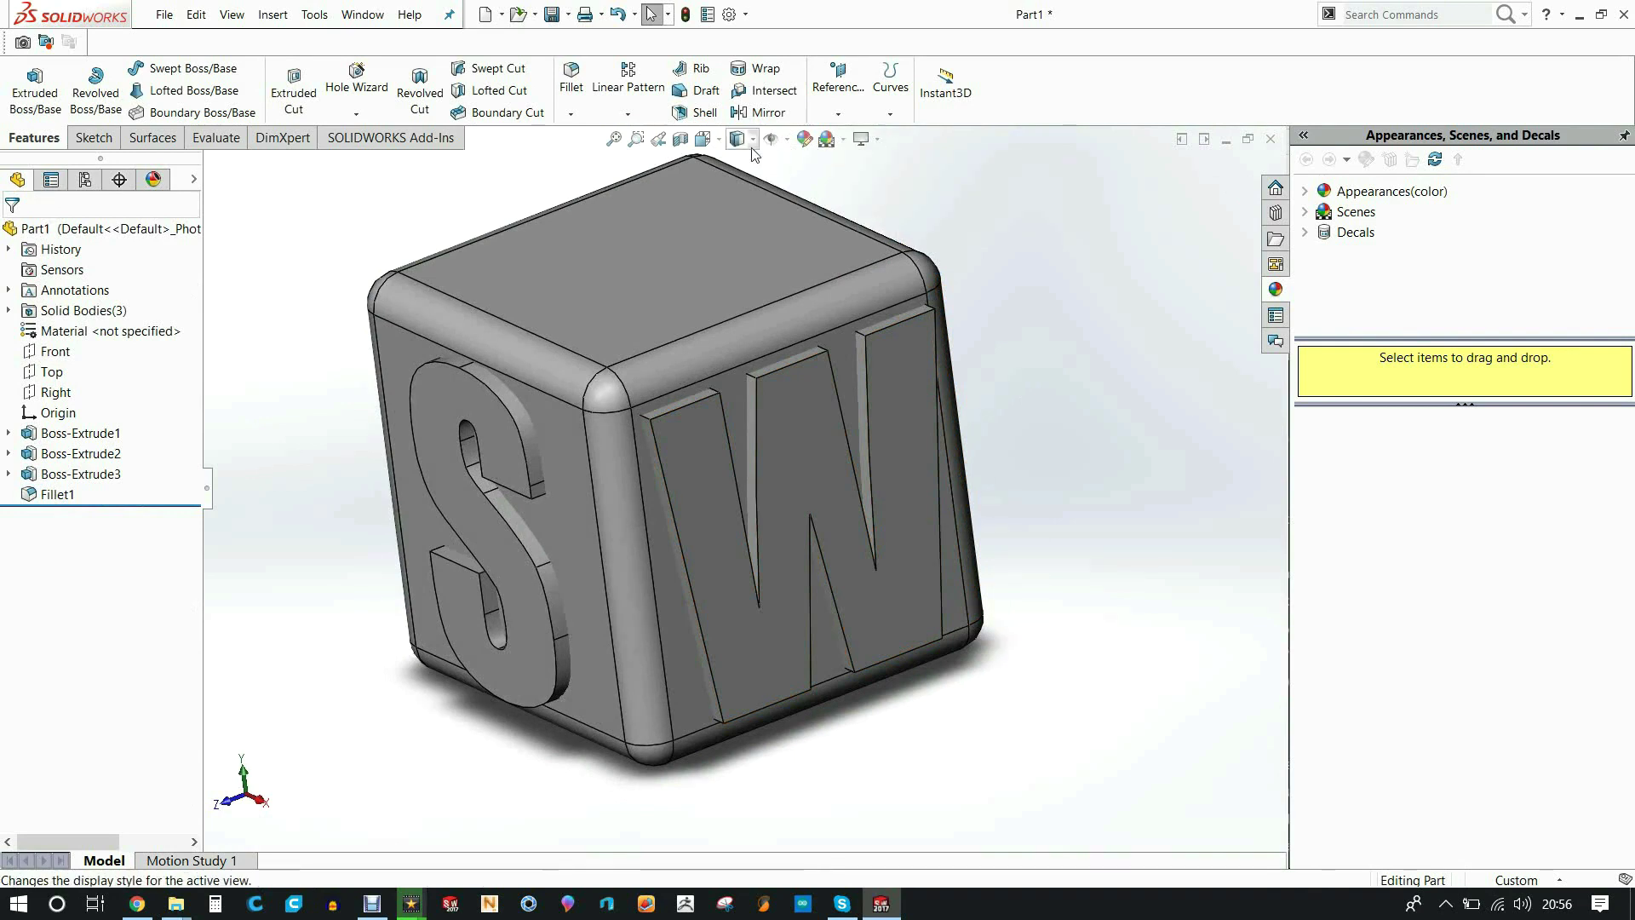
pyautogui.click(679, 140)
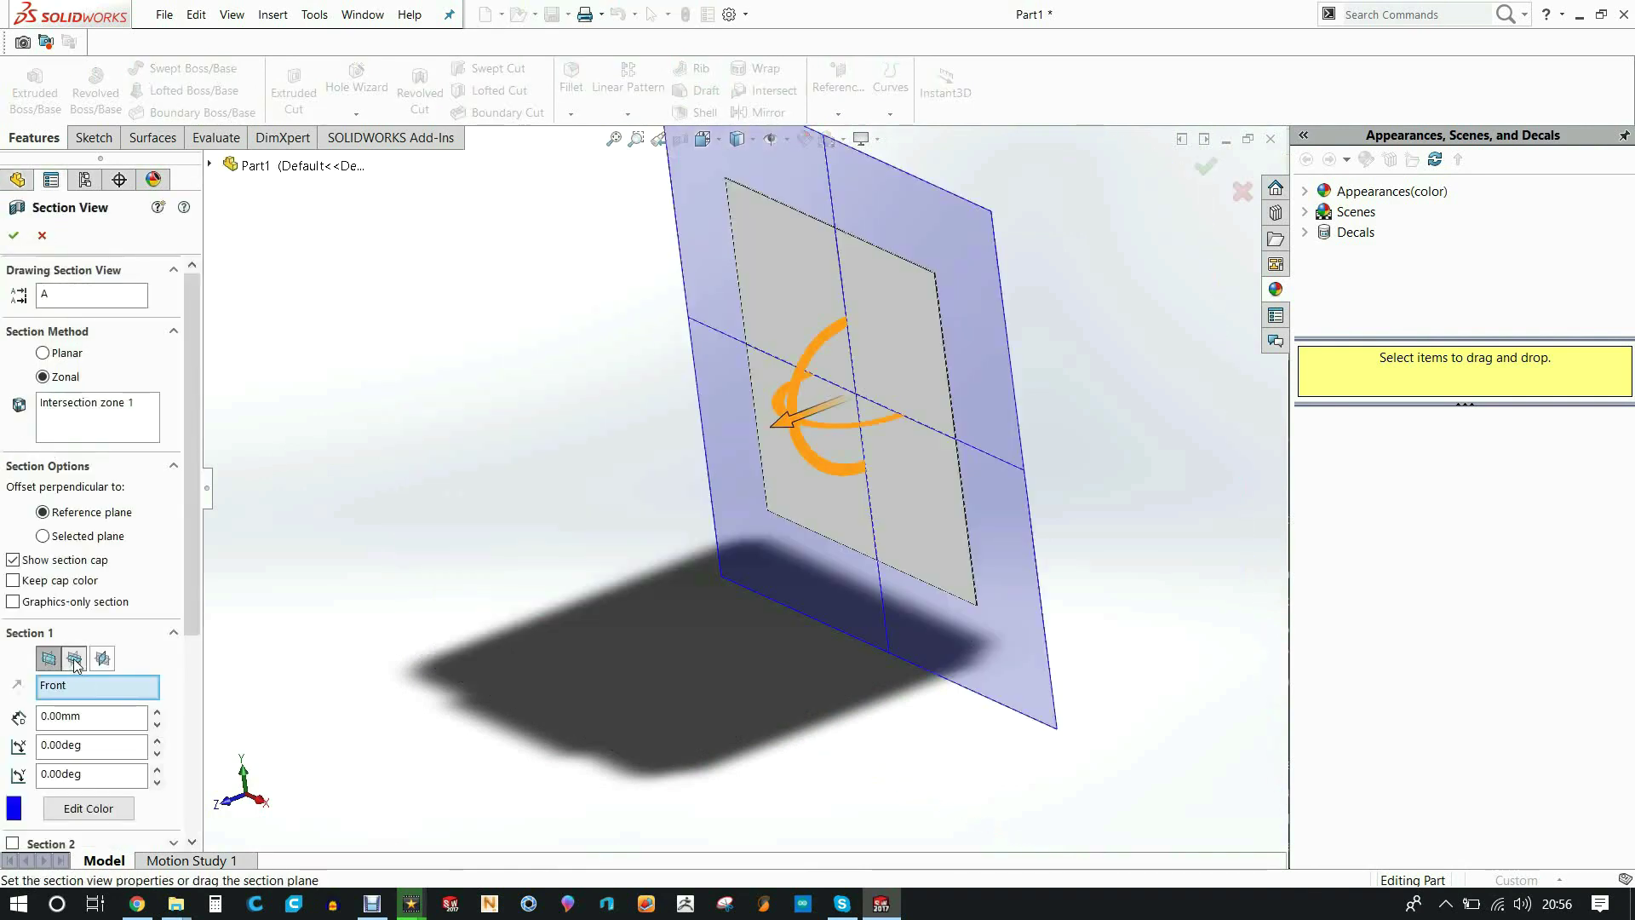
pyautogui.click(74, 658)
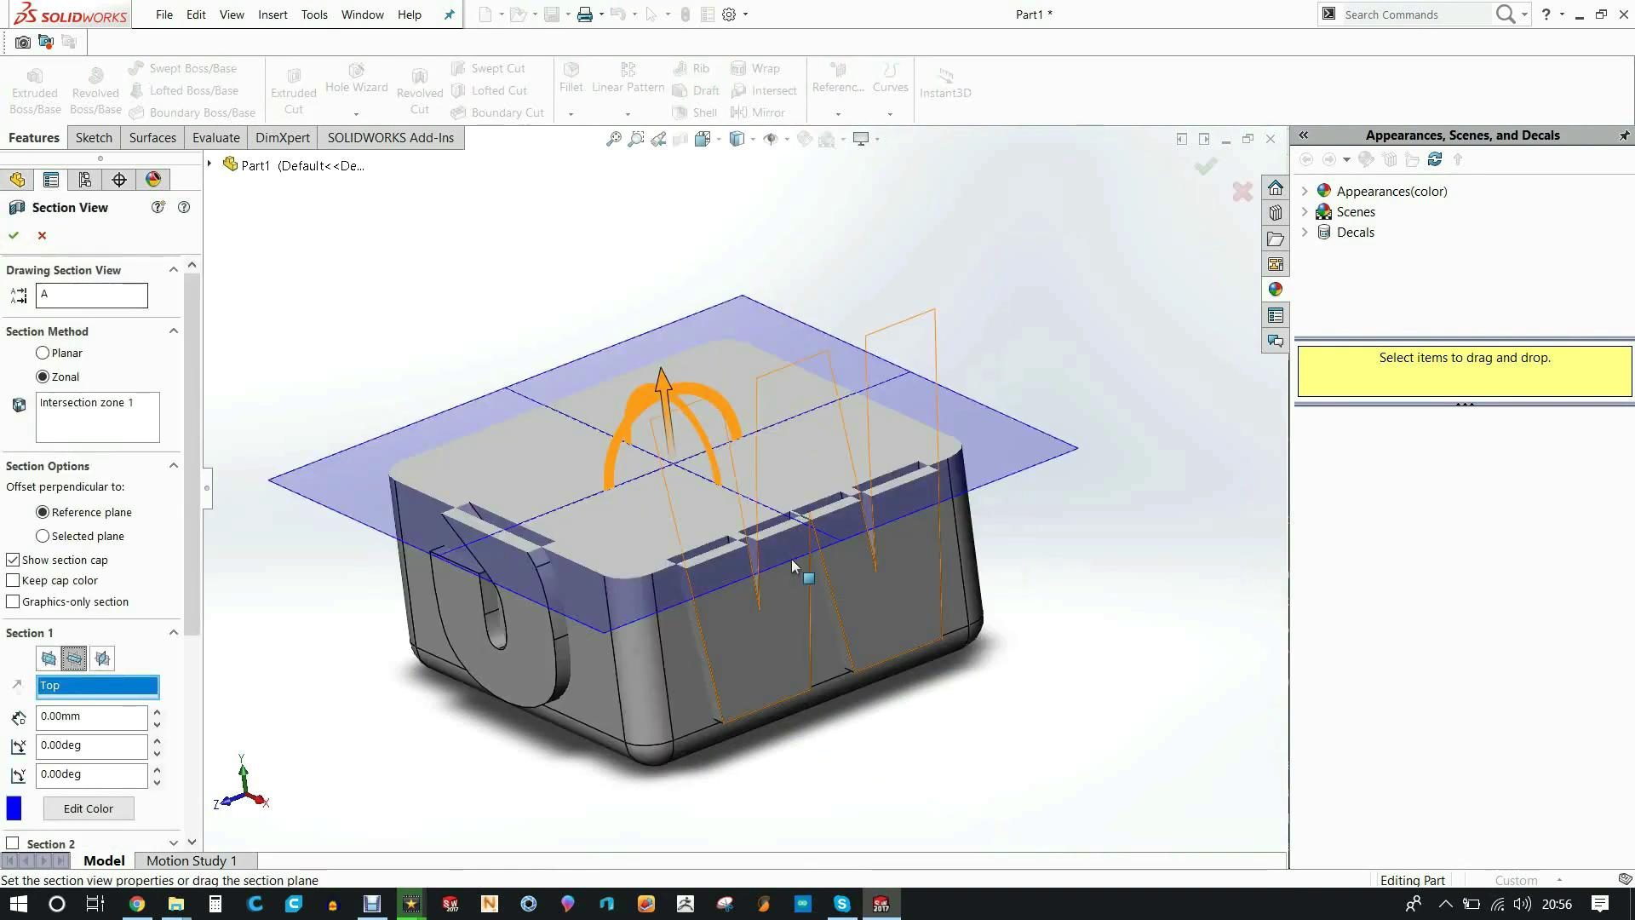
pyautogui.scroll(-5, 671, 470)
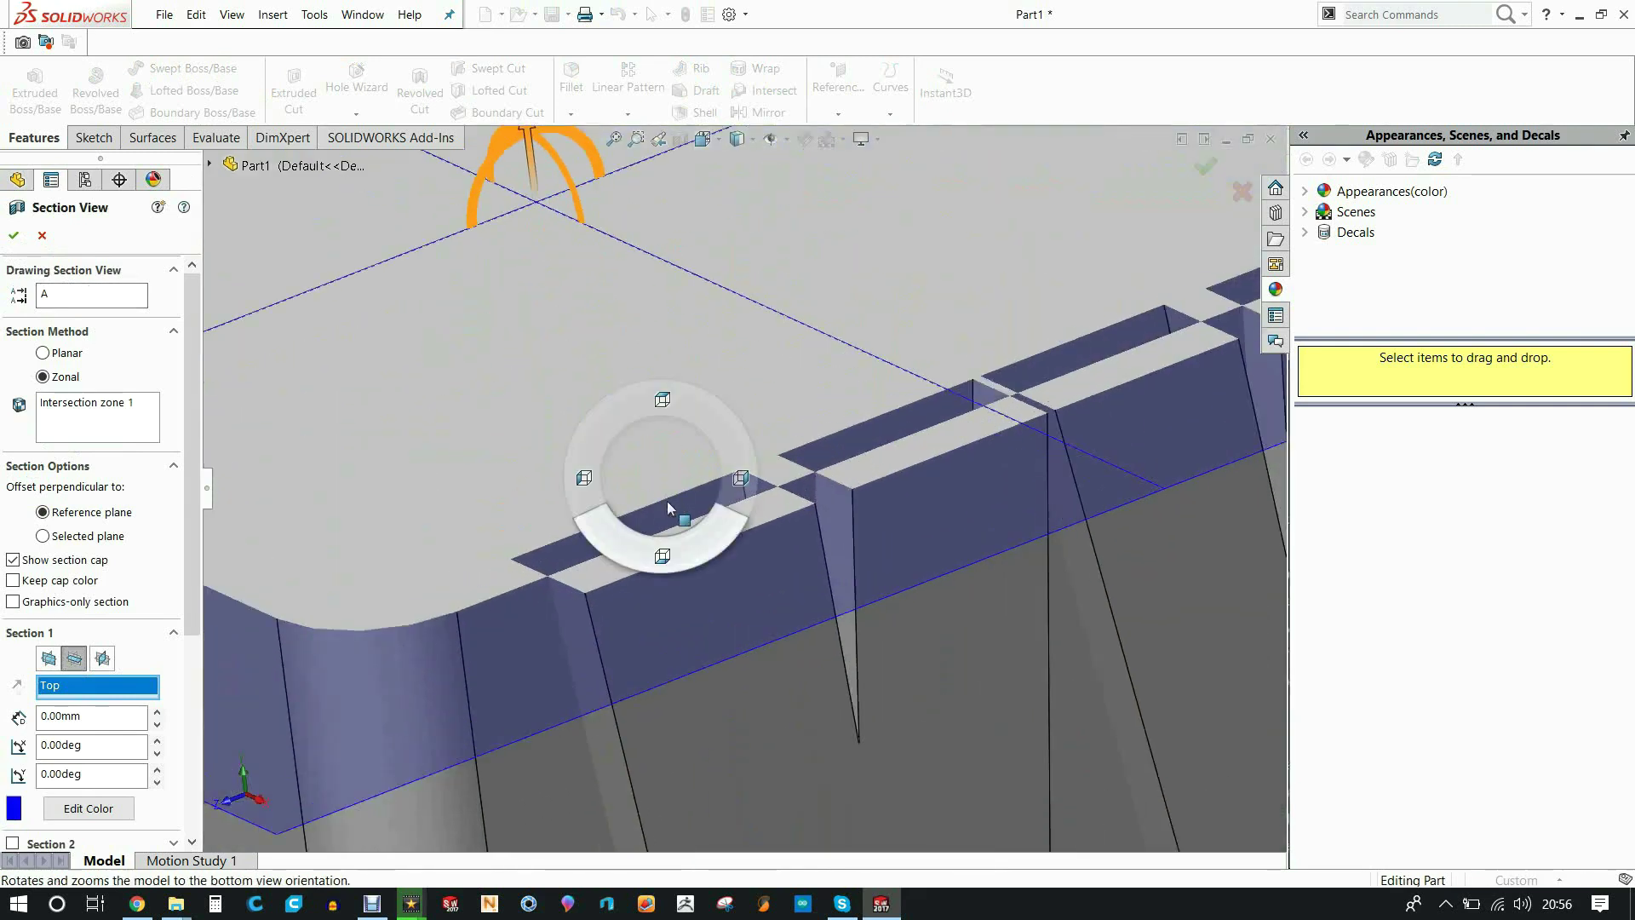
pyautogui.moveTo(668, 509); pyautogui.dragTo(739, 500, button='middle')
pyautogui.click(14, 236)
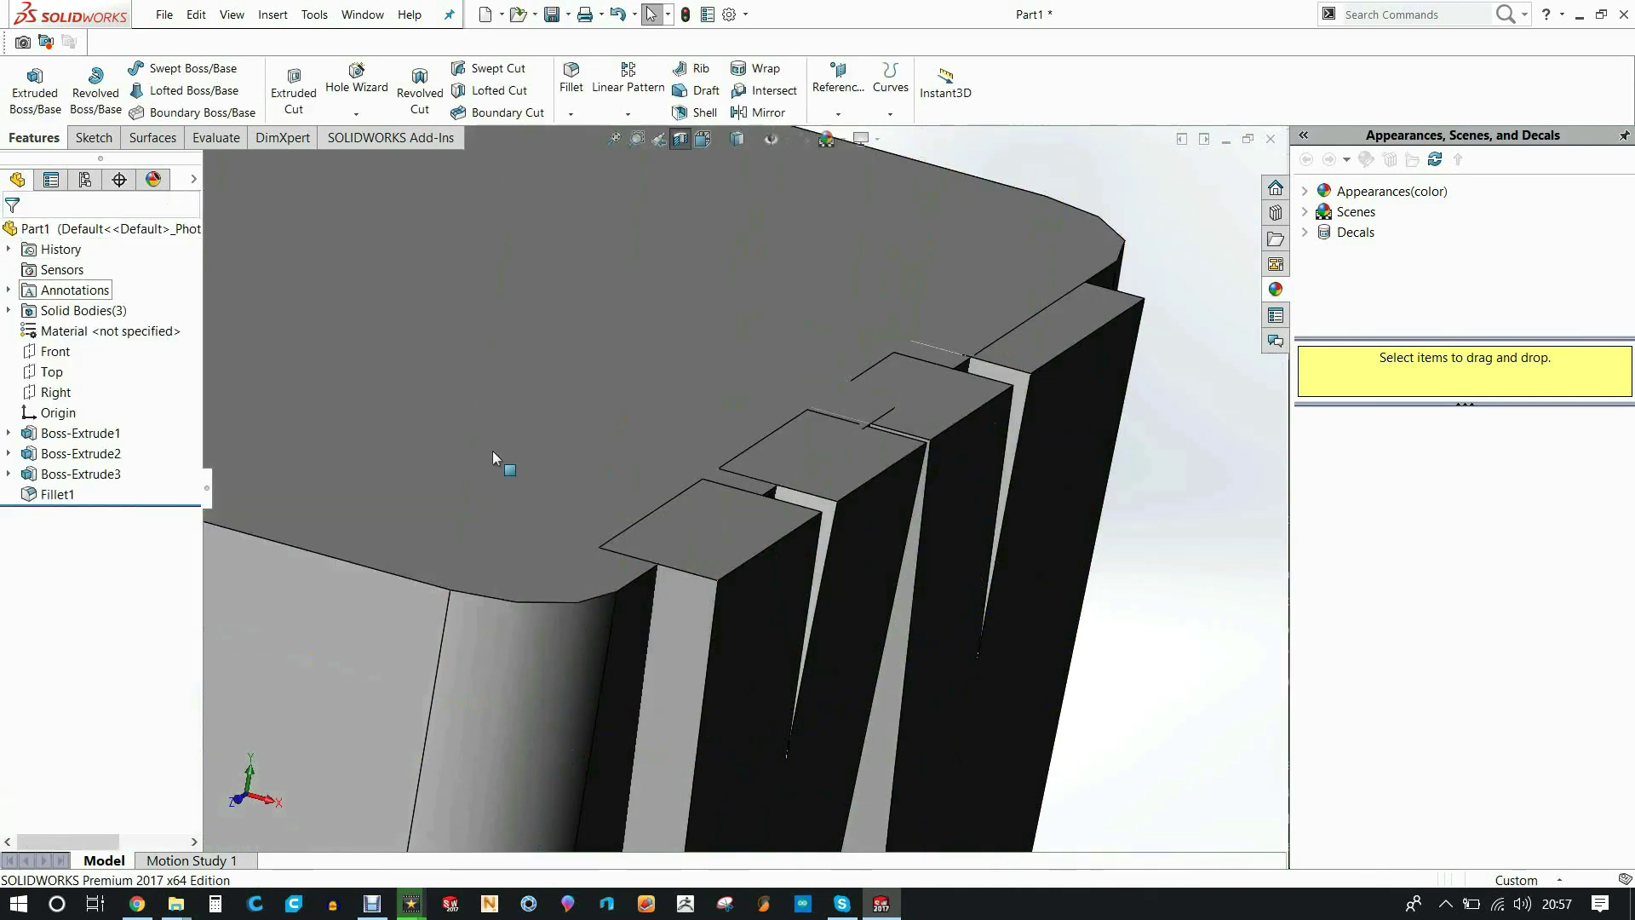
pyautogui.click(679, 141)
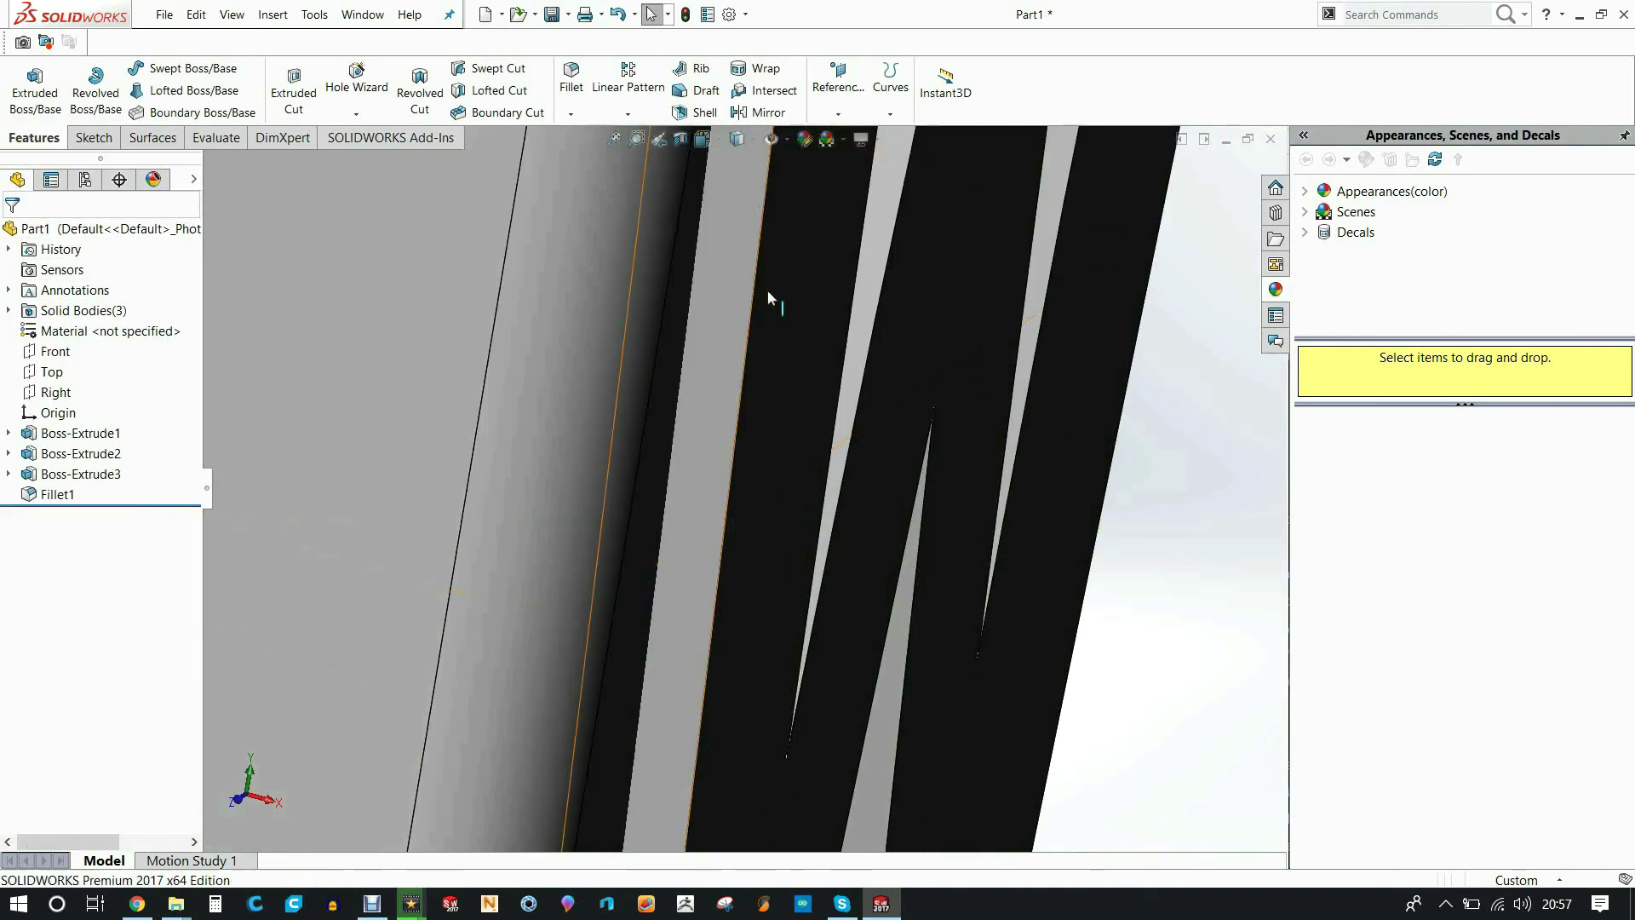
pyautogui.click(686, 143)
pyautogui.scroll(-8, 728, 508)
pyautogui.moveTo(719, 561); pyautogui.dragTo(807, 540, button='middle')
pyautogui.scroll(8, 807, 540)
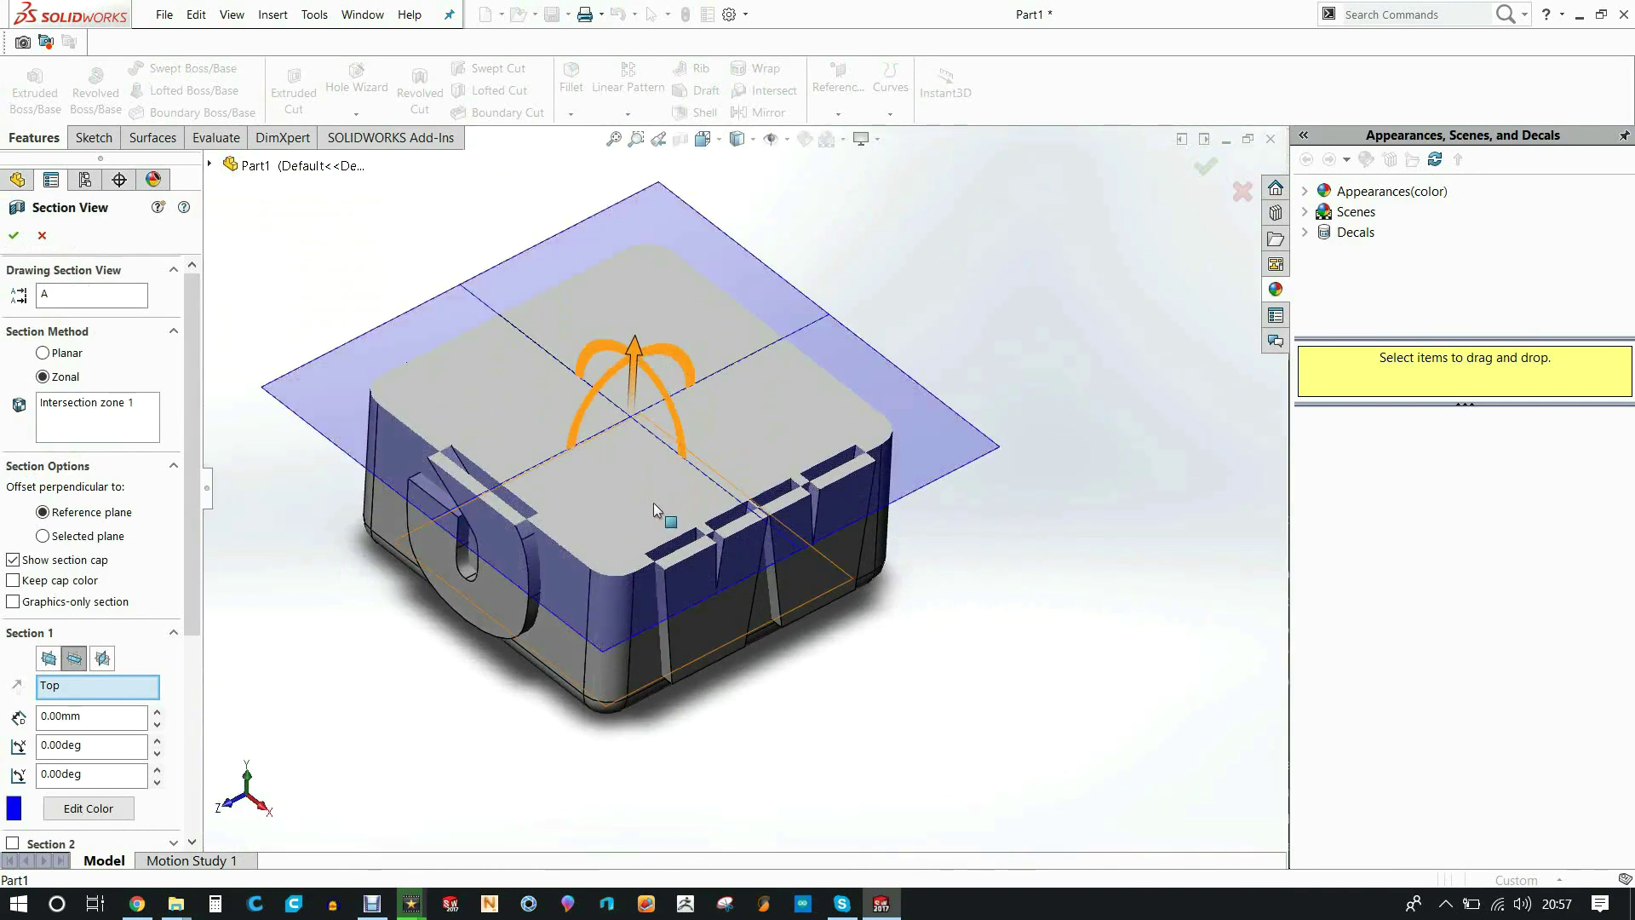
pyautogui.click(41, 238)
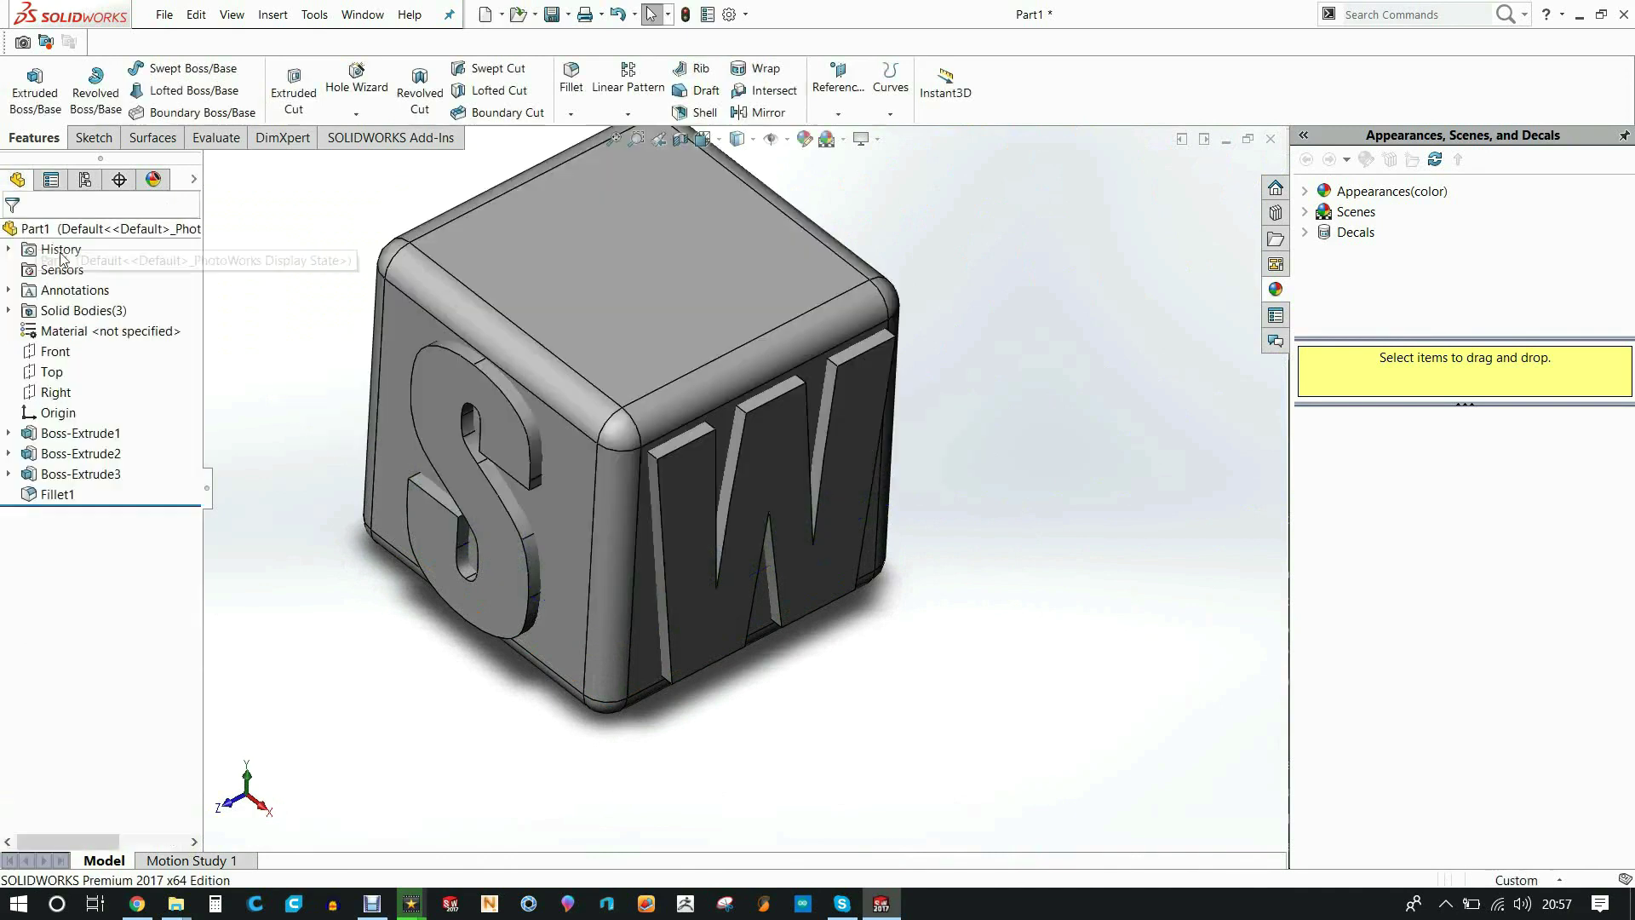
# Start a sketch on the S letter's face and convert its outline into sketch entities
pyautogui.click(442, 450)
pyautogui.click(72, 135)
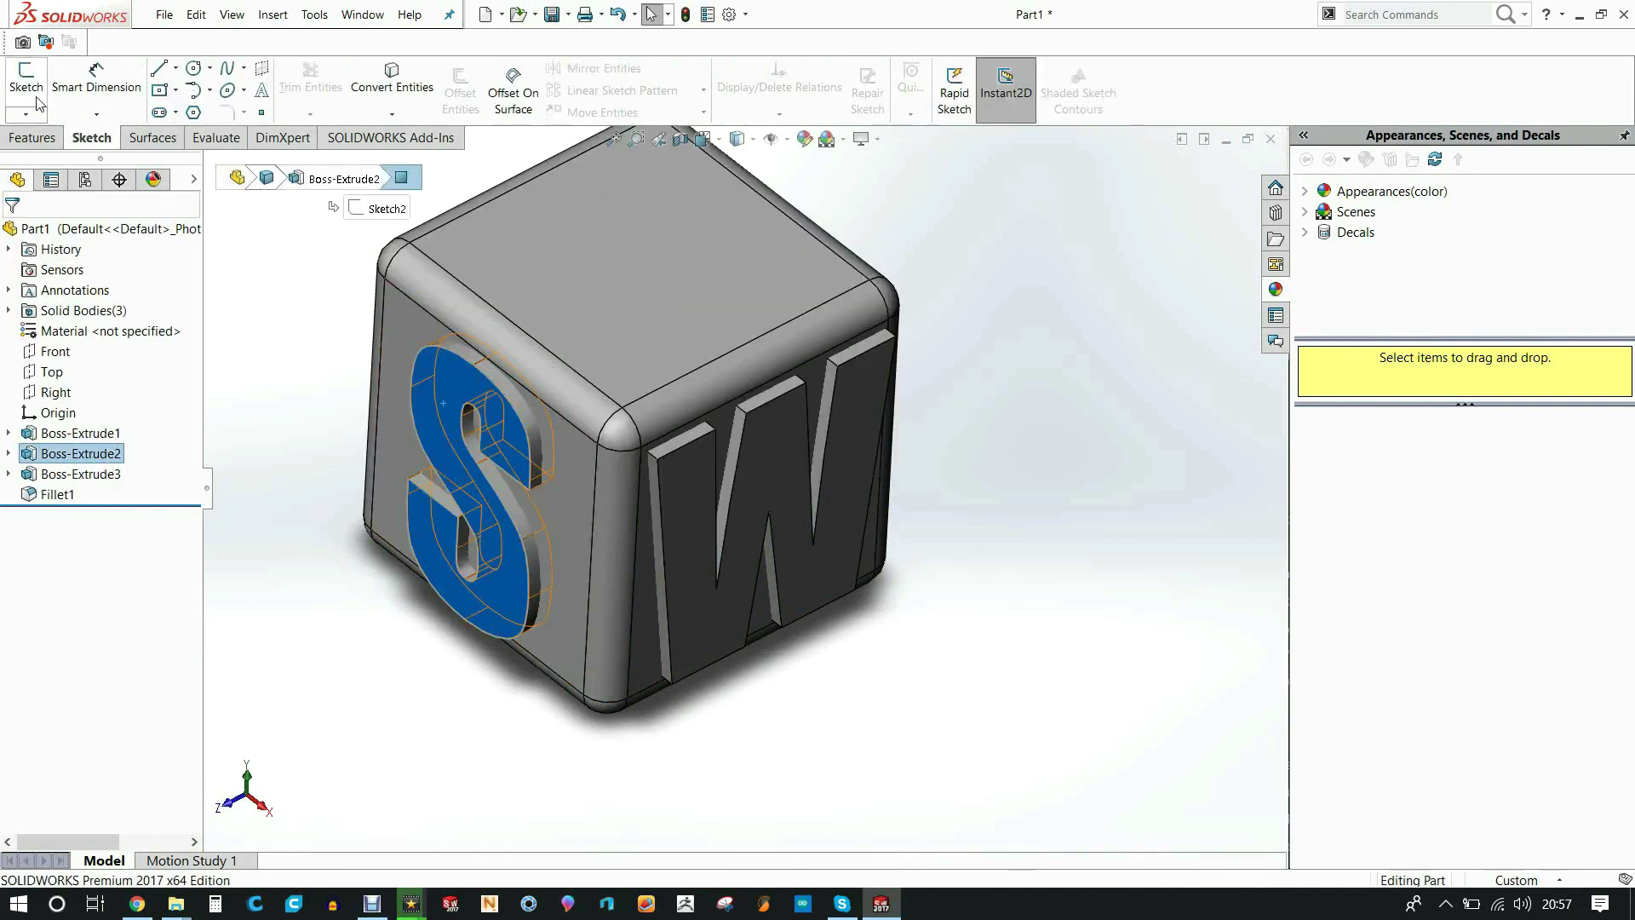
pyautogui.click(454, 391)
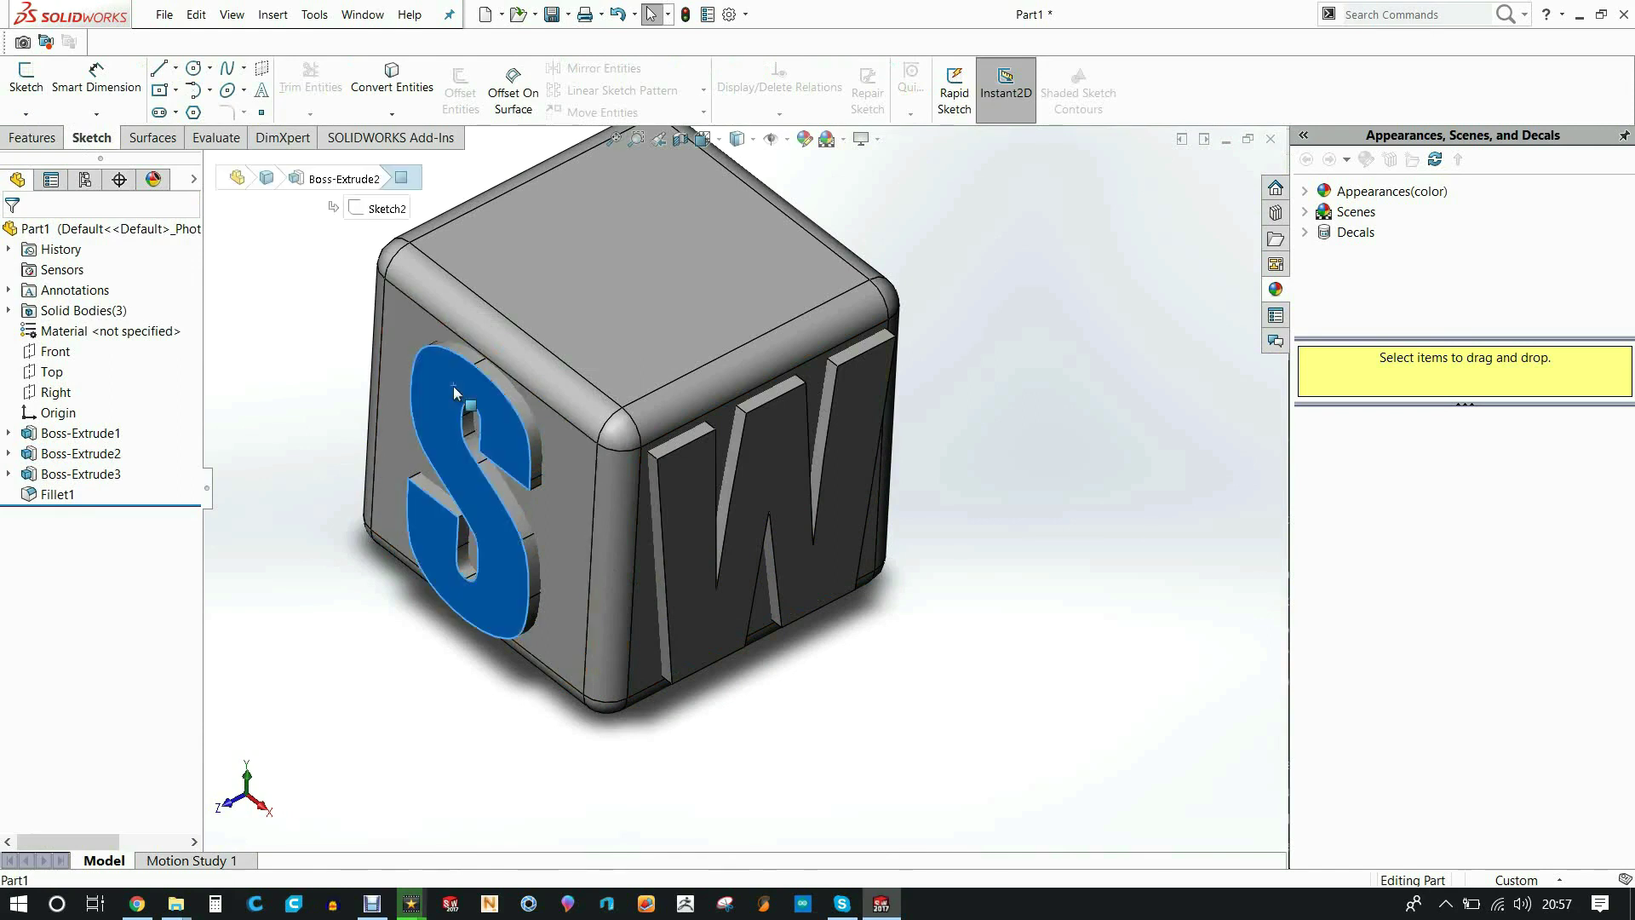
pyautogui.click(32, 137)
pyautogui.click(25, 81)
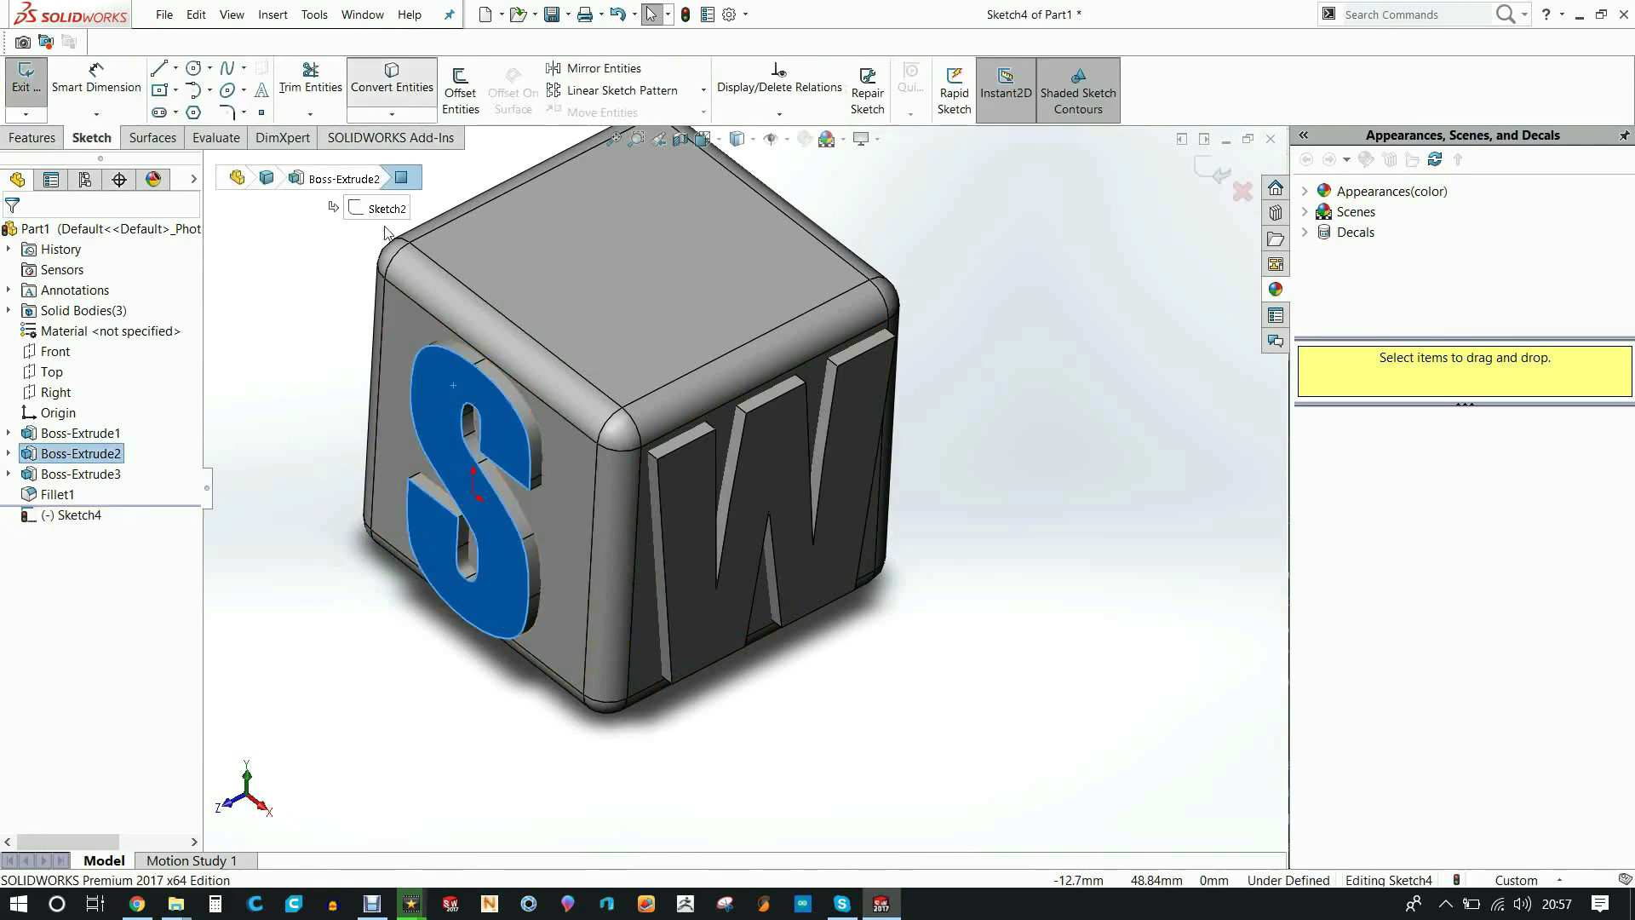
# Extrude-cut the S outline 4 mm blind into only the cube body, Auto-select off
pyautogui.click(28, 144)
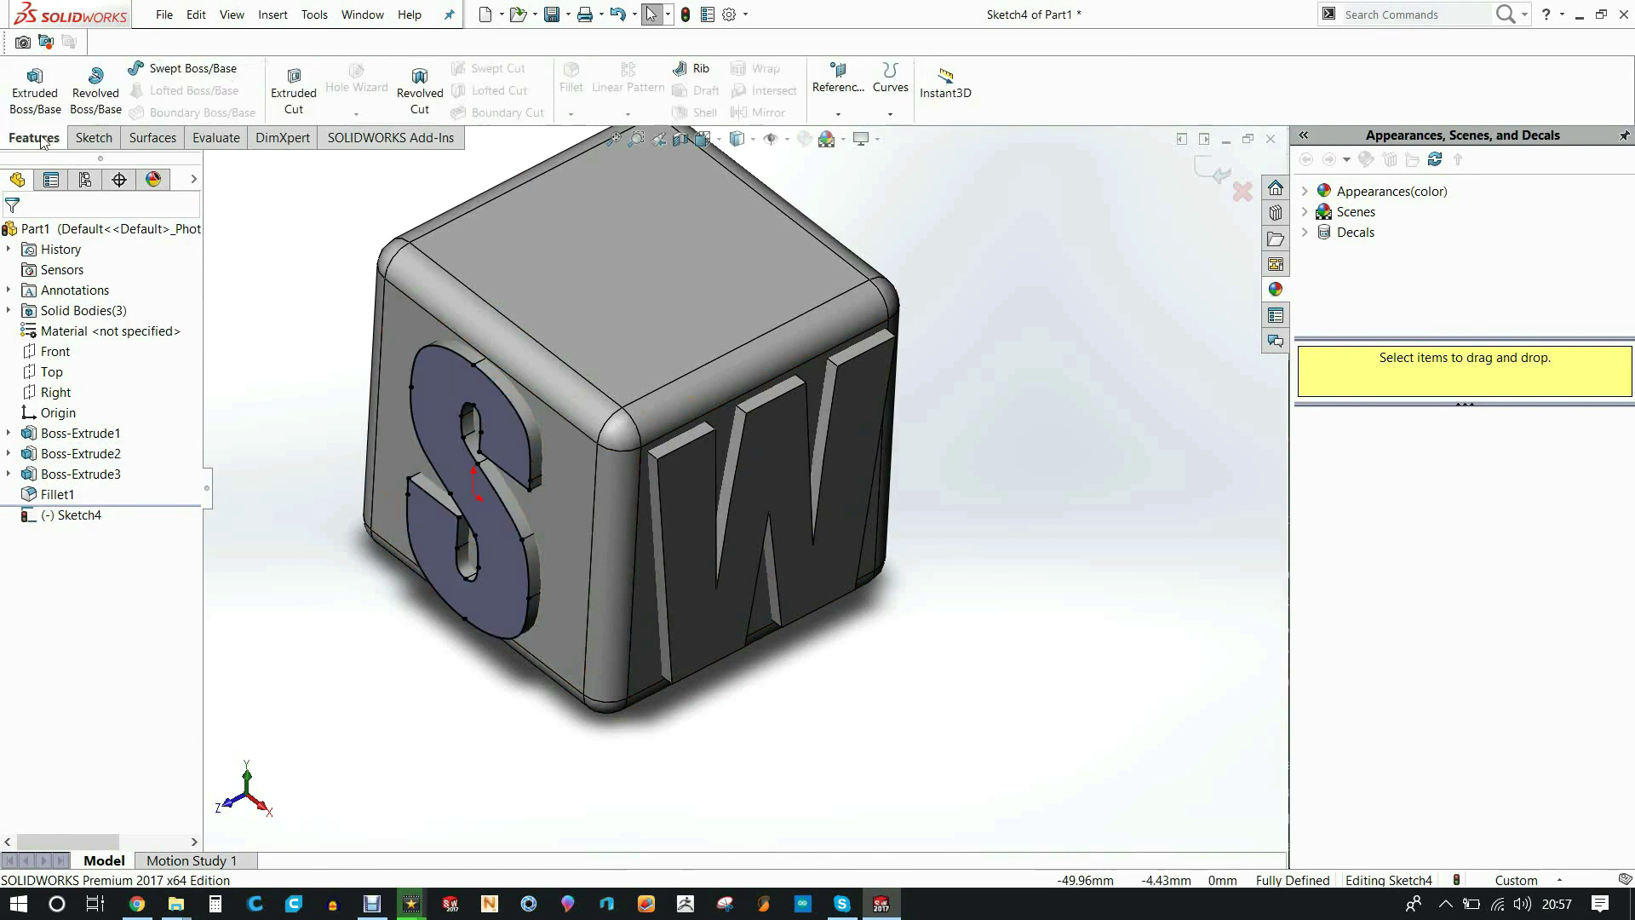
pyautogui.click(293, 92)
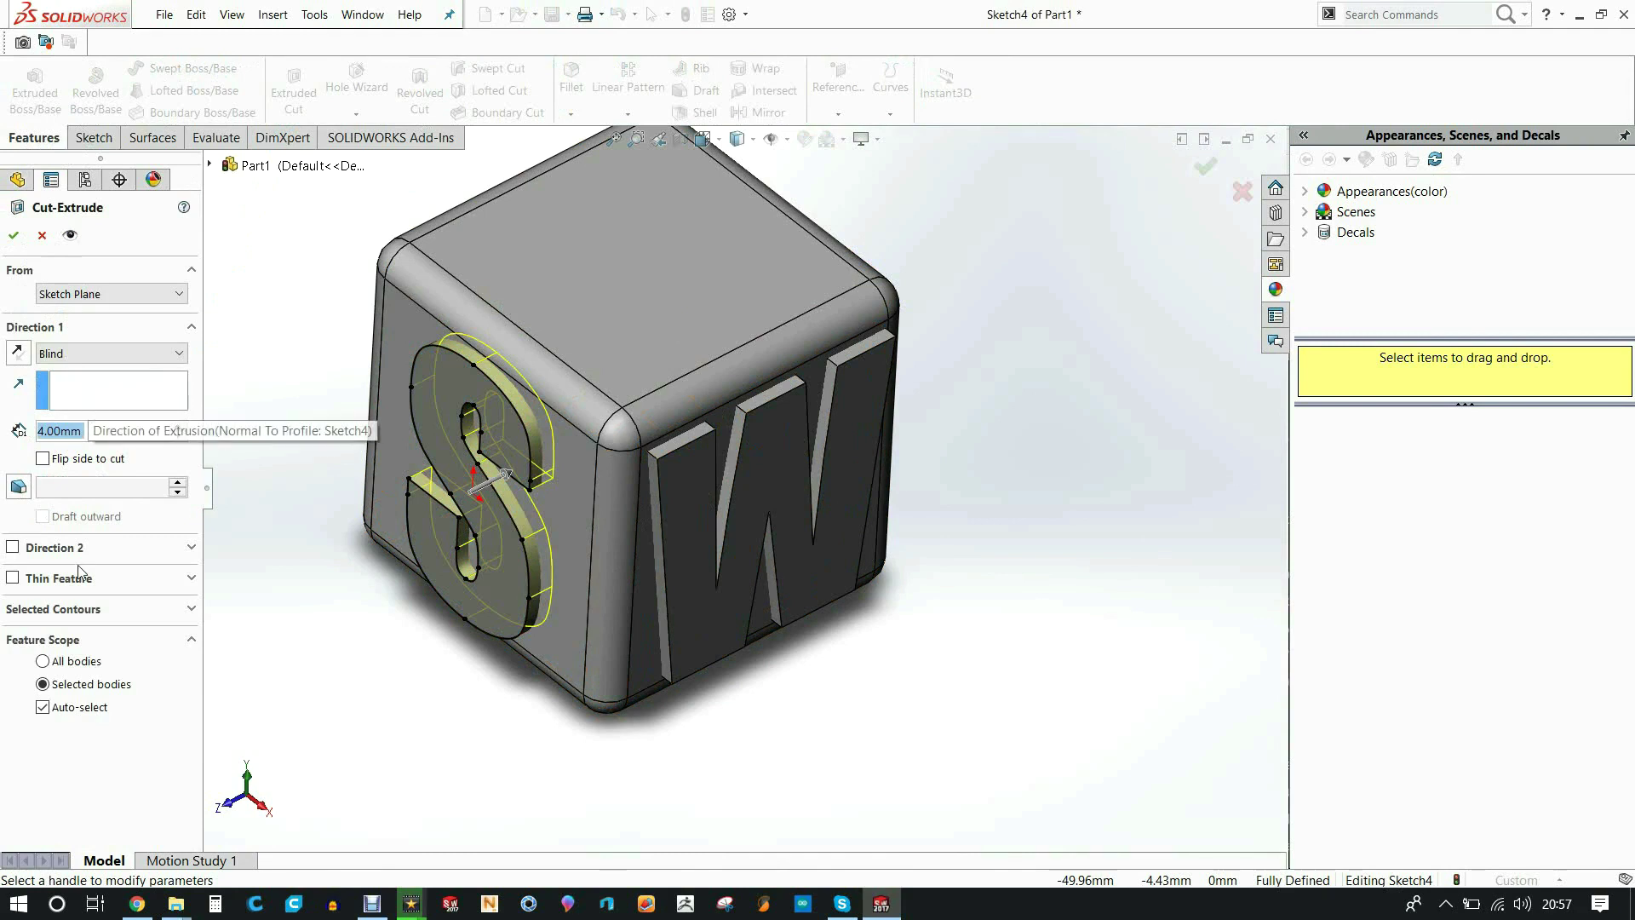
pyautogui.click(57, 713)
pyautogui.click(661, 334)
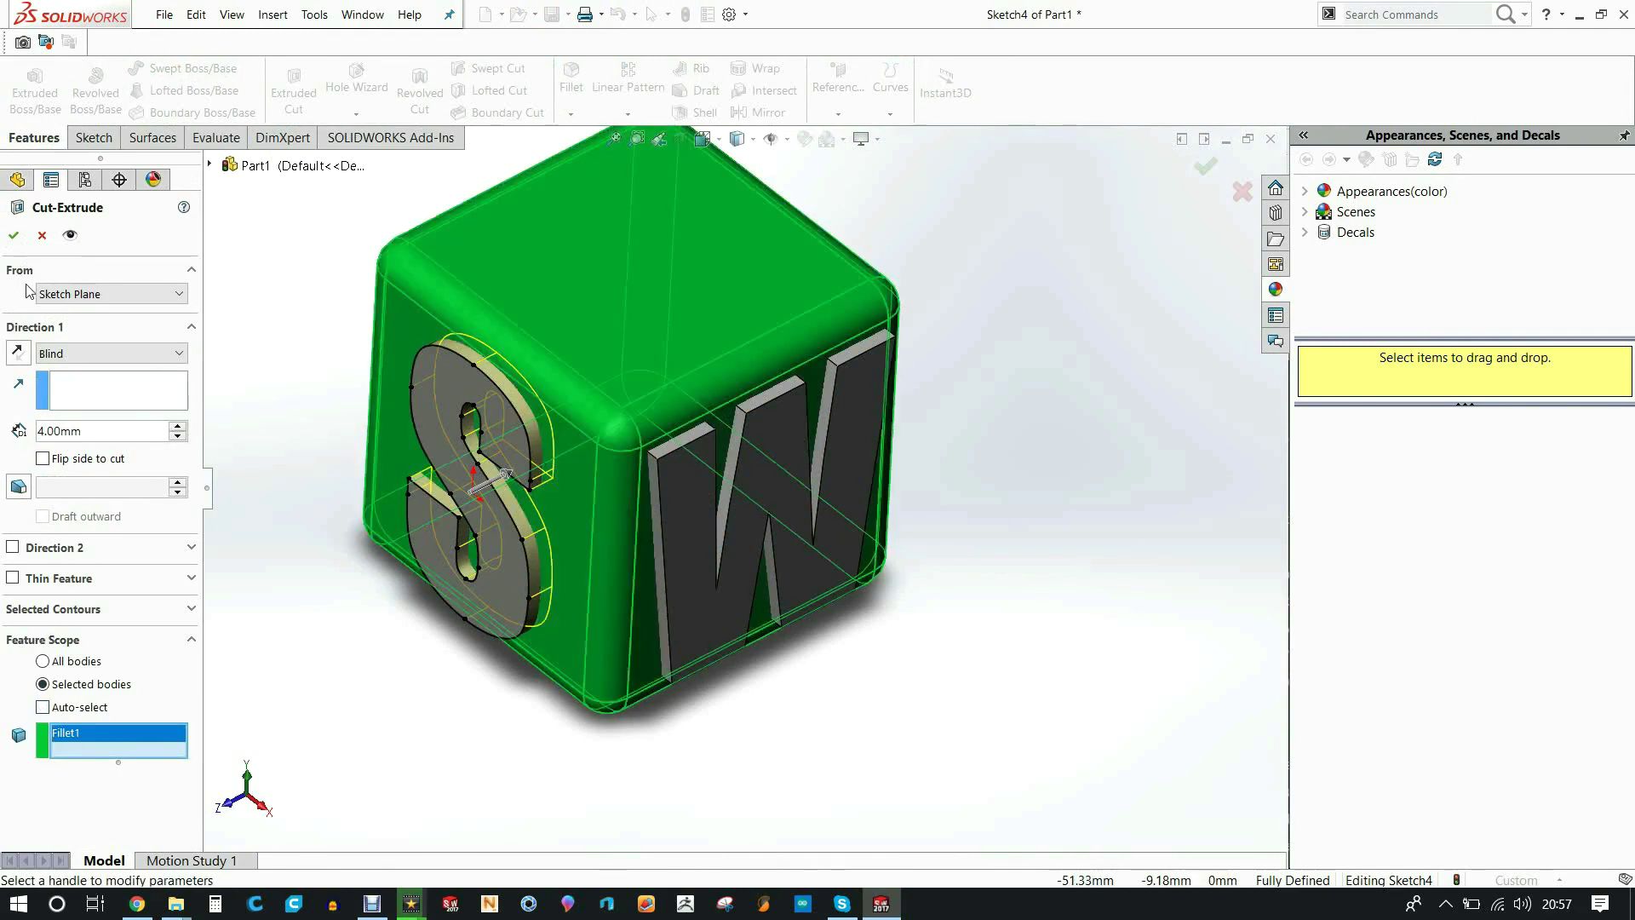
pyautogui.press('Return')
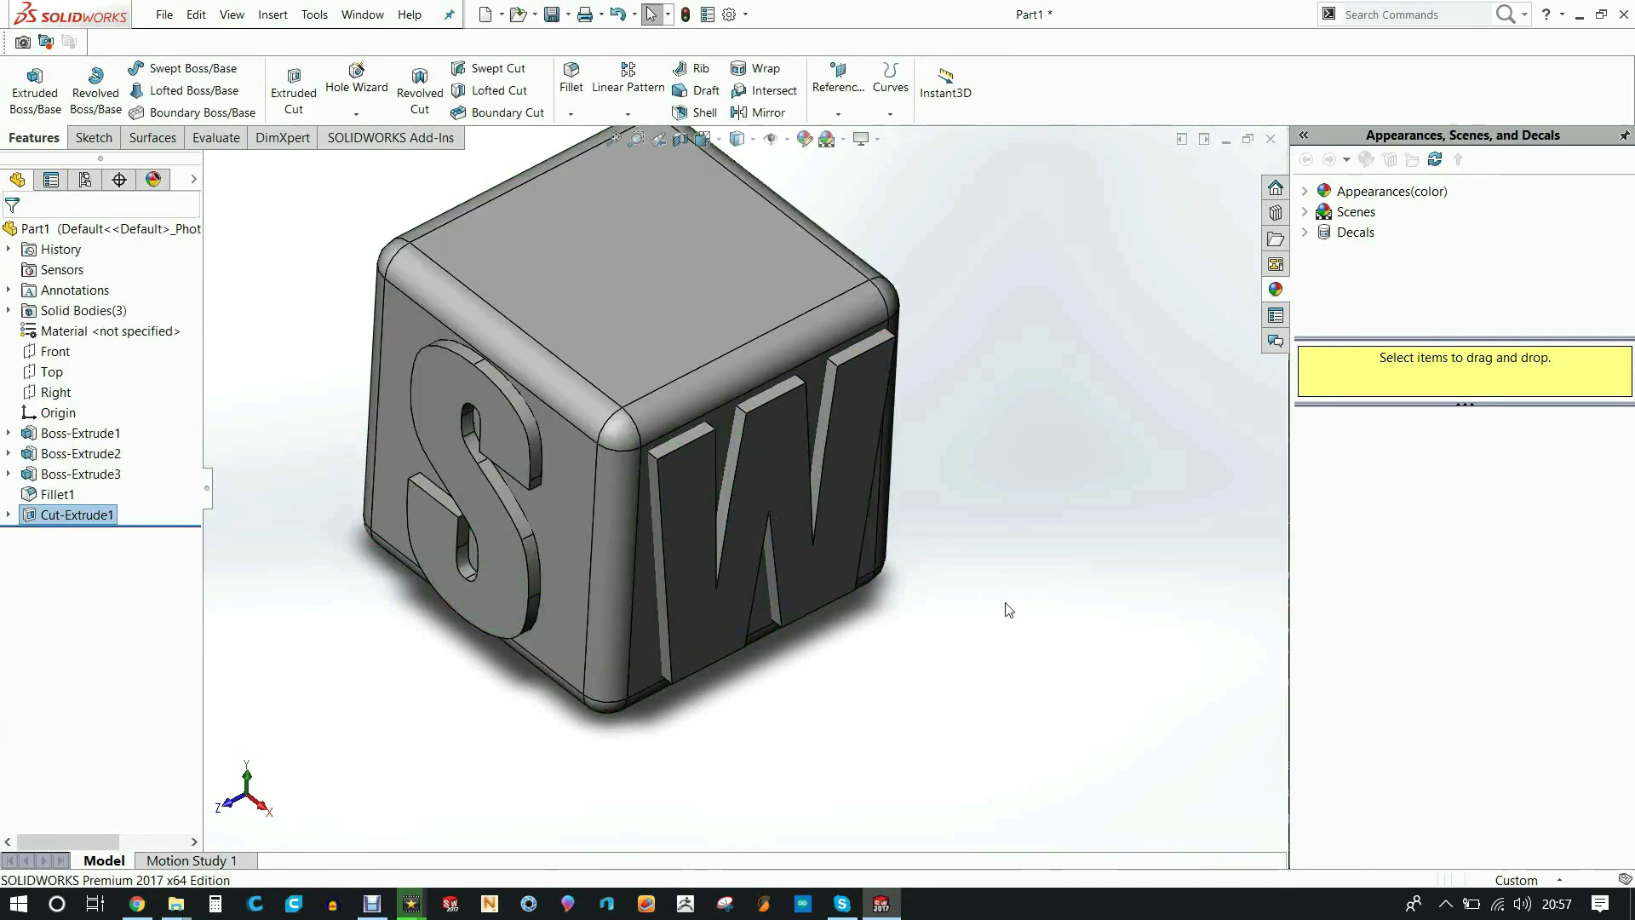
pyautogui.moveTo(992, 620); pyautogui.dragTo(955, 592, button='middle')
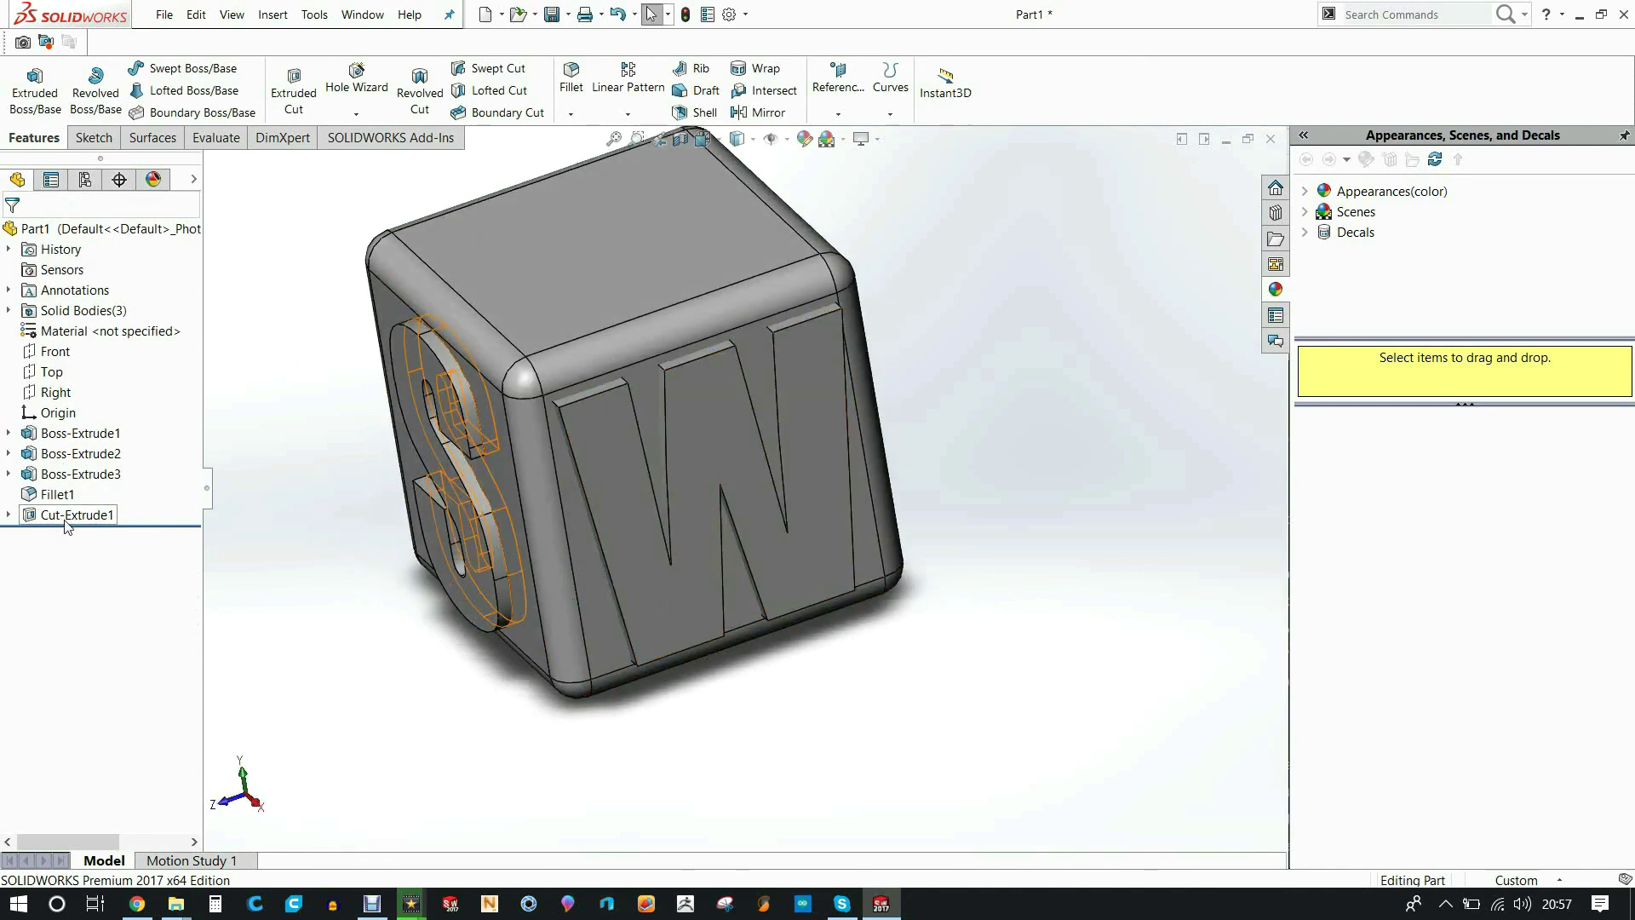
# Sketch the W face outline with Convert Entities and cut it 4 mm blind into the cube body only
pyautogui.click(664, 573)
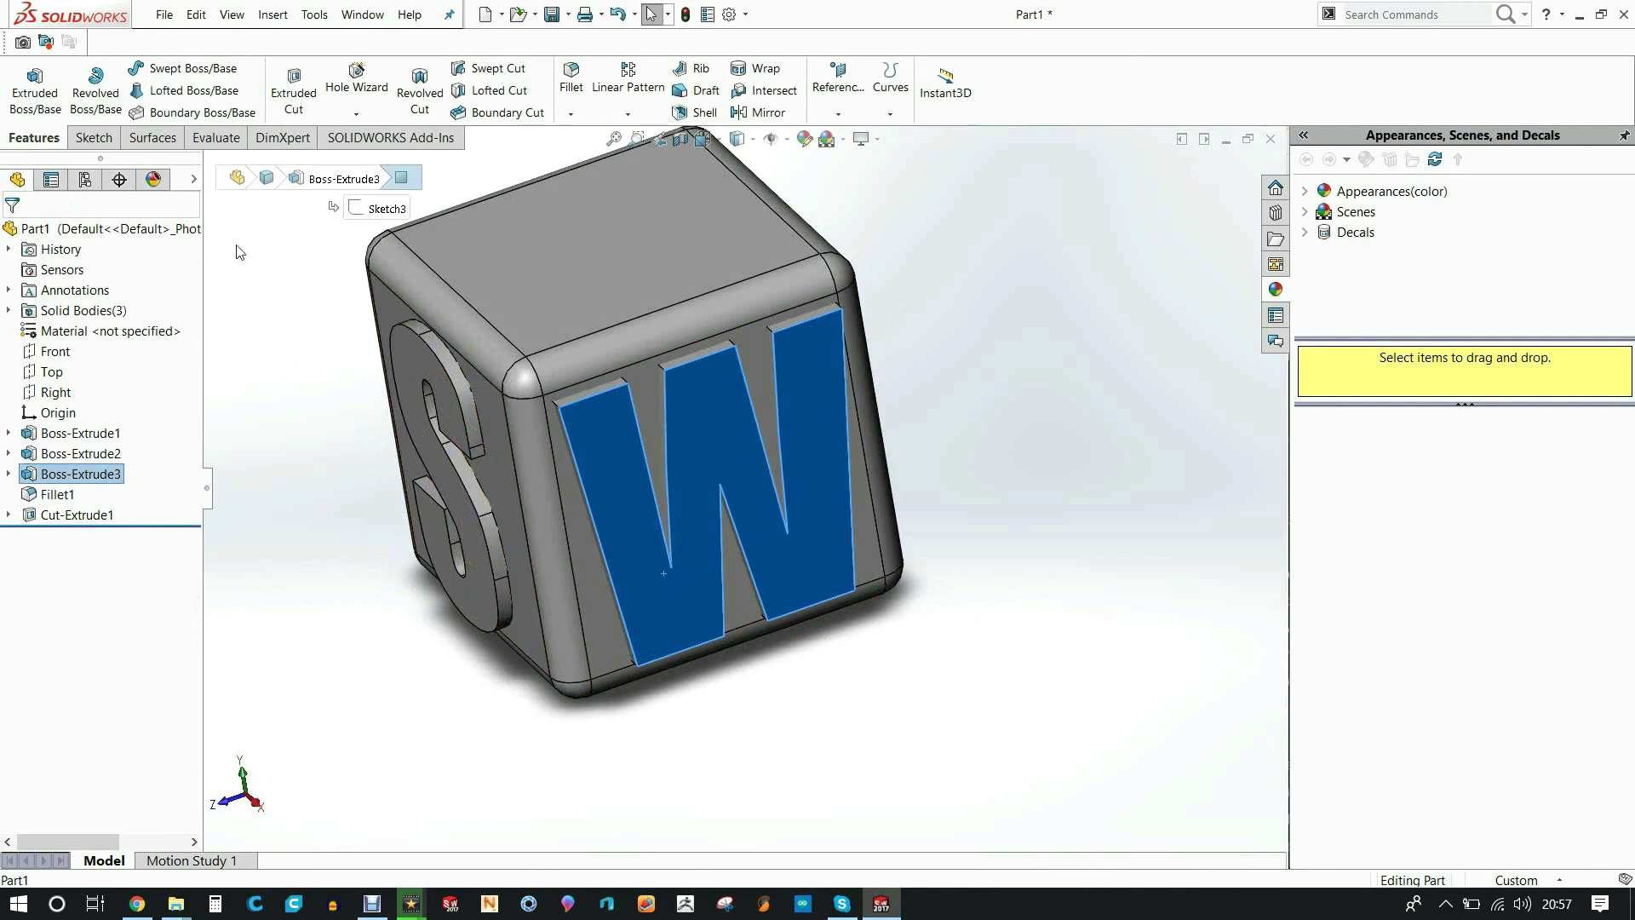
pyautogui.click(94, 139)
pyautogui.click(20, 83)
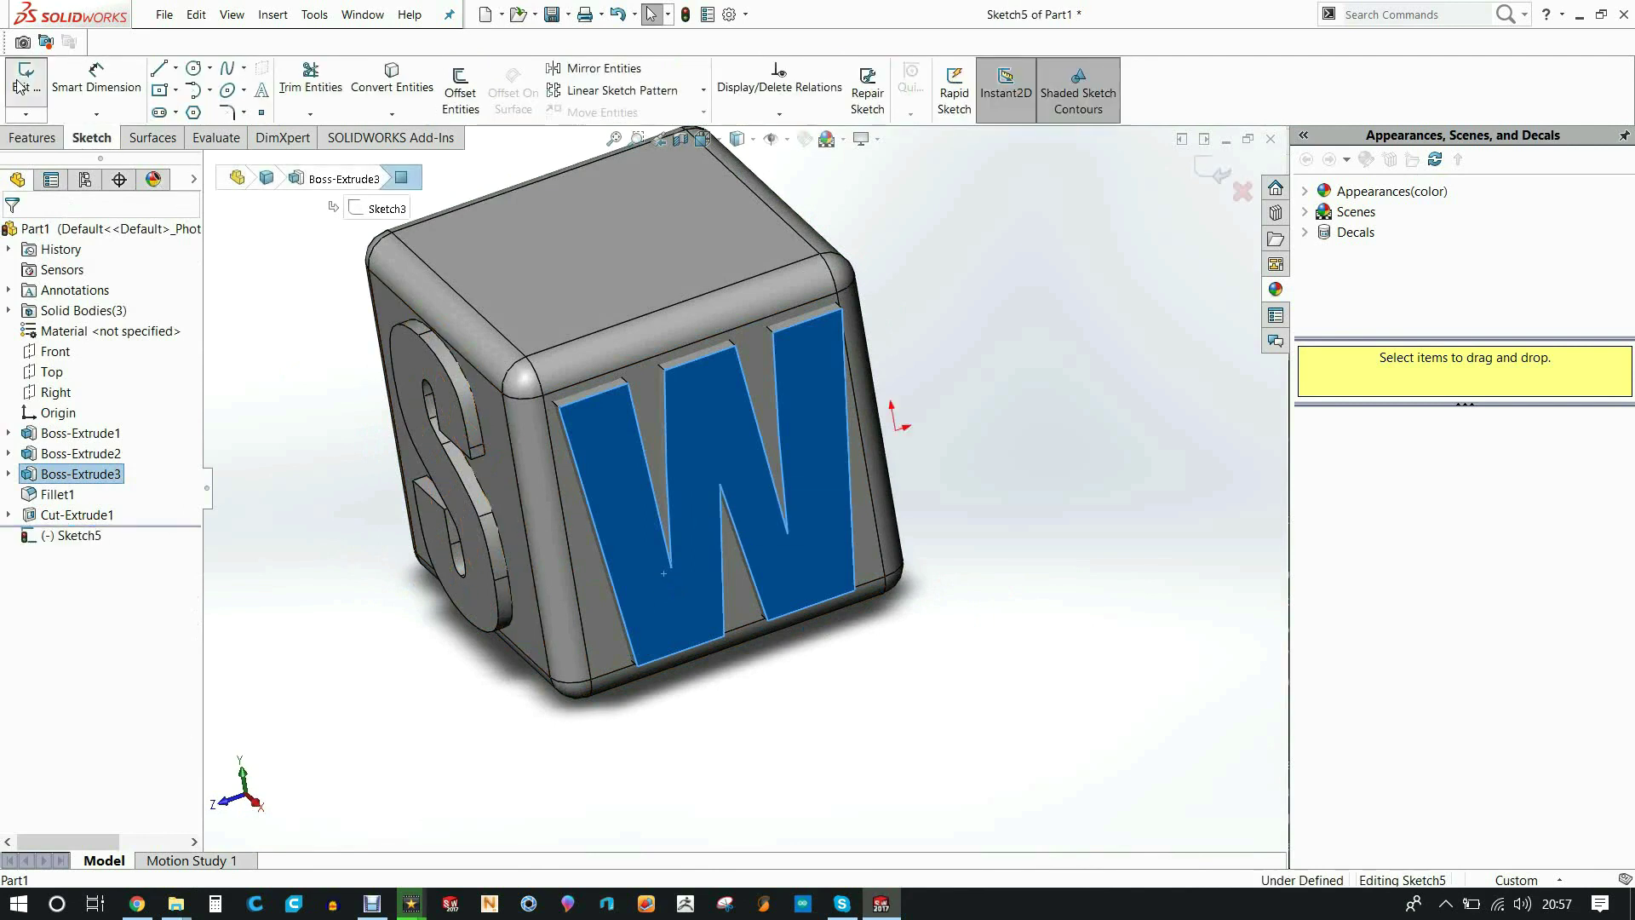
pyautogui.click(406, 92)
pyautogui.click(33, 140)
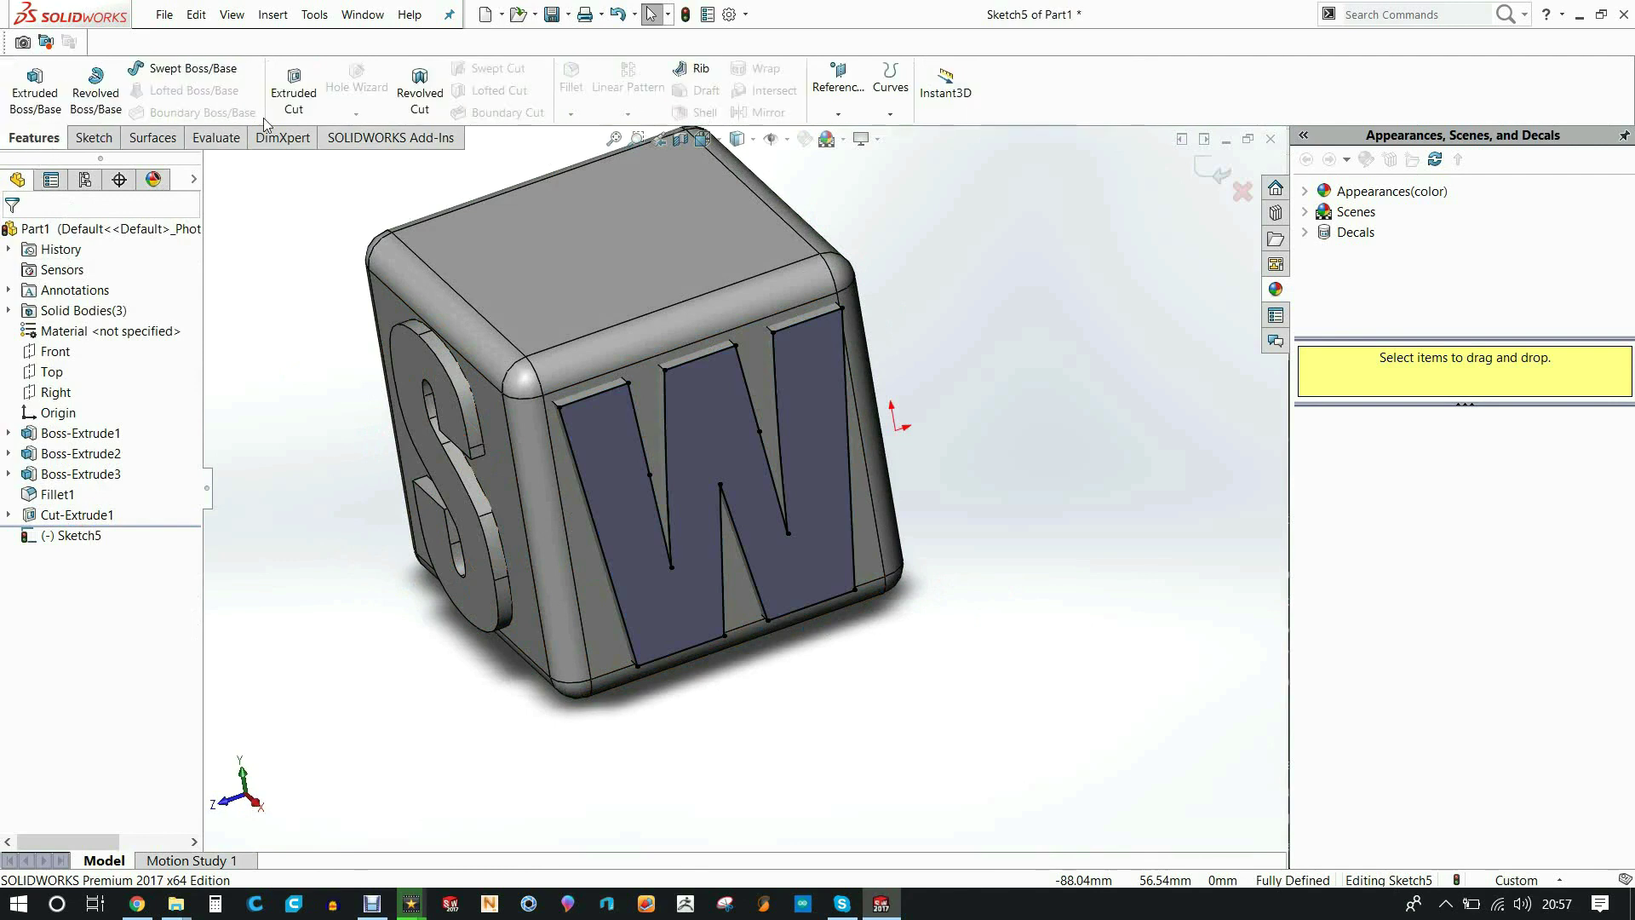
pyautogui.click(295, 96)
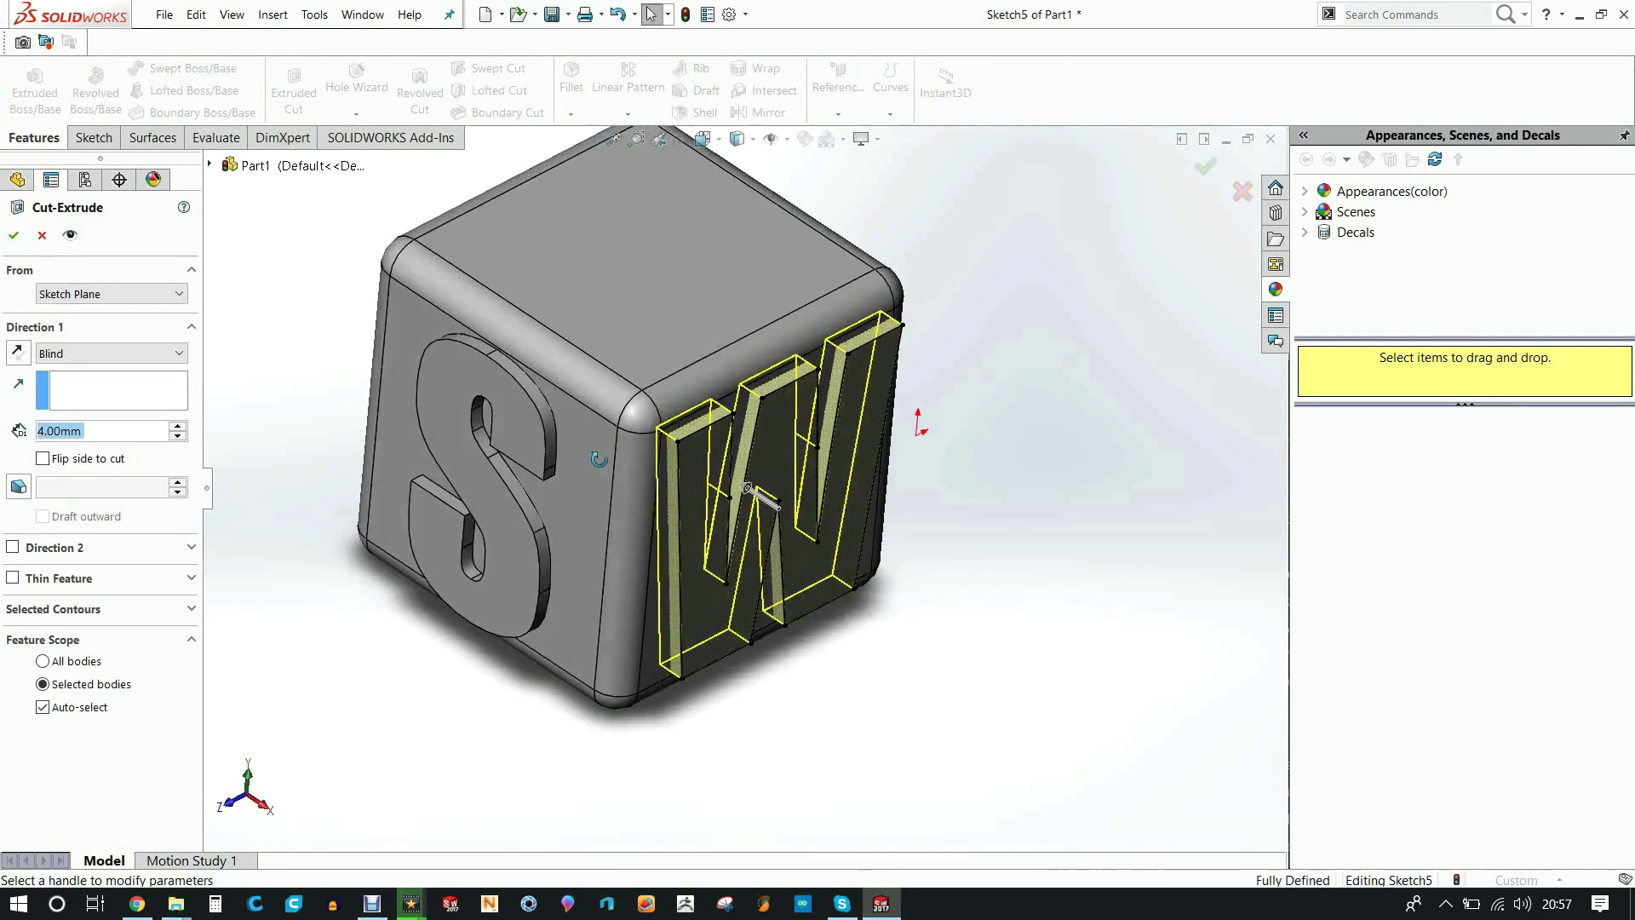
pyautogui.click(43, 706)
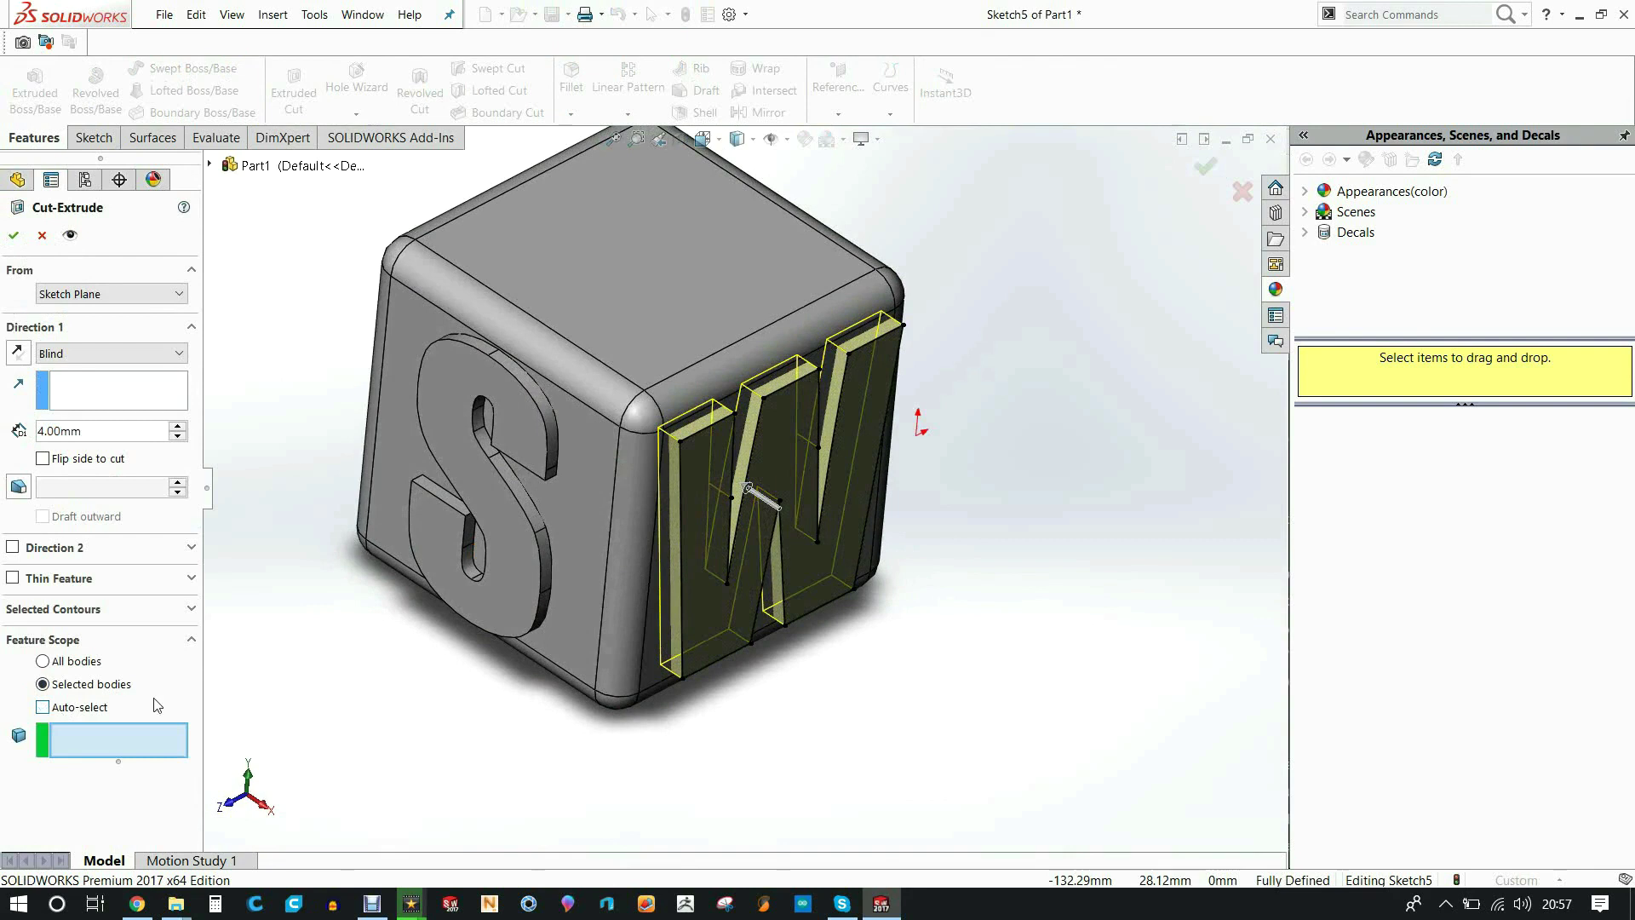
pyautogui.click(698, 274)
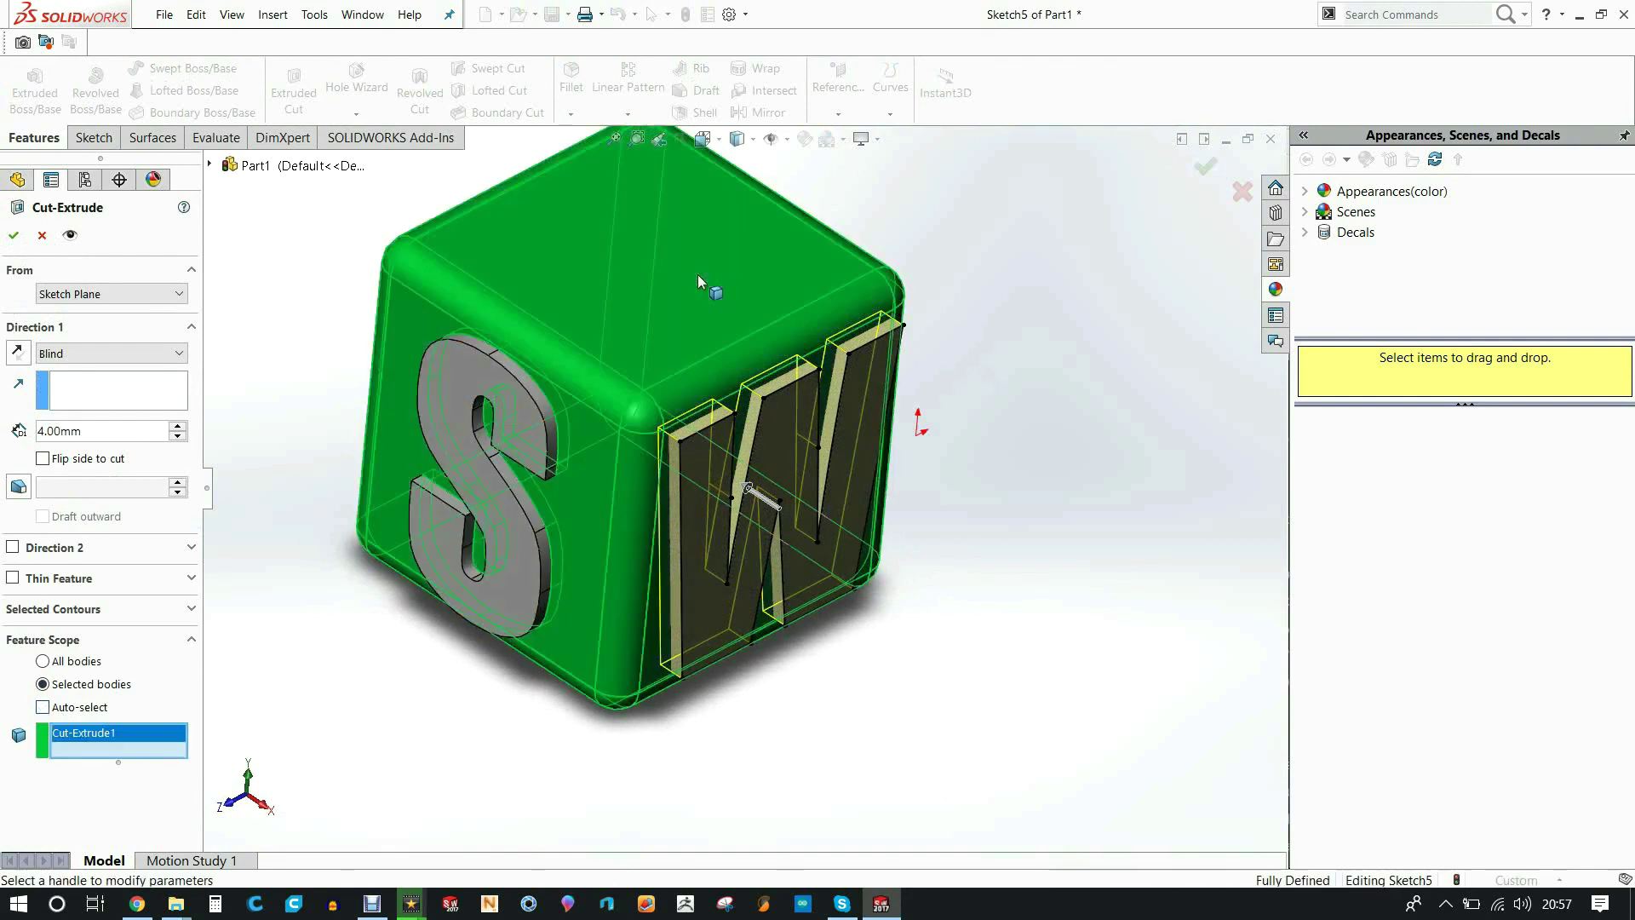
pyautogui.click(23, 241)
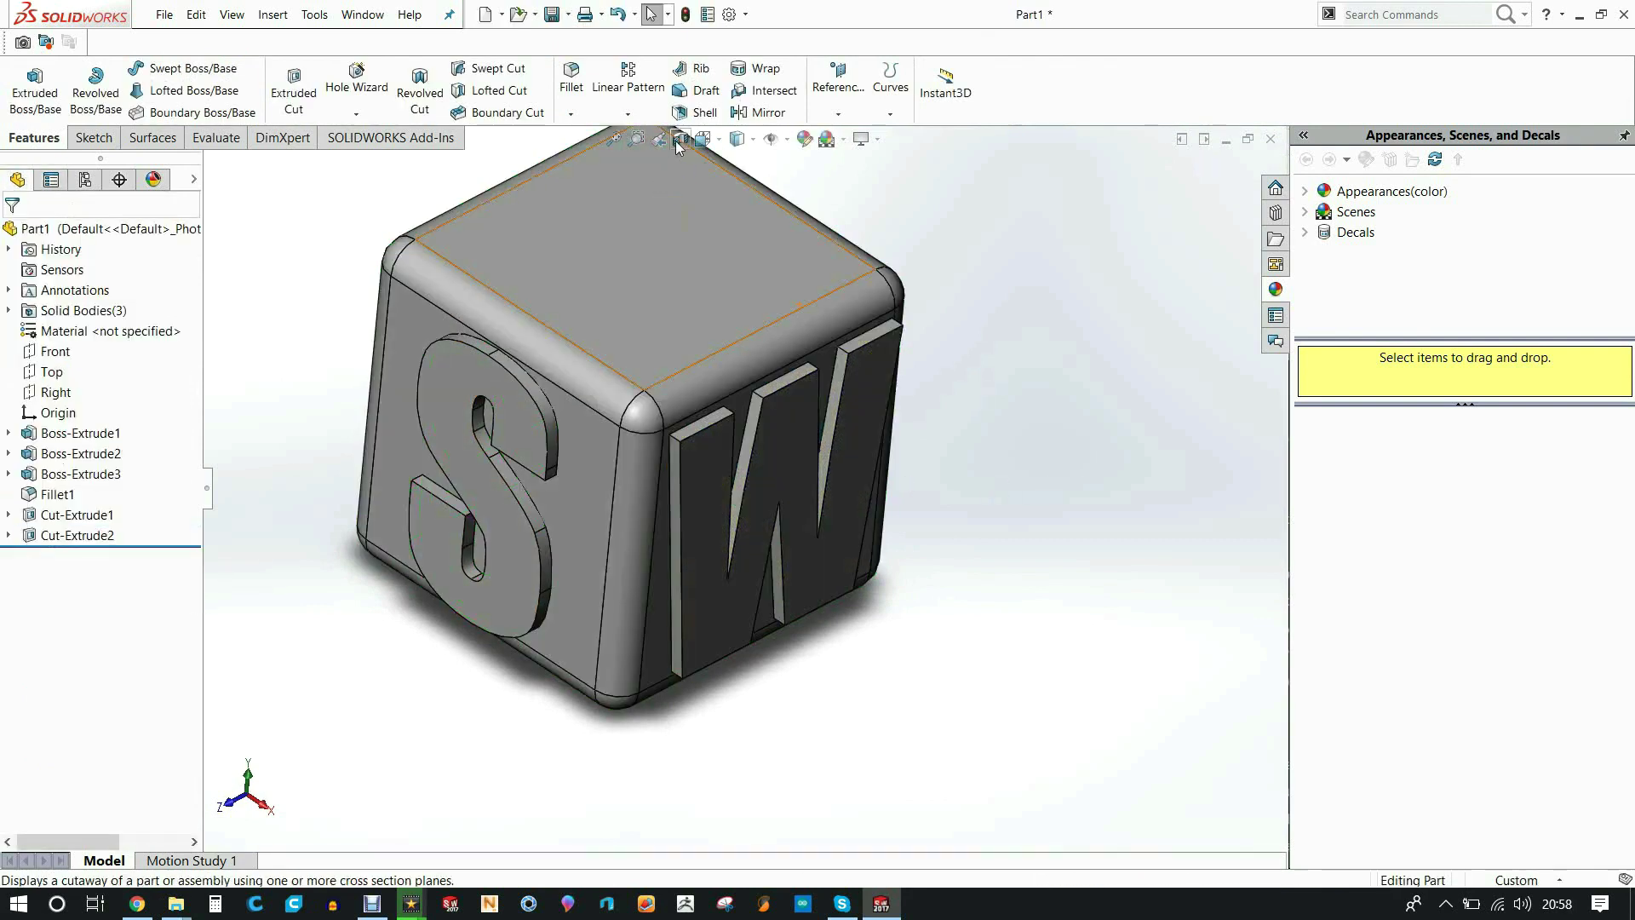
# Inspect the letter slots with a section view and by orbiting and zooming the part
pyautogui.click(679, 139)
pyautogui.moveTo(673, 245); pyautogui.dragTo(812, 531, button='middle')
pyautogui.scroll(-10, 424, 413)
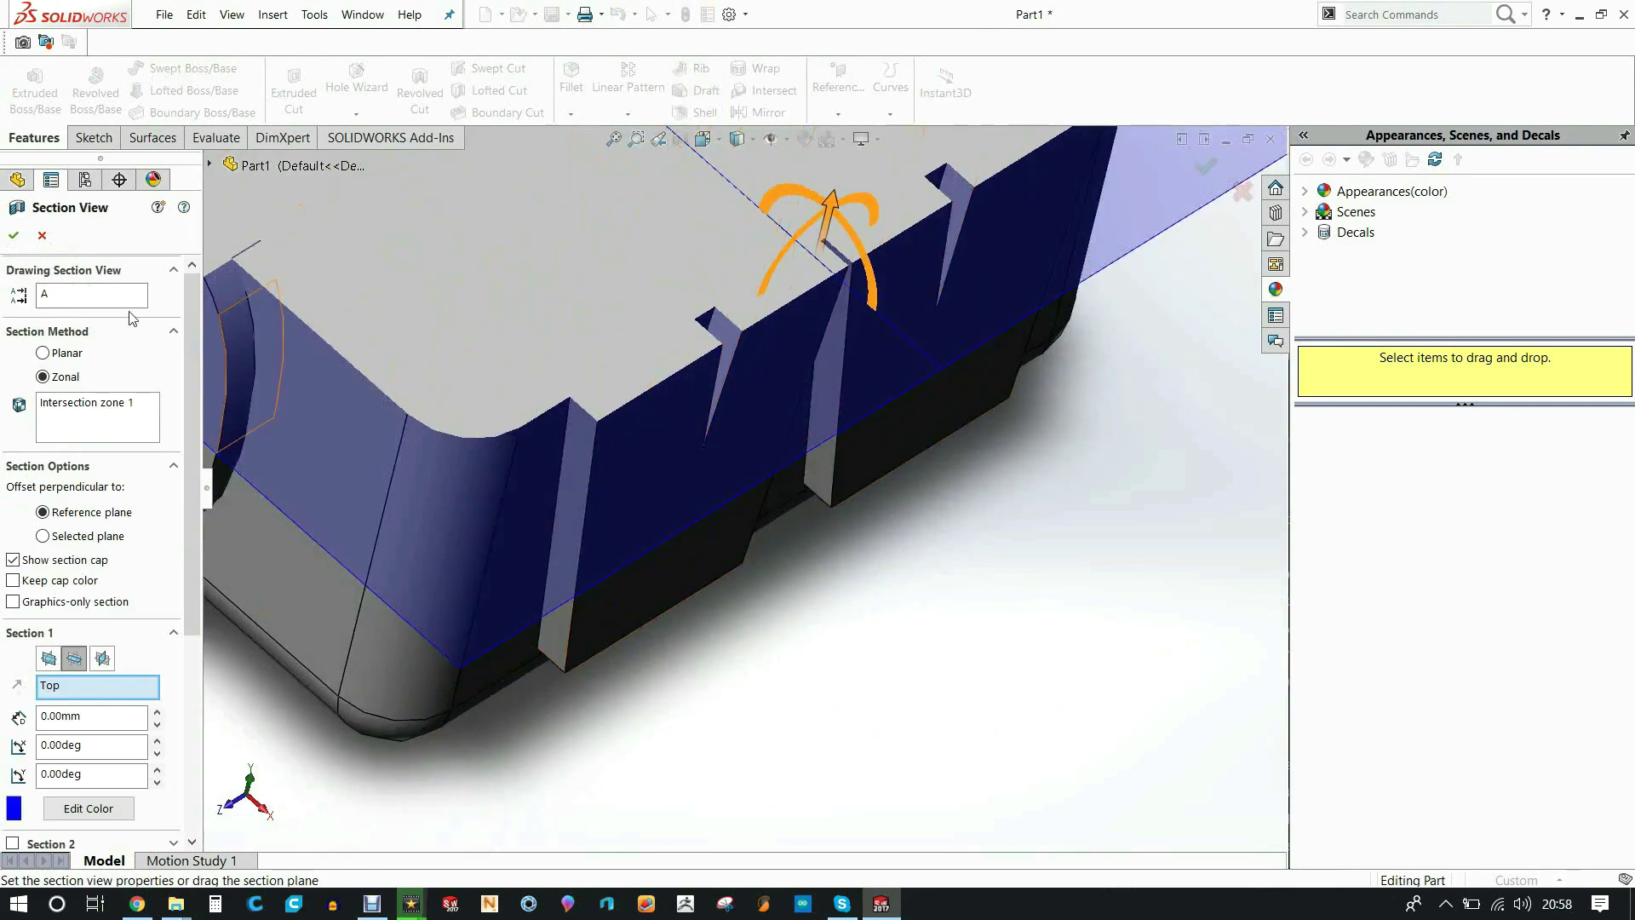
pyautogui.press('Return')
pyautogui.moveTo(647, 477); pyautogui.dragTo(780, 561, button='middle')
pyautogui.scroll(5, 780, 560)
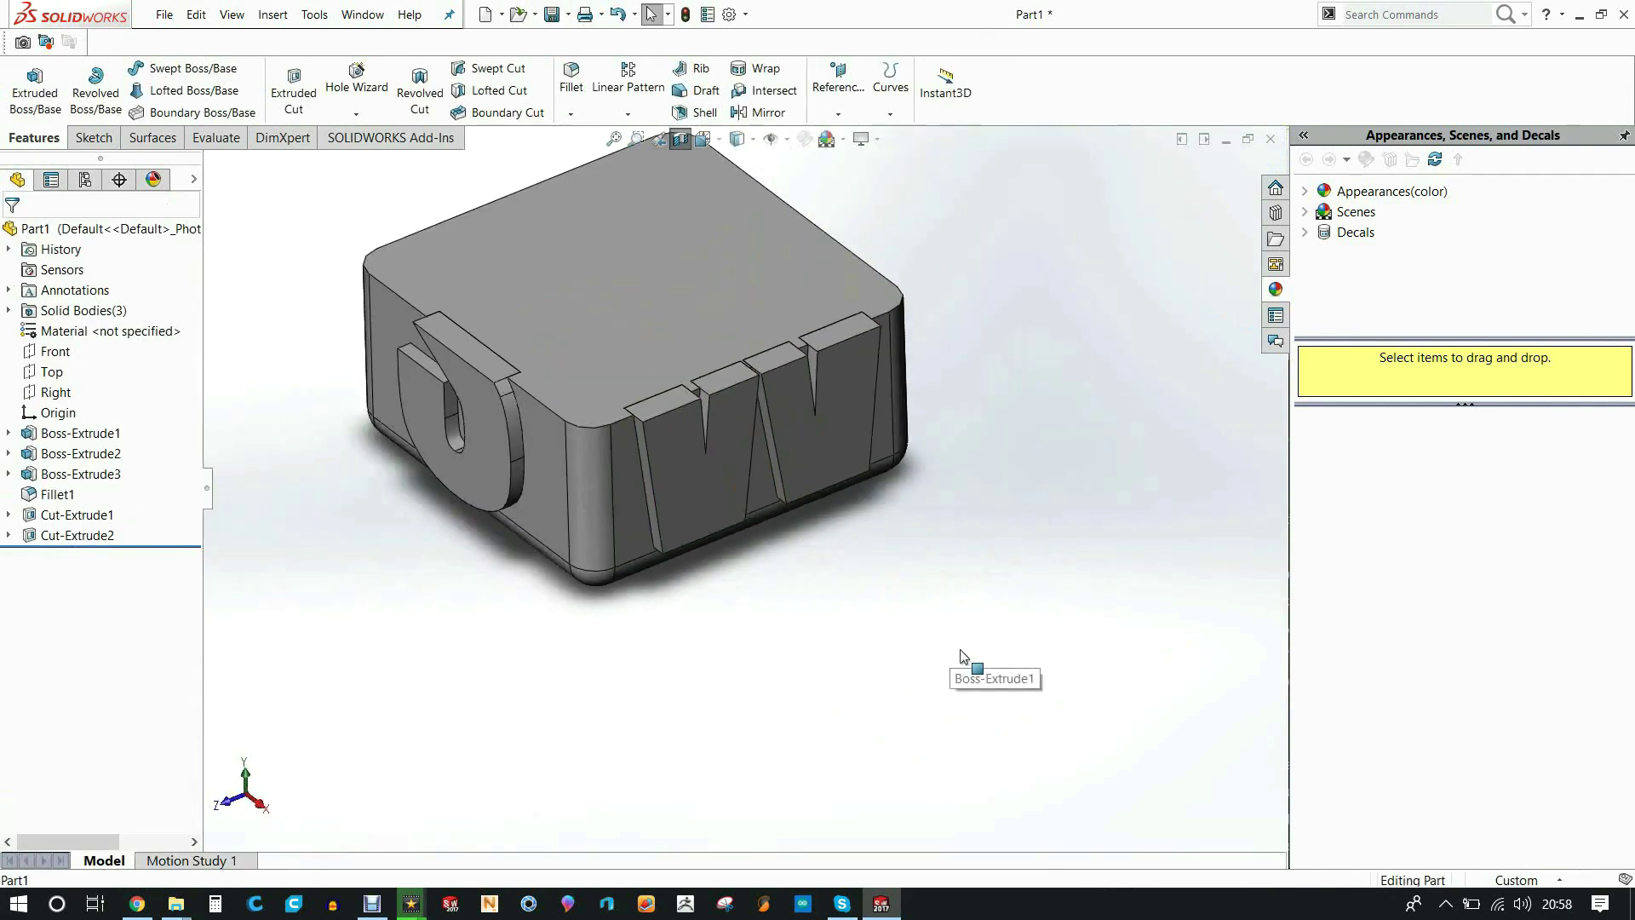
pyautogui.scroll(-4, 678, 364)
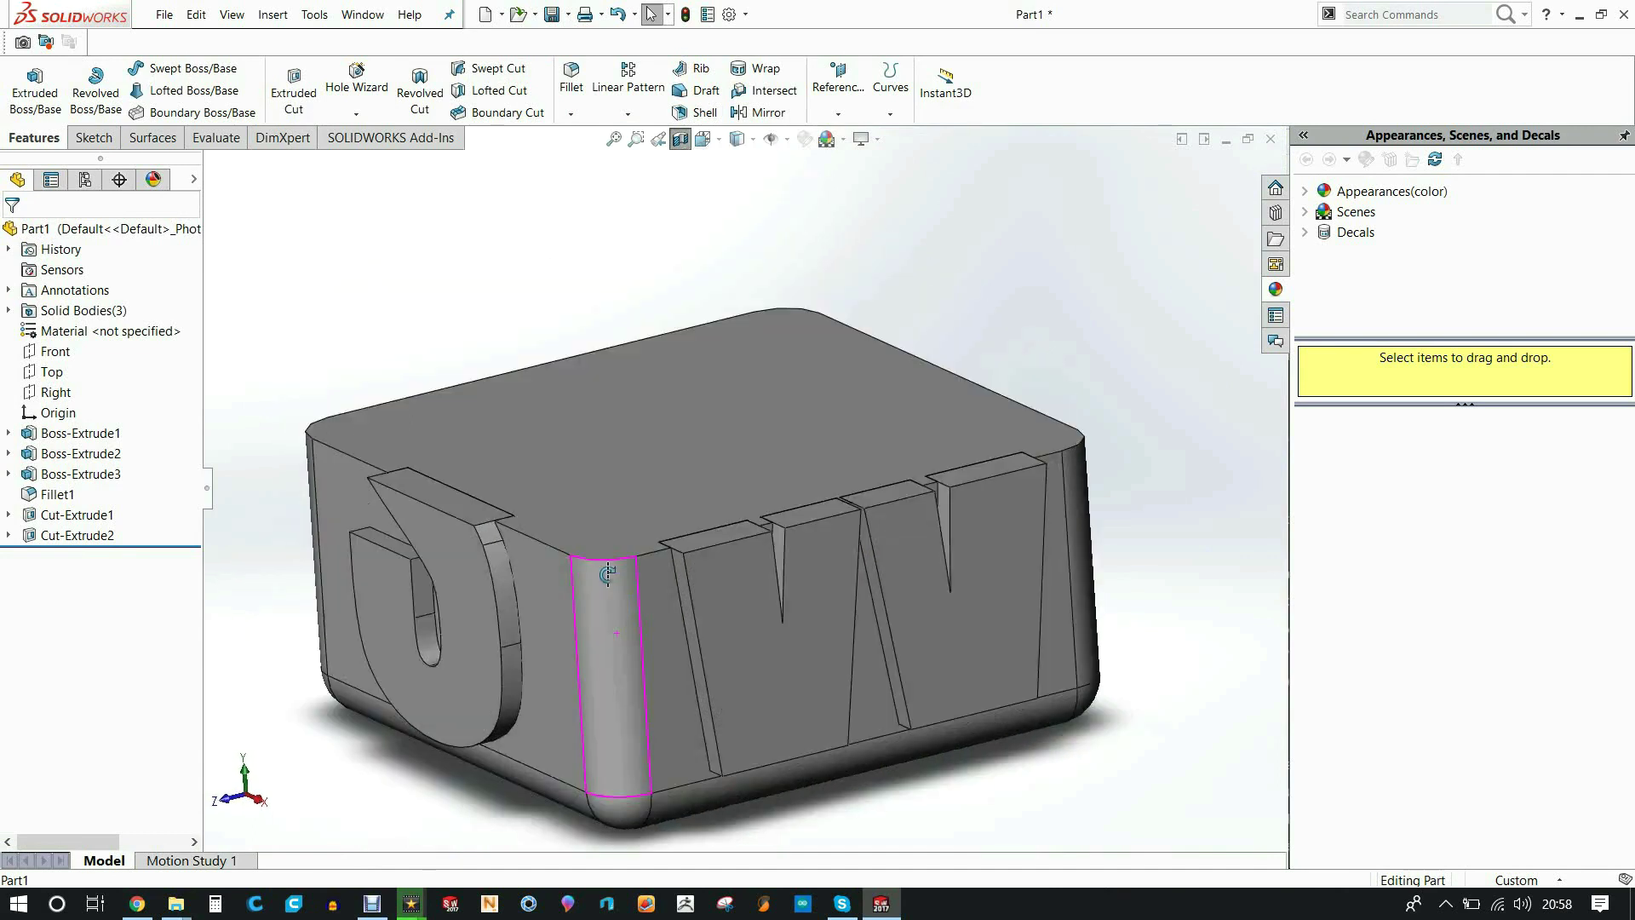
pyautogui.moveTo(607, 575)
pyautogui.mouseDown(button='middle')
pyautogui.moveTo(605, 545)
pyautogui.moveTo(608, 600)
pyautogui.mouseUp(button='middle')
pyautogui.scroll(-4, 785, 293)
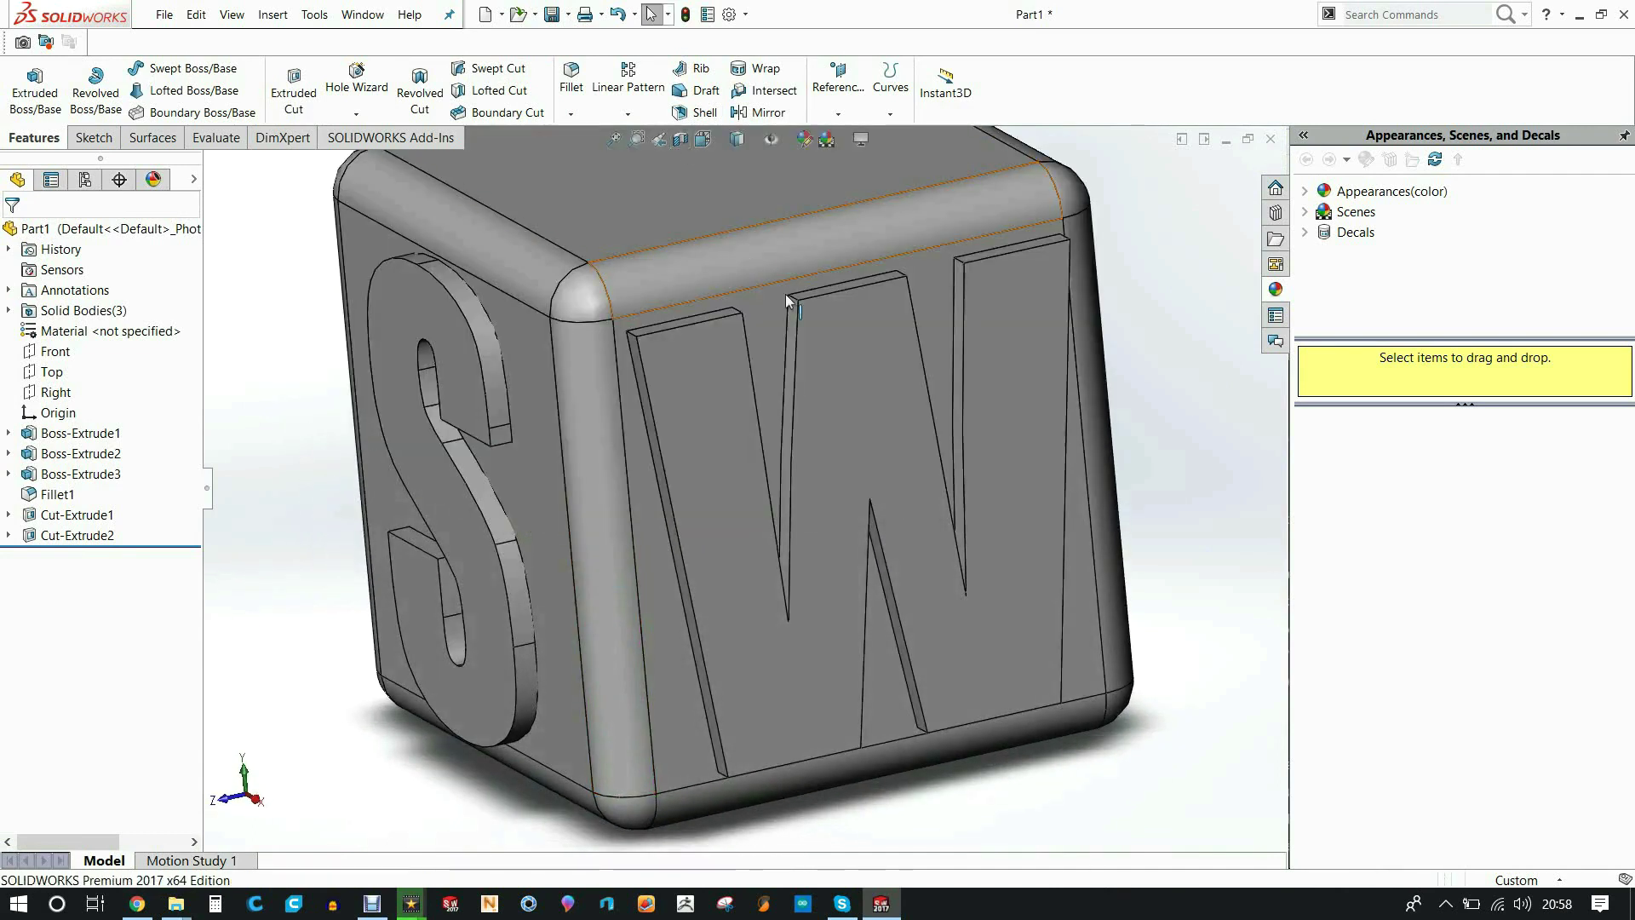
pyautogui.scroll(5, 948, 503)
# Set the part's view orientation to Trimetric
pyautogui.click(753, 140)
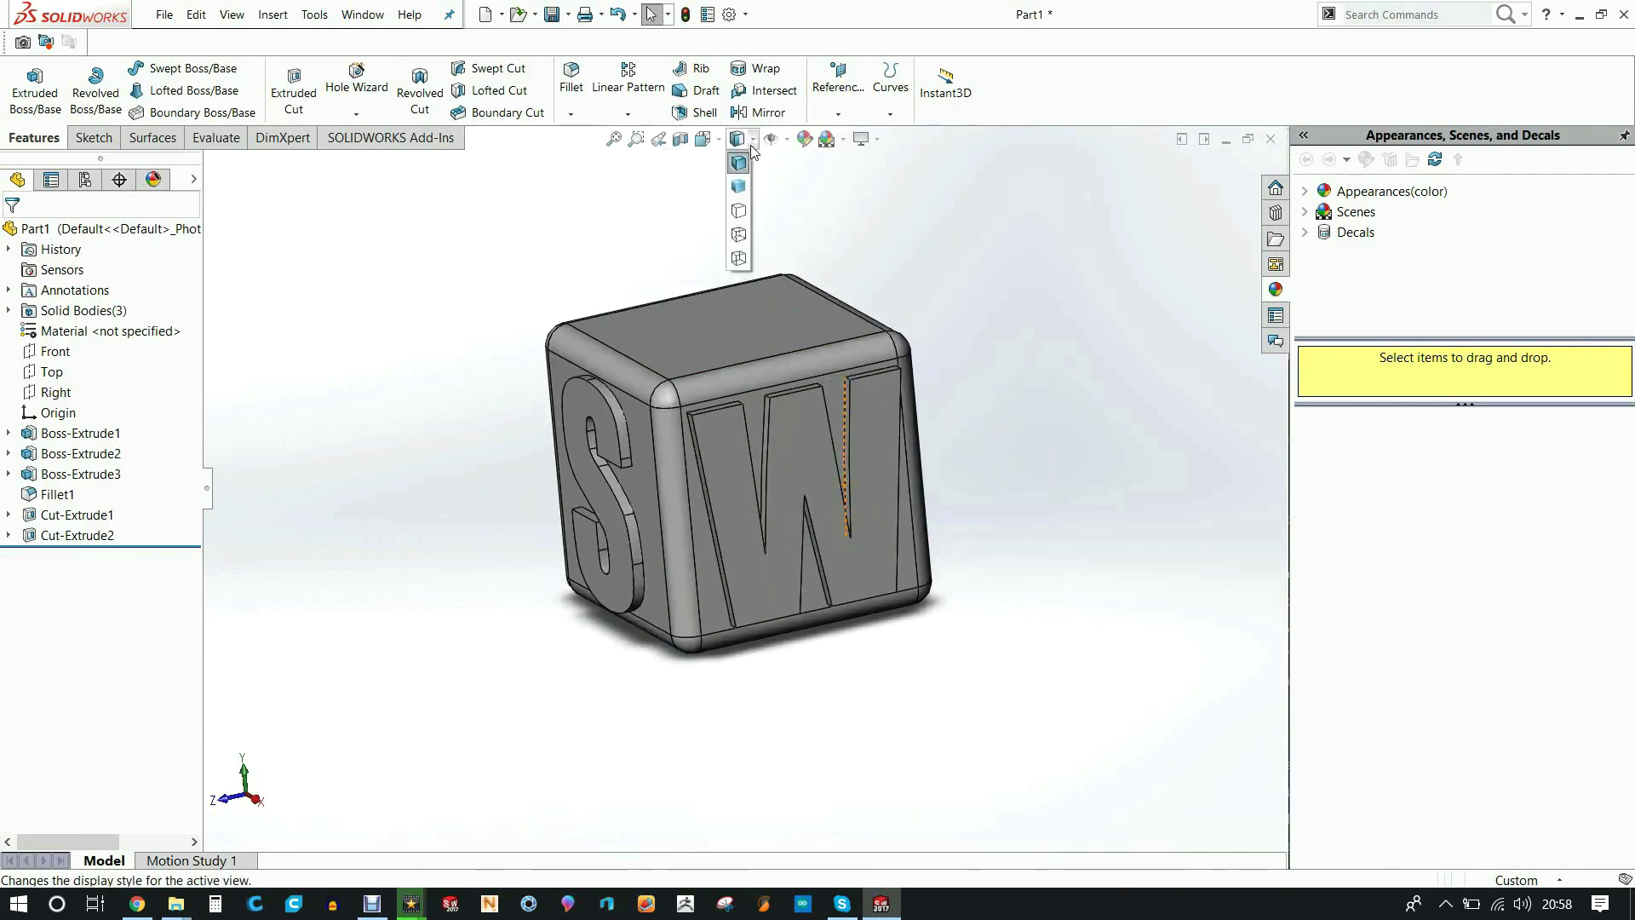
pyautogui.click(703, 139)
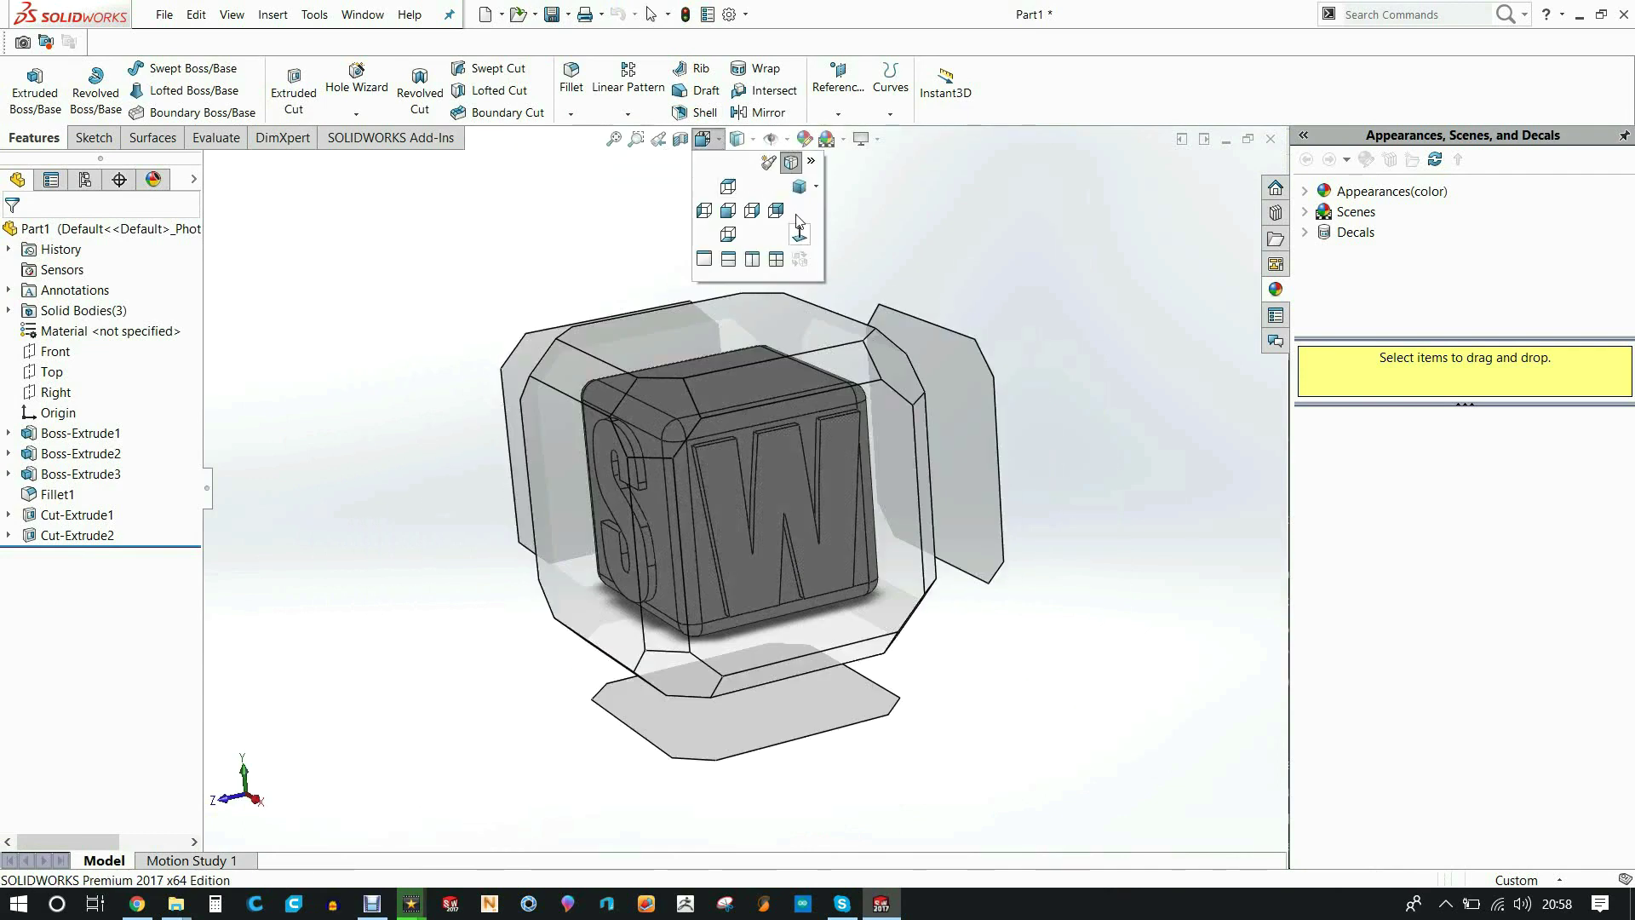
pyautogui.click(797, 189)
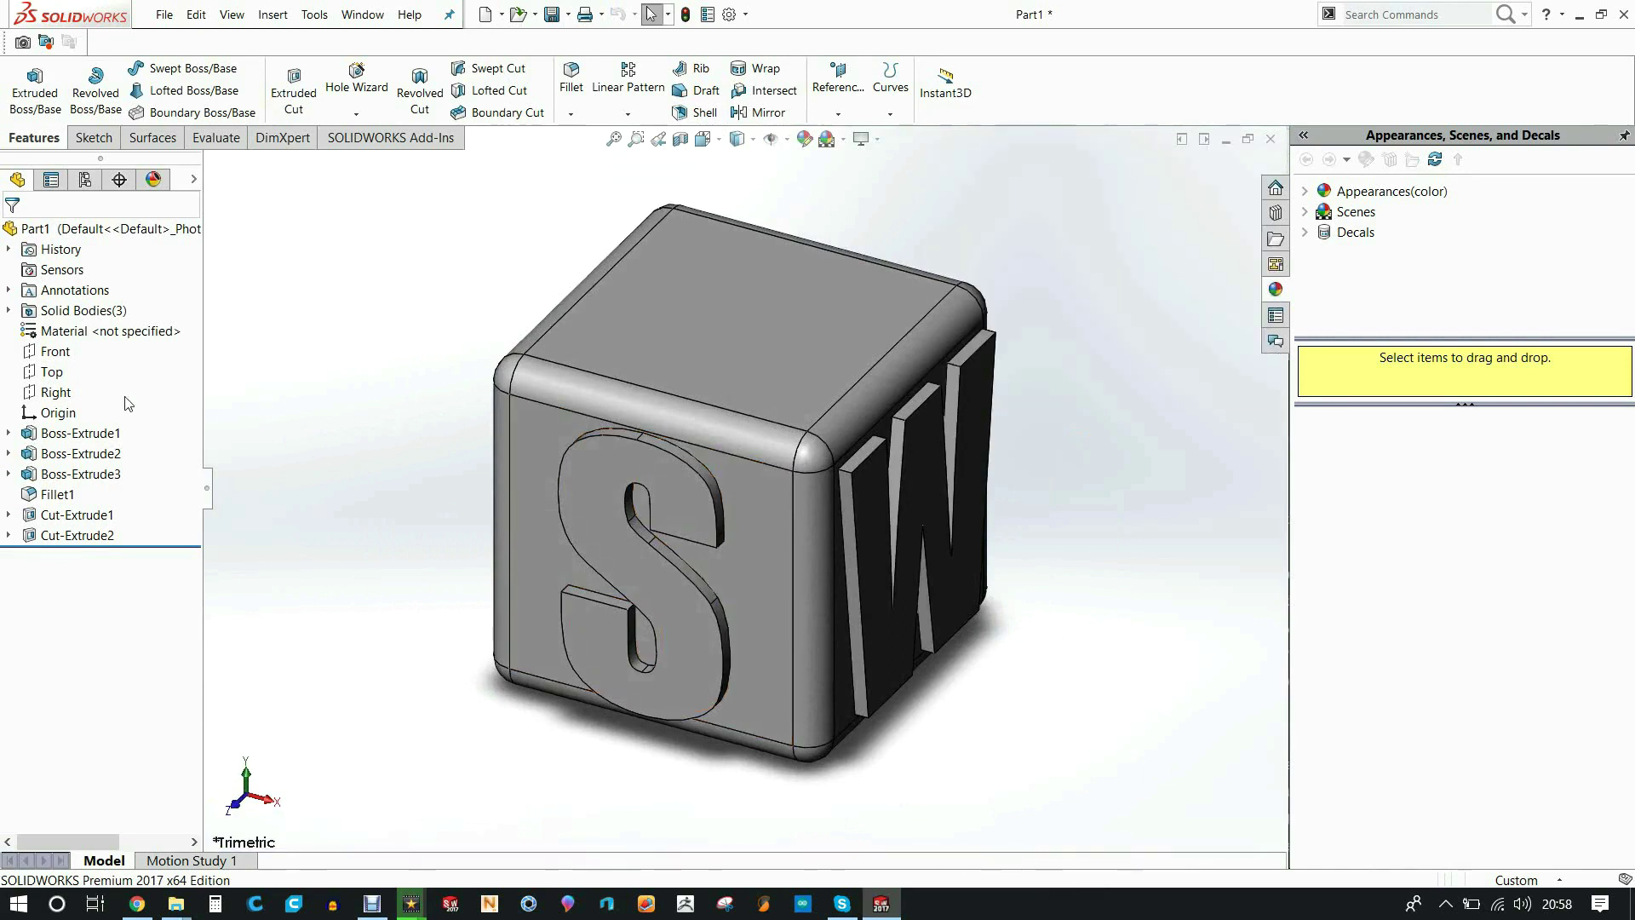
# Give the cube body Cut-Extrude2 a red appearance
pyautogui.click(10, 311)
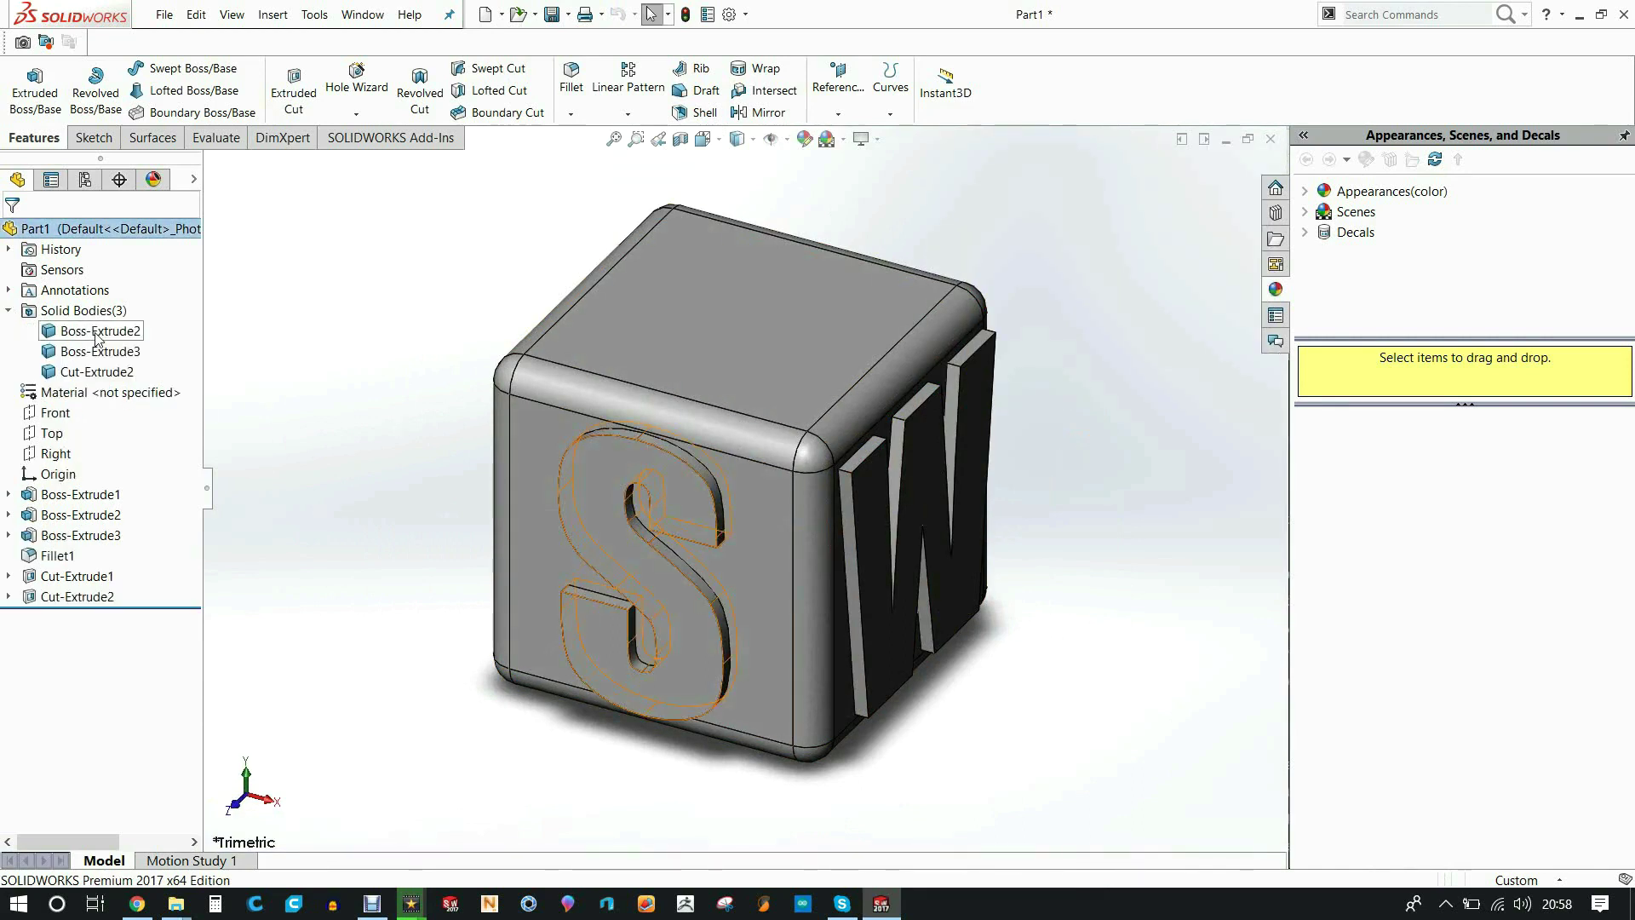
pyautogui.click(89, 372)
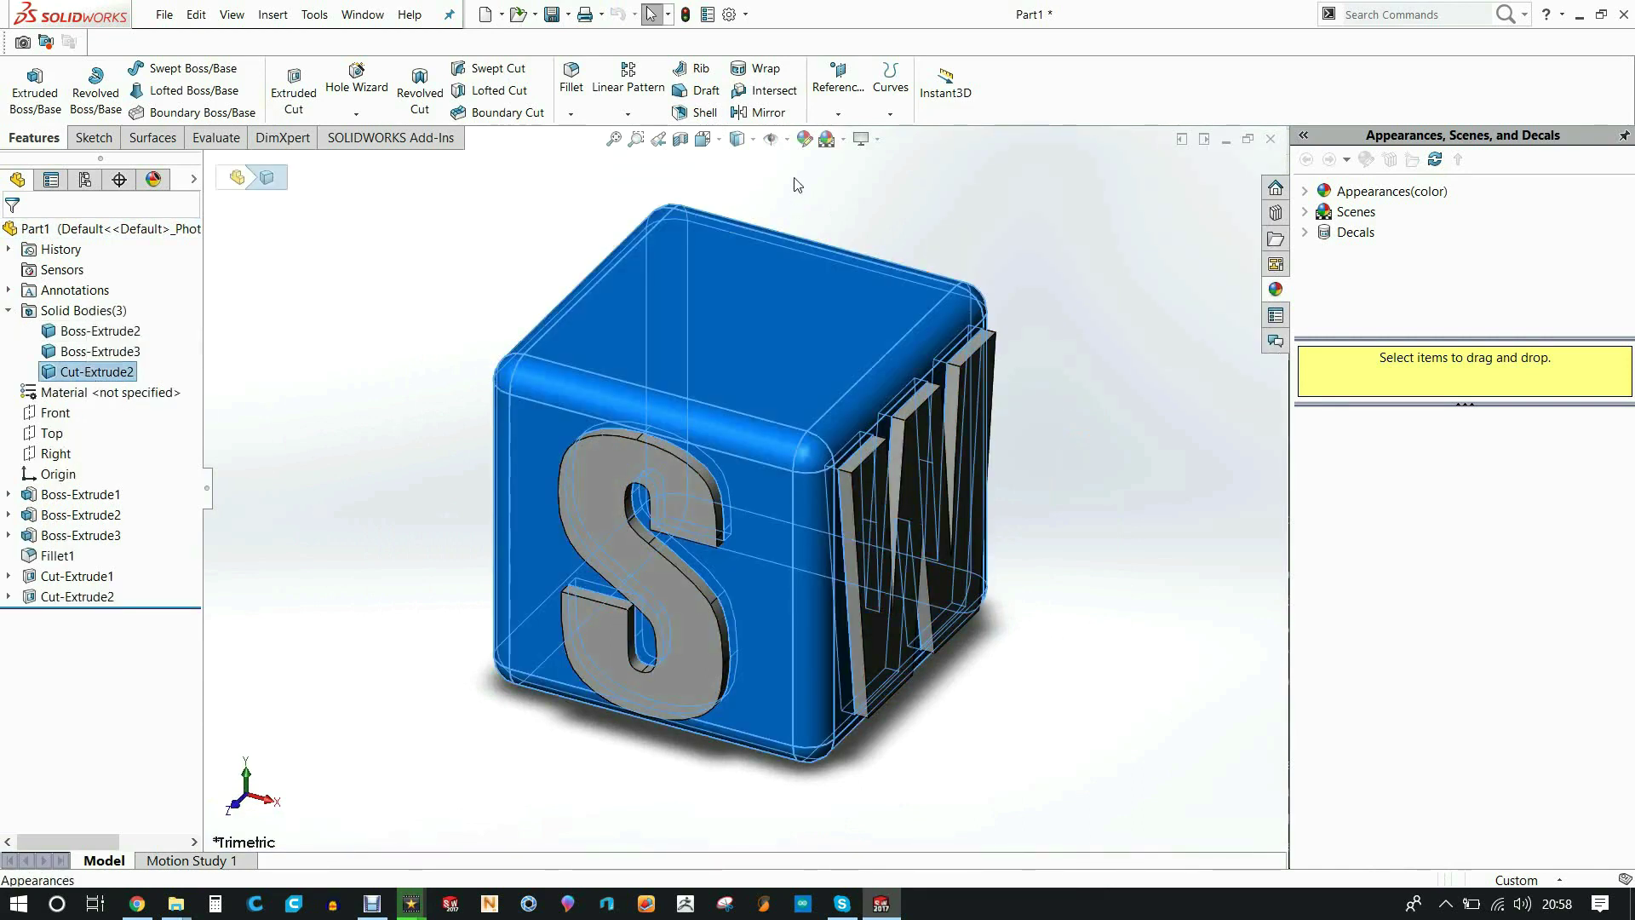
pyautogui.click(804, 138)
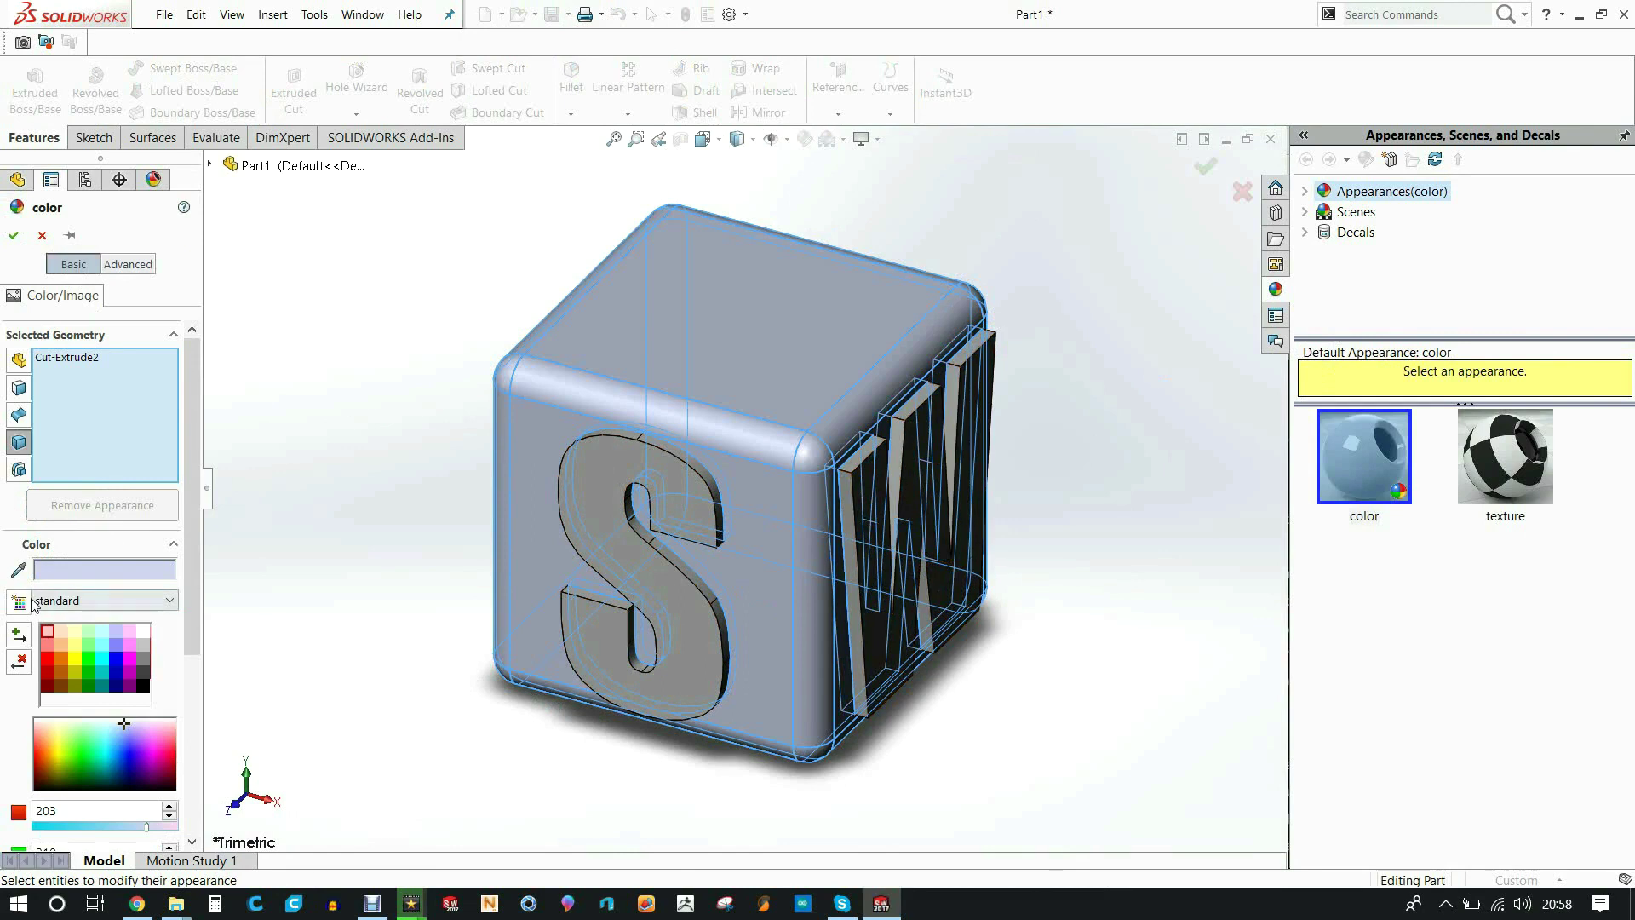
pyautogui.click(49, 658)
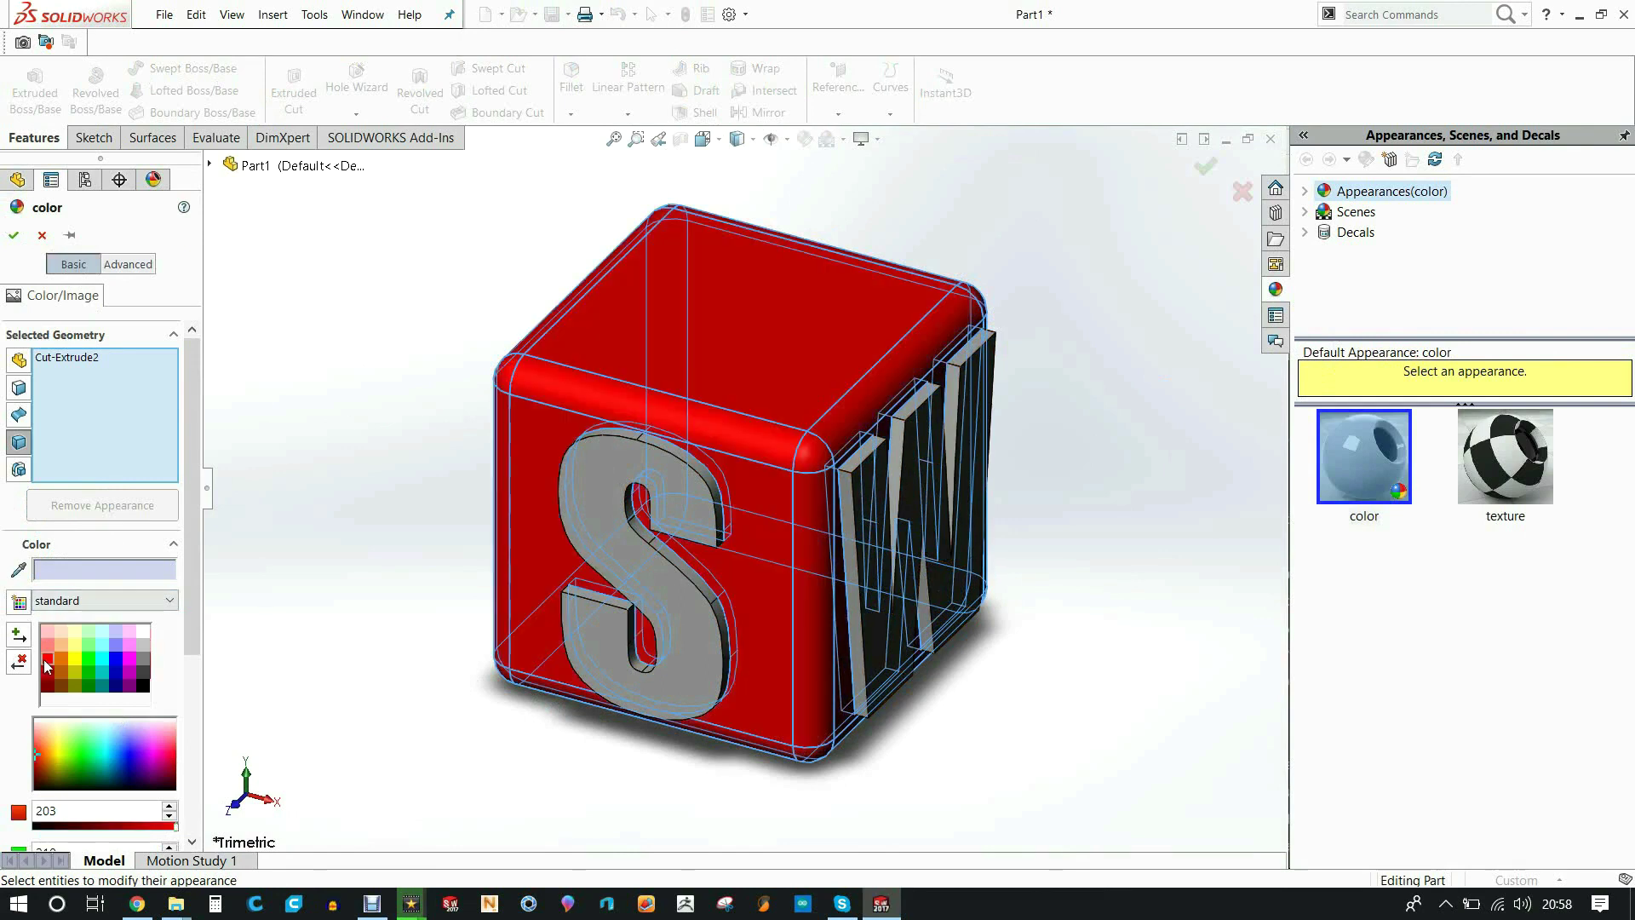
pyautogui.click(16, 236)
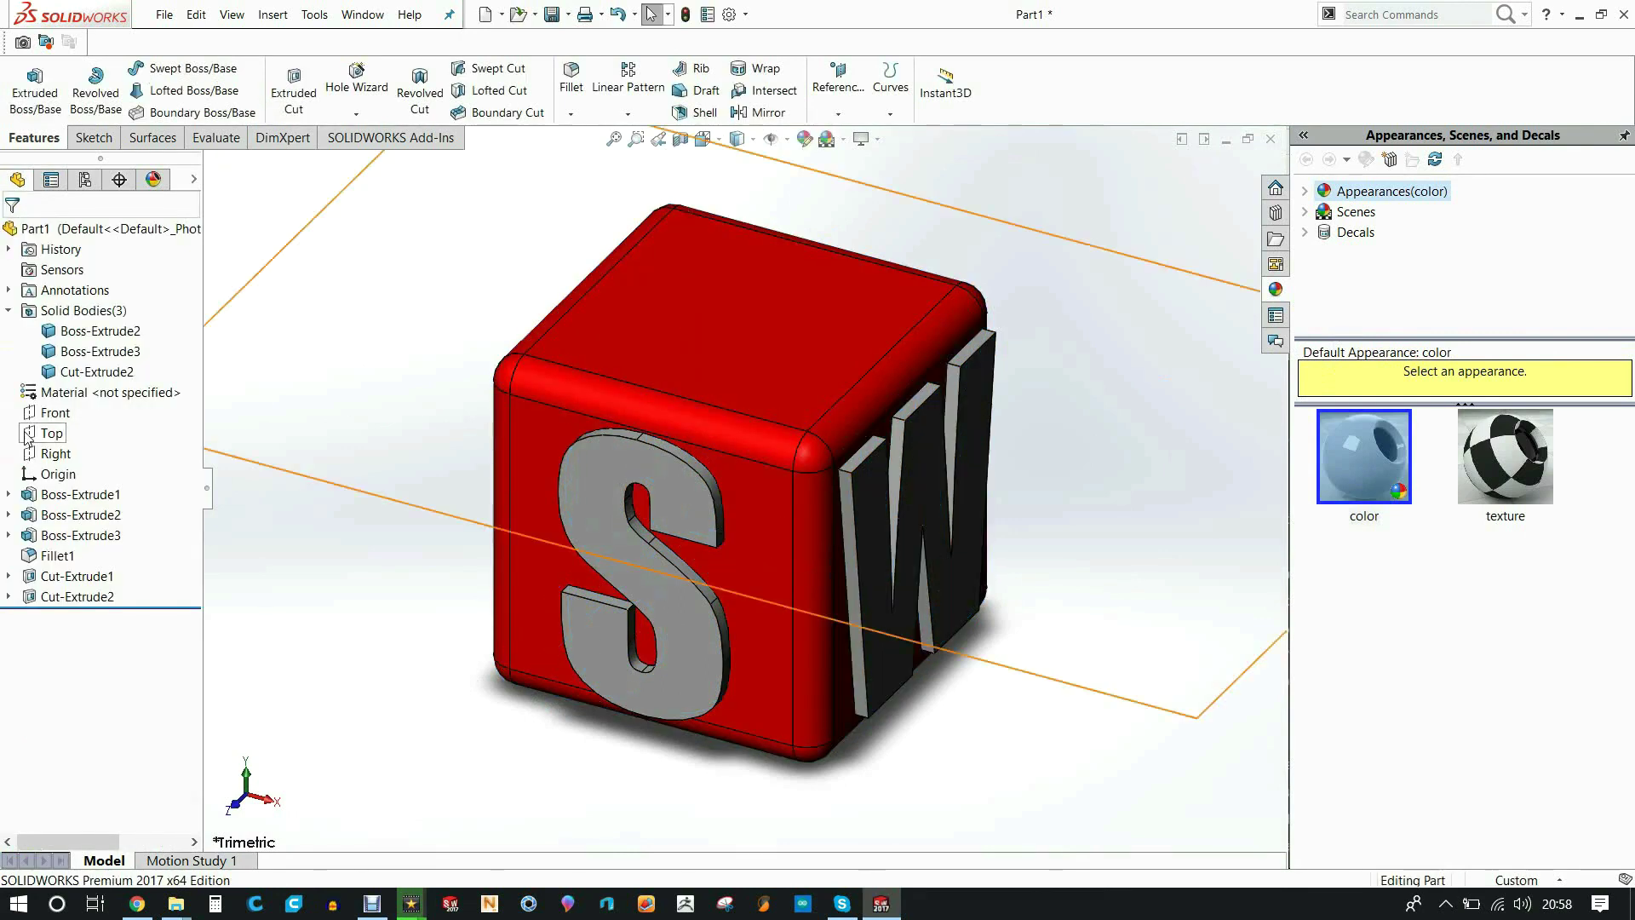
# Give the W and S letter bodies a white appearance
pyautogui.click(75, 356)
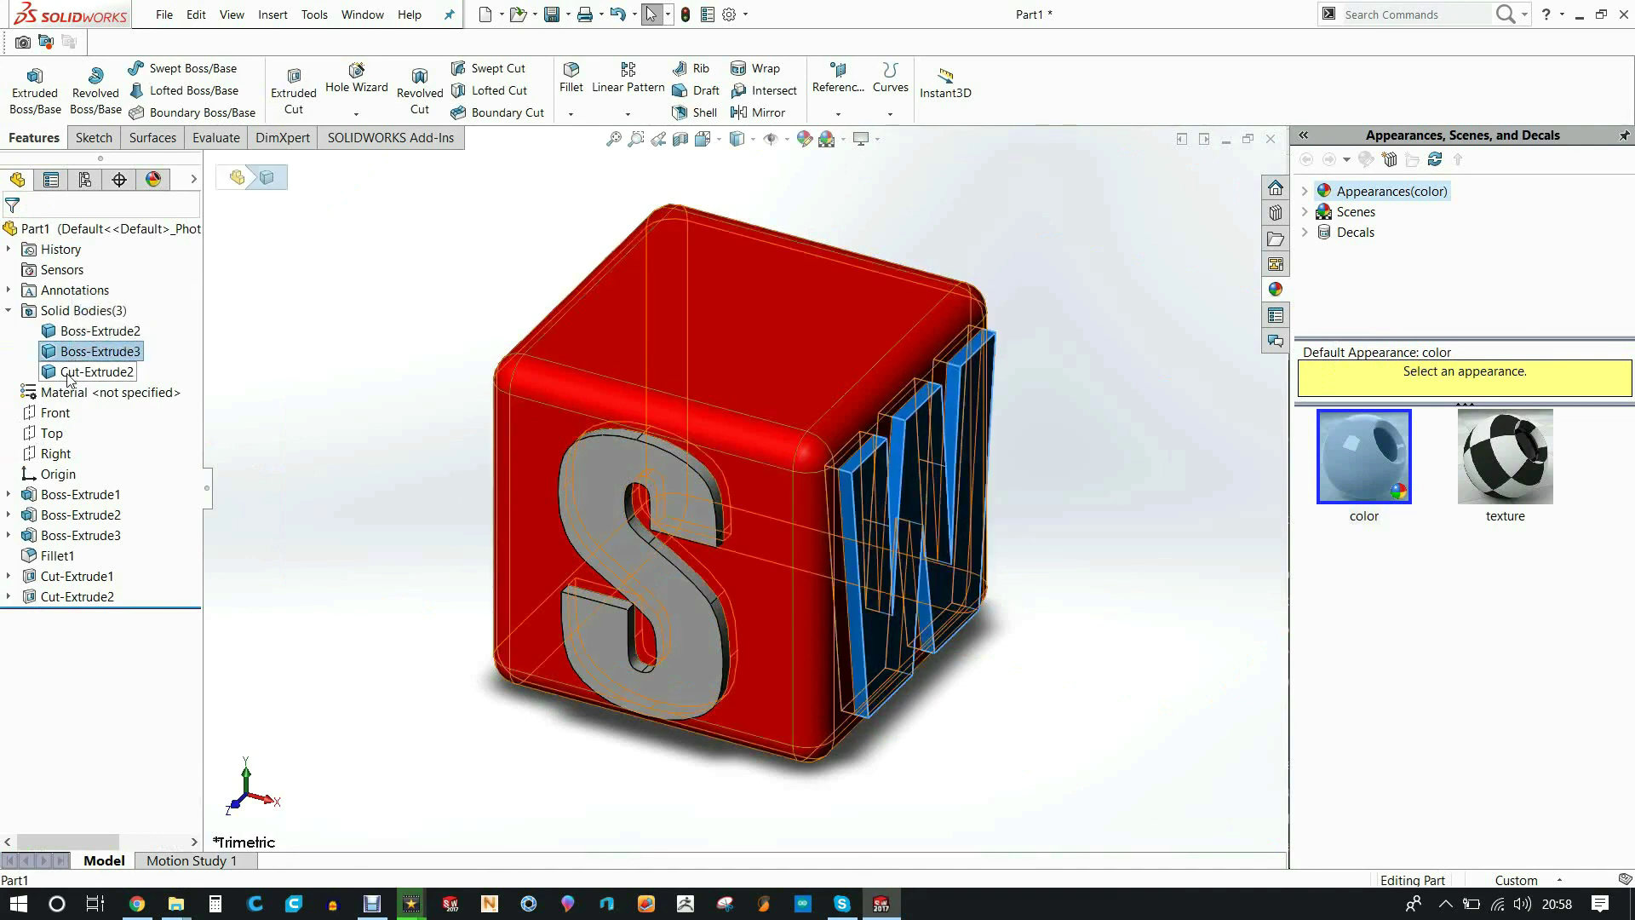
pyautogui.keyDown('ctrl'); pyautogui.click(73, 332); pyautogui.keyUp('ctrl')
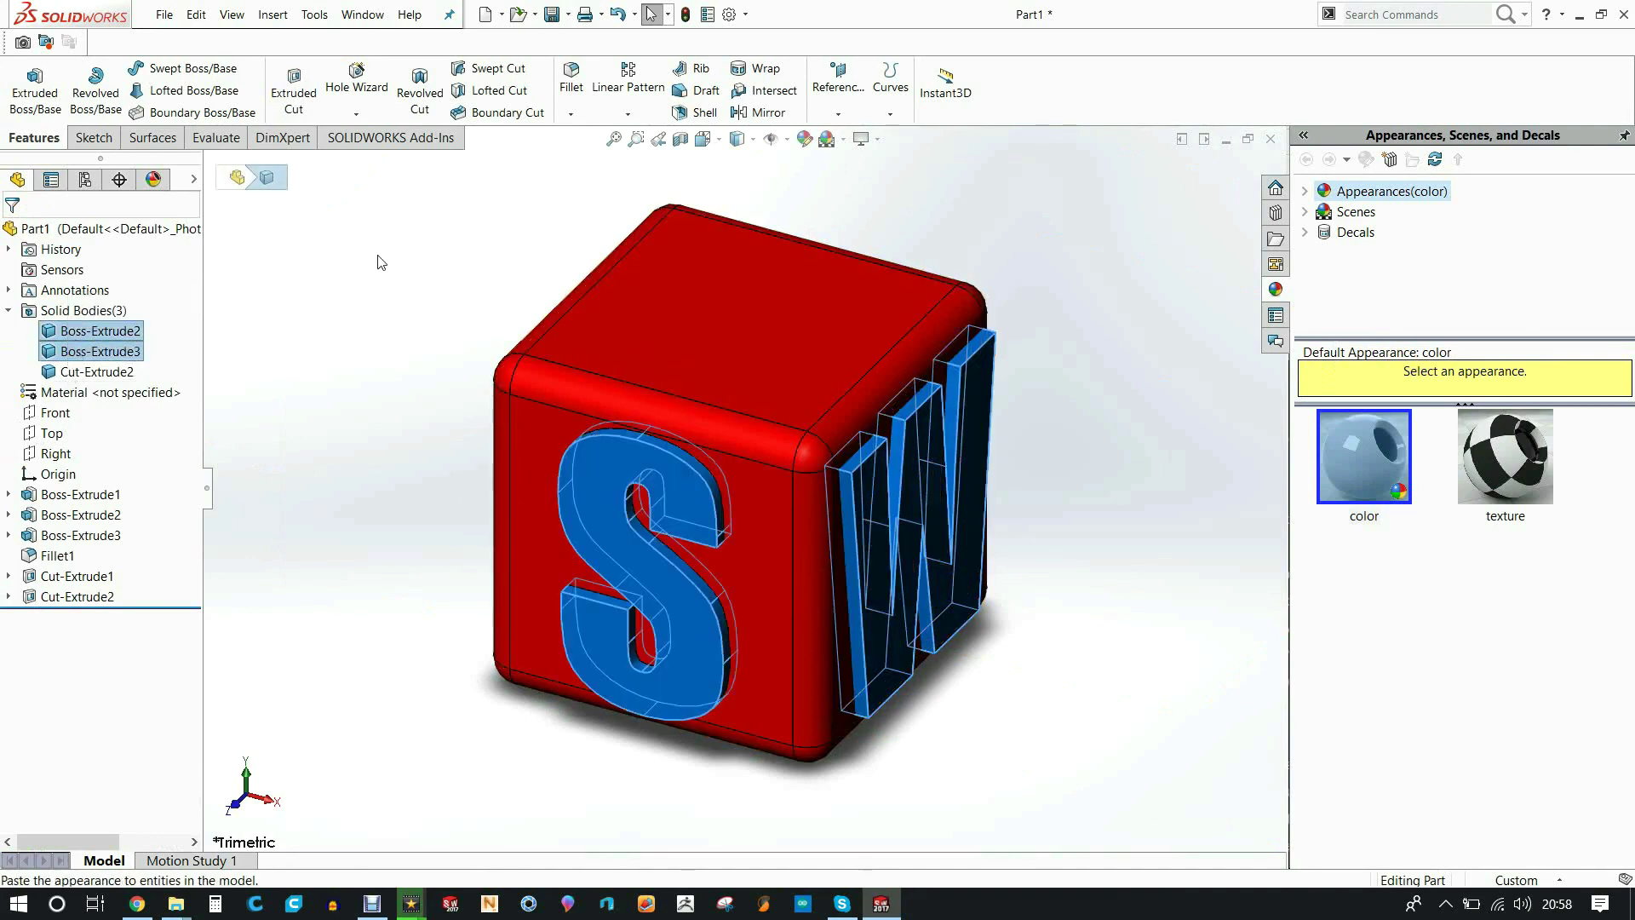
pyautogui.click(807, 143)
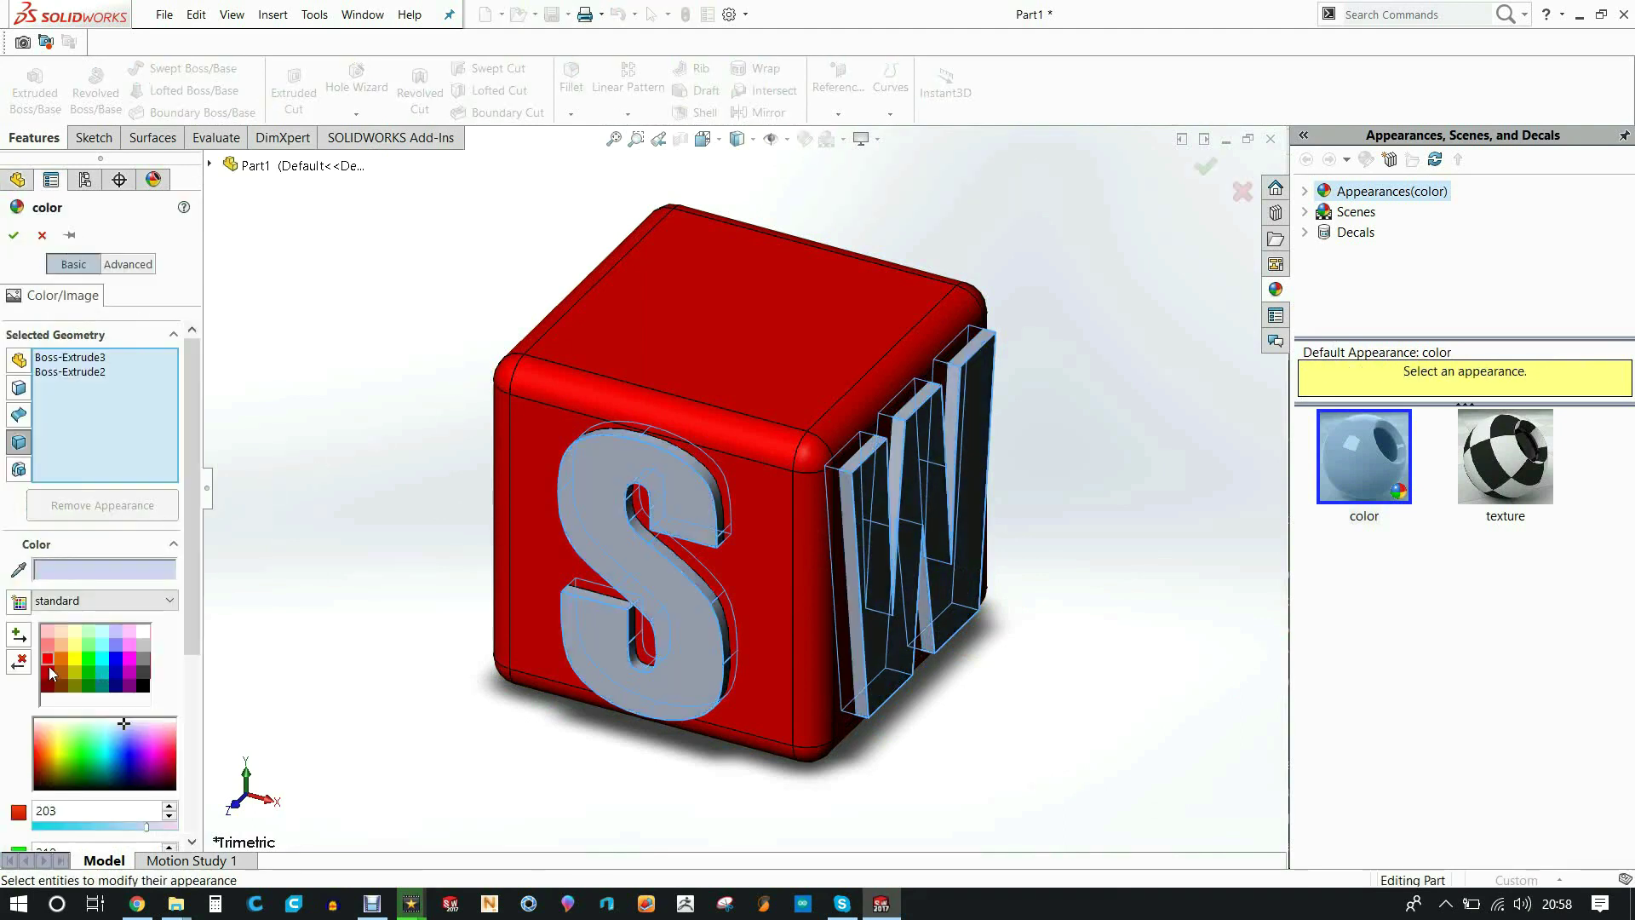
pyautogui.click(142, 632)
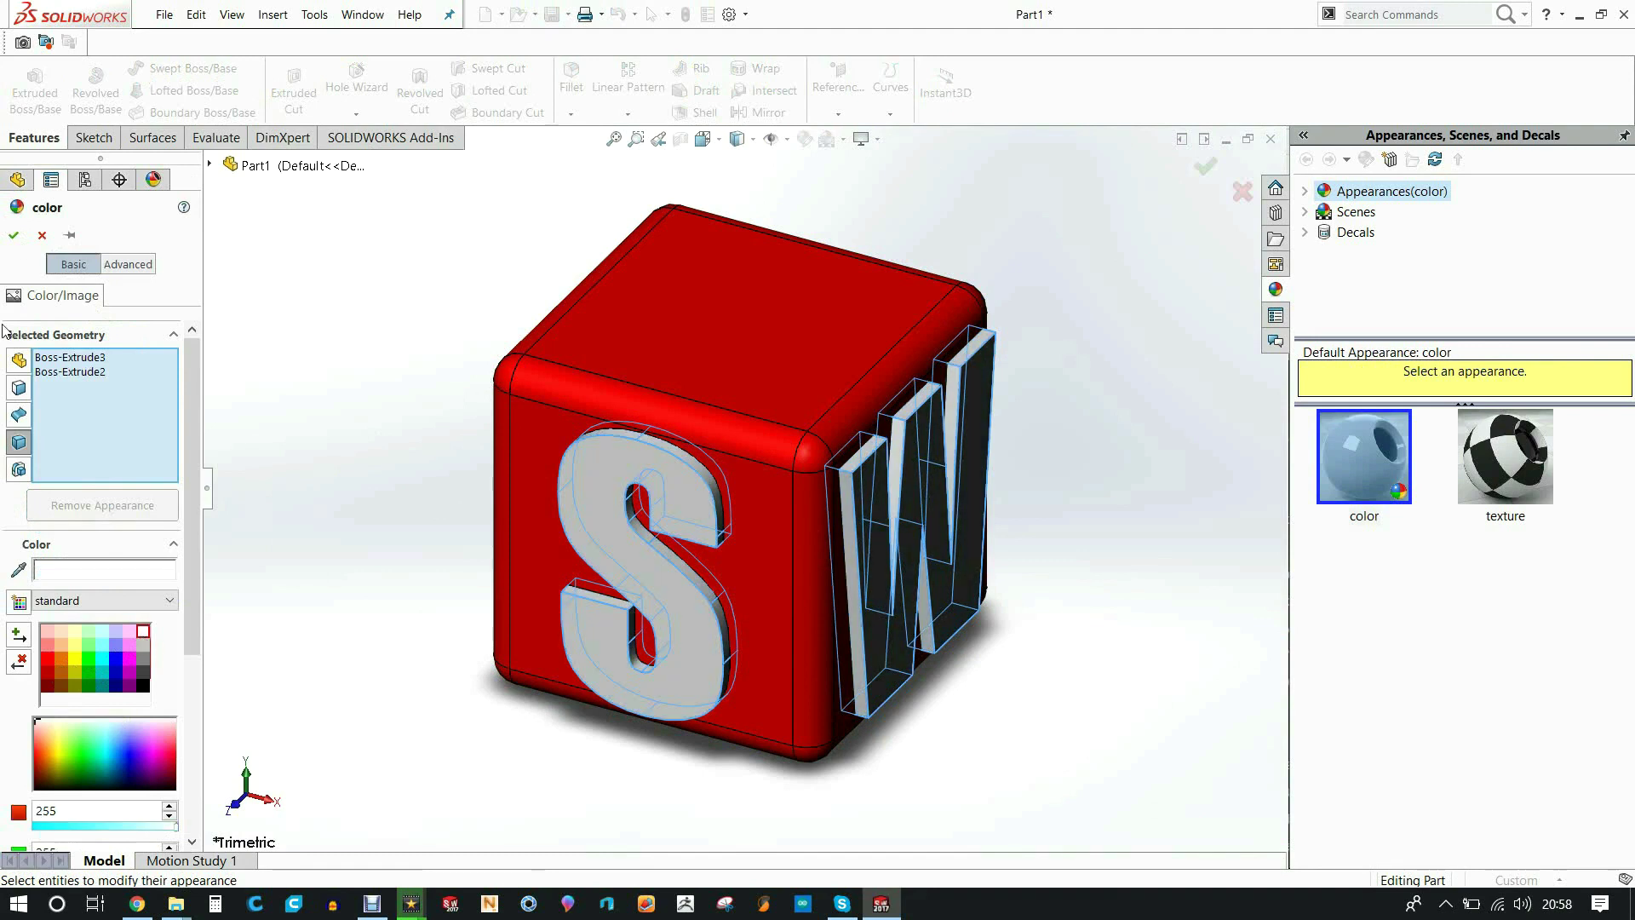
pyautogui.click(12, 233)
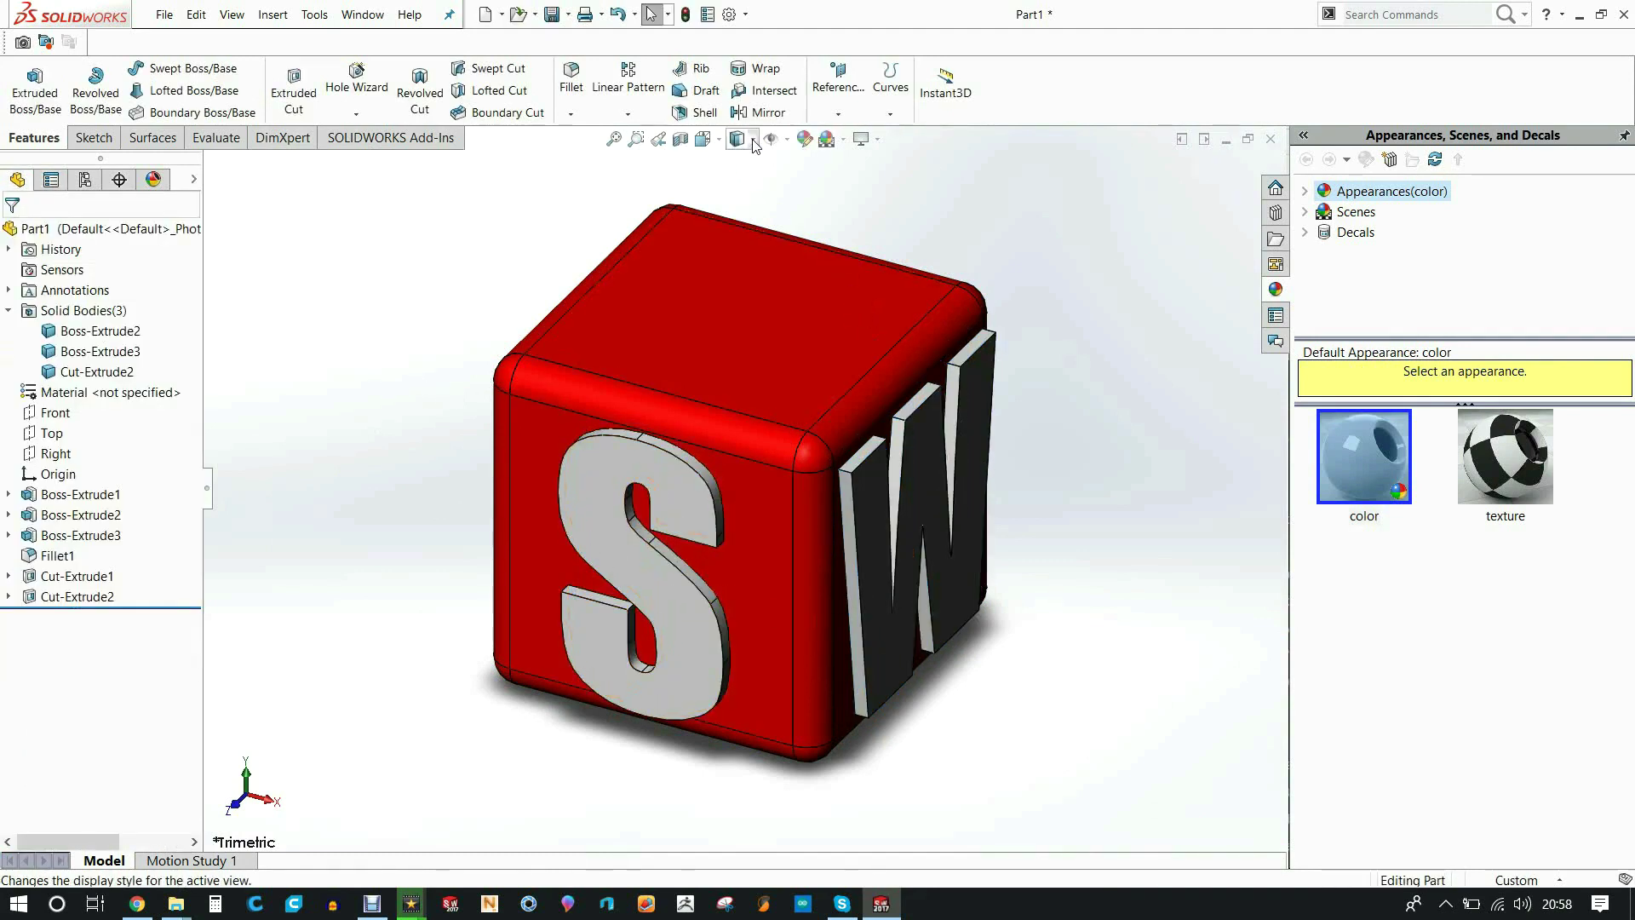
# Switch to the isometric view, tilt it slightly, and select the cube body
pyautogui.click(703, 139)
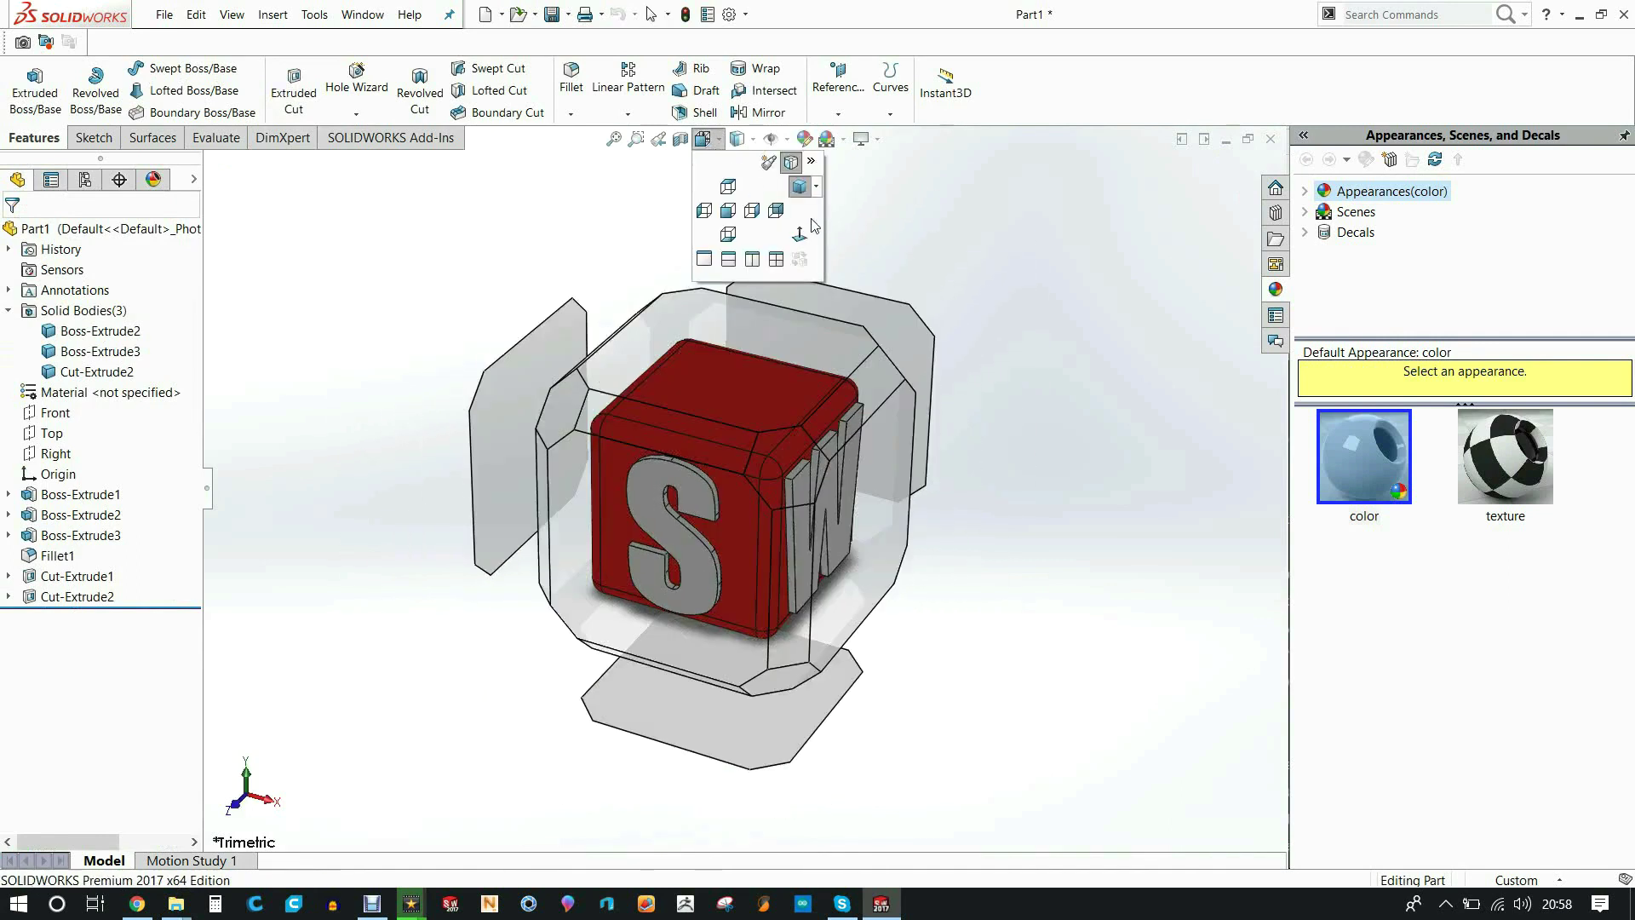
pyautogui.click(815, 186)
pyautogui.click(847, 212)
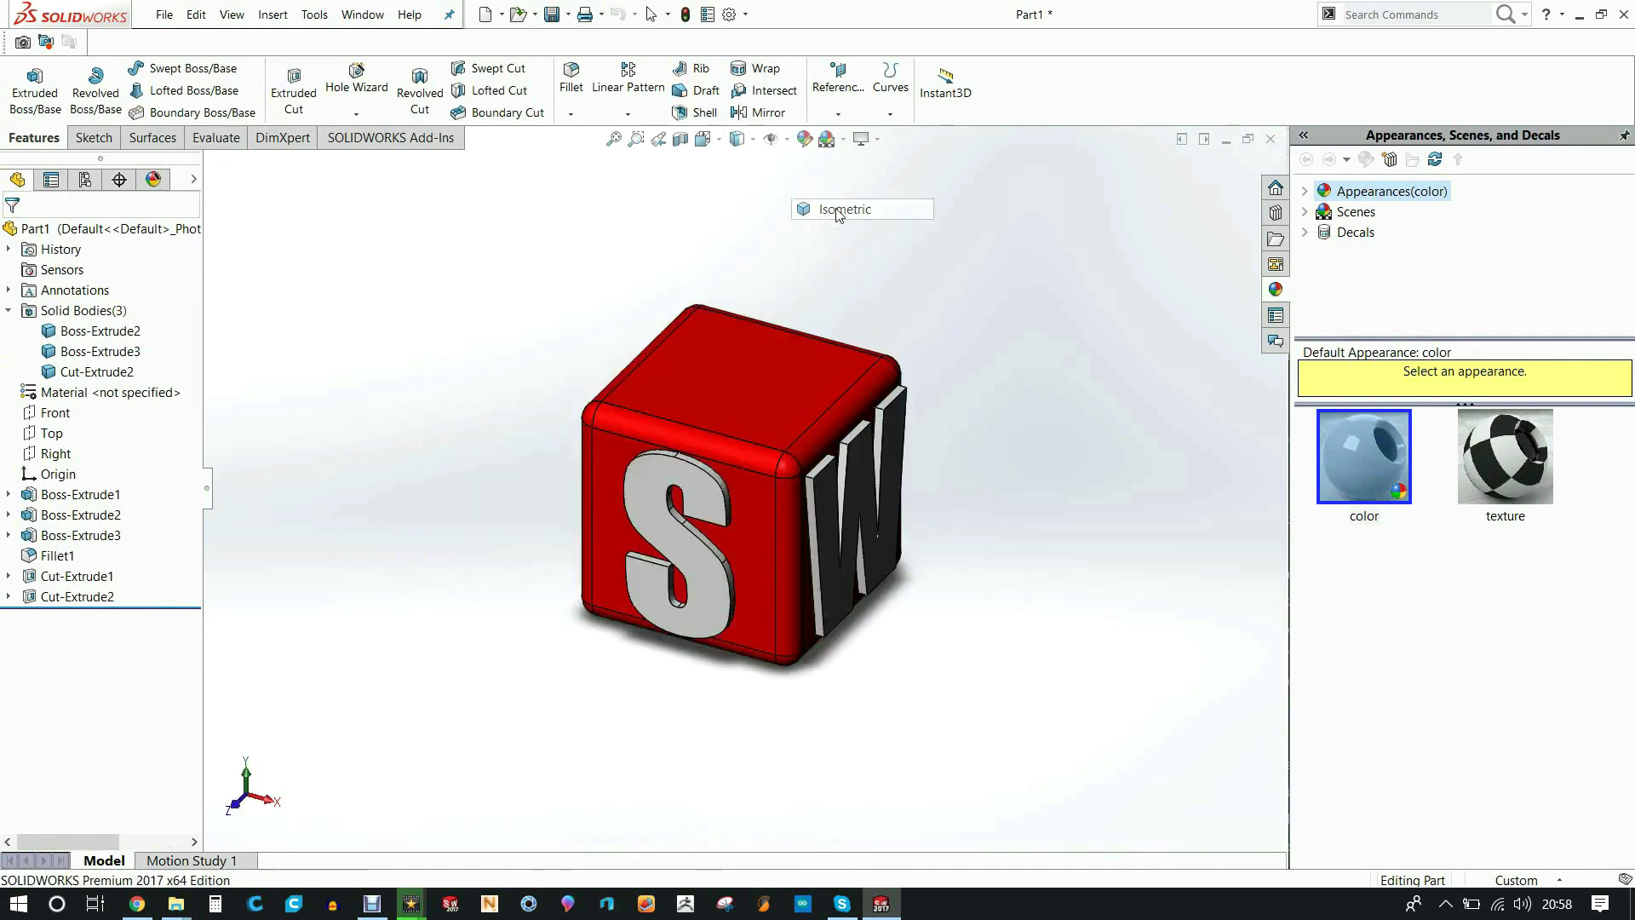
pyautogui.moveTo(1004, 446); pyautogui.dragTo(989, 441, button='middle')
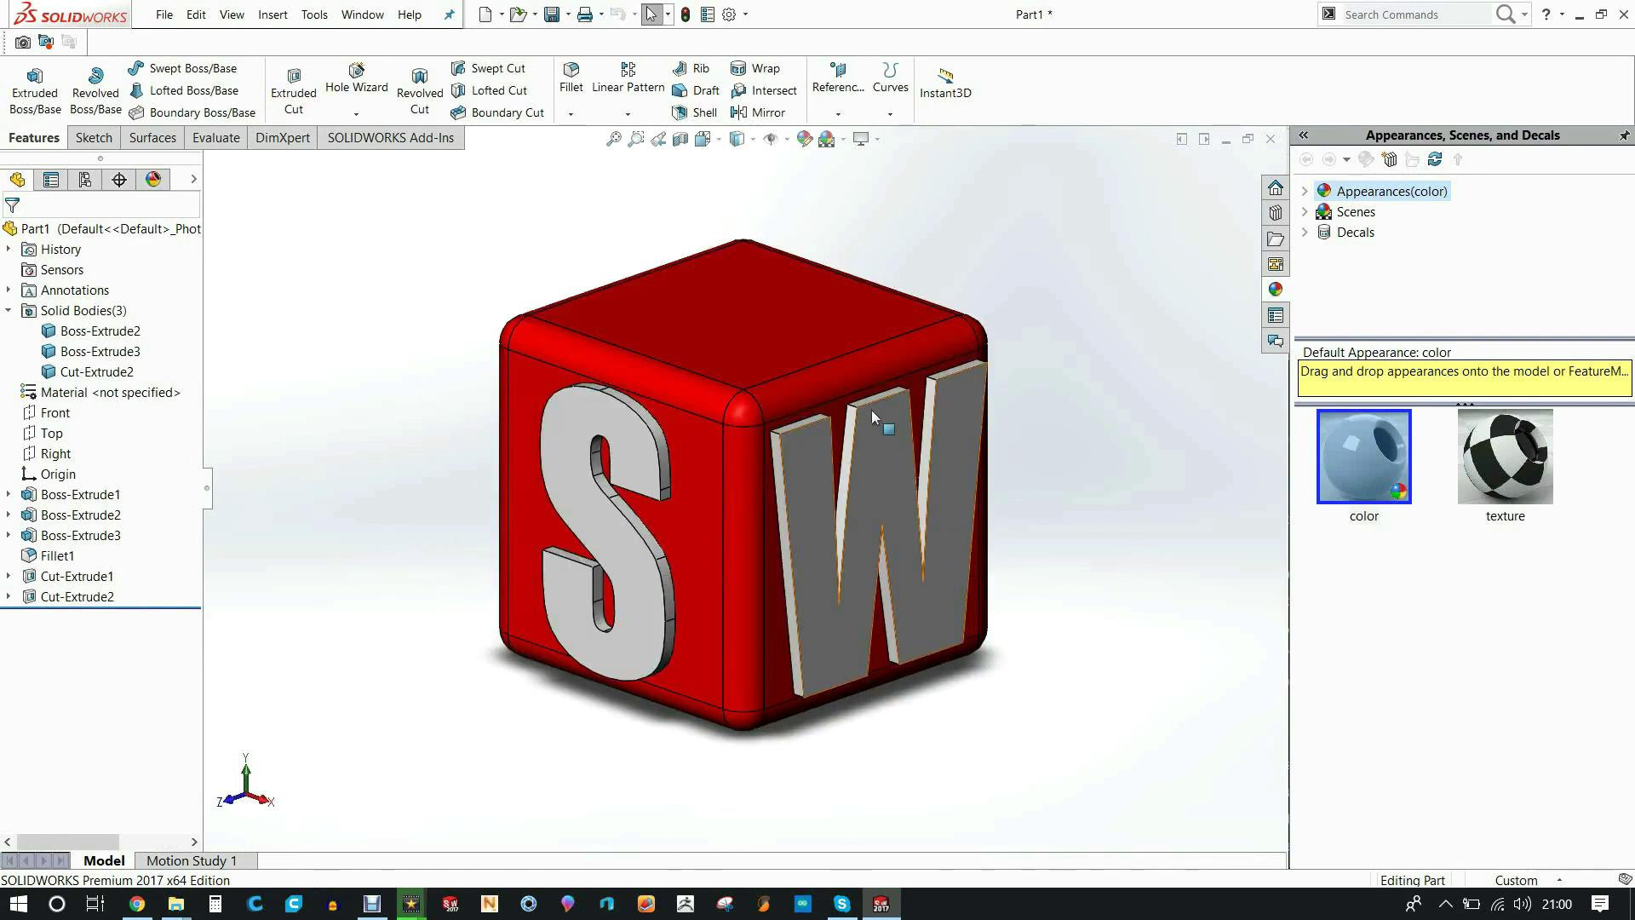
pyautogui.click(766, 339)
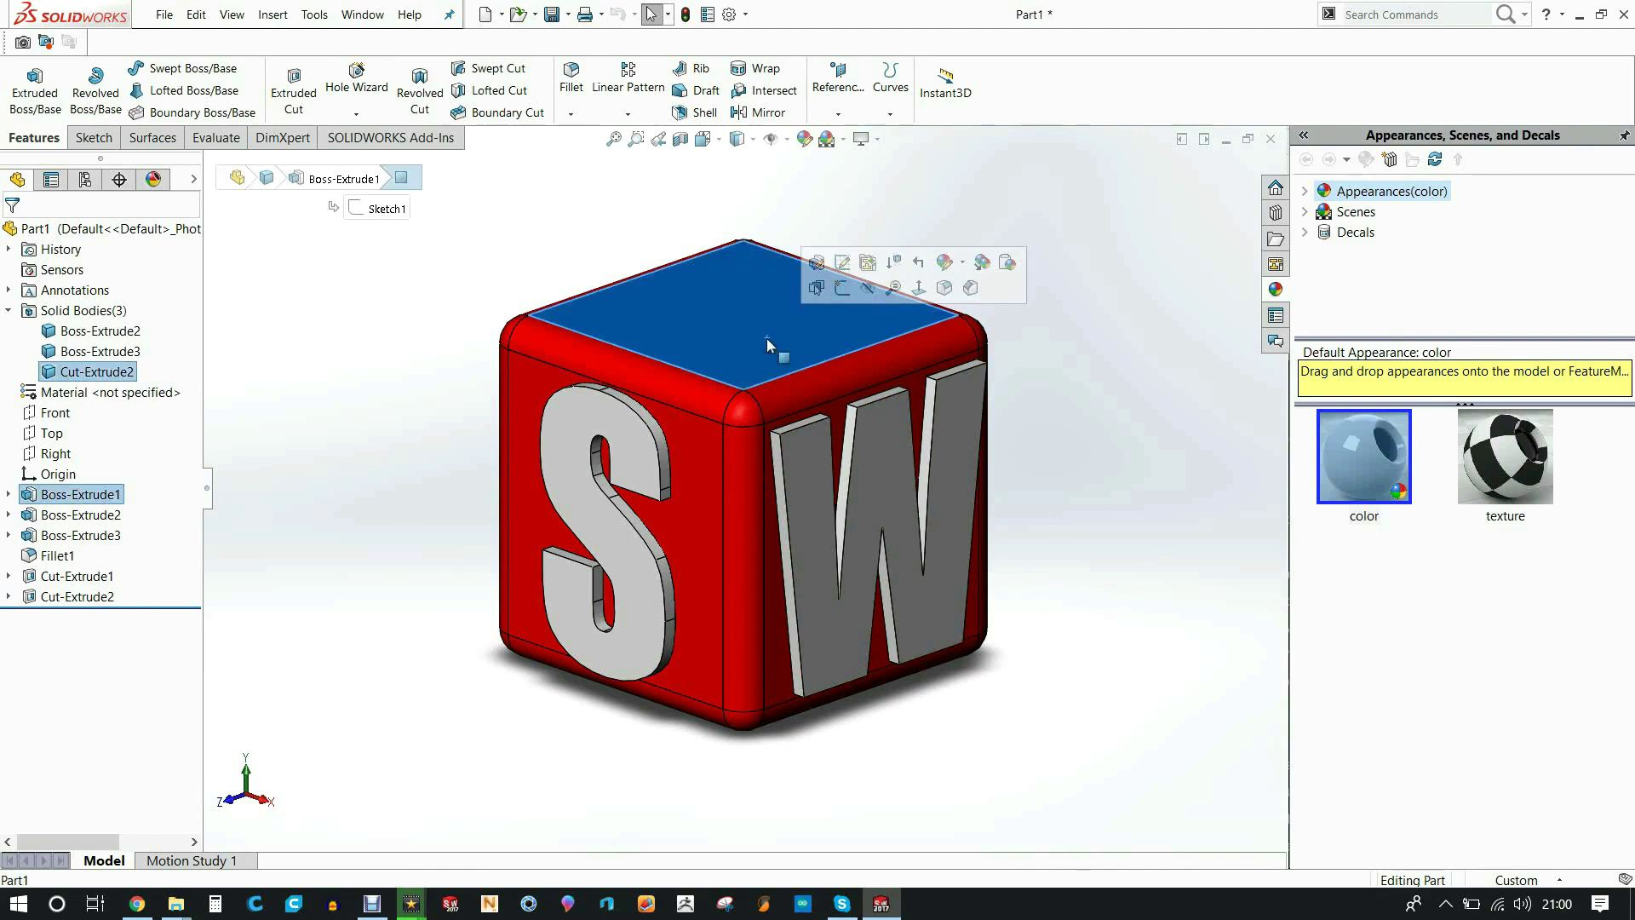
# Save the selected cube body as STL file Block, replacing the existing Block.STL
pyautogui.click(553, 14)
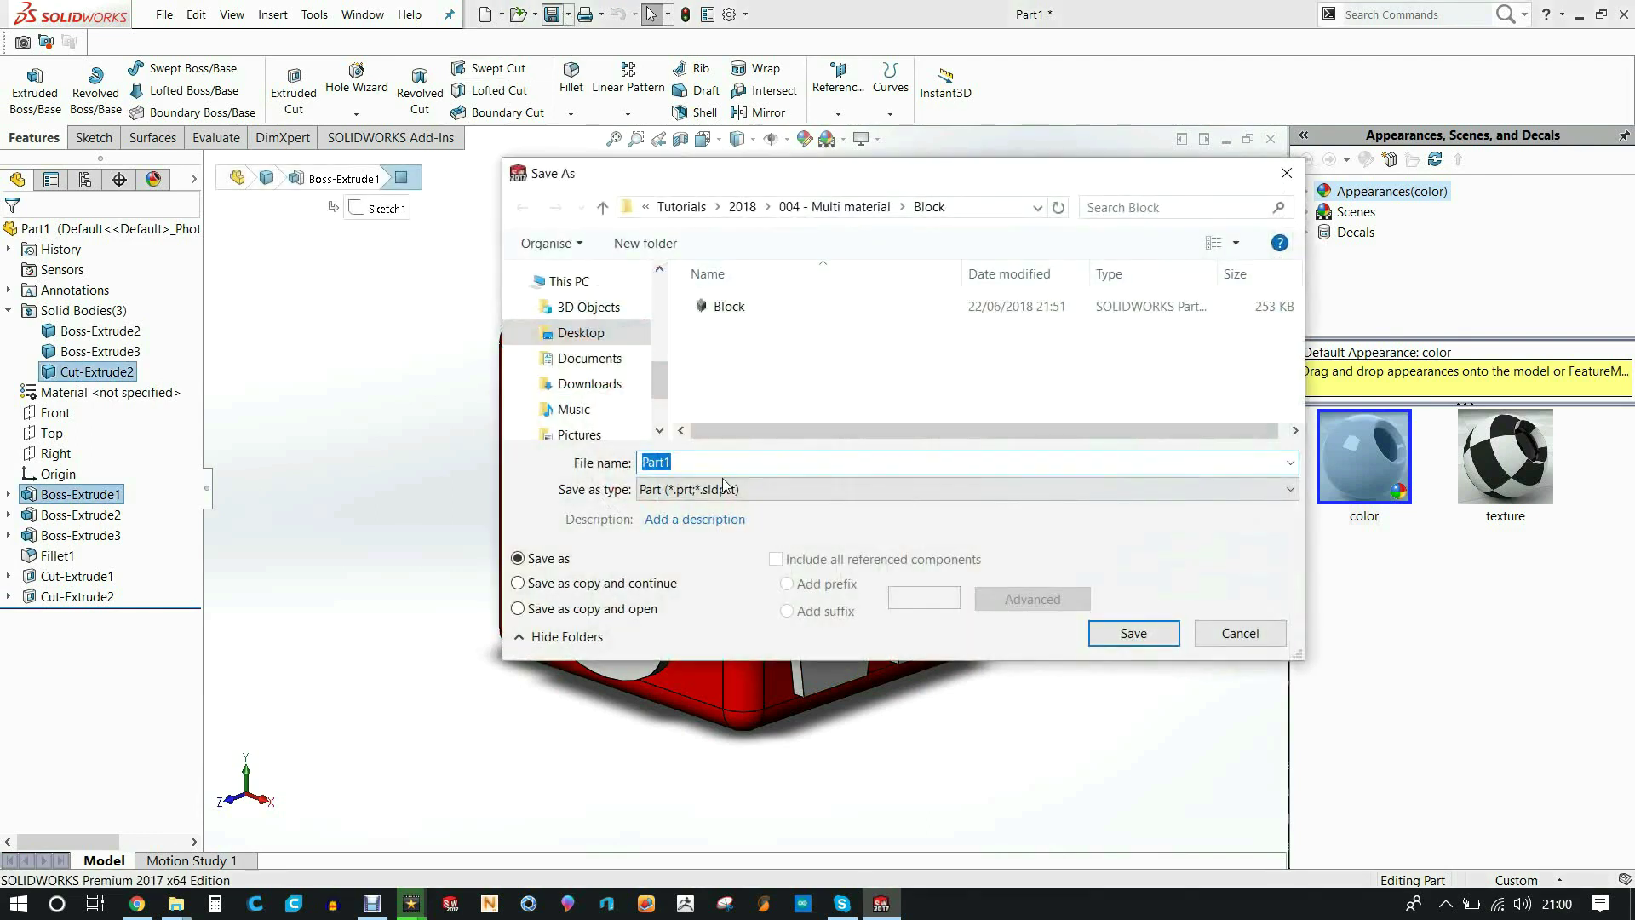
pyautogui.click(723, 487)
pyautogui.click(967, 247)
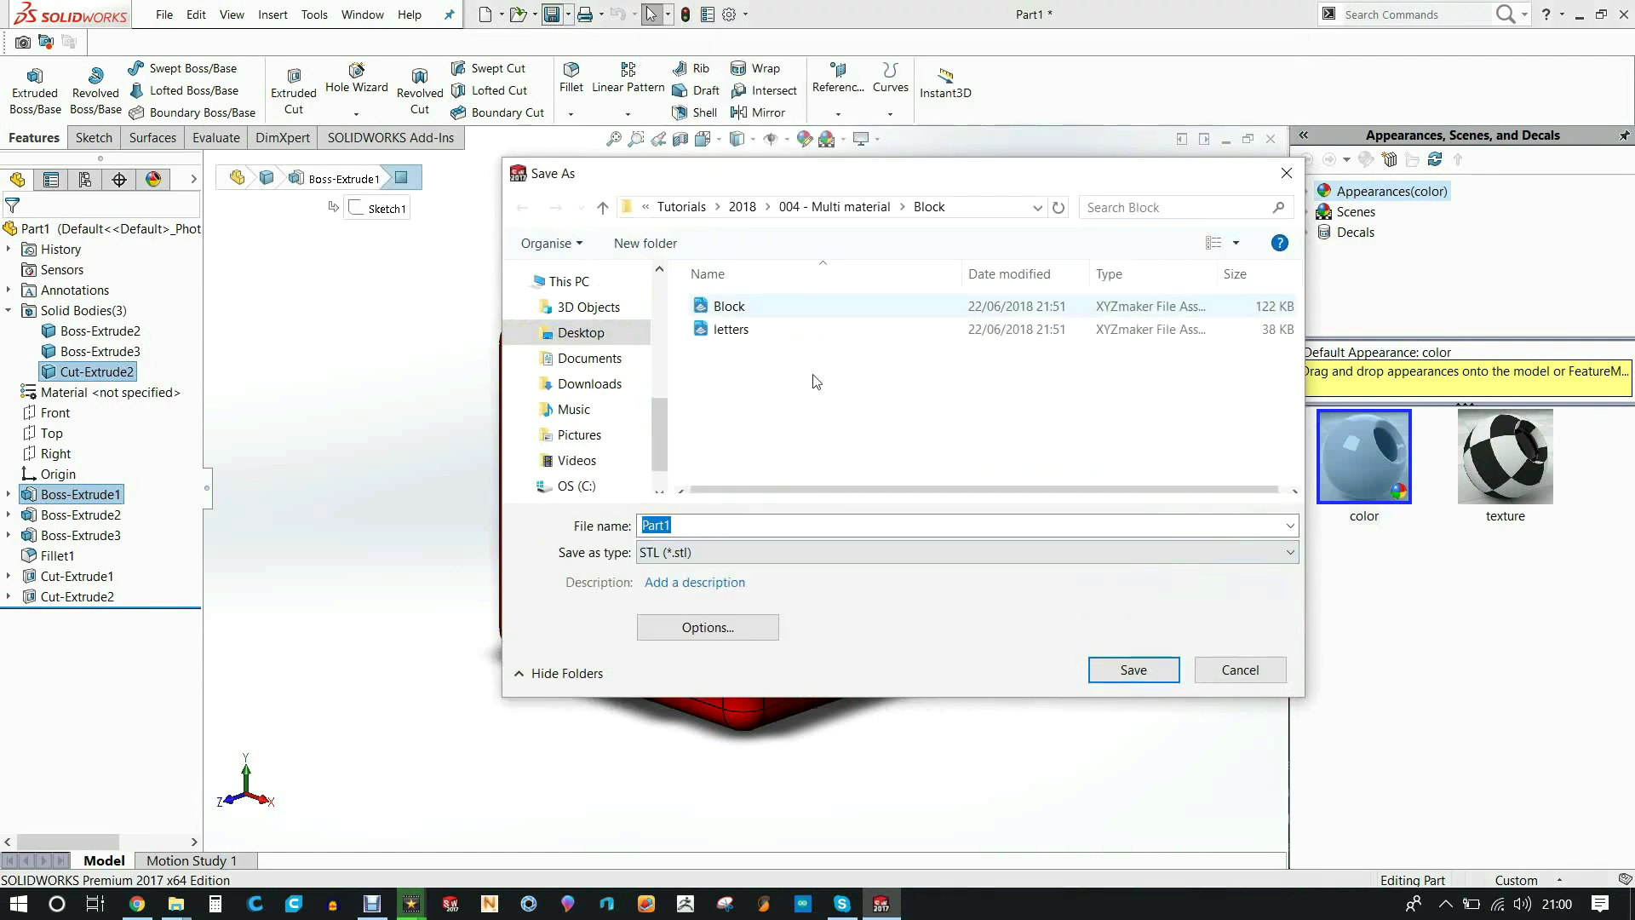
pyautogui.click(729, 307)
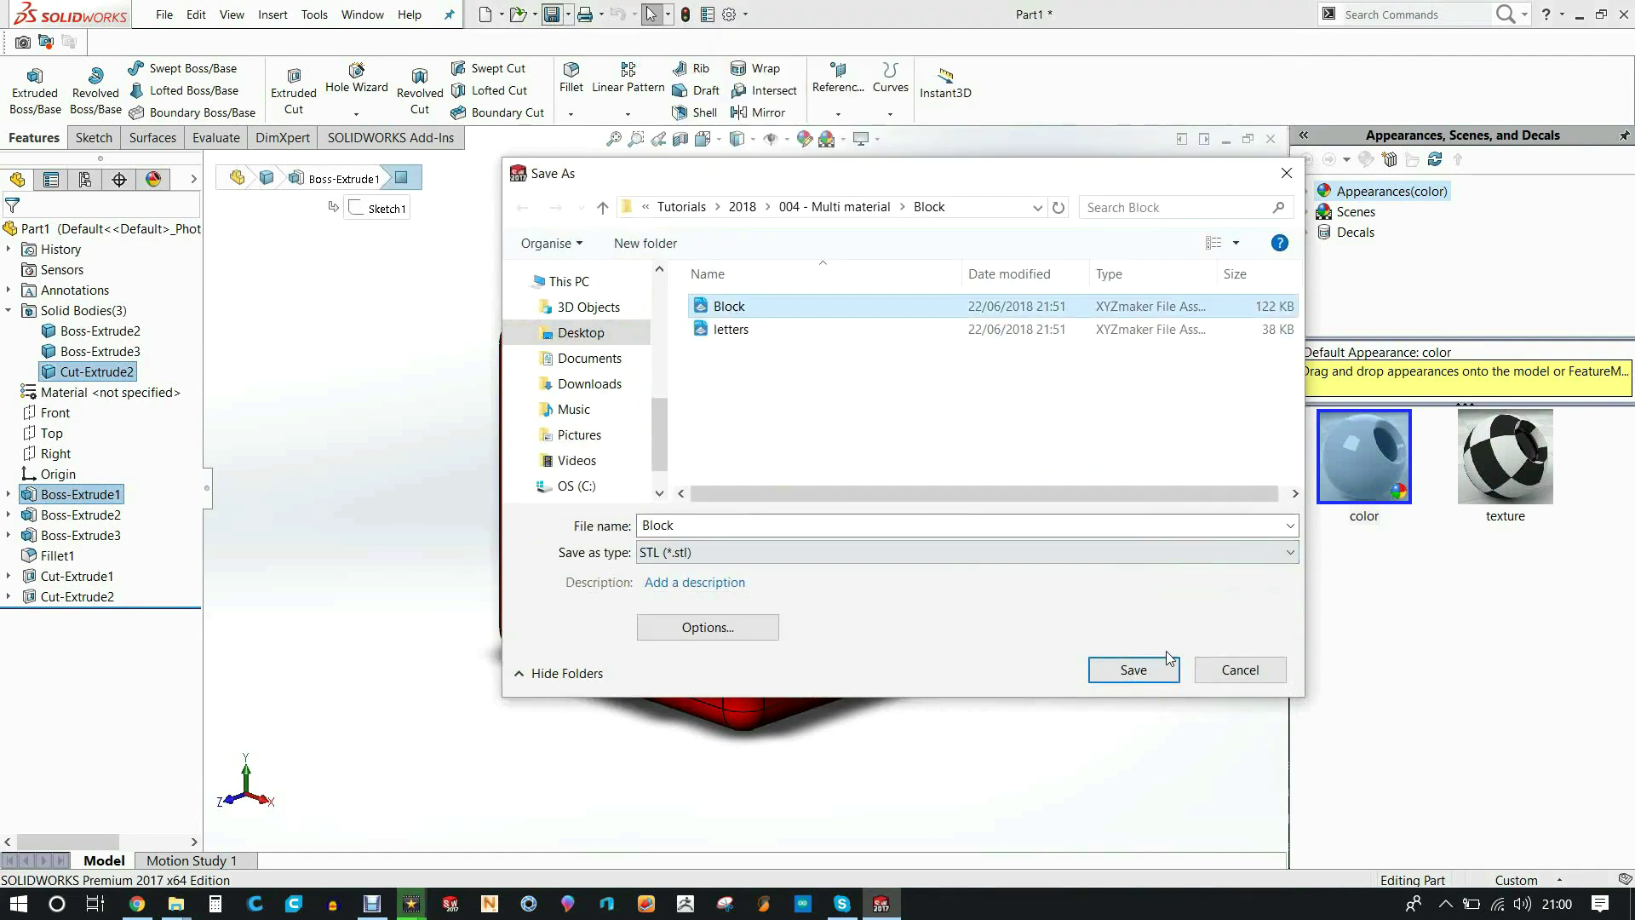
pyautogui.click(1135, 669)
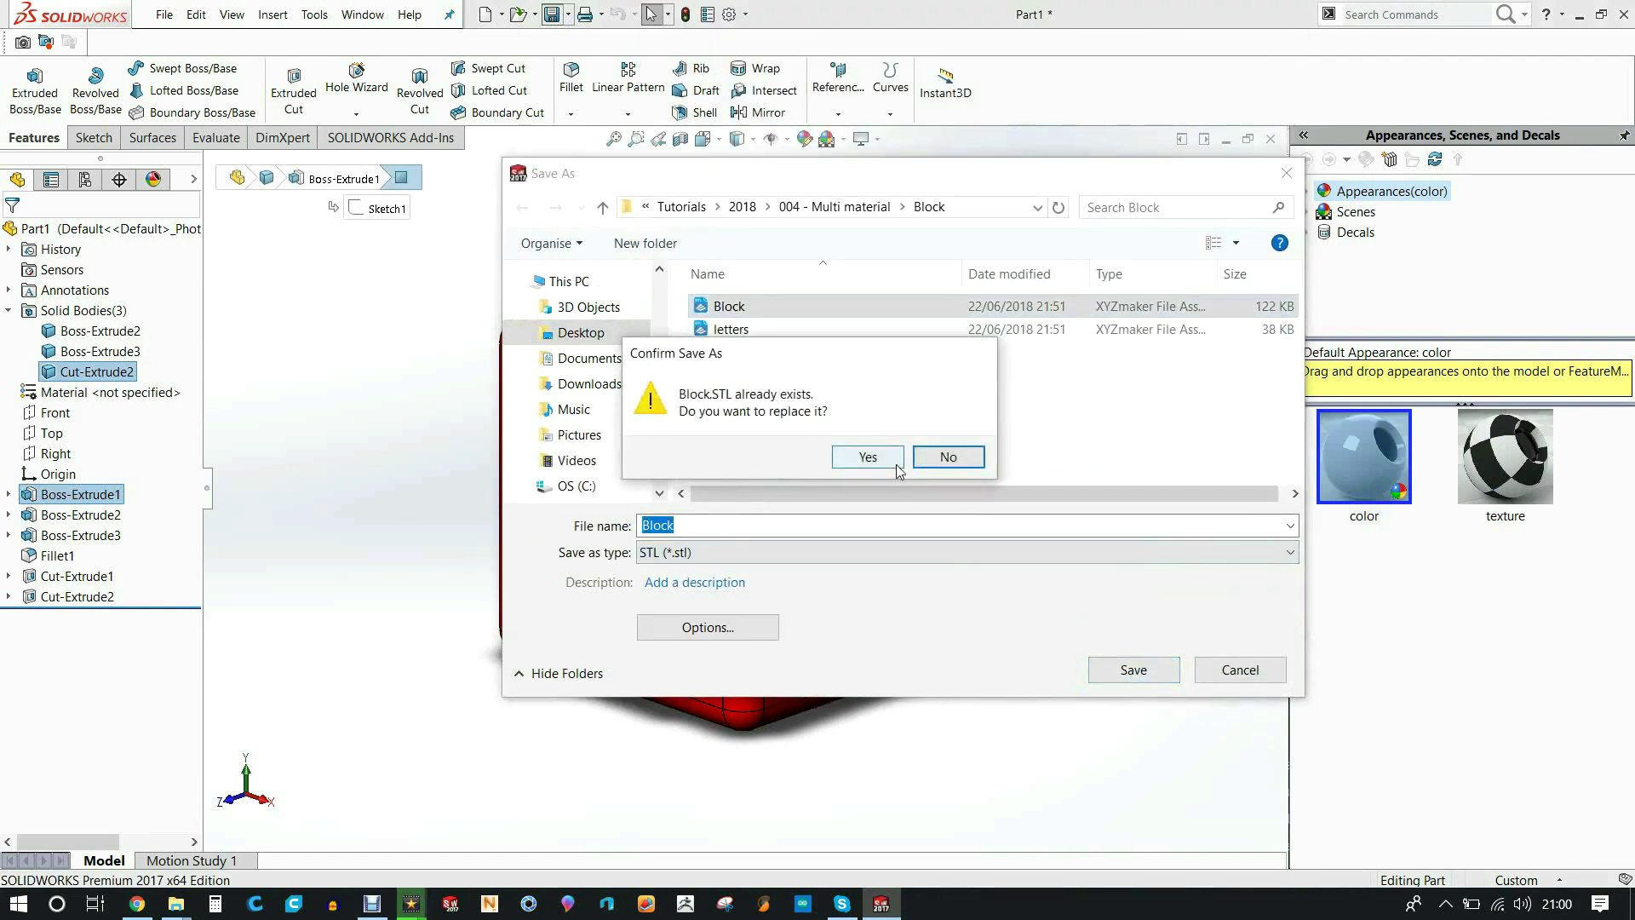
pyautogui.click(896, 465)
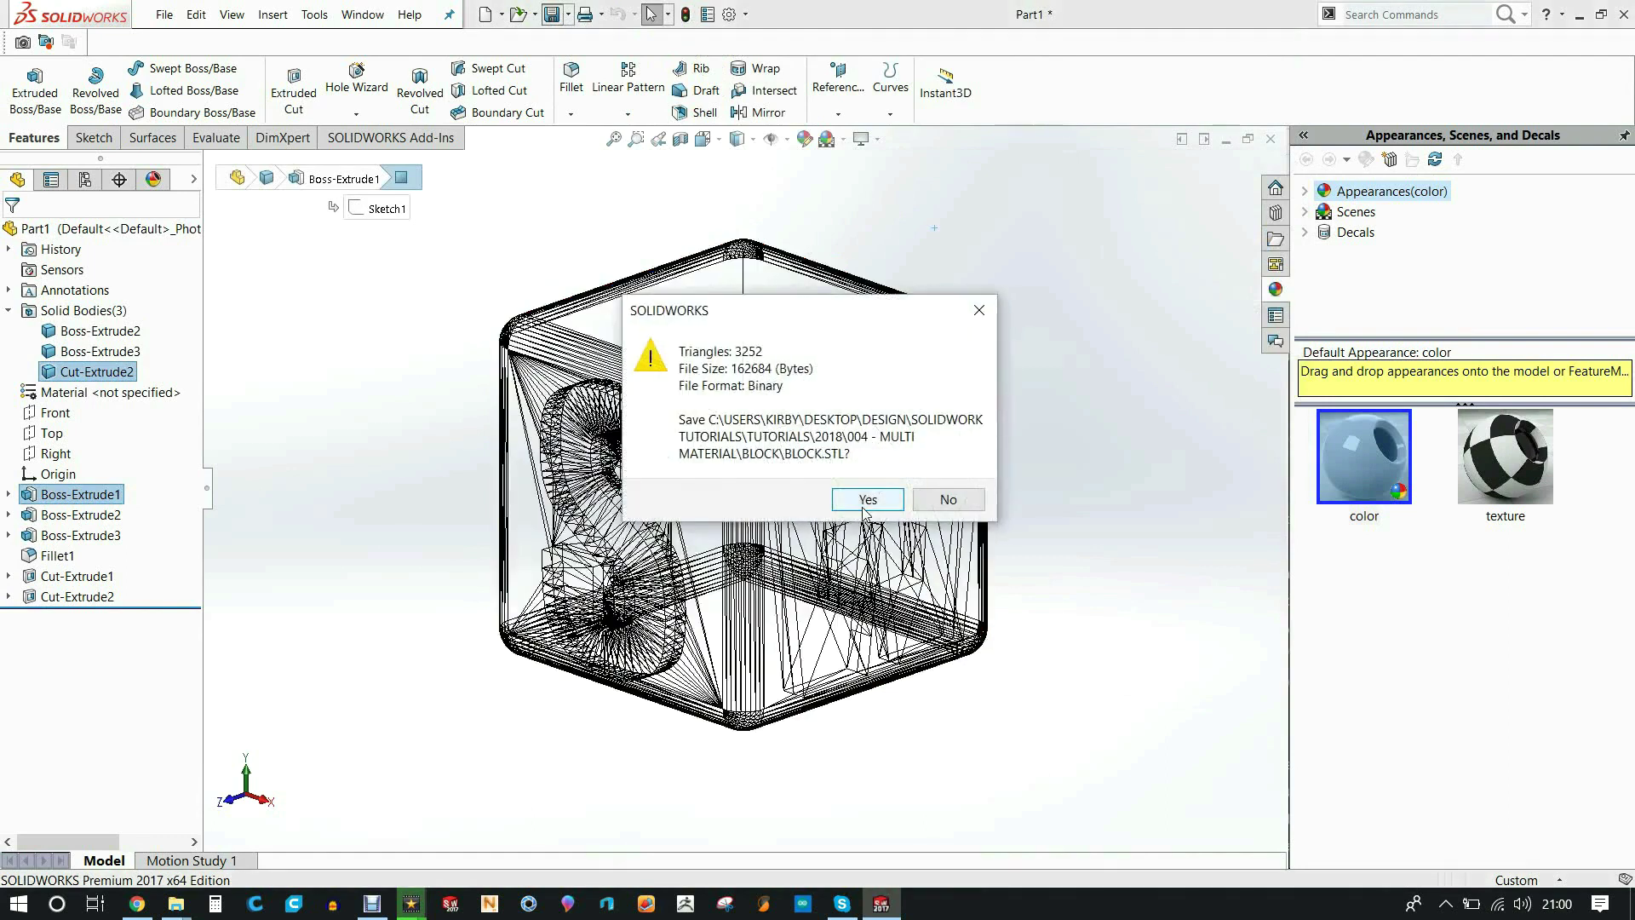
pyautogui.click(865, 503)
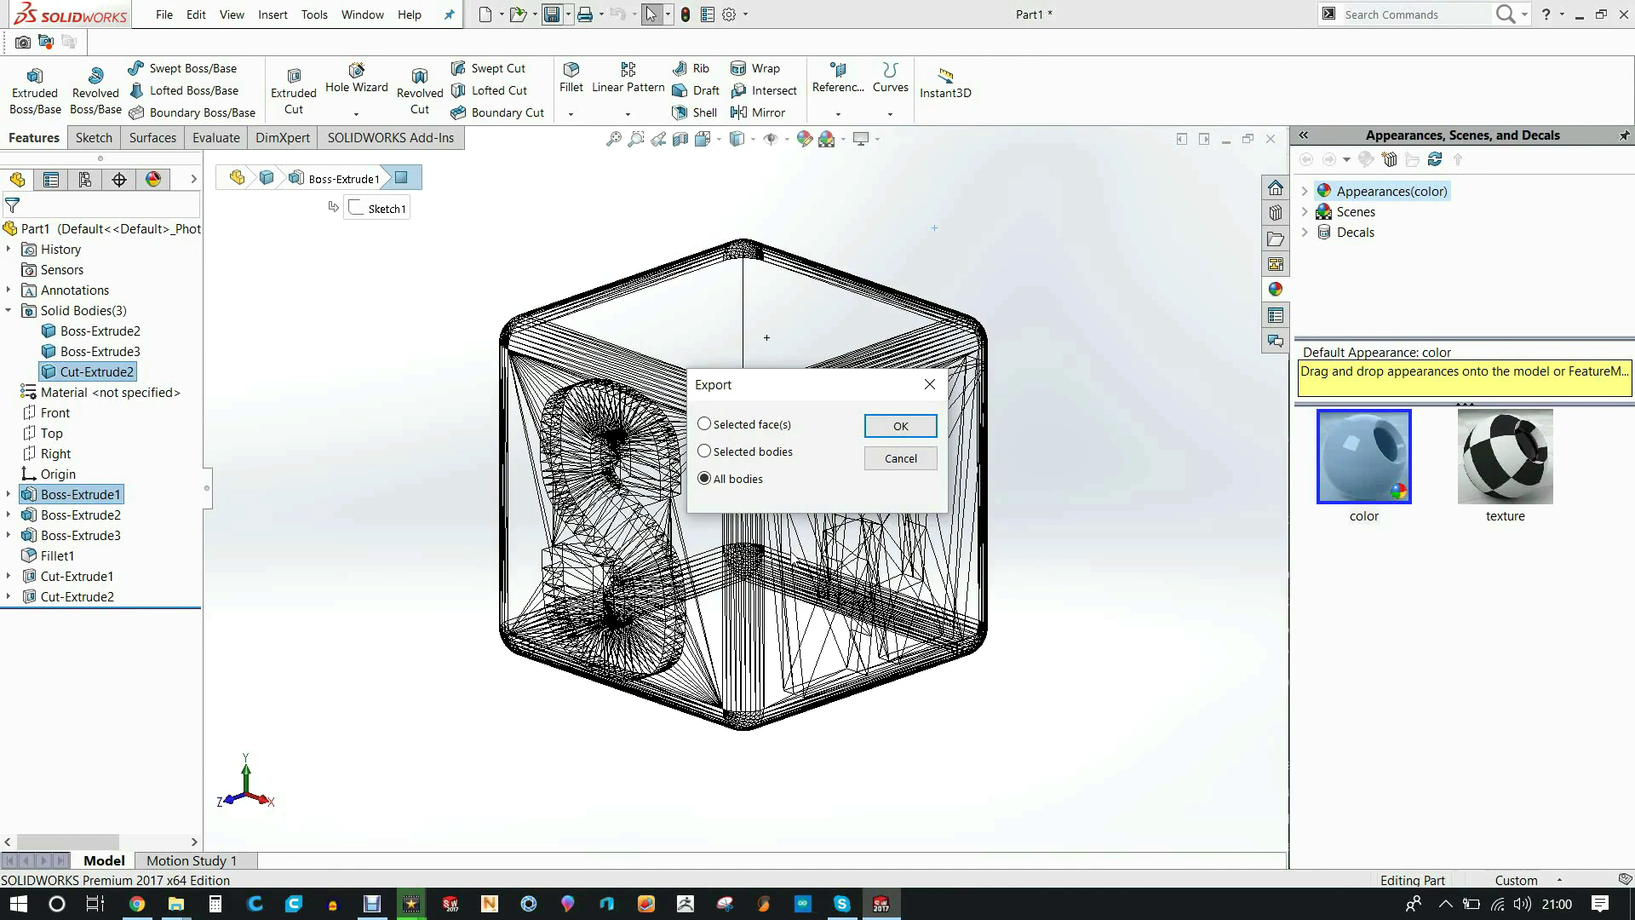
# Finish the Block export with selected bodies only, then select the S and W letter bodies
pyautogui.click(918, 429)
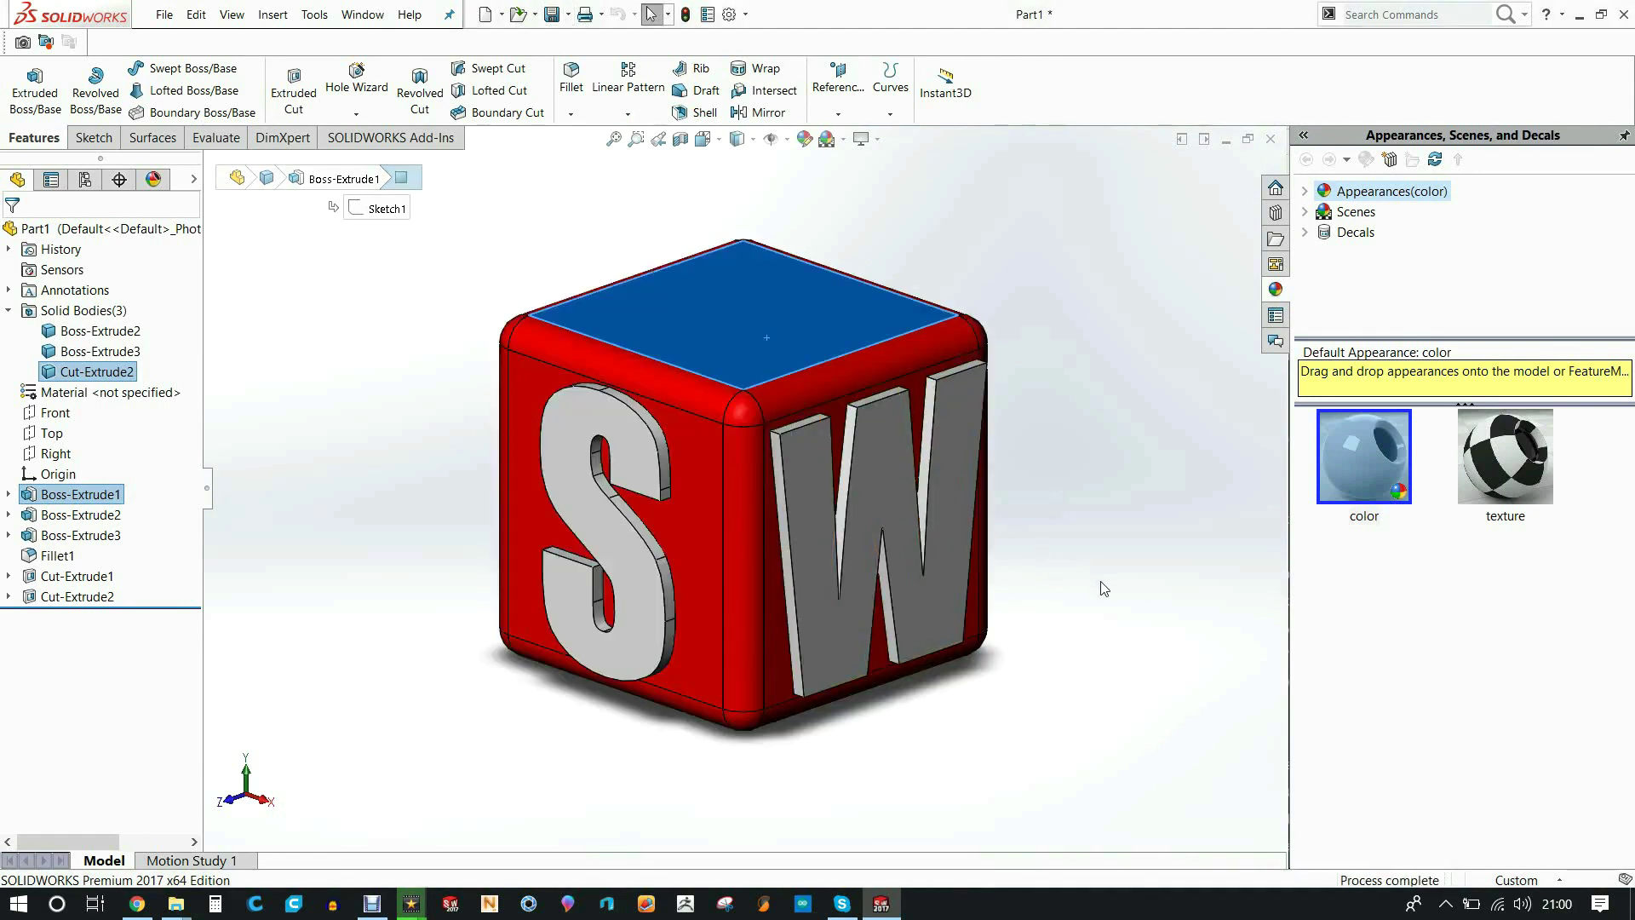
pyautogui.click(611, 560)
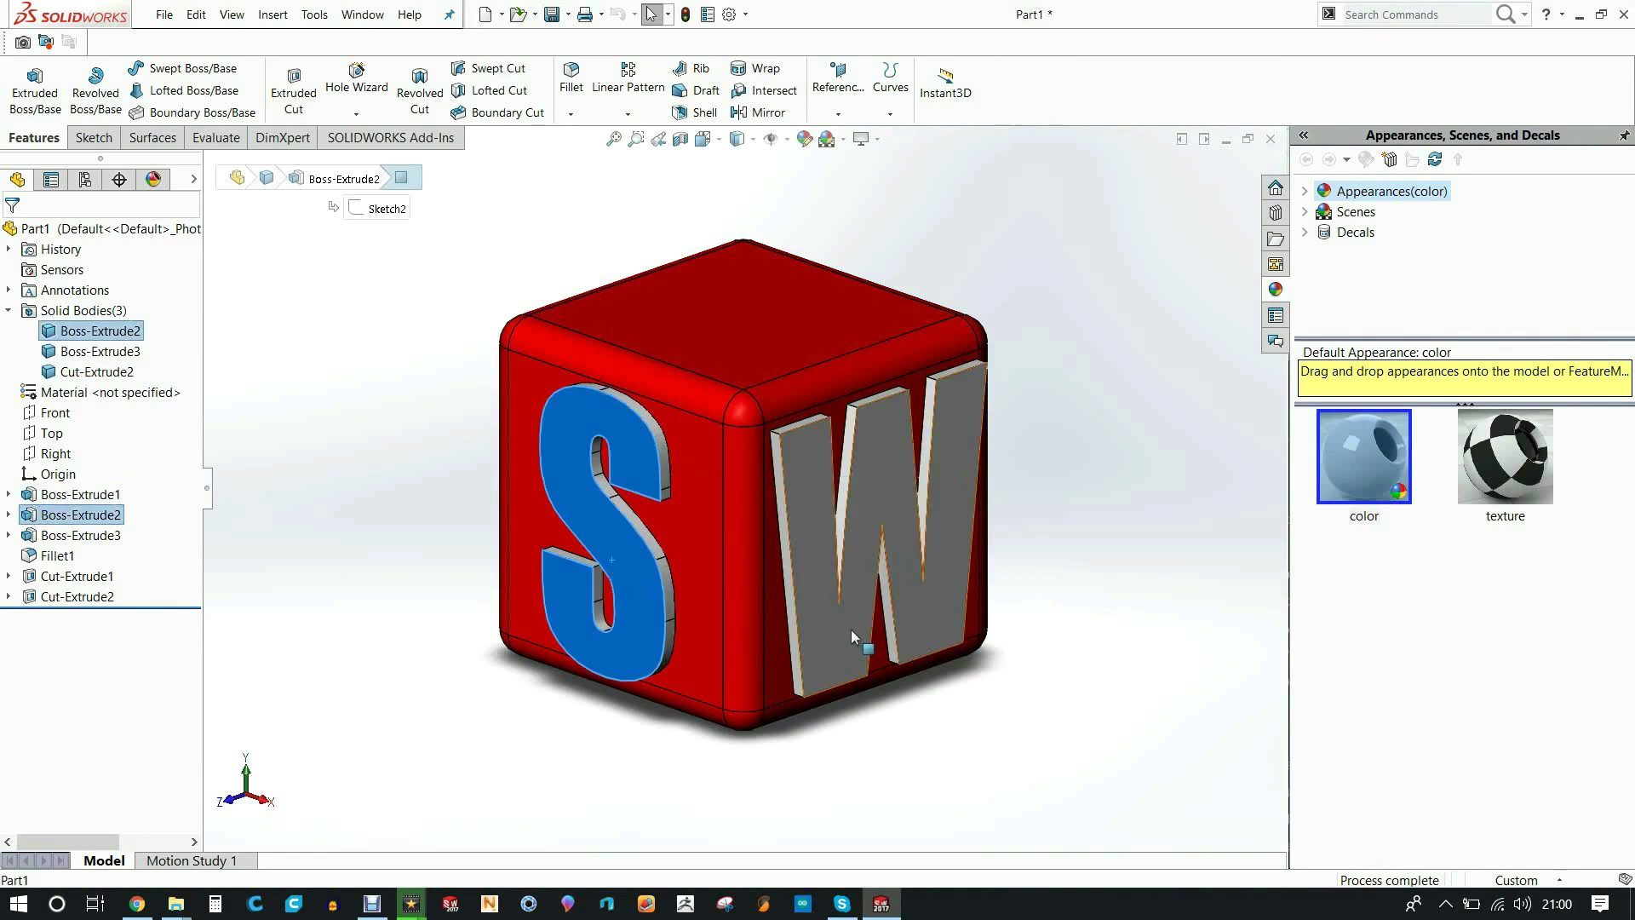
pyautogui.keyDown('ctrl'); pyautogui.click(851, 630); pyautogui.keyUp('ctrl')
# Save the selected letter bodies as STL file letters, replacing letters.STL
pyautogui.click(568, 15)
pyautogui.click(596, 56)
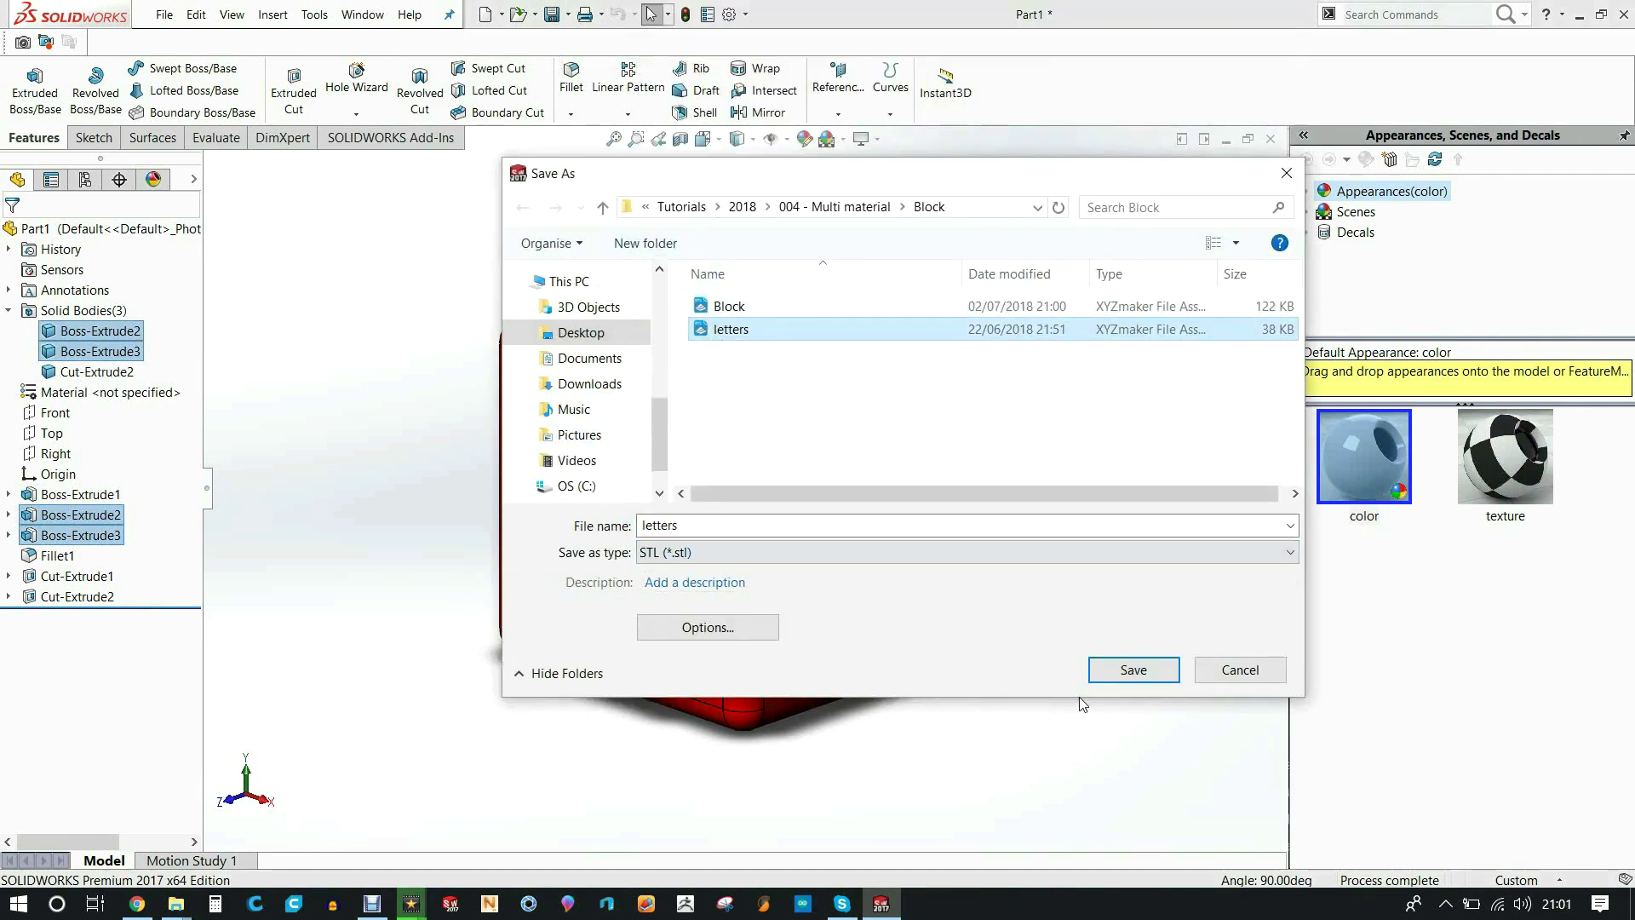
pyautogui.click(1133, 671)
pyautogui.click(868, 457)
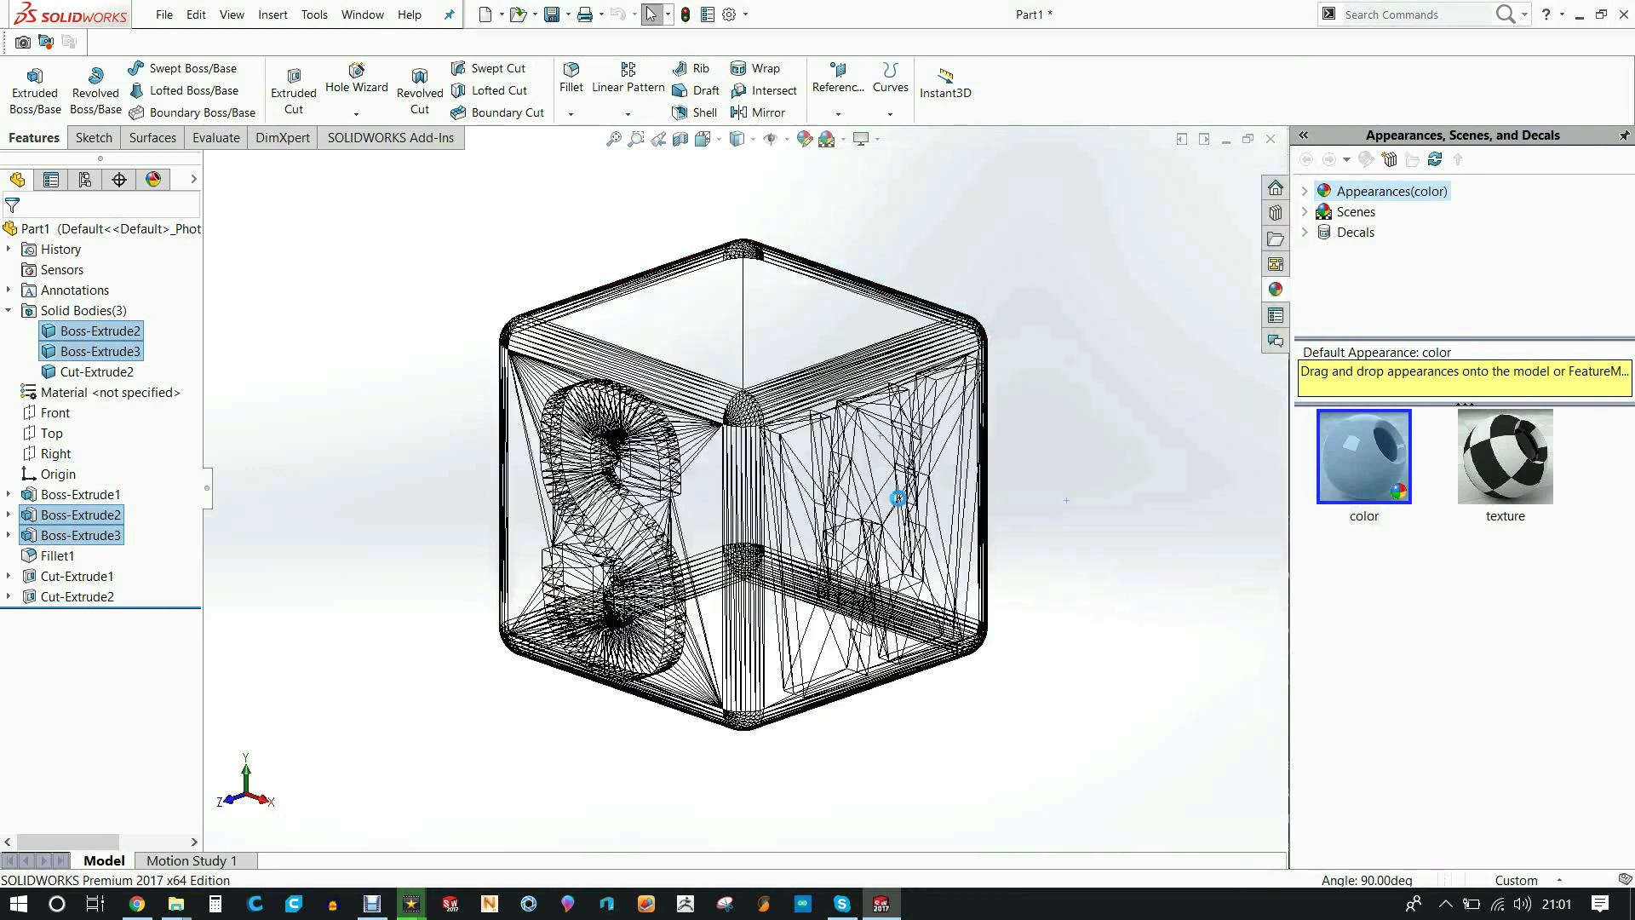
pyautogui.click(867, 500)
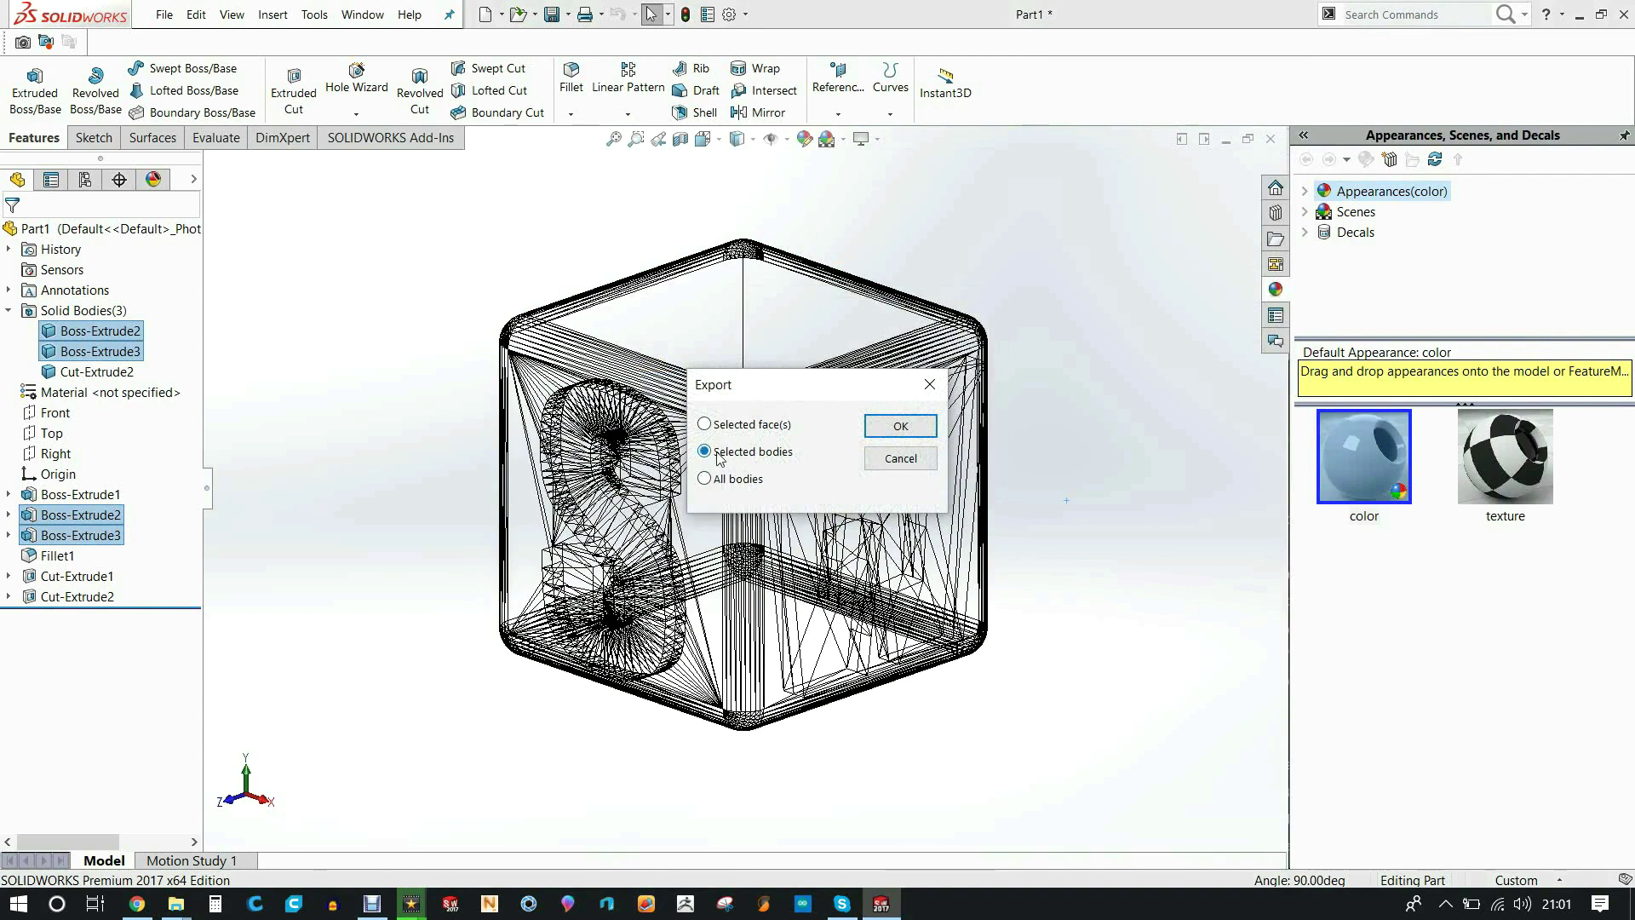
pyautogui.click(882, 427)
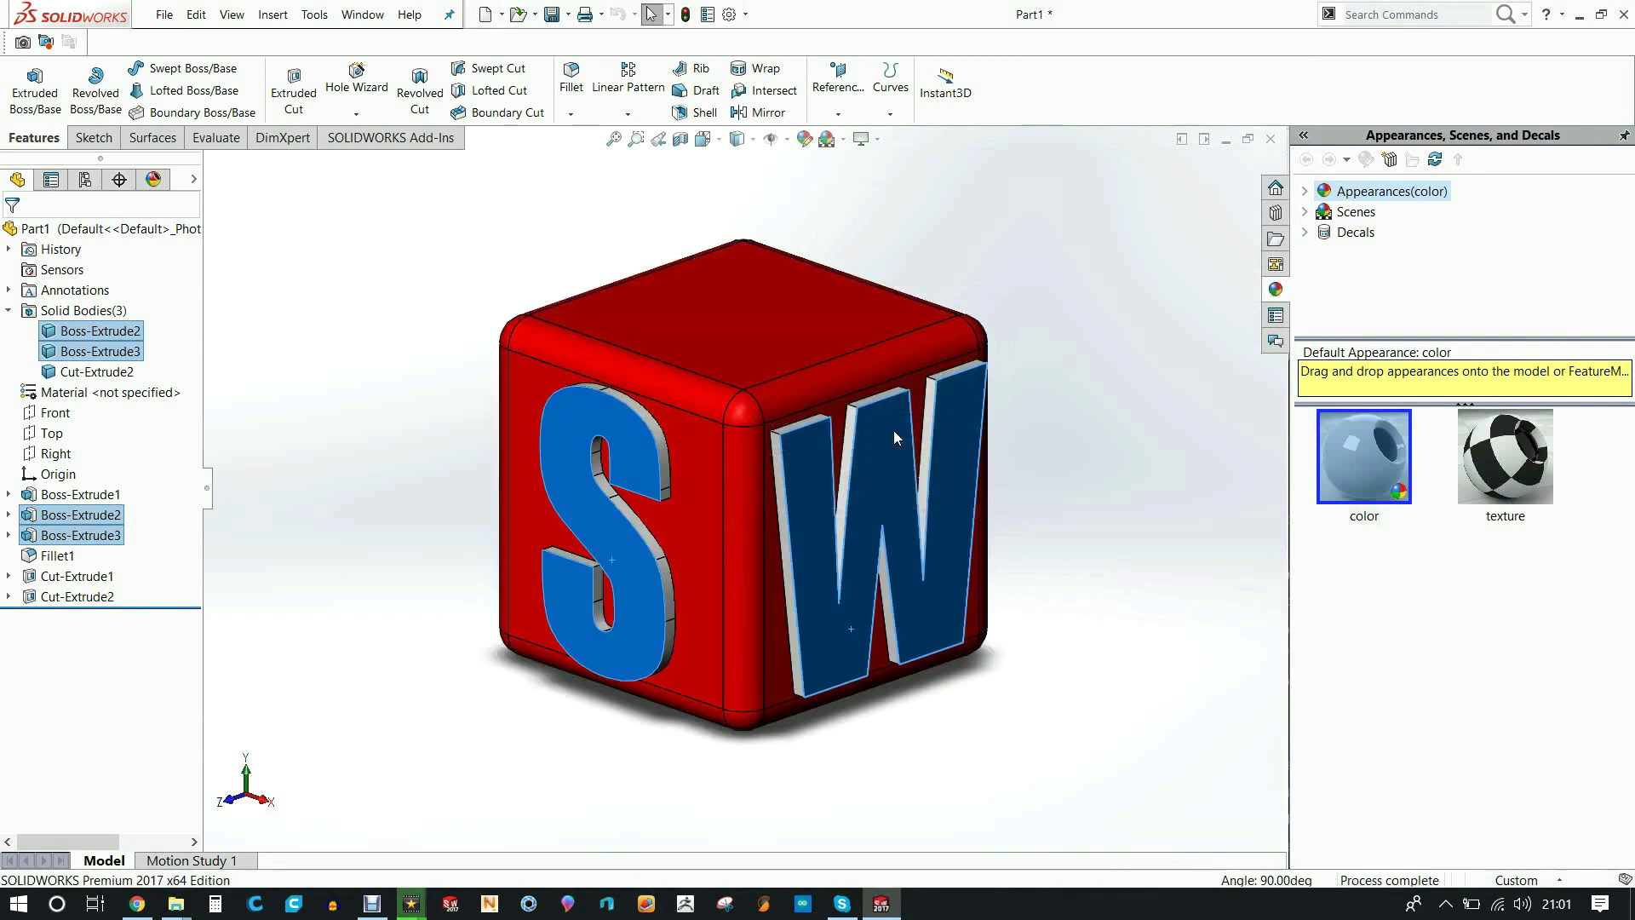
# Drag Block.STL from its folder onto the Slic3r plater and orbit around the cube
pyautogui.click(1098, 569)
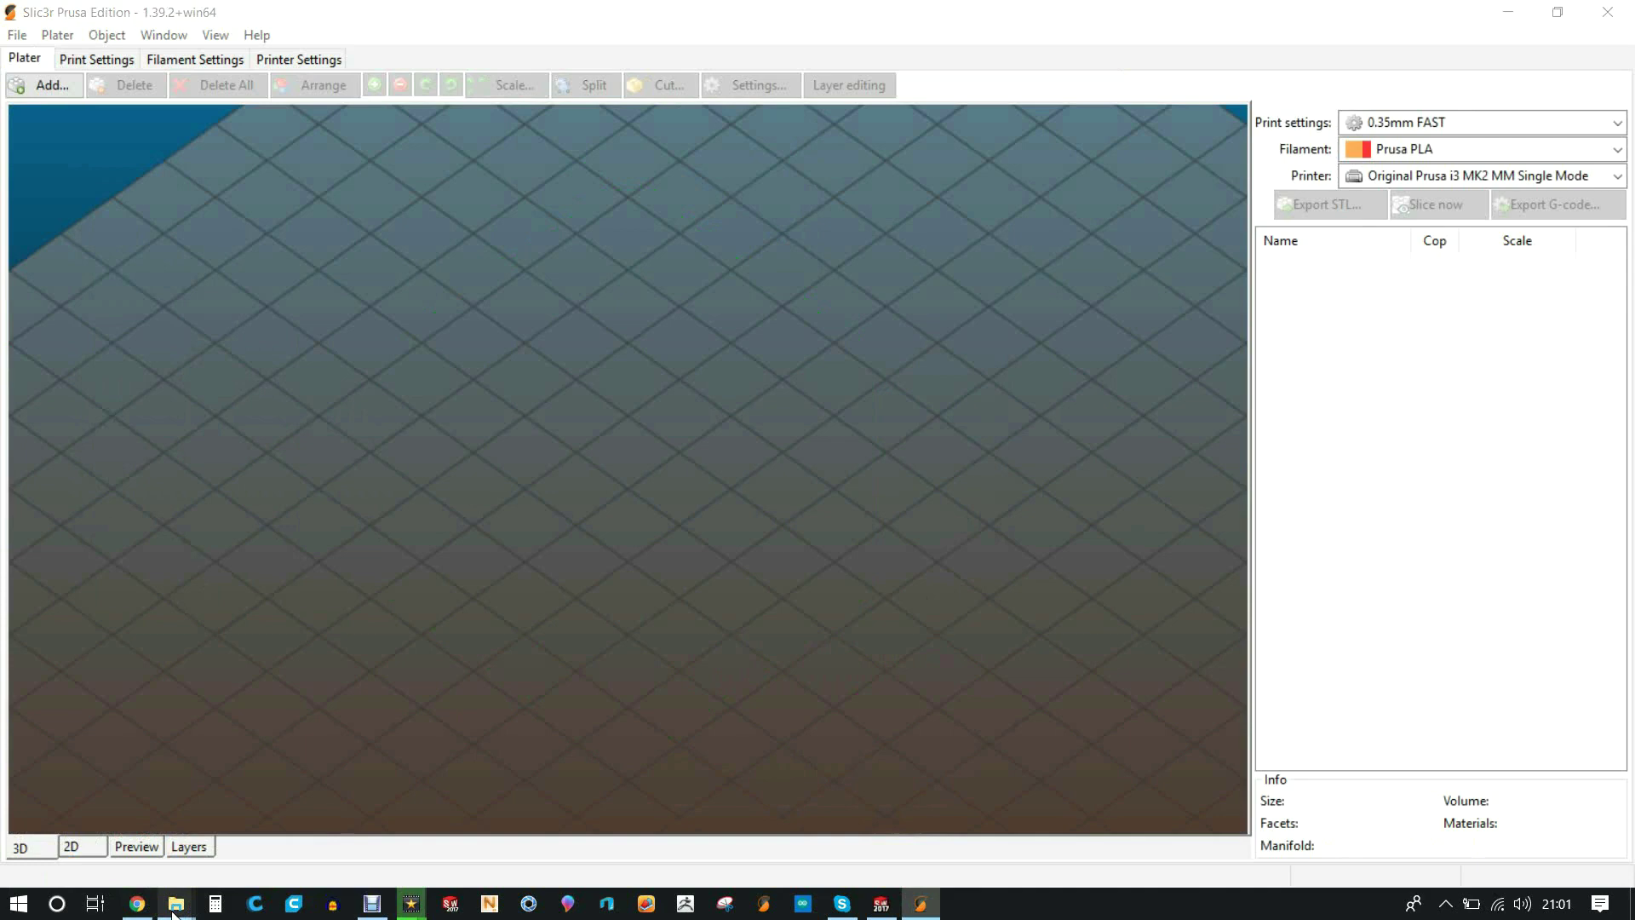
pyautogui.moveTo(176, 902)
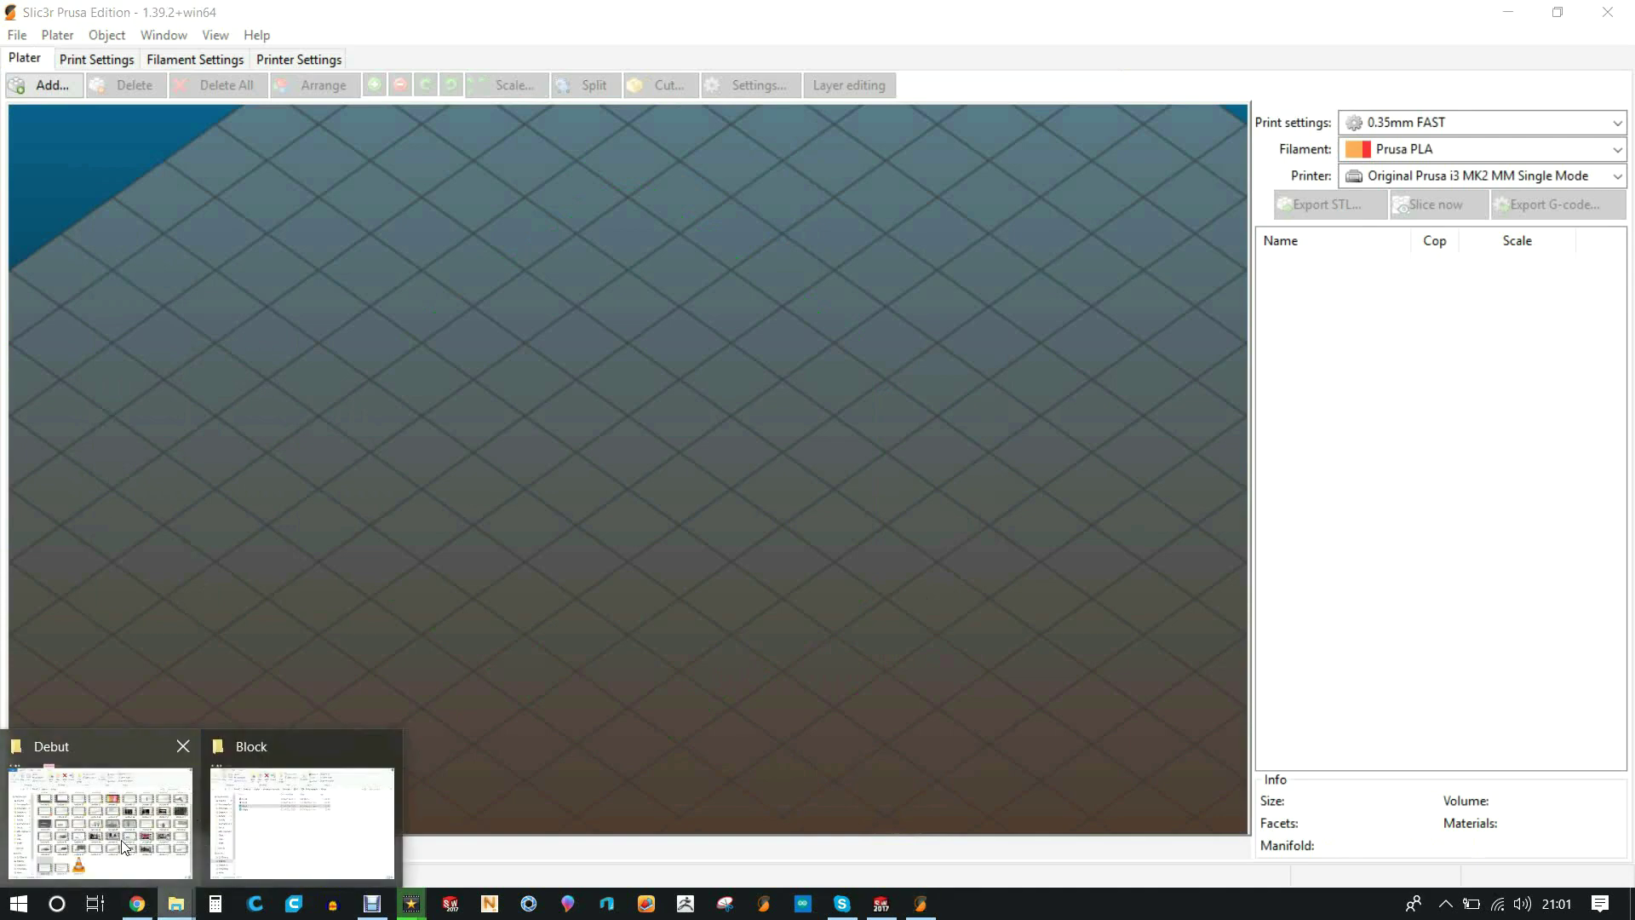
pyautogui.click(307, 826)
pyautogui.moveTo(151, 305); pyautogui.dragTo(1193, 407)
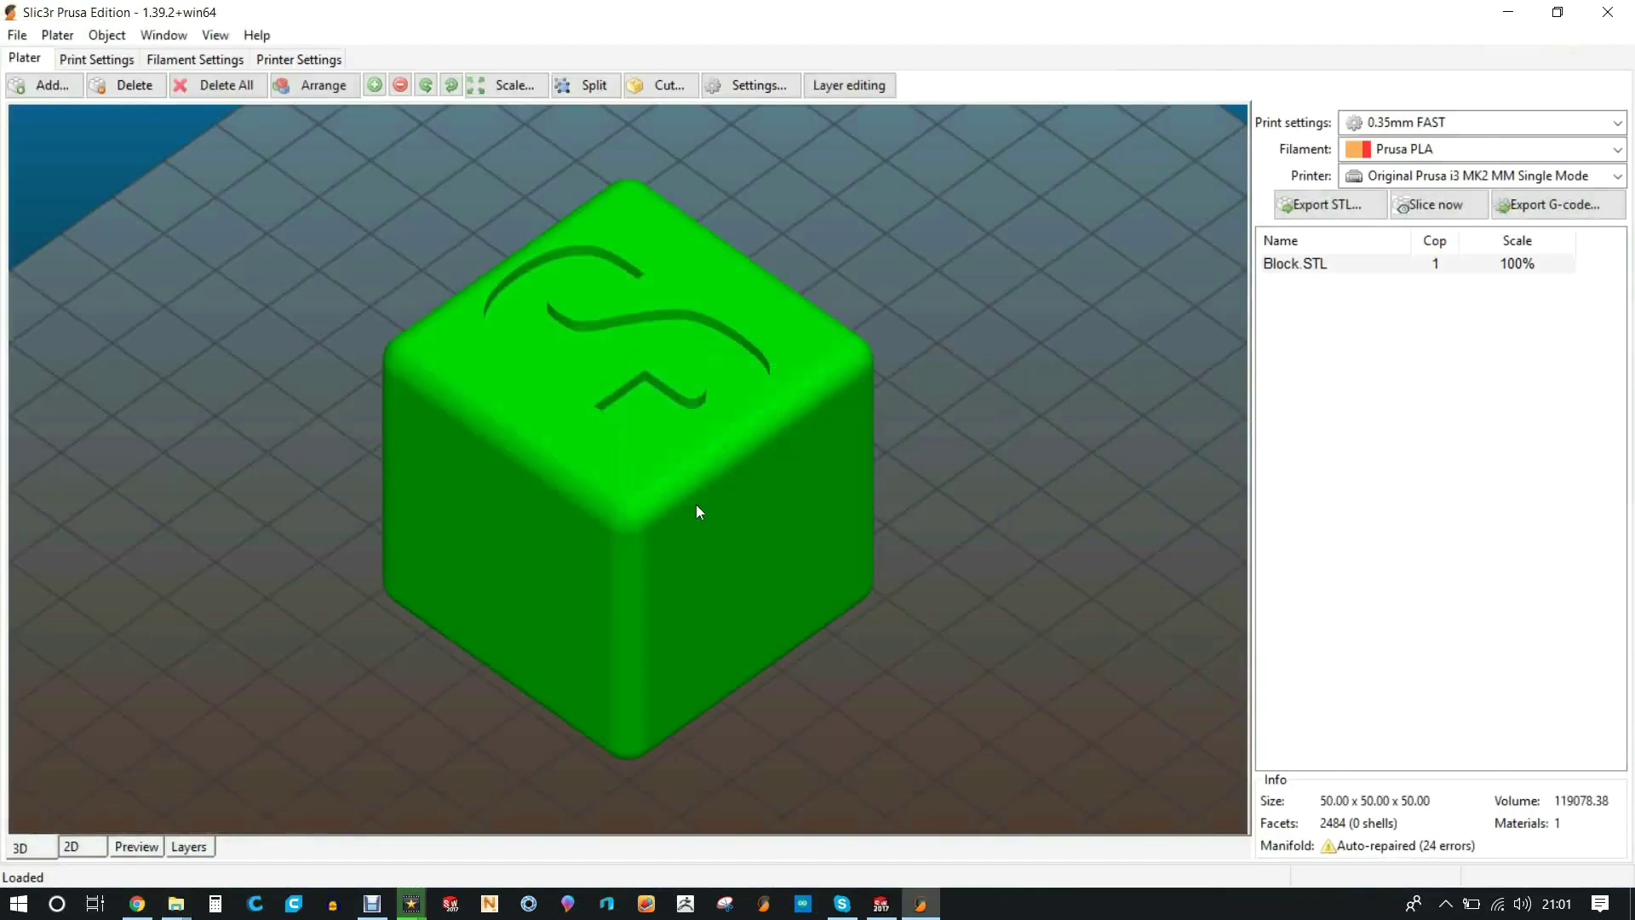
pyautogui.moveTo(946, 594); pyautogui.dragTo(737, 562)
# Add letters.STL as a second part of the Block object via its settings
pyautogui.rightClick(737, 562)
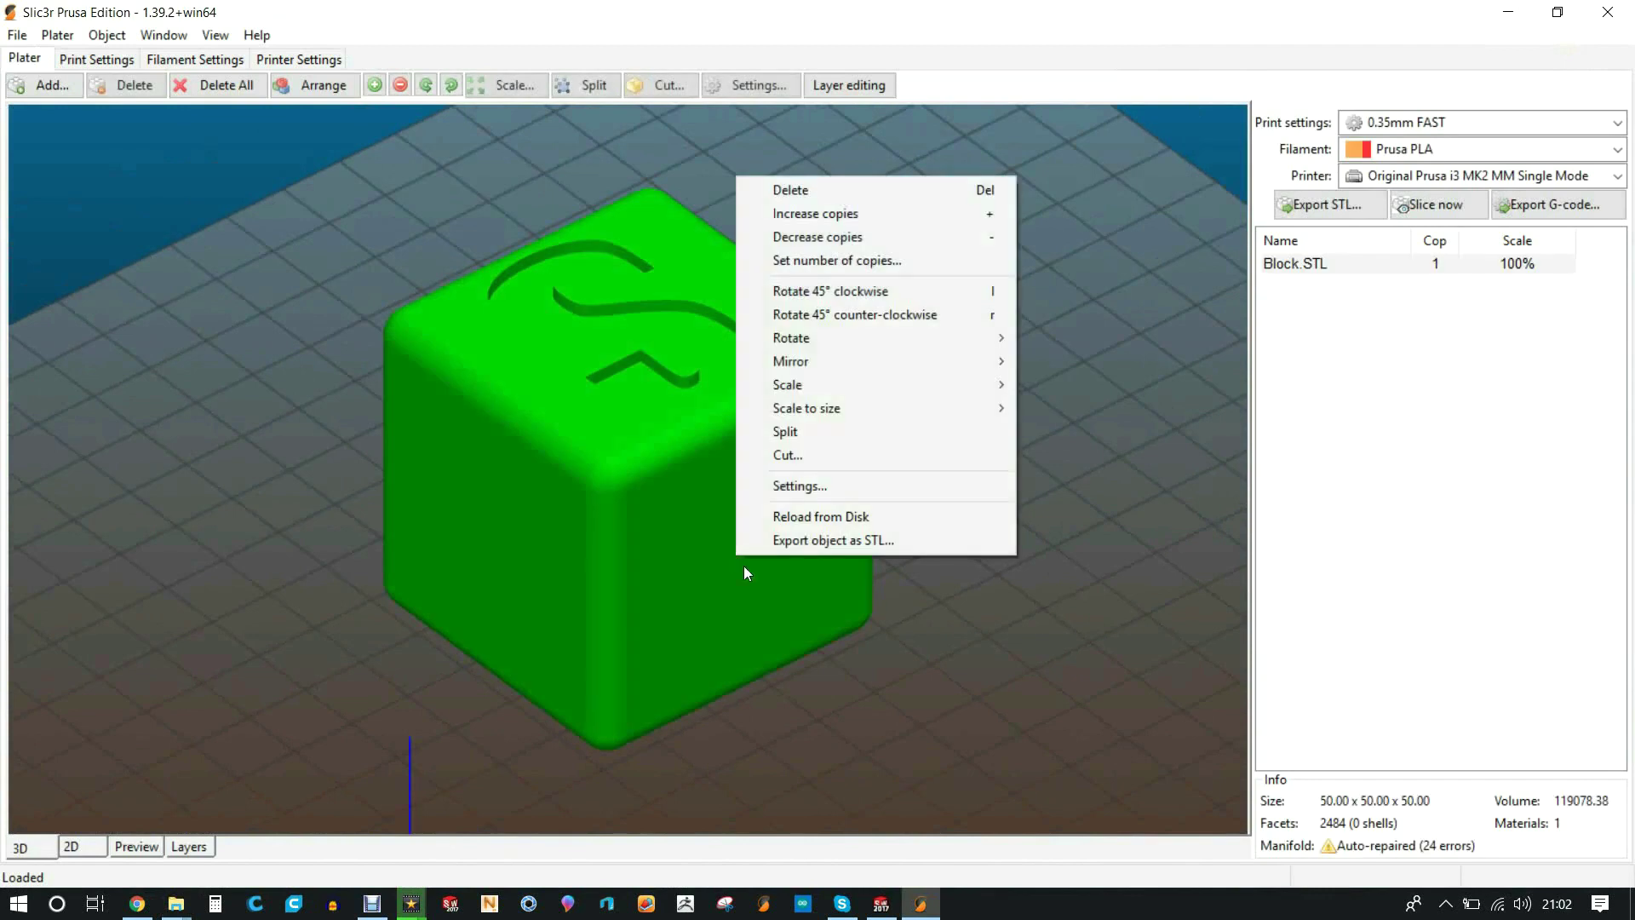
pyautogui.click(850, 487)
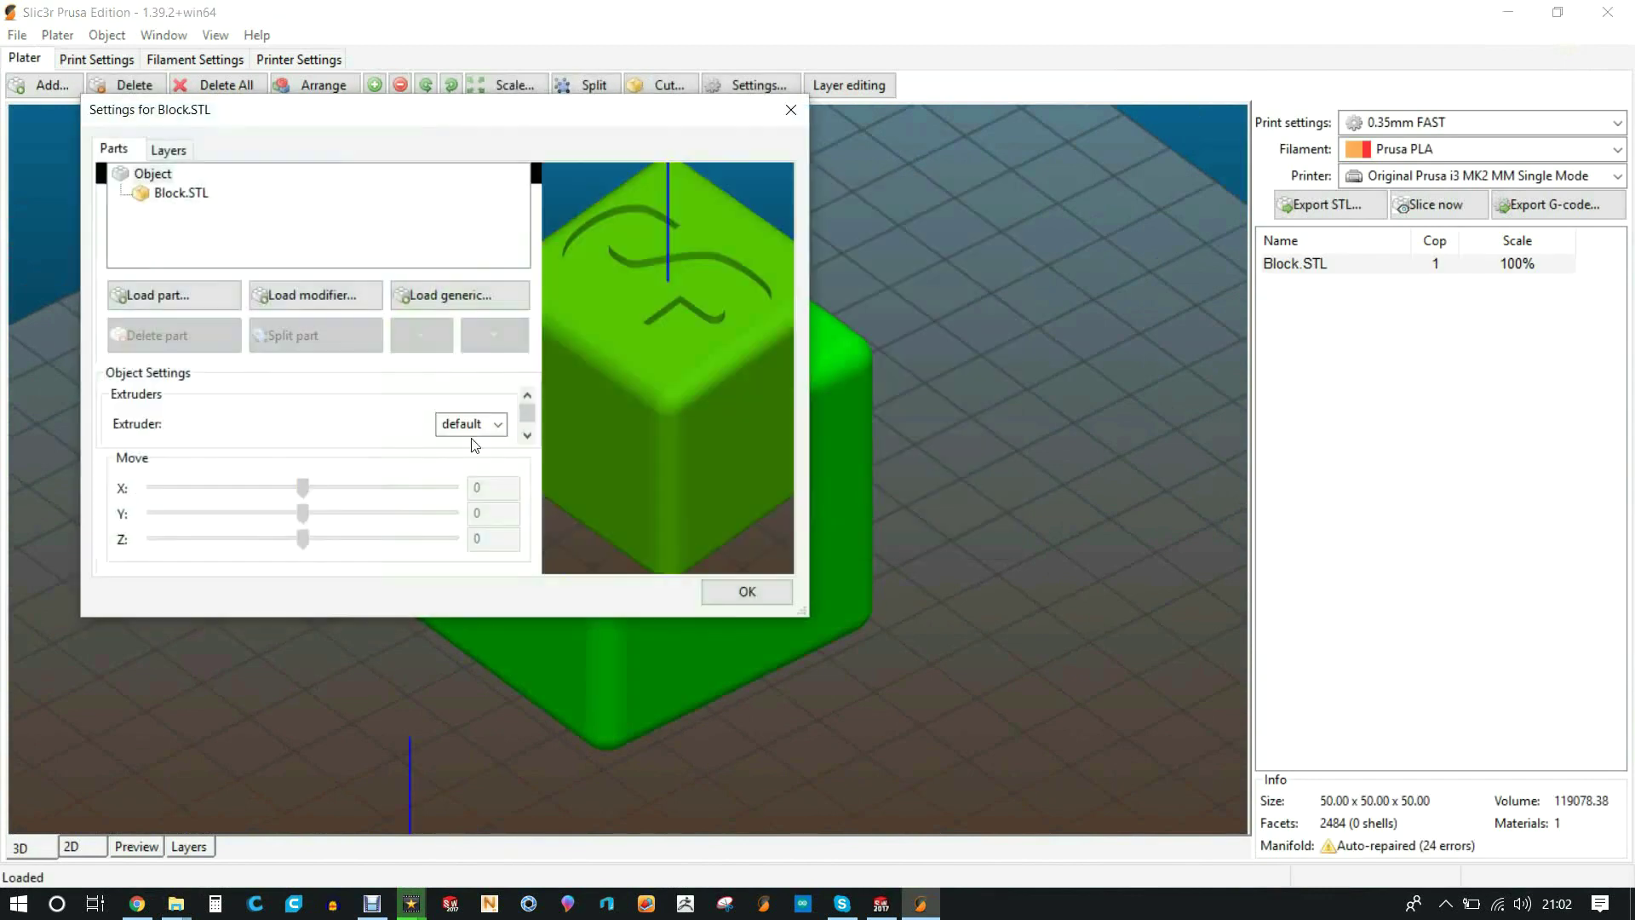
pyautogui.click(189, 292)
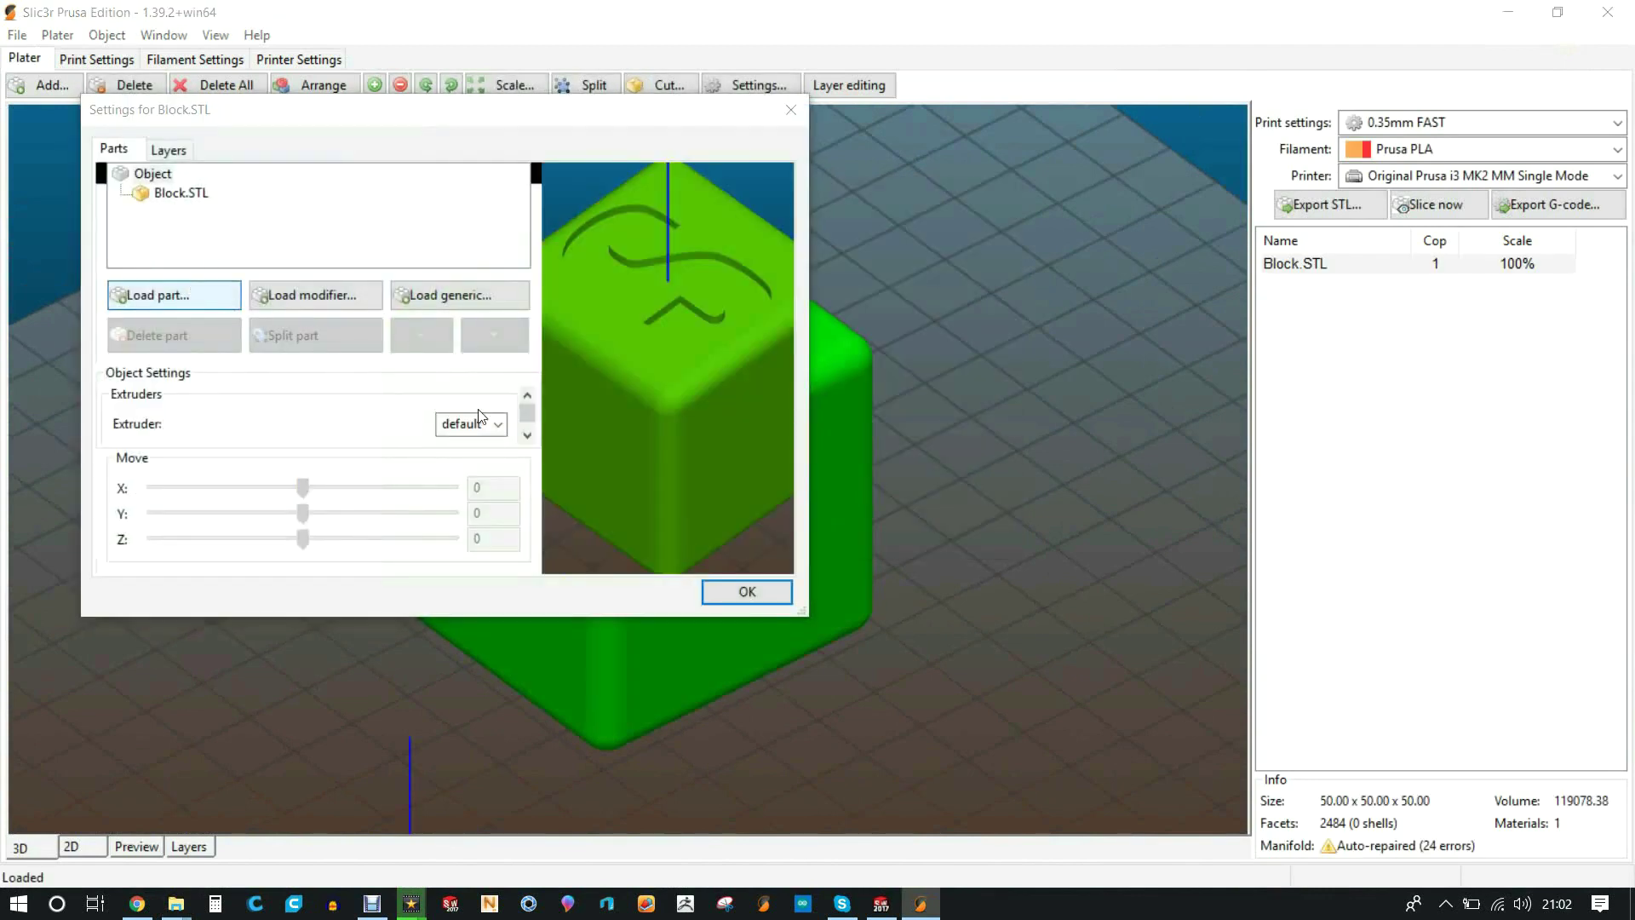
pyautogui.click(717, 601)
# Assign extruder 1 to the Block part and extruder 2 to the letters part
pyautogui.click(157, 194)
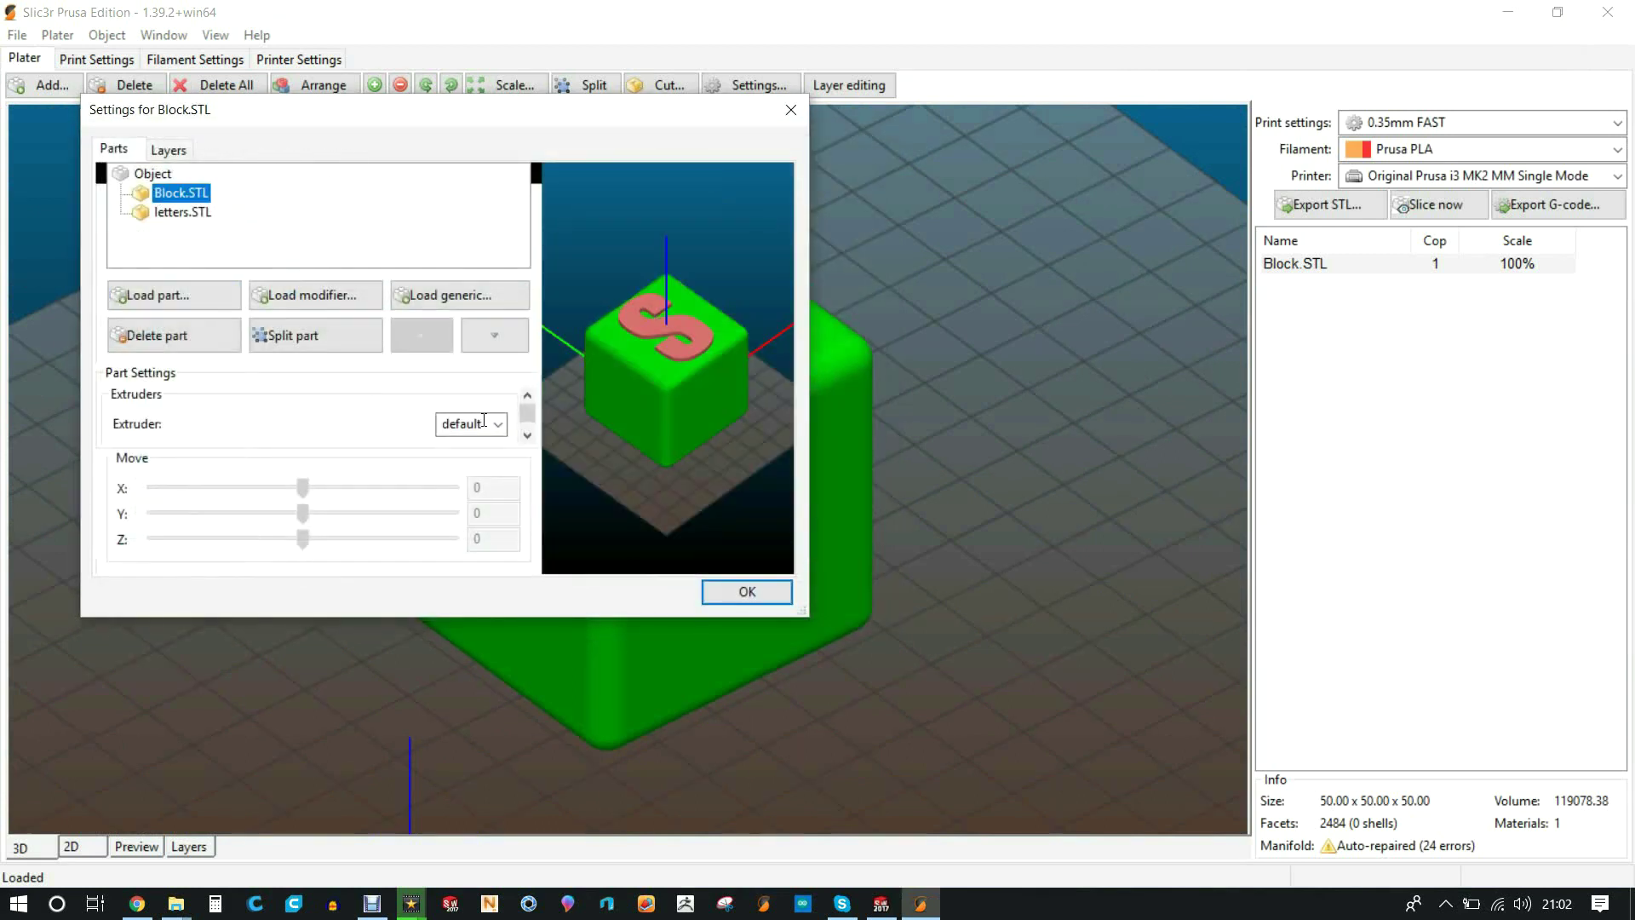
pyautogui.click(494, 425)
pyautogui.click(474, 461)
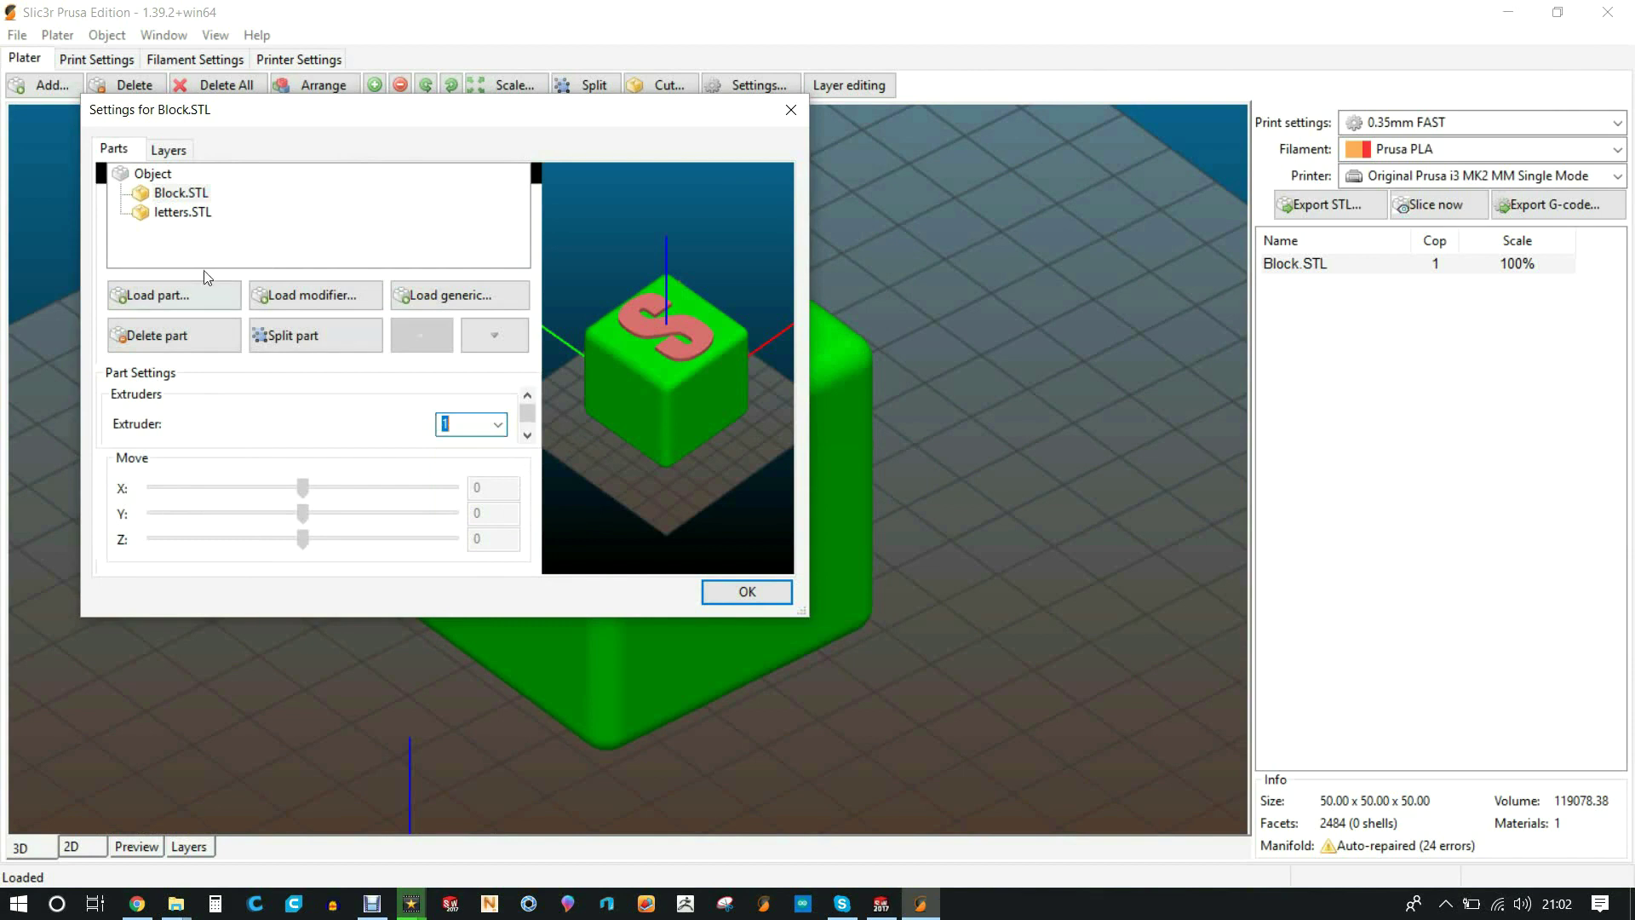
pyautogui.click(178, 214)
pyautogui.click(497, 423)
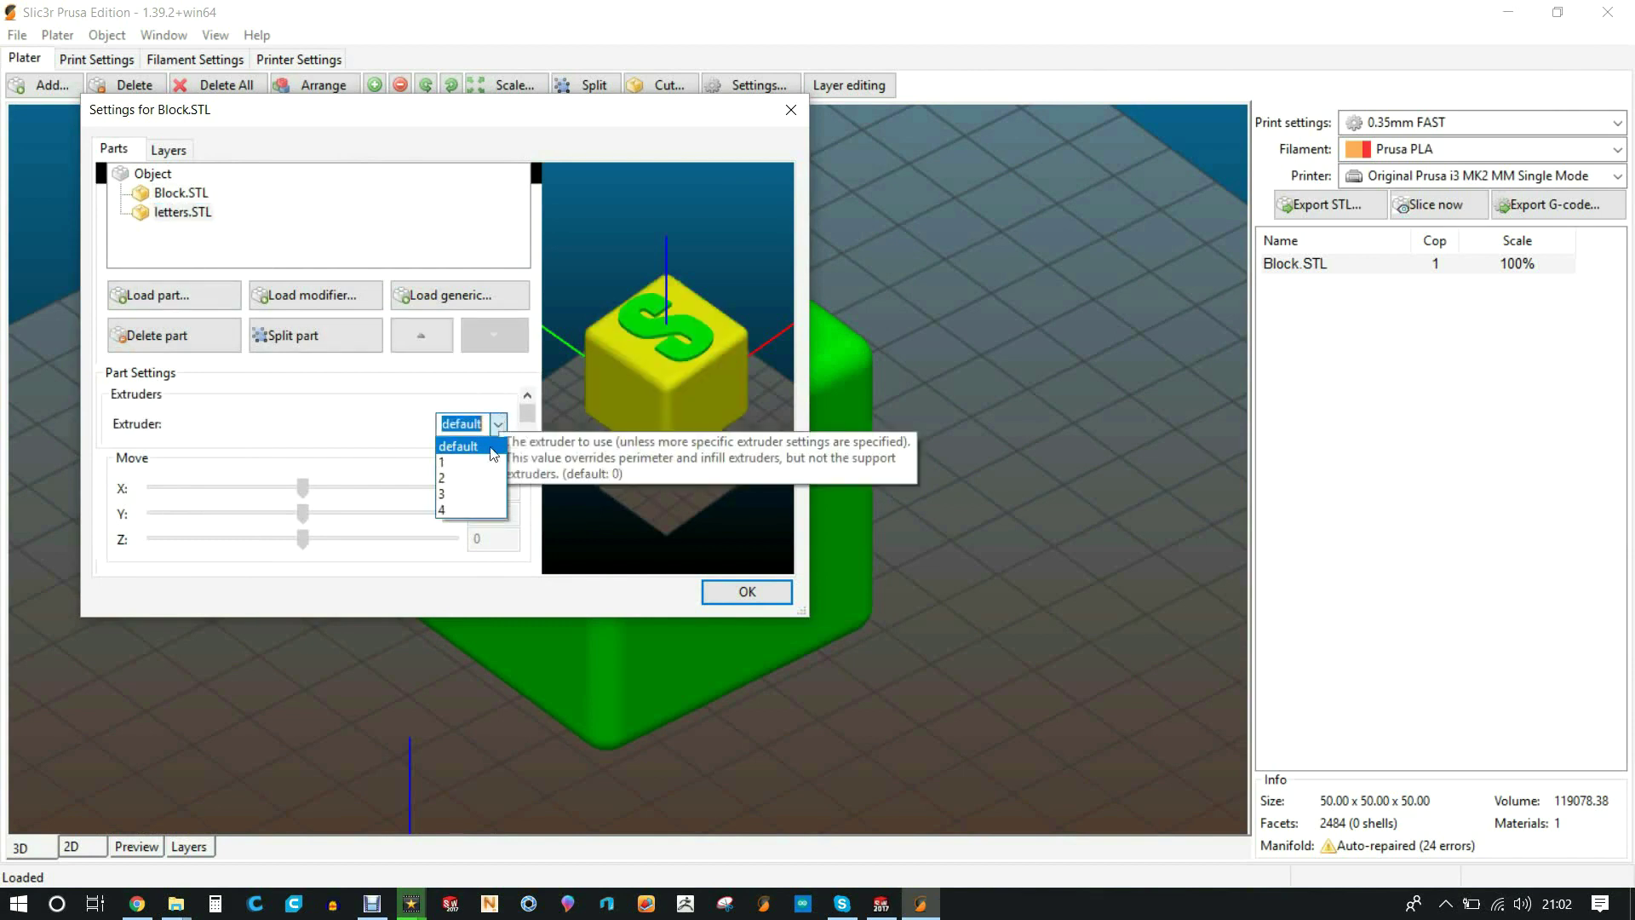
pyautogui.click(477, 476)
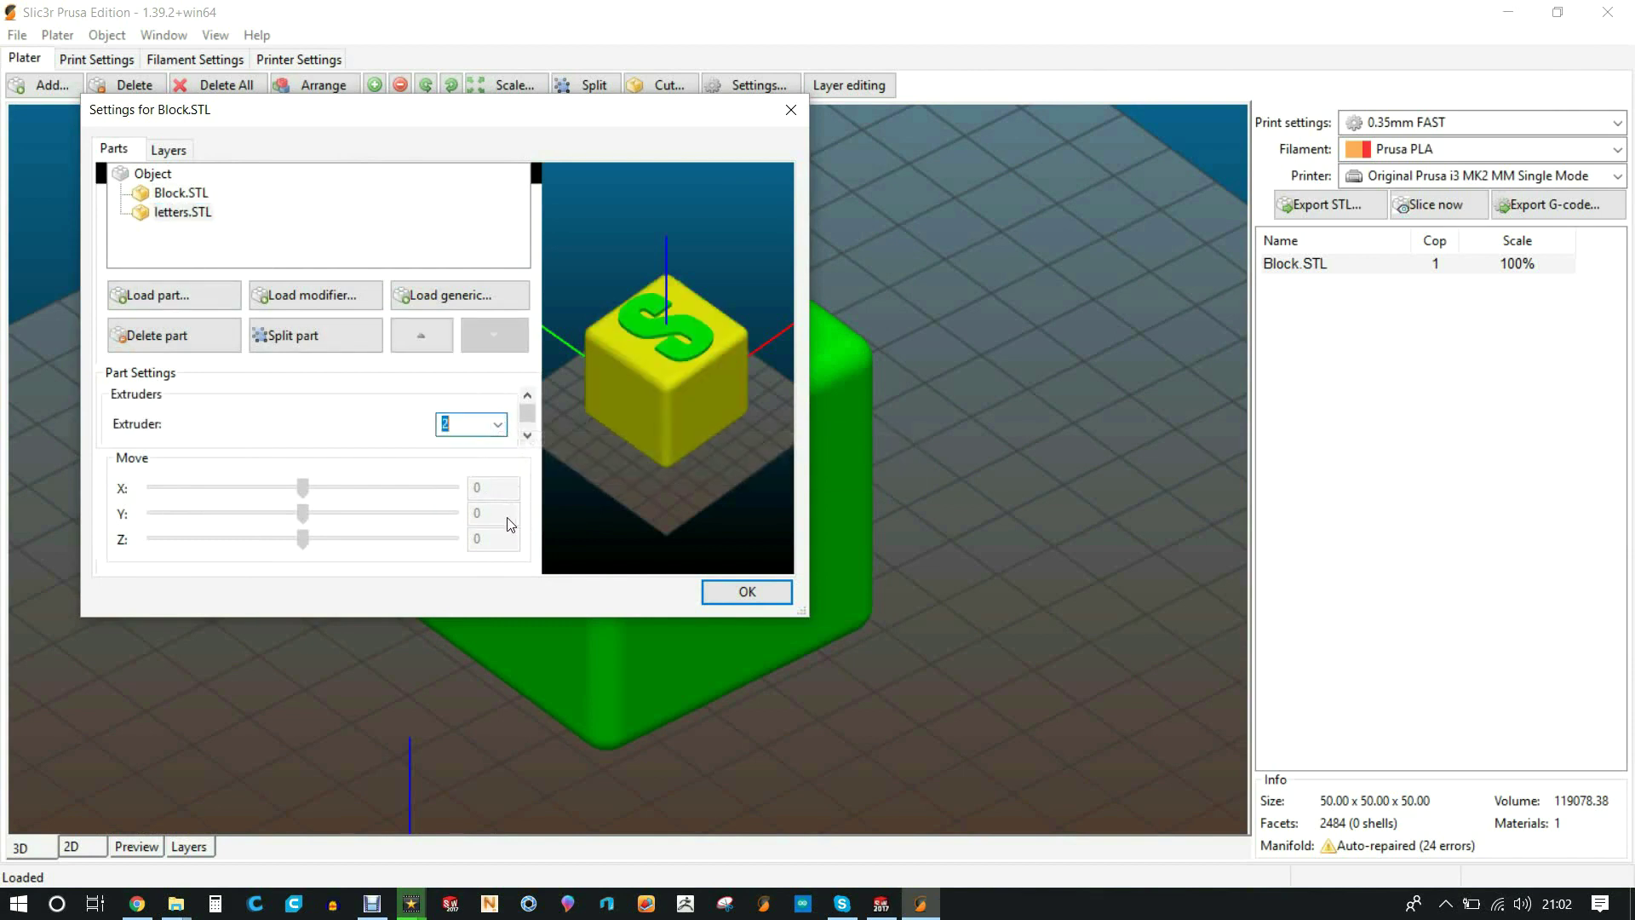
# Confirm the part settings and rotate the cube 90° around the X axis
pyautogui.click(748, 594)
pyautogui.rightClick(691, 528)
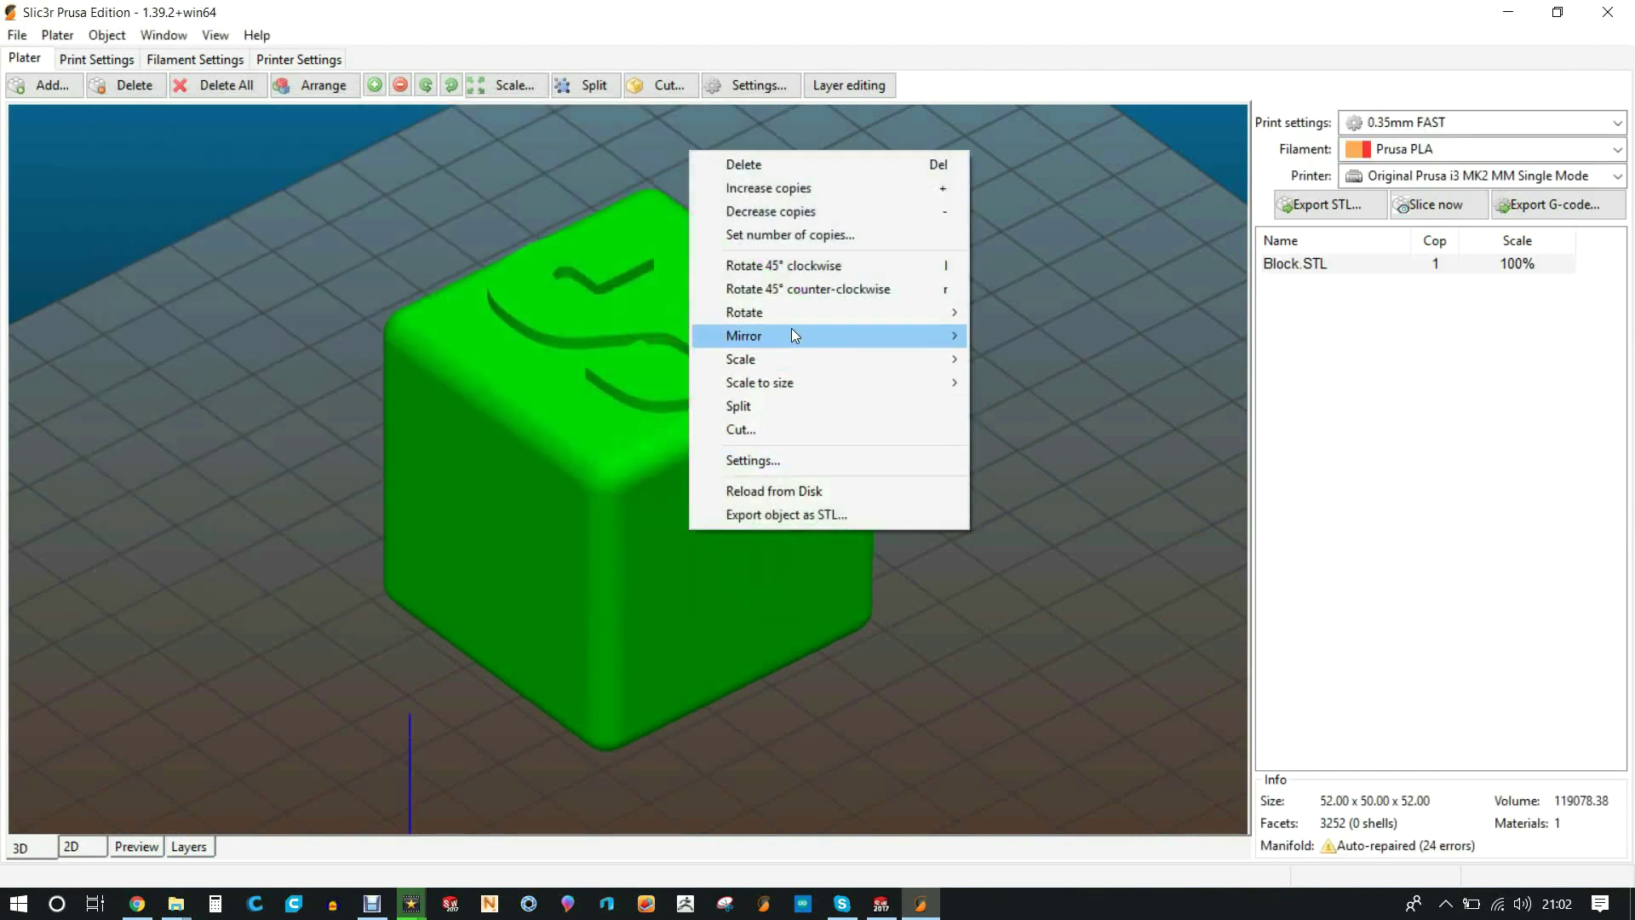
pyautogui.moveTo(818, 312)
pyautogui.click(1059, 313)
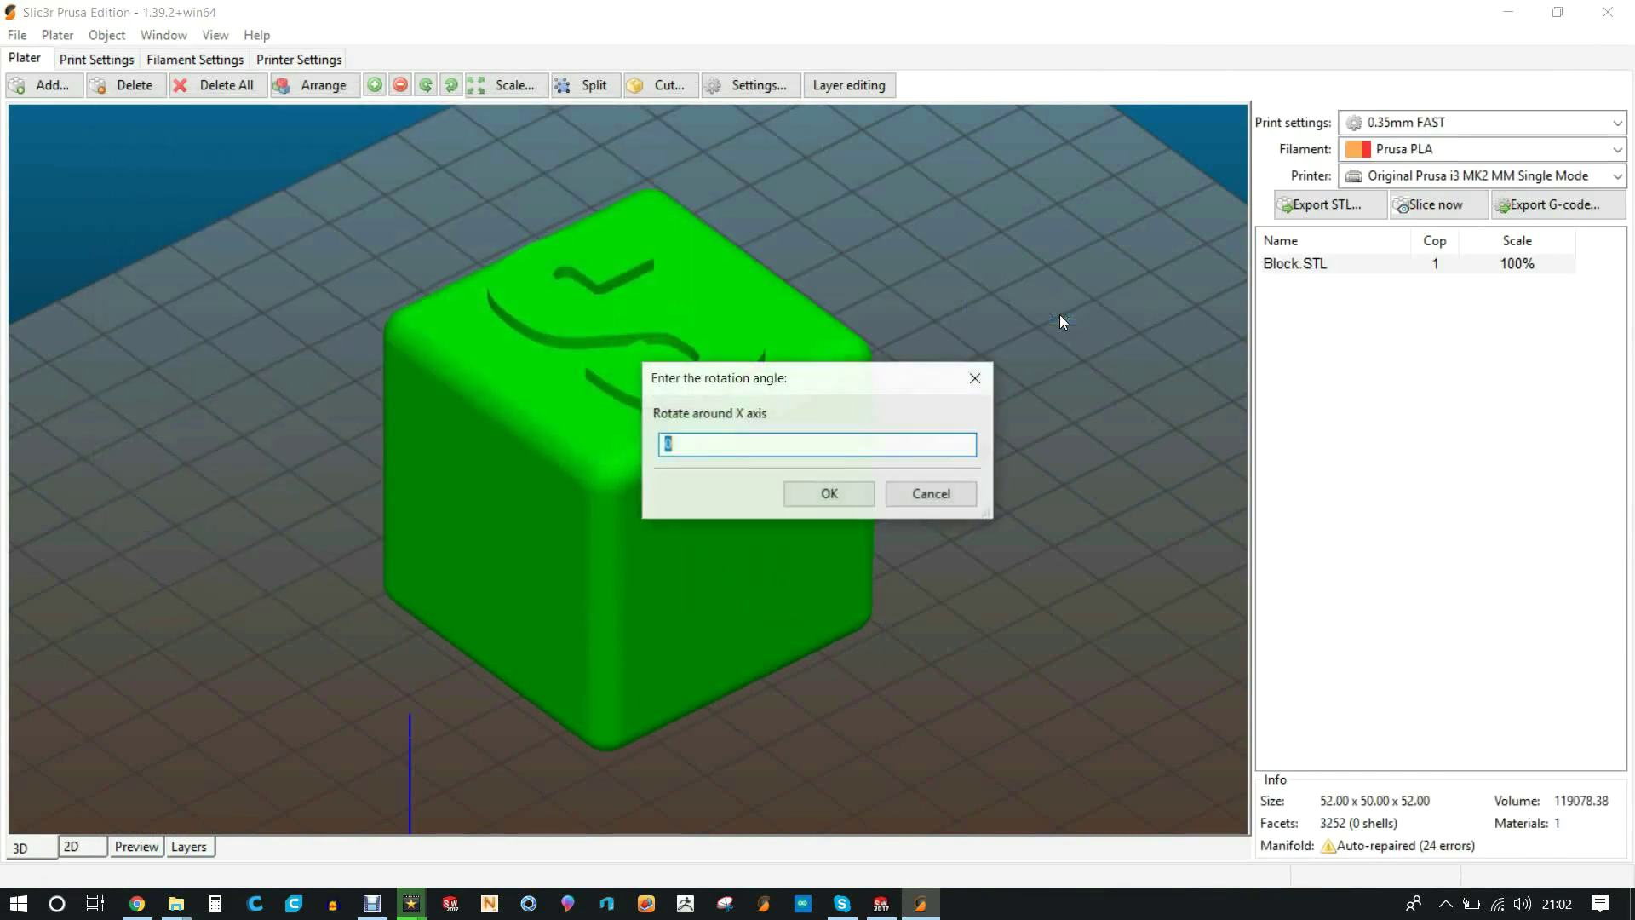
pyautogui.write('90')
pyautogui.press('Return')
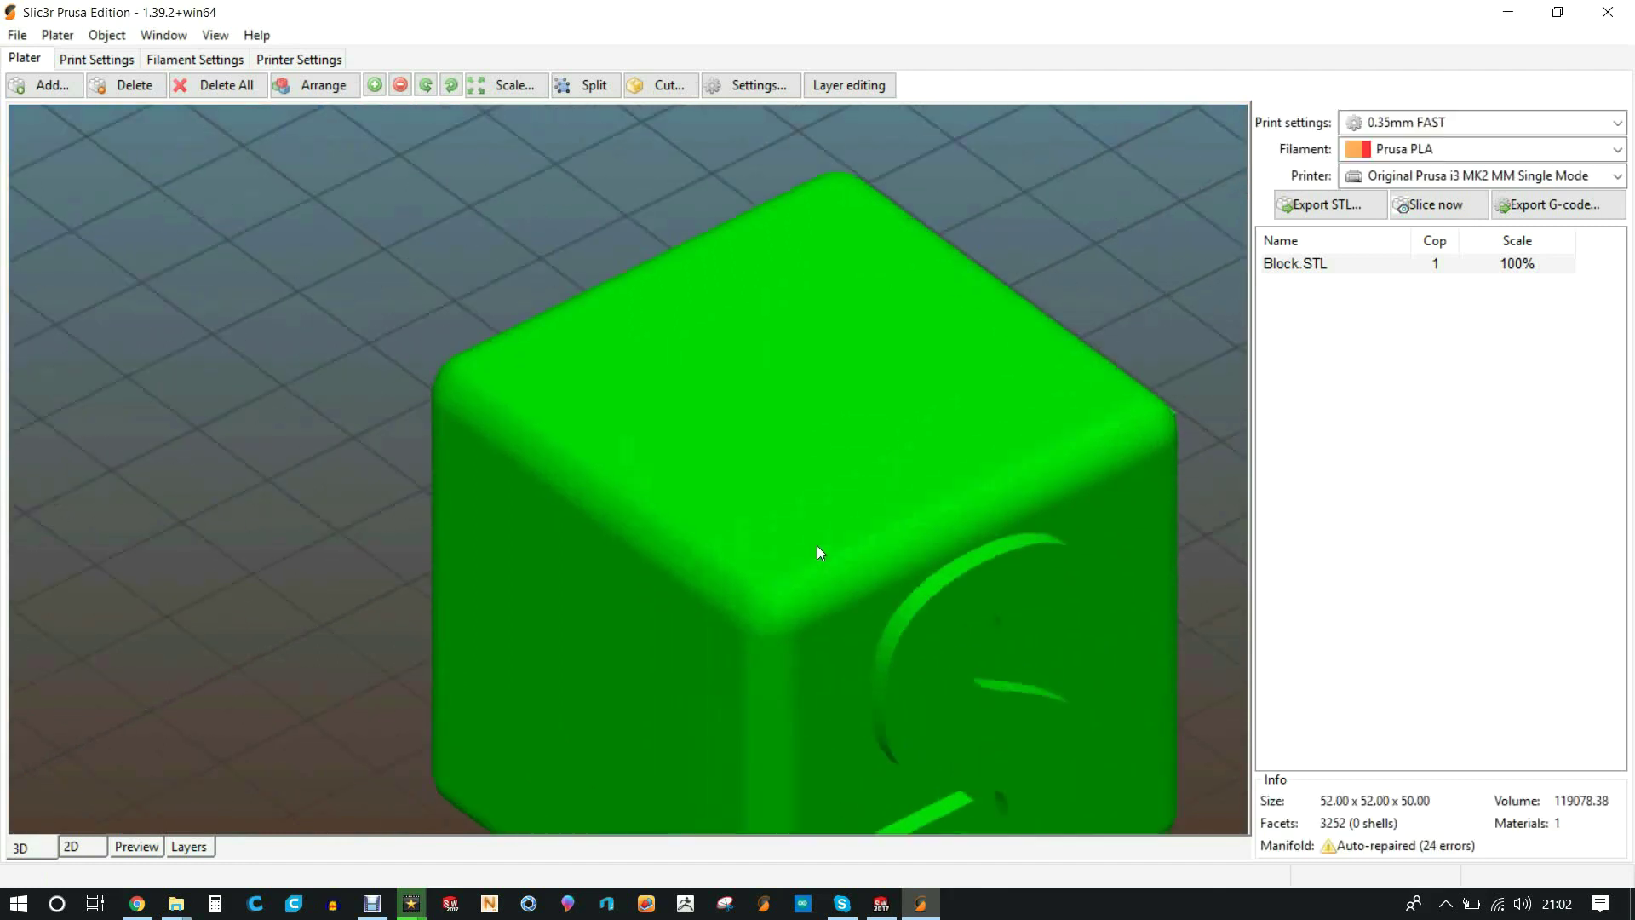
pyautogui.scroll(-5, 741, 532)
# Auto-arrange the cube on the bed and rotate it using the toolbar
pyautogui.rightClick(672, 519)
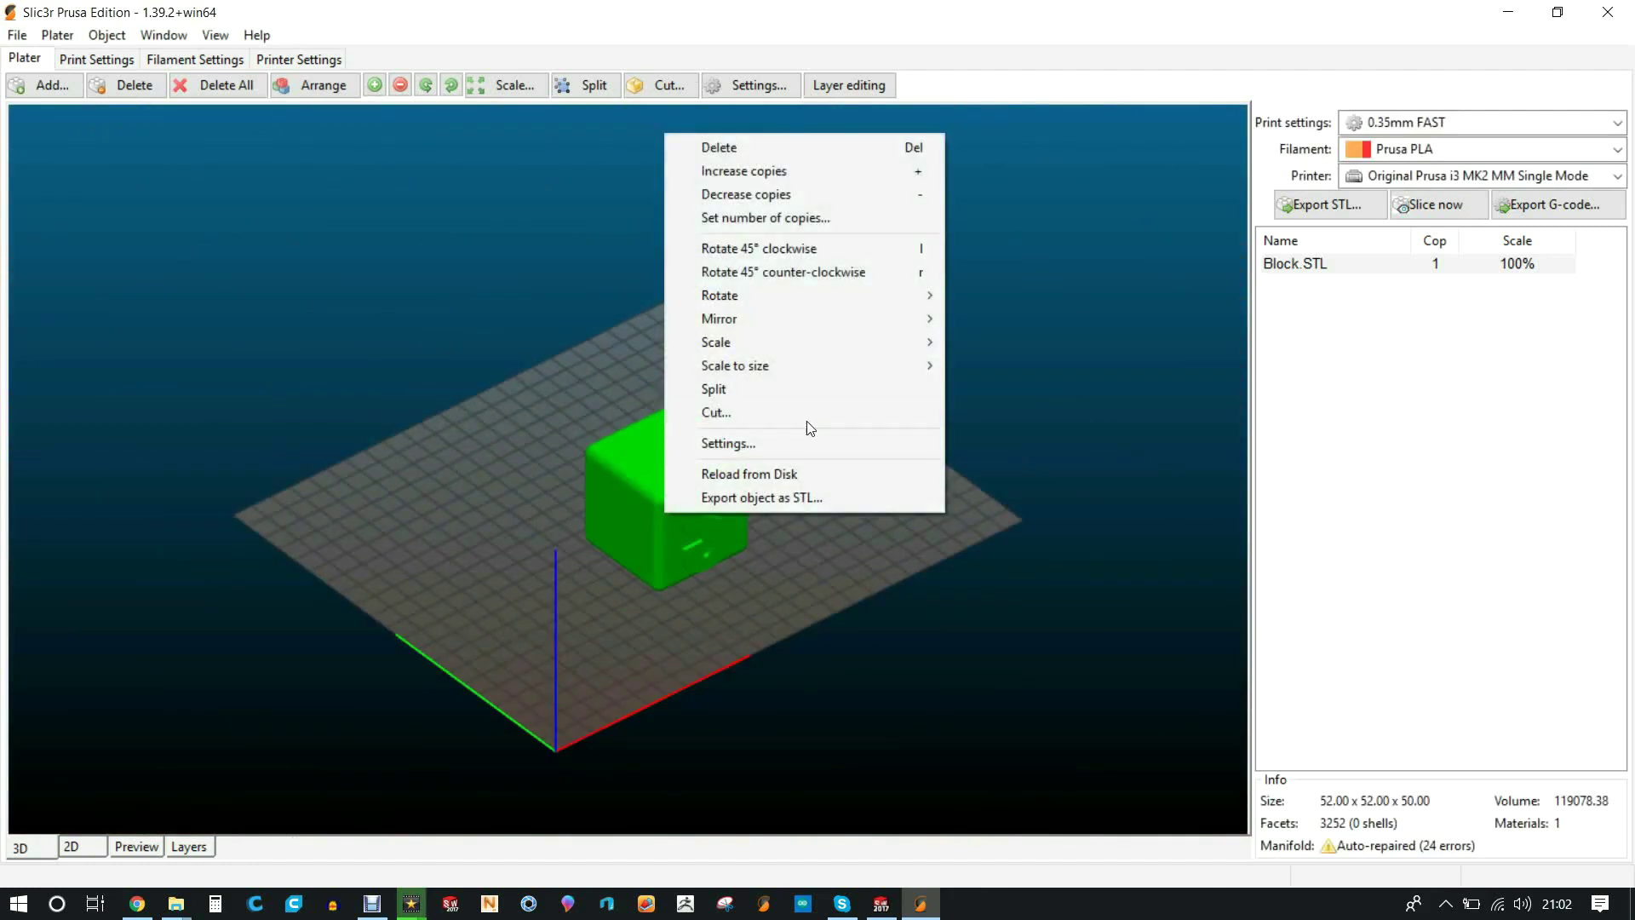
pyautogui.click(295, 90)
pyautogui.click(294, 89)
pyautogui.click(574, 431)
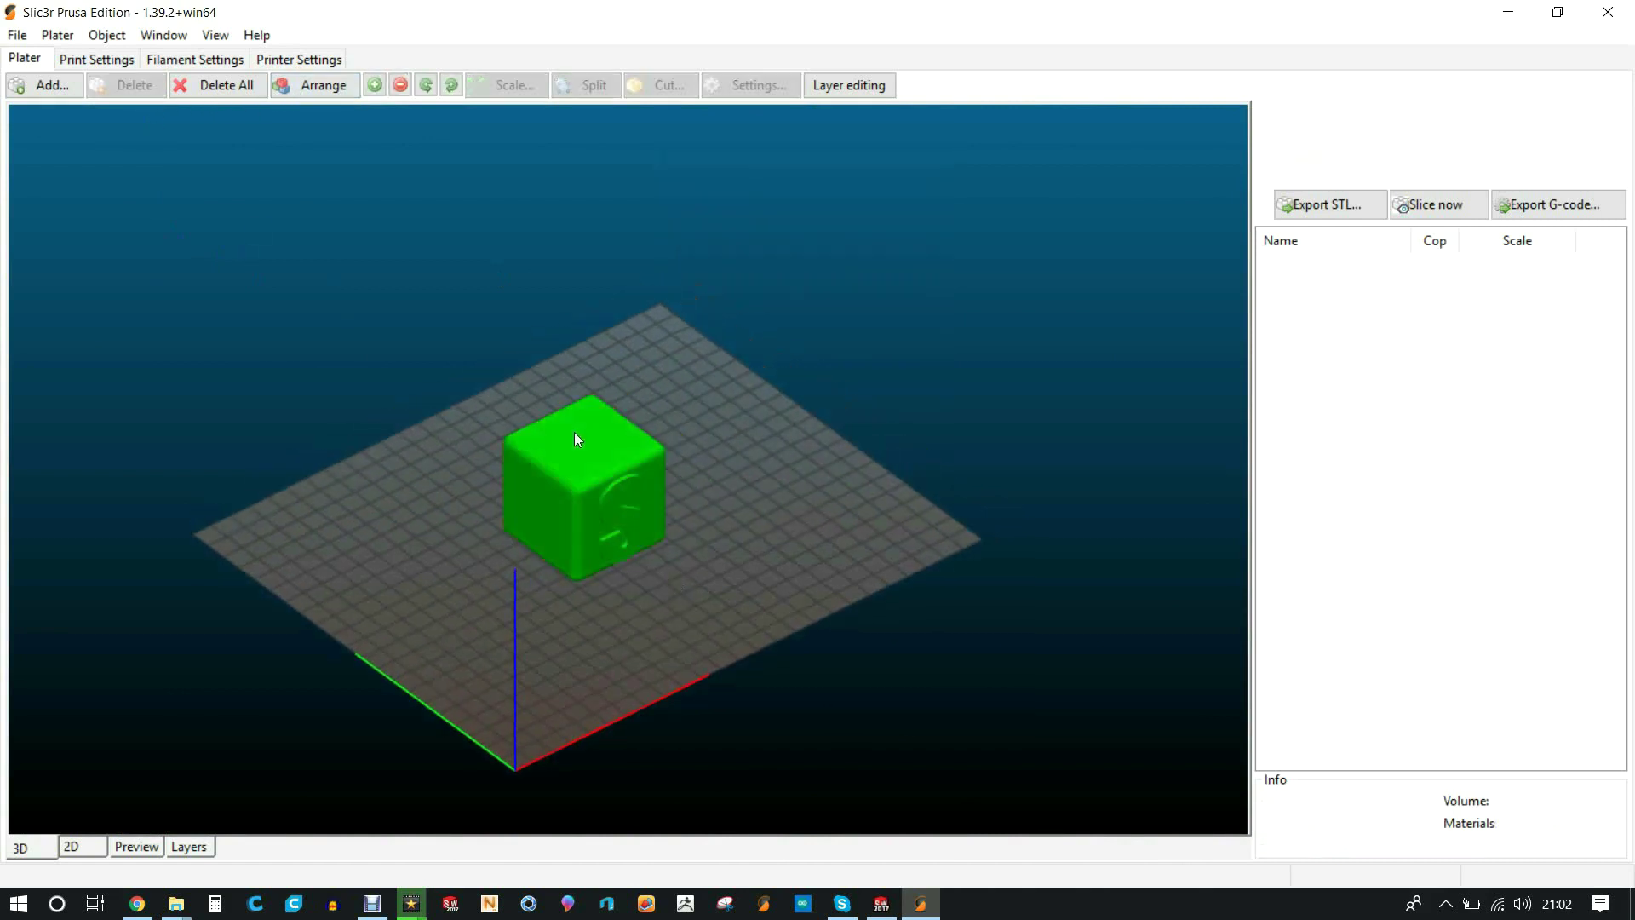
pyautogui.rightClick(573, 432)
pyautogui.click(438, 295)
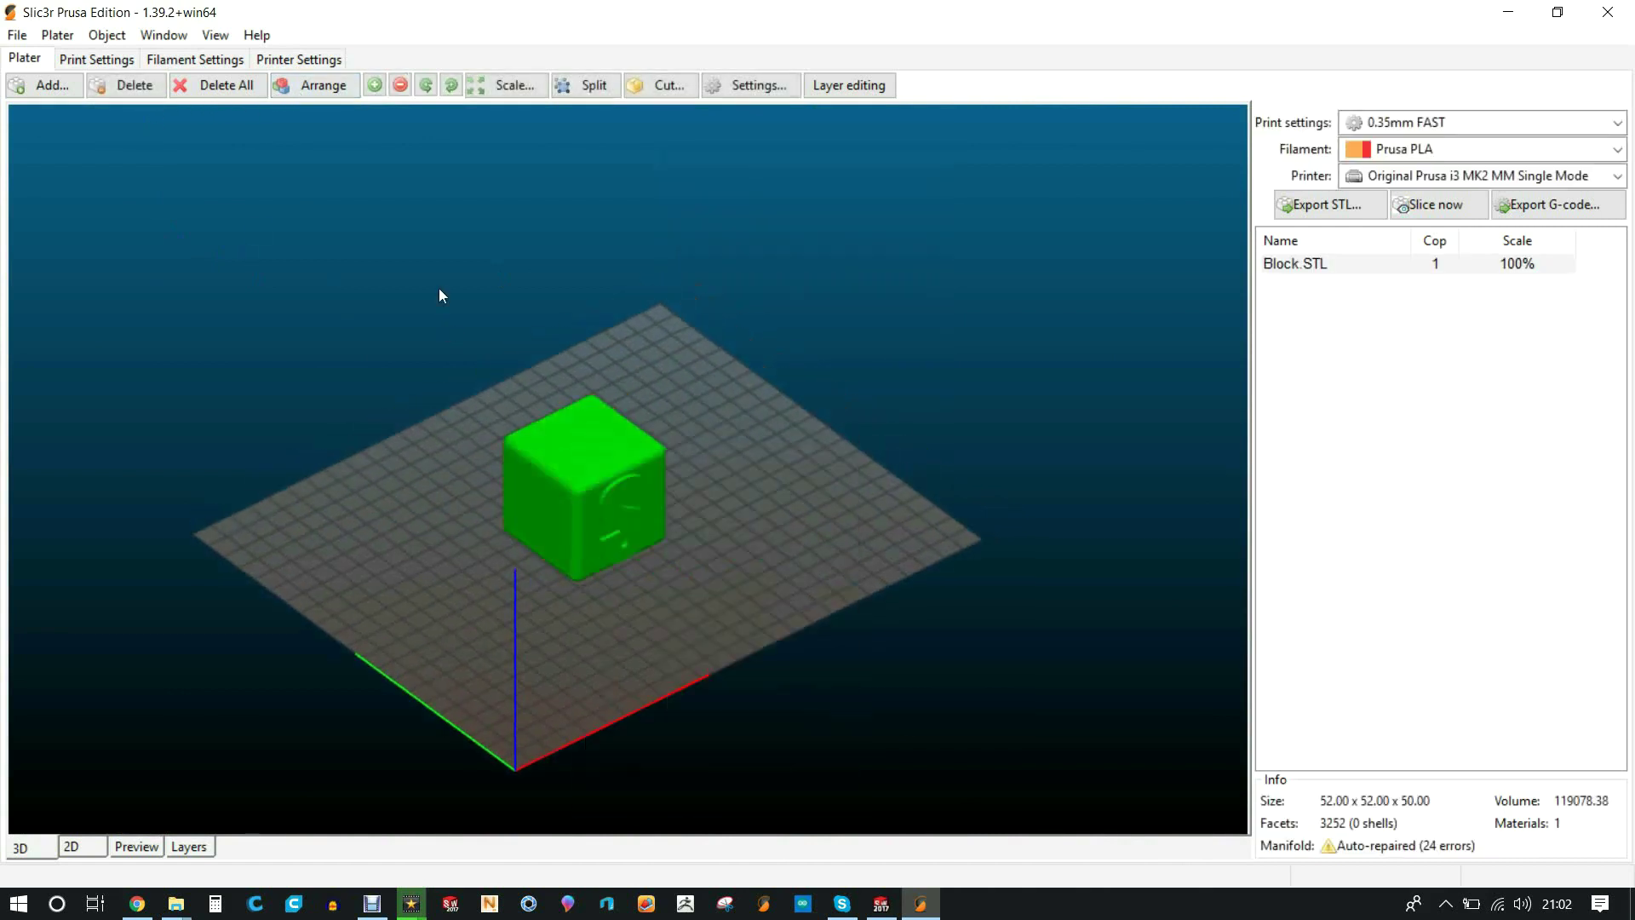
pyautogui.click(450, 86)
pyautogui.click(407, 340)
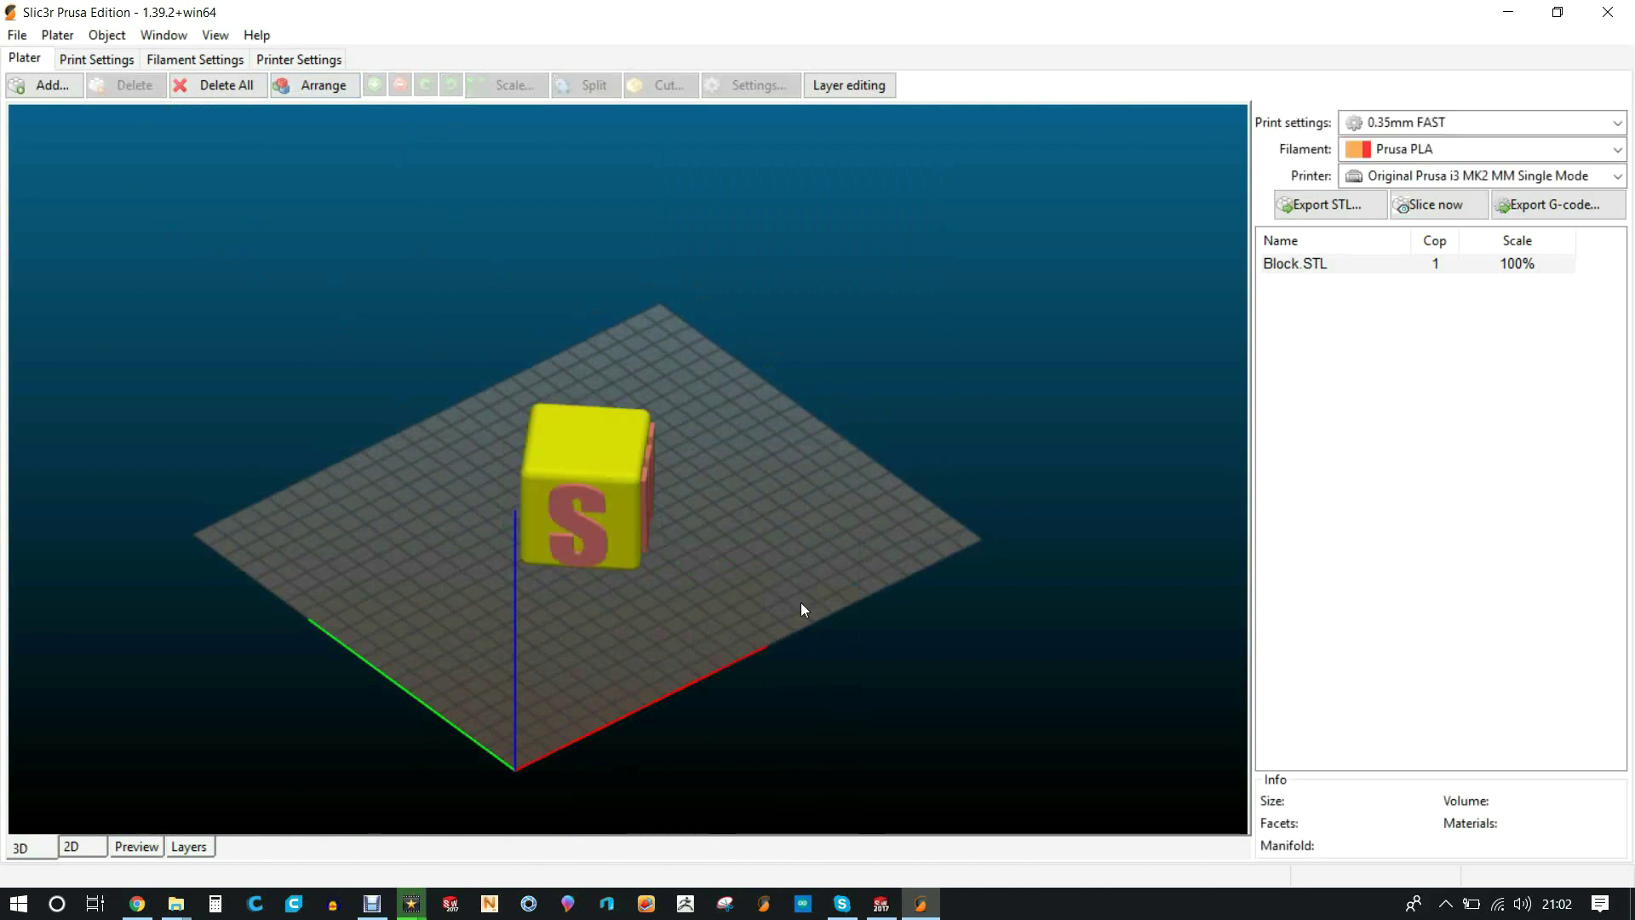
# Select the Original Prusa i3 MK2 MultiMaterial printer profile and slice the cube
pyautogui.click(1513, 174)
pyautogui.click(1508, 238)
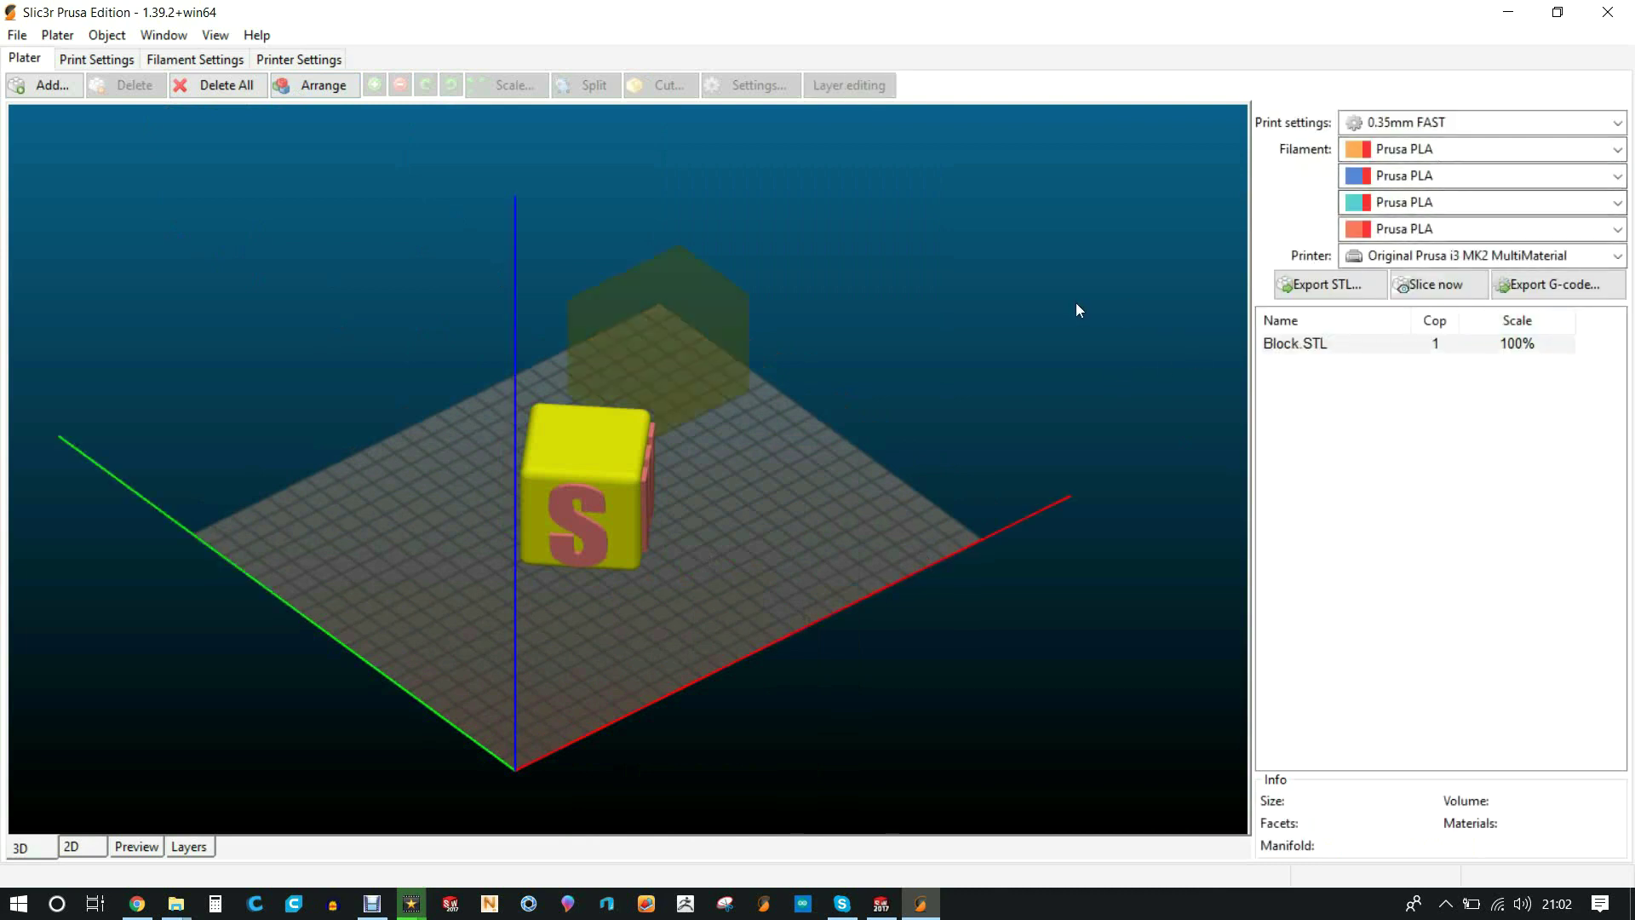
pyautogui.moveTo(778, 499)
pyautogui.mouseDown()
pyautogui.moveTo(763, 464)
pyautogui.moveTo(784, 478)
pyautogui.moveTo(752, 549)
pyautogui.moveTo(776, 484)
pyautogui.mouseUp()
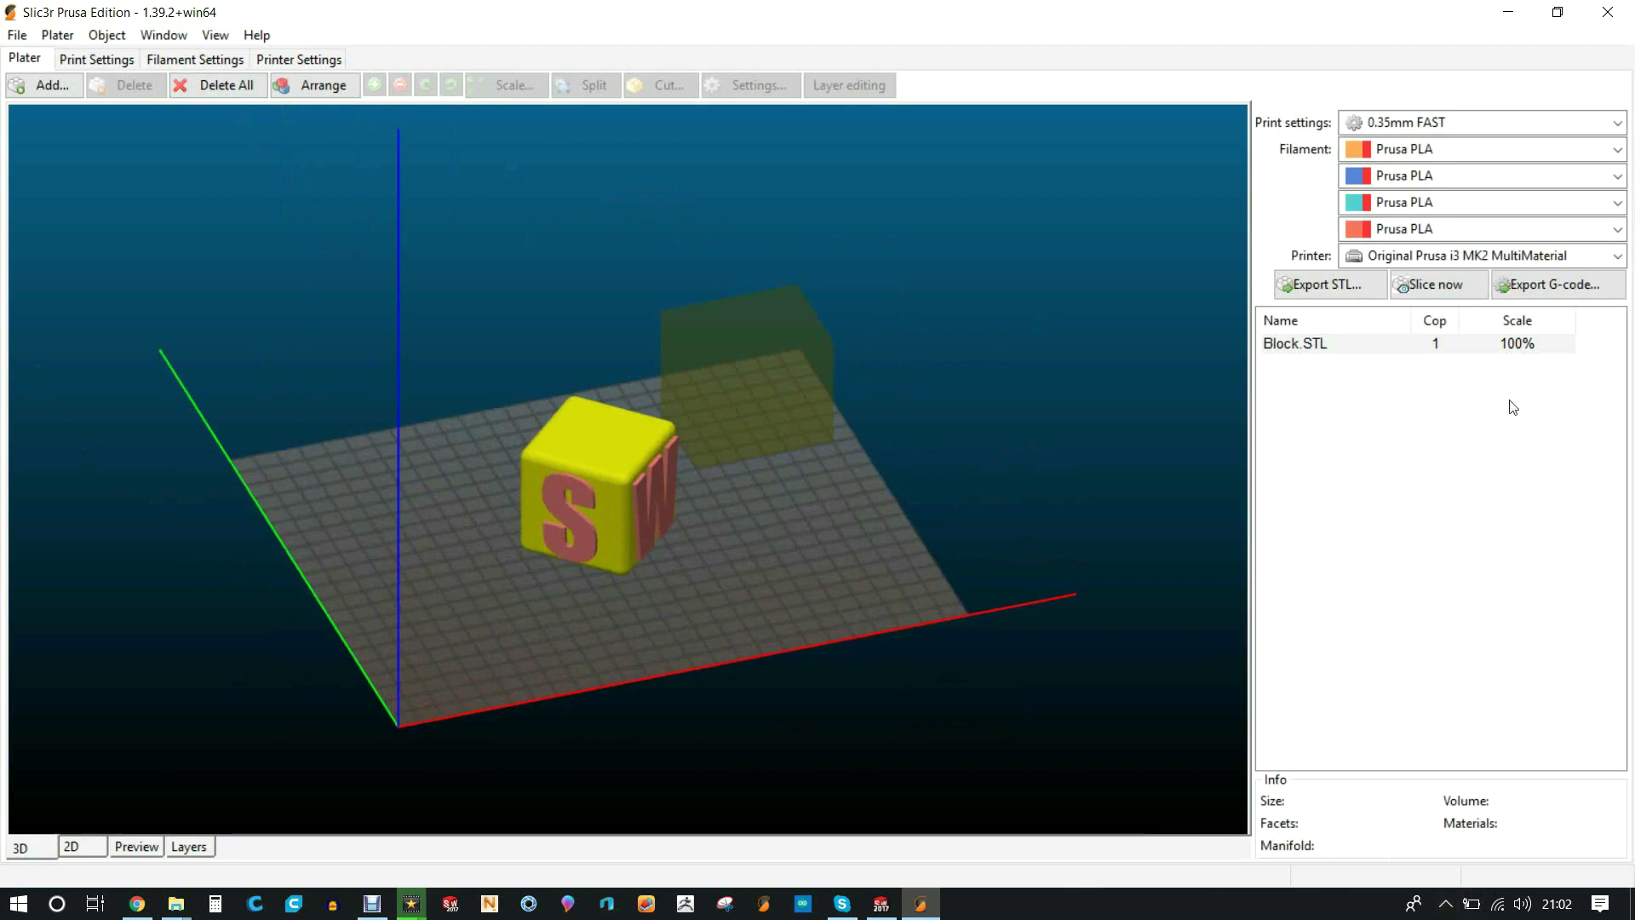
pyautogui.click(1435, 290)
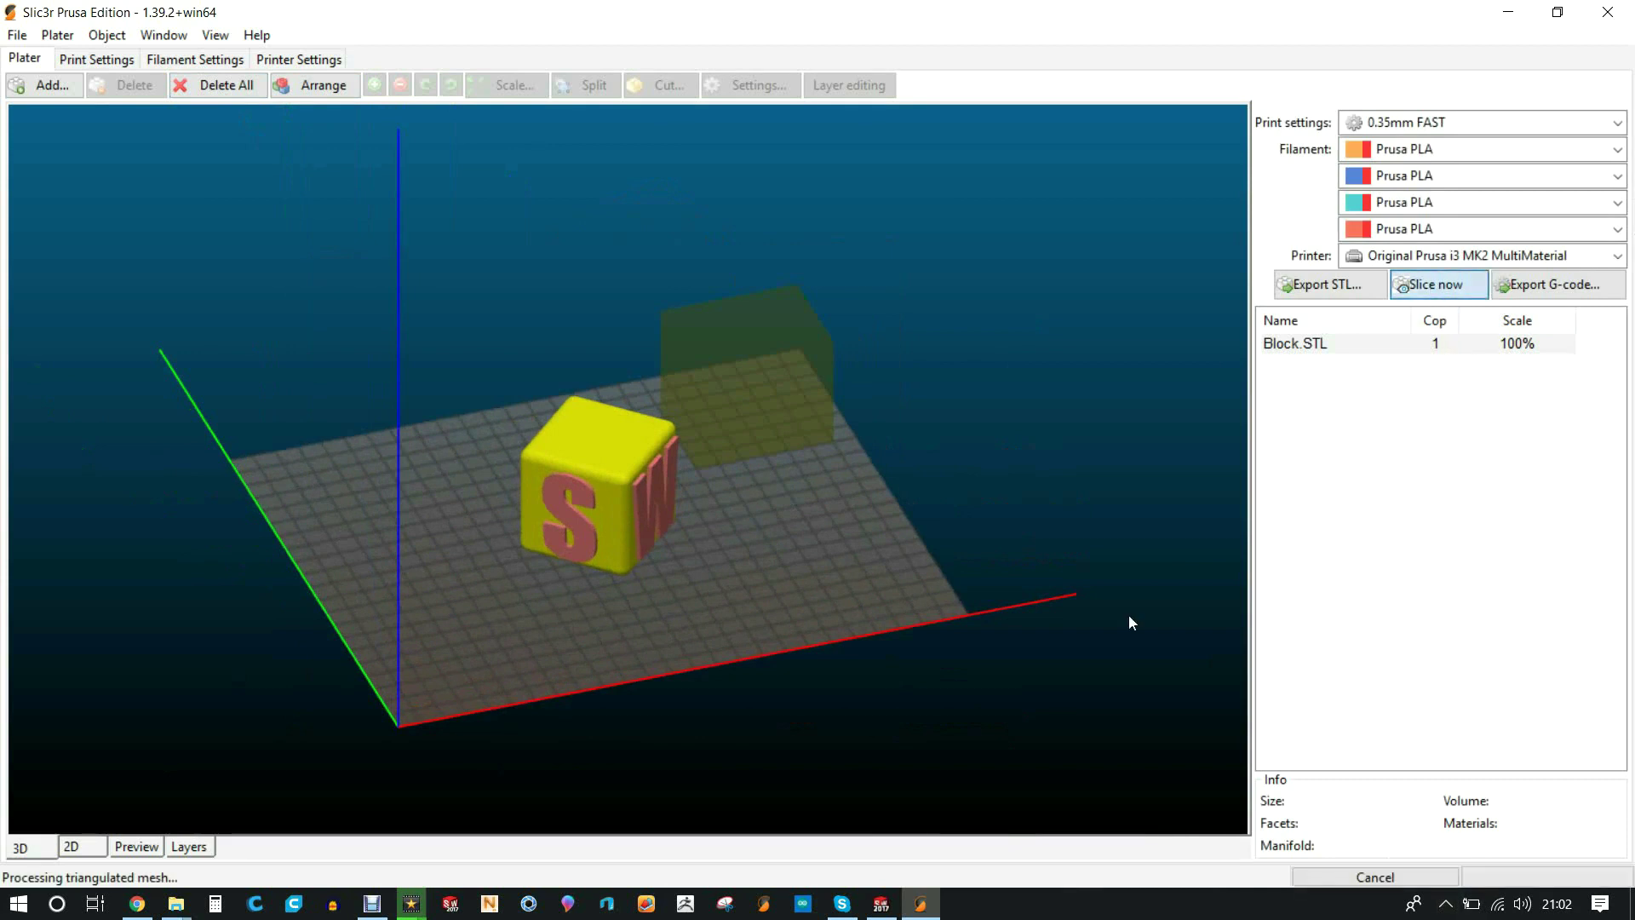
pyautogui.click(134, 846)
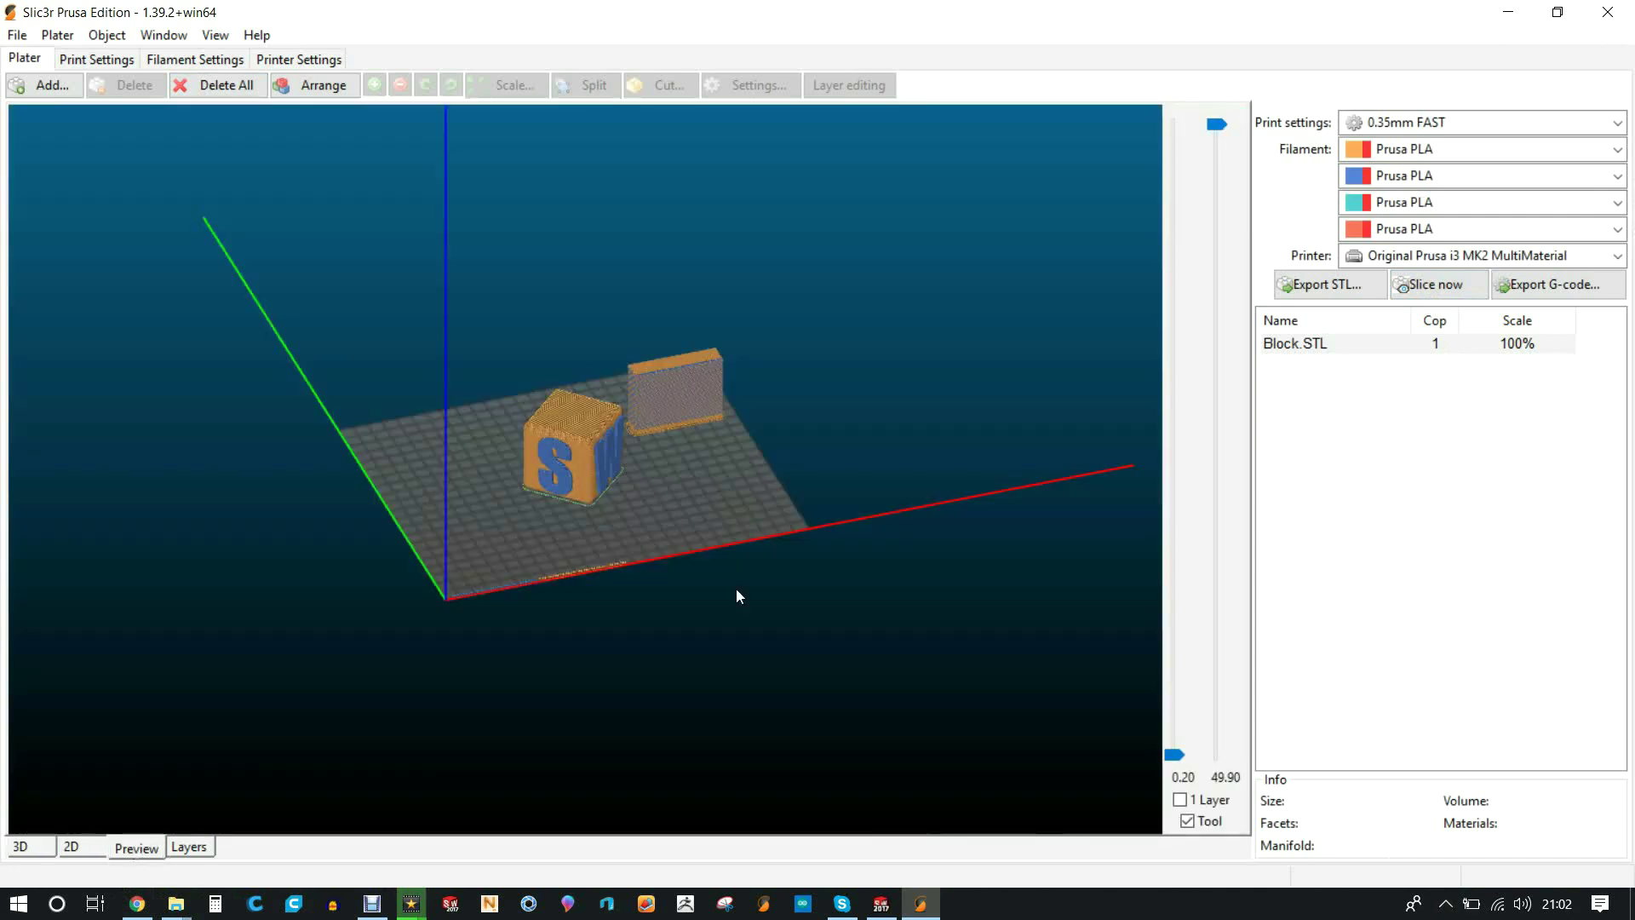
pyautogui.scroll(10, 635, 376)
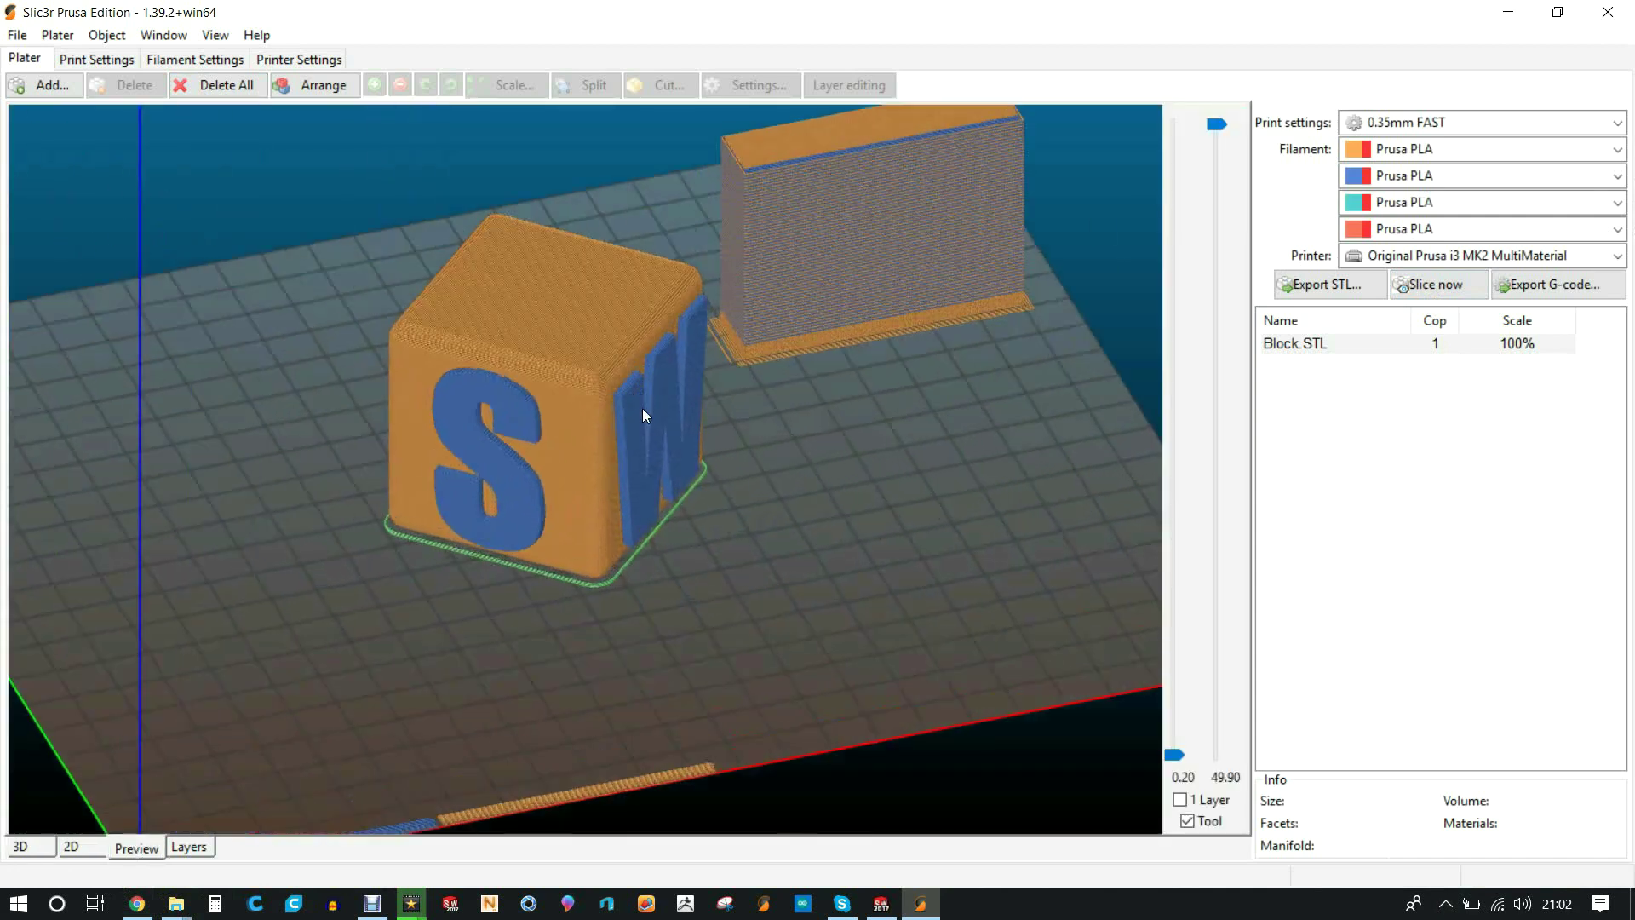
pyautogui.scroll(5, 613, 511)
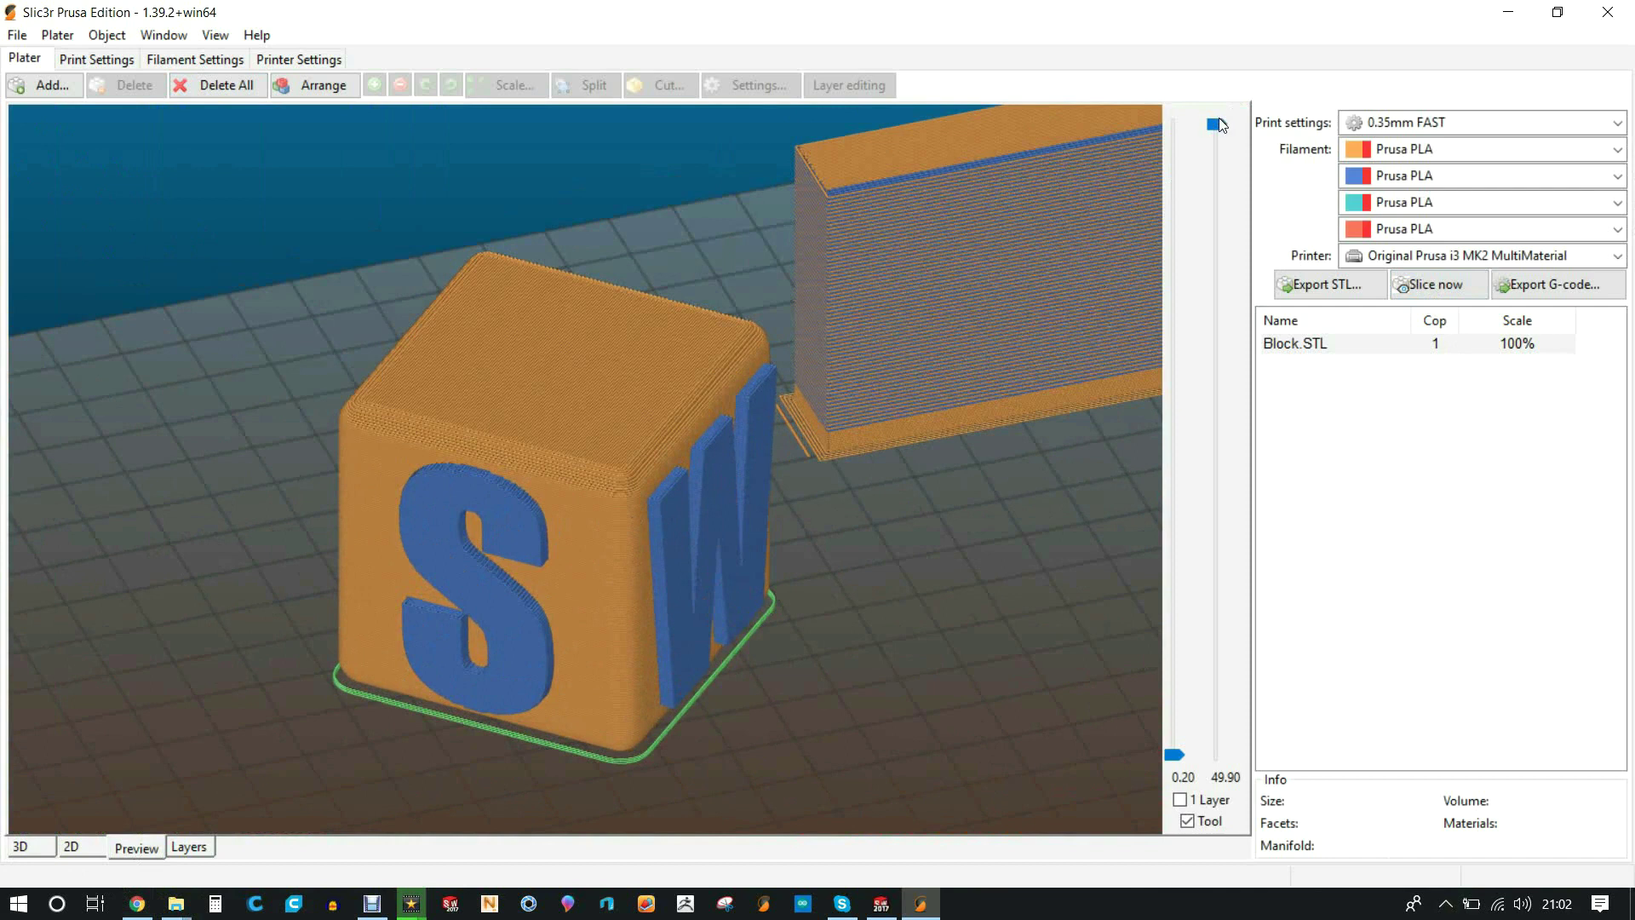
pyautogui.moveTo(1216, 126); pyautogui.dragTo(1212, 453)
pyautogui.scroll(5, 698, 606)
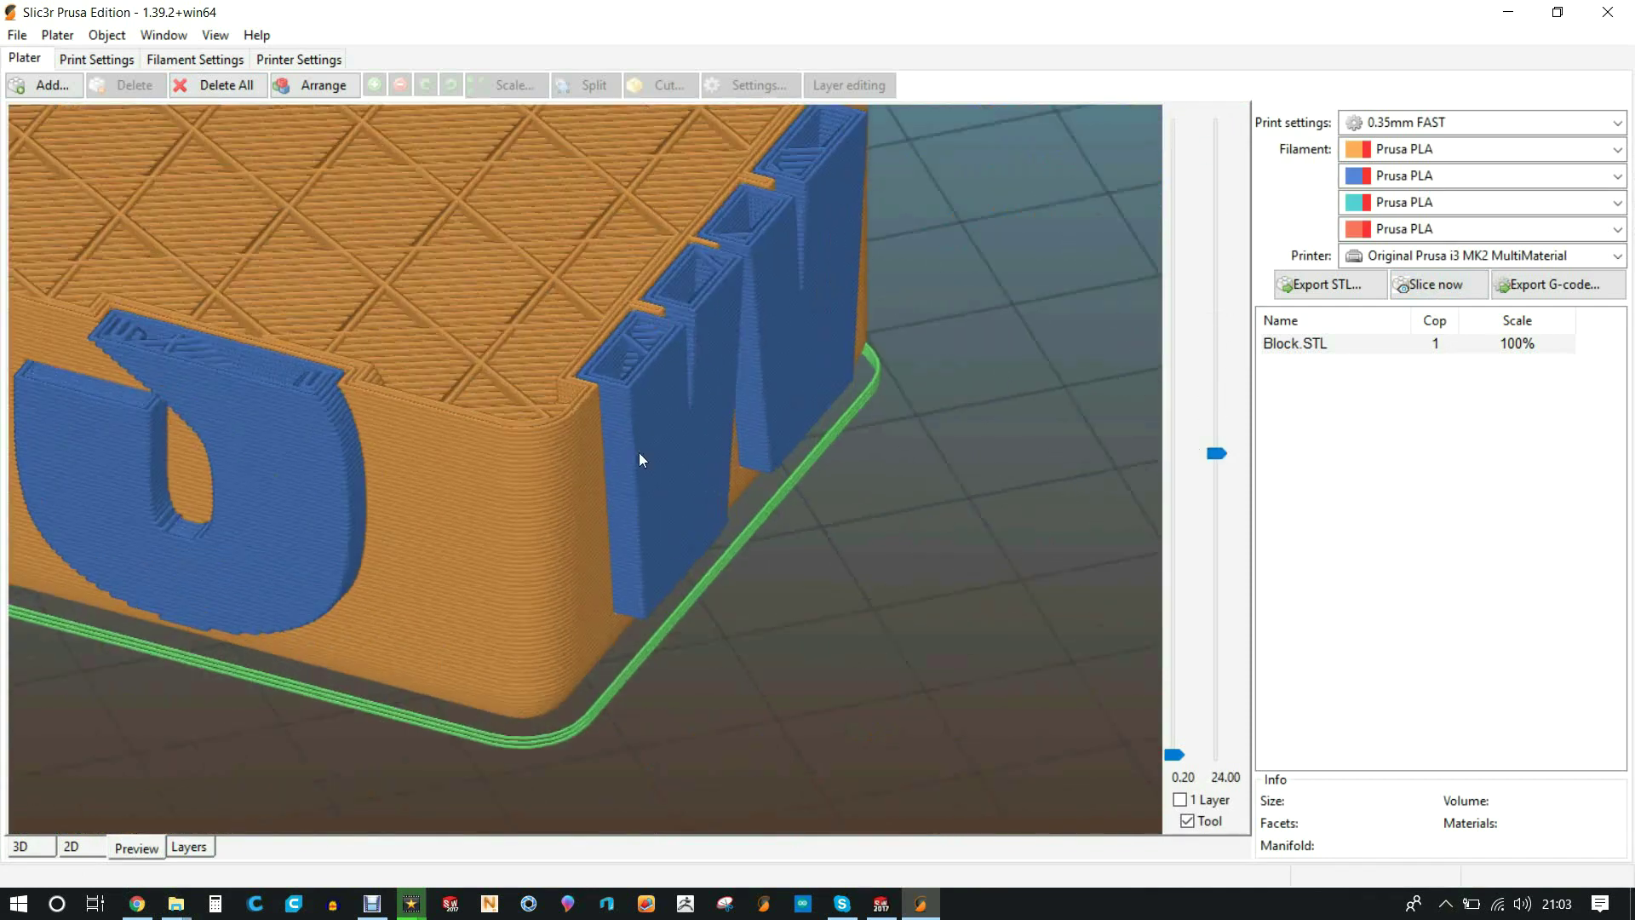
pyautogui.scroll(5, 647, 490)
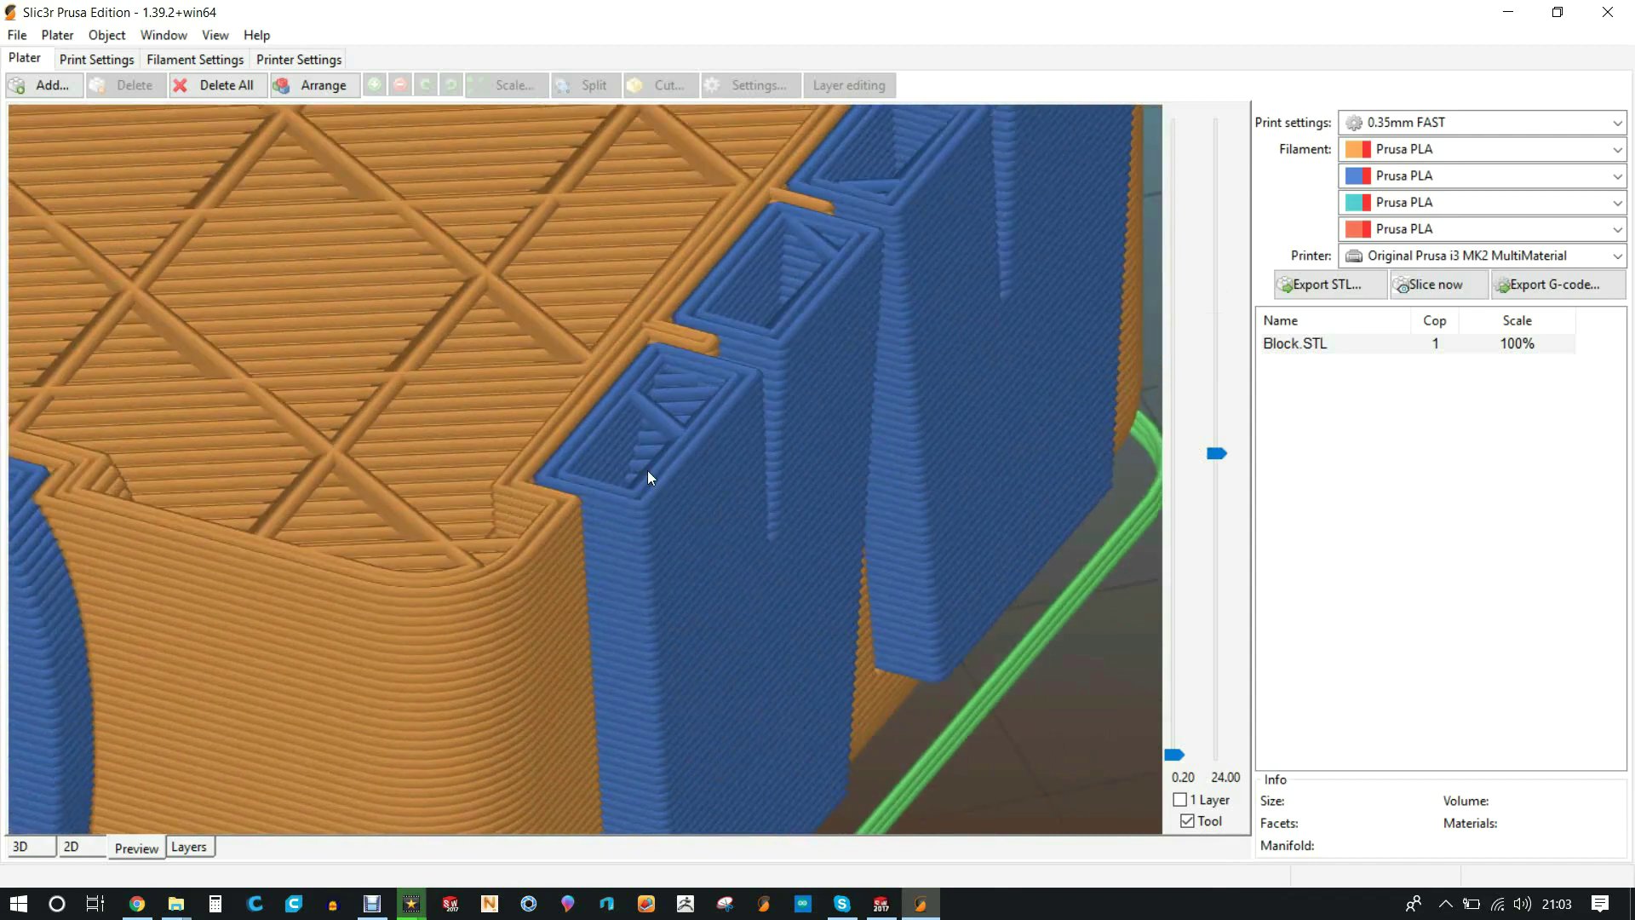
pyautogui.scroll(-10, 647, 475)
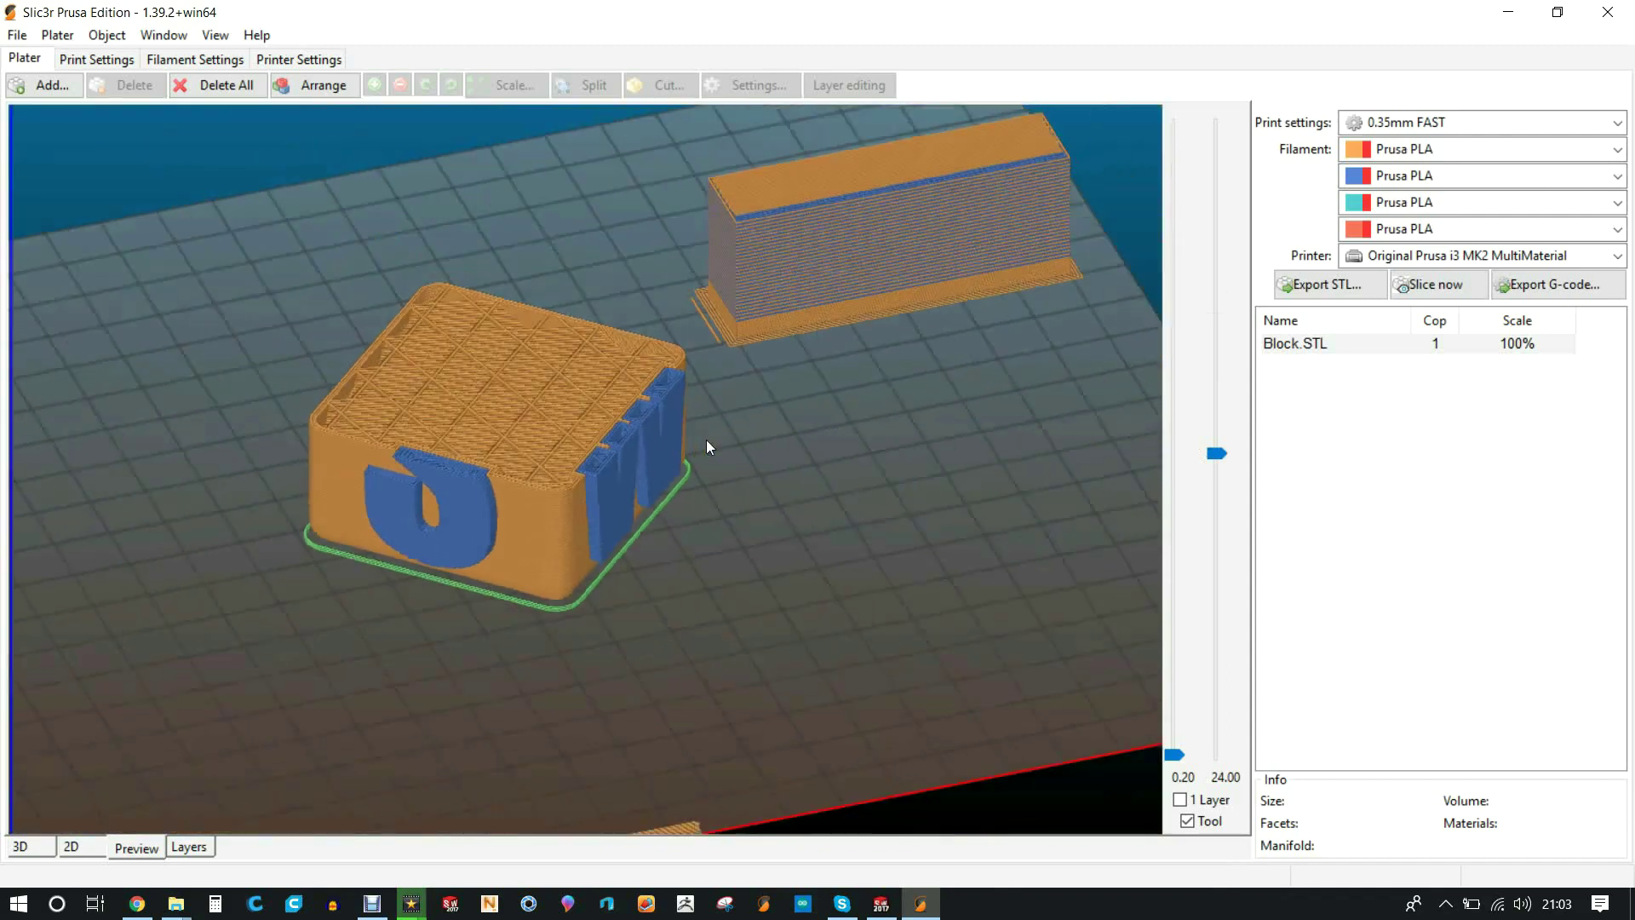
pyautogui.moveTo(1224, 453); pyautogui.dragTo(1255, 100)
pyautogui.scroll(-2, 594, 394)
pyautogui.scroll(-2, 593, 395)
pyautogui.moveTo(570, 412); pyautogui.dragTo(569, 487)
pyautogui.scroll(3, 521, 531)
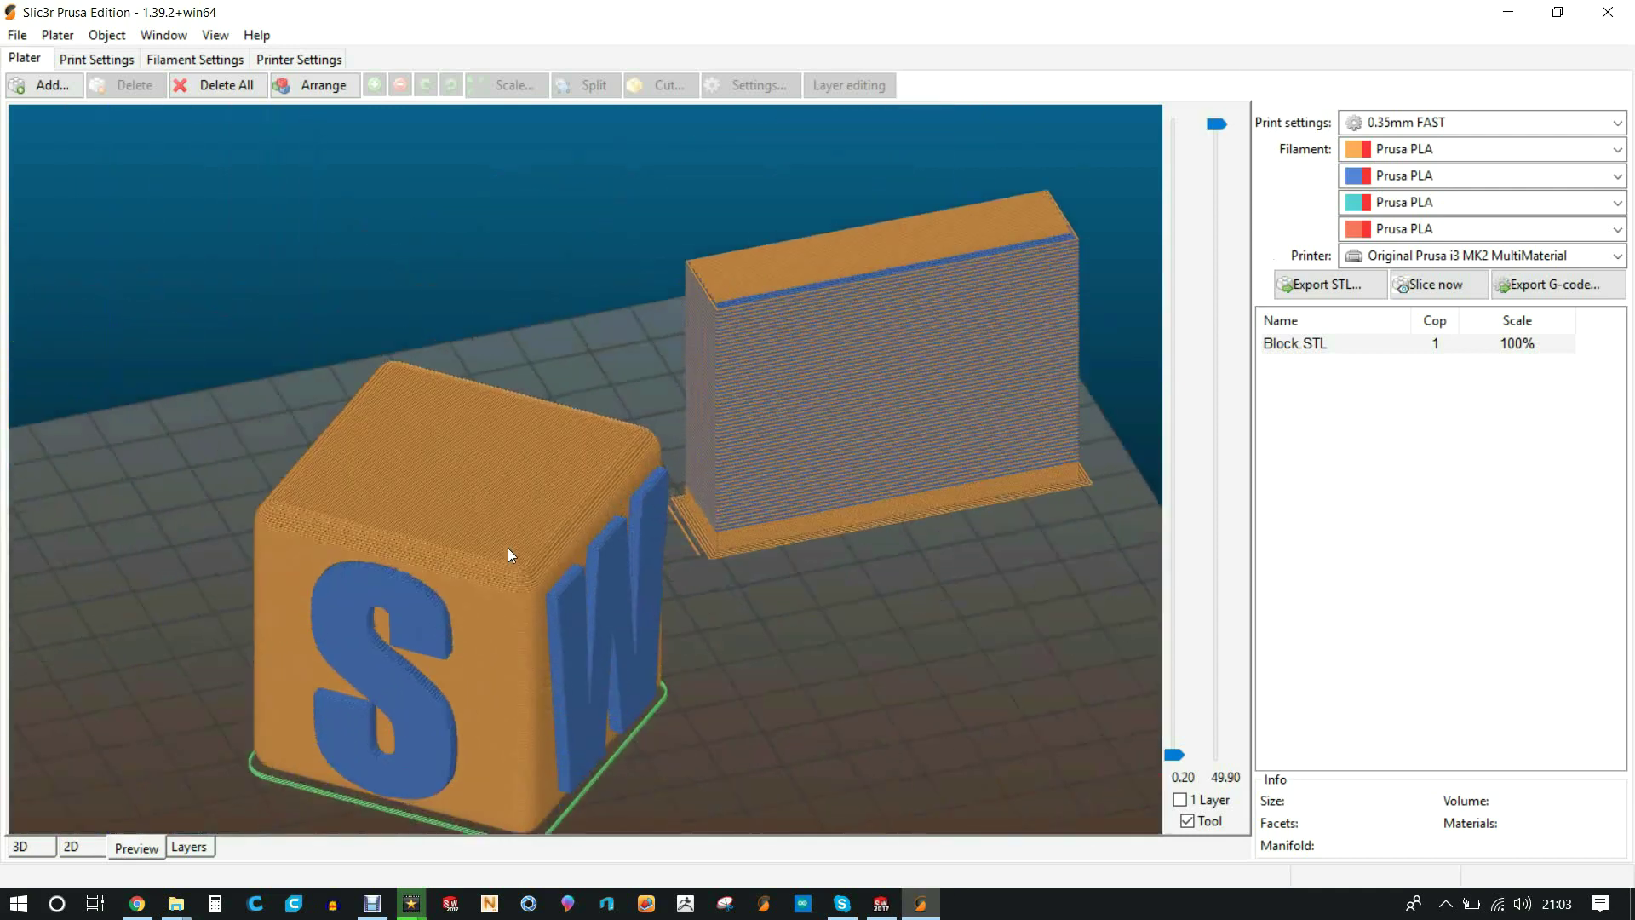
pyautogui.scroll(-1, 511, 557)
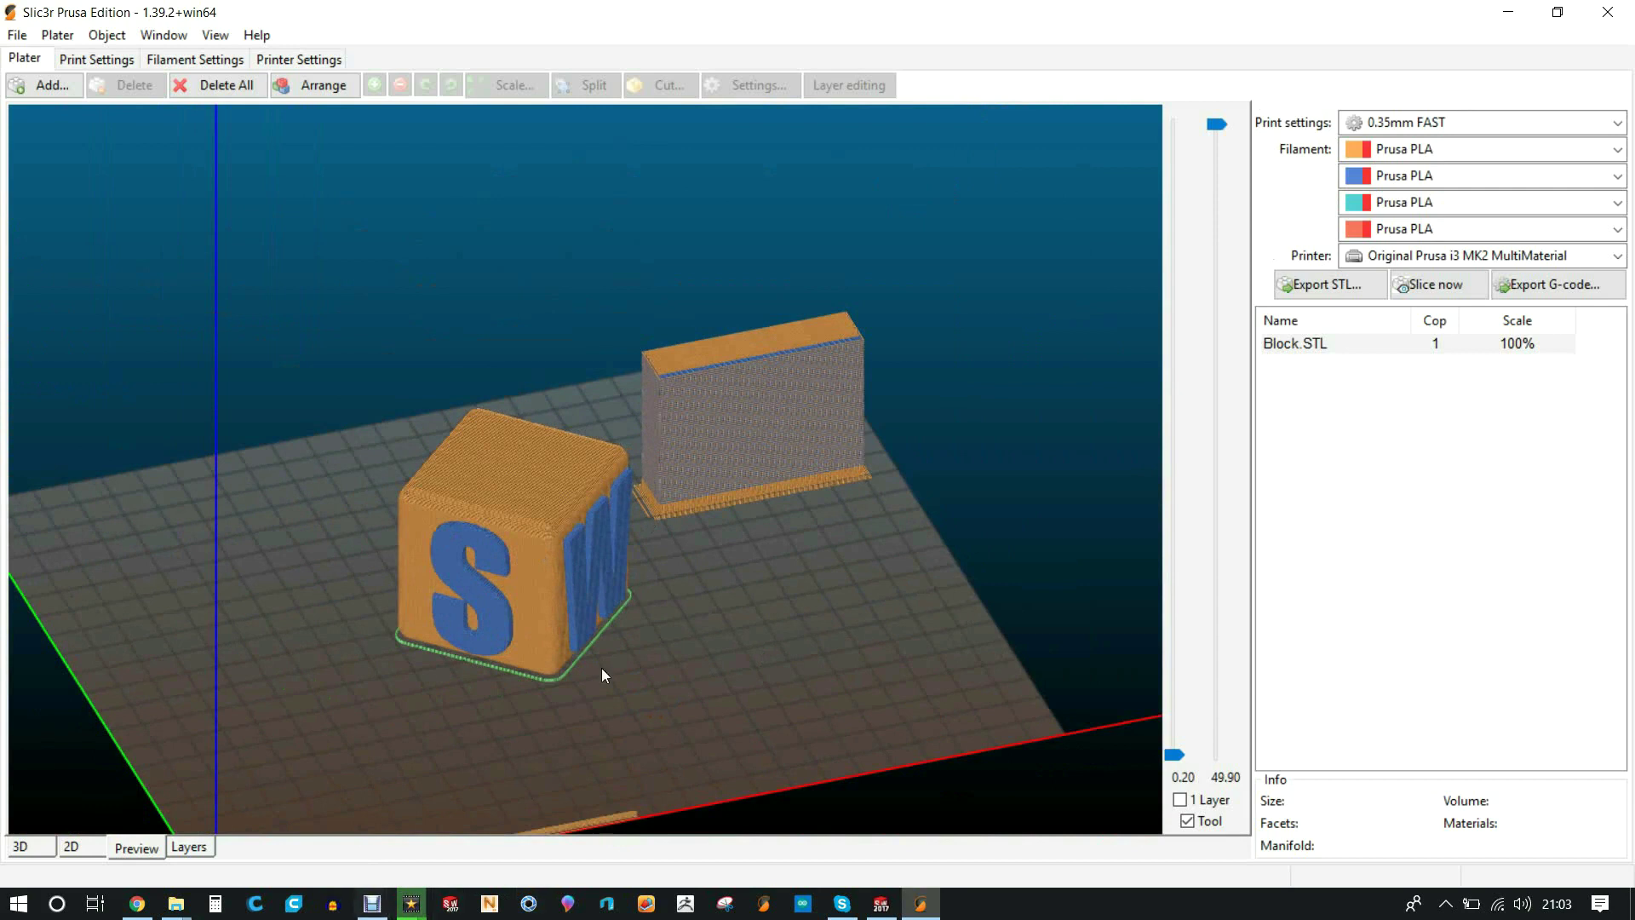